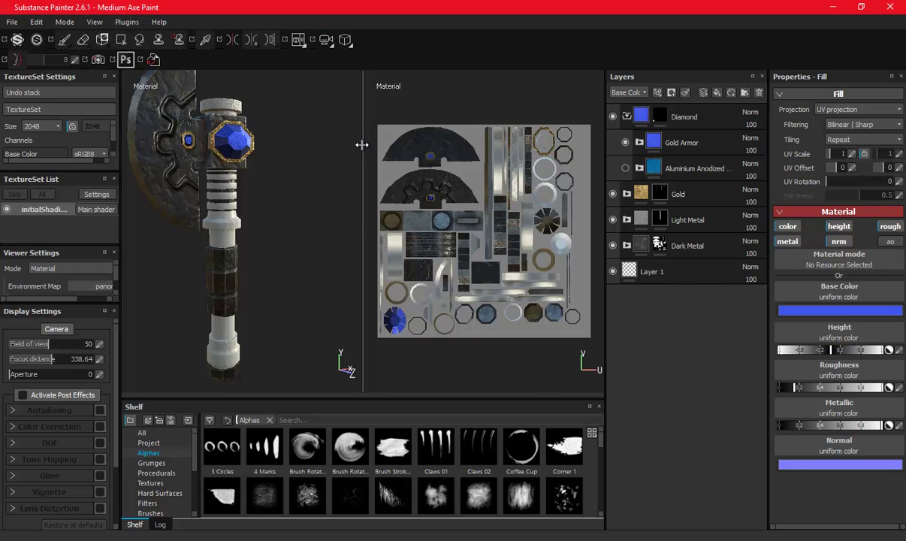
- Frame the axe head up close in the 3D view and select the Gold layer's mask
{"action": "left_click_drag", "start_coordinate": [362, 145], "coordinate": [483, 144]}
{"action": "left_click_drag", "start_coordinate": [413, 193], "coordinate": [415, 269], "text": "alt"}
{"action": "scroll", "coordinate": [400, 303], "scroll_direction": "up", "scroll_amount": 3}
{"action": "mouse_move", "coordinate": [400, 303]}
{"action": "left_mouse_down", "text": "alt"}
{"action": "mouse_move", "coordinate": [352, 210]}
{"action": "mouse_move", "coordinate": [421, 225]}
{"action": "left_mouse_up", "text": "alt"}
{"action": "left_click", "coordinate": [658, 193]}
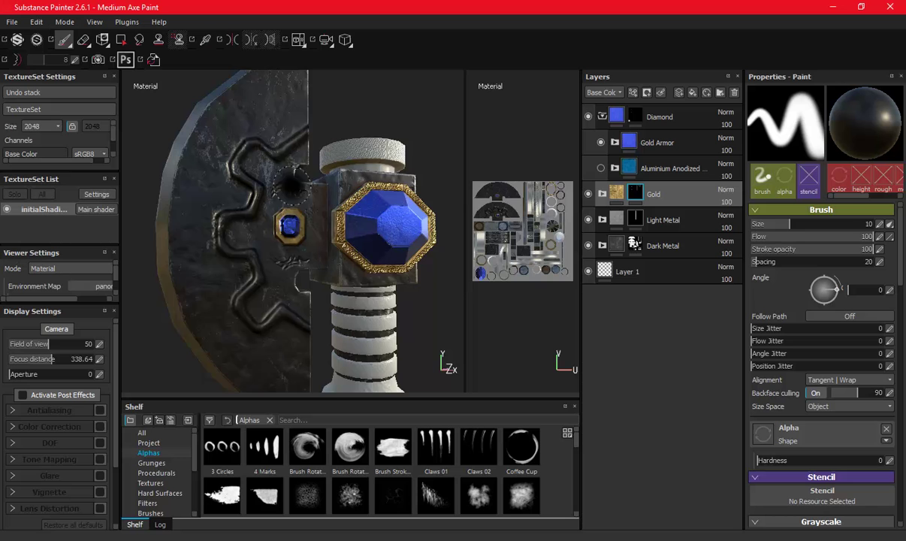
- Set the mask brush grayscale to white and shrink the brush to a small size
{"action": "scroll", "coordinate": [815, 353], "scroll_direction": "down", "scroll_amount": 5}
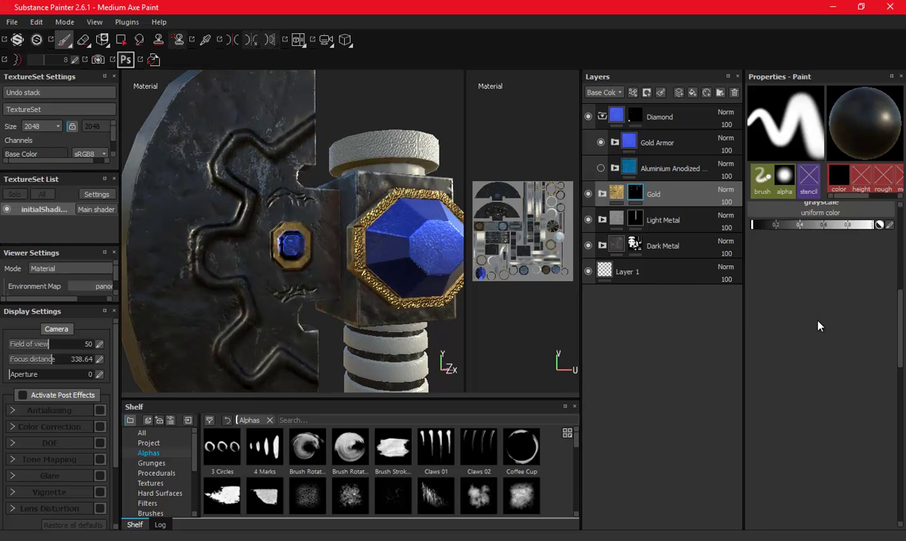
{"action": "scroll", "coordinate": [819, 326], "scroll_direction": "up", "scroll_amount": 2}
{"action": "left_click_drag", "start_coordinate": [771, 301], "coordinate": [876, 301]}
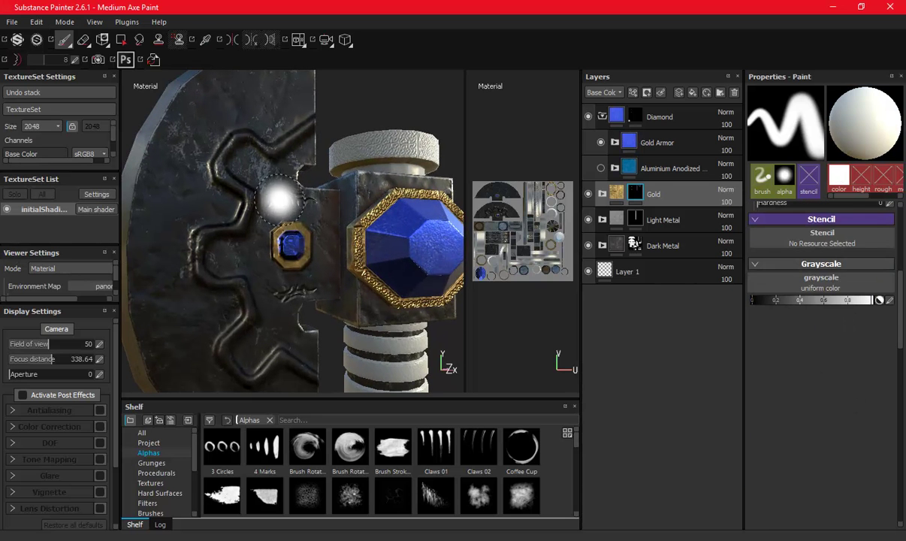
{"action": "scroll", "coordinate": [284, 197], "scroll_direction": "up", "scroll_amount": 1}
{"action": "scroll", "coordinate": [300, 196], "scroll_direction": "up", "scroll_amount": 1}
{"action": "scroll", "coordinate": [303, 197], "scroll_direction": "up", "scroll_amount": 1}
{"action": "scroll", "coordinate": [313, 229], "scroll_direction": "up", "scroll_amount": 1}
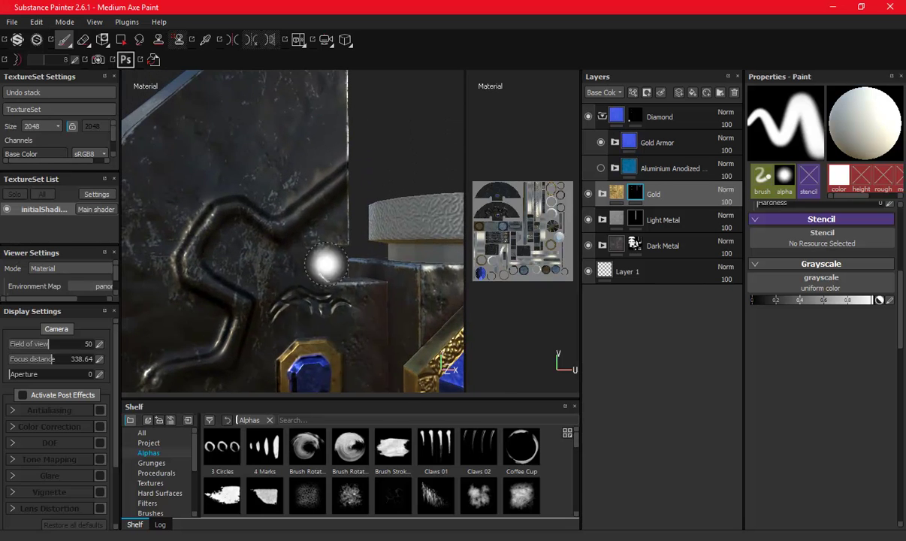
{"action": "scroll", "coordinate": [316, 286], "scroll_direction": "up", "scroll_amount": 1}
{"action": "scroll", "coordinate": [328, 213], "scroll_direction": "up", "scroll_amount": 1}
{"action": "scroll", "coordinate": [297, 263], "scroll_direction": "up", "scroll_amount": 1}
{"action": "scroll", "coordinate": [348, 238], "scroll_direction": "up", "scroll_amount": 1}
{"action": "mouse_move", "coordinate": [348, 238]}
{"action": "right_mouse_down", "text": "ctrl"}
{"action": "mouse_move", "coordinate": [344, 187]}
{"action": "mouse_move", "coordinate": [364, 157]}
{"action": "right_mouse_up", "text": "ctrl"}
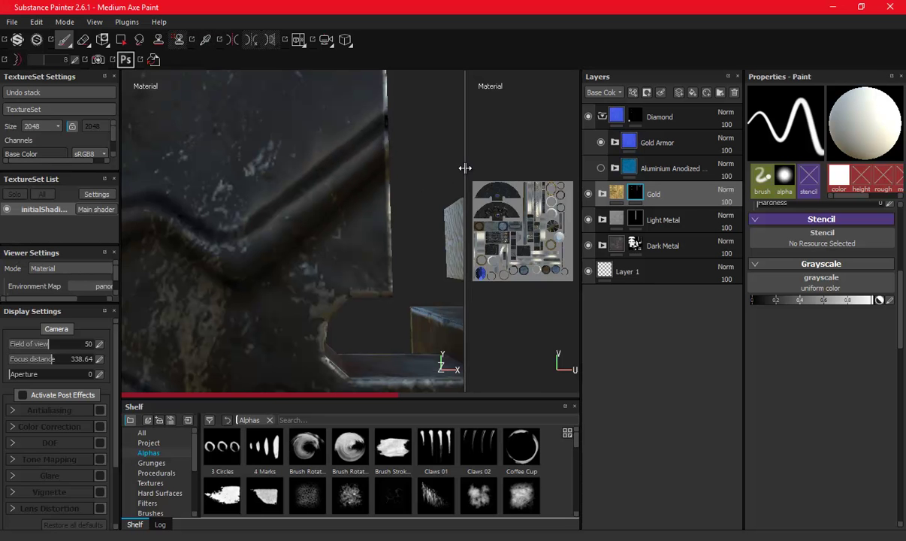
- Widen the 2D UV view and zoom in on the gear's gold bar
{"action": "left_click_drag", "start_coordinate": [464, 168], "coordinate": [282, 169]}
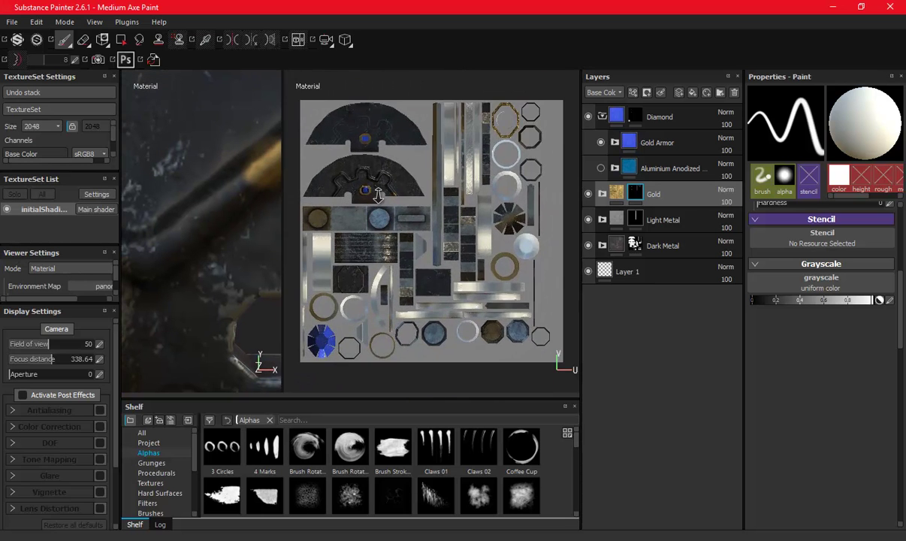
{"action": "scroll", "coordinate": [448, 198], "scroll_direction": "up", "scroll_amount": 2}
{"action": "scroll", "coordinate": [443, 200], "scroll_direction": "up", "scroll_amount": 2}
{"action": "scroll", "coordinate": [429, 203], "scroll_direction": "up", "scroll_amount": 1}
{"action": "scroll", "coordinate": [406, 218], "scroll_direction": "up", "scroll_amount": 2}
{"action": "scroll", "coordinate": [402, 227], "scroll_direction": "up", "scroll_amount": 2}
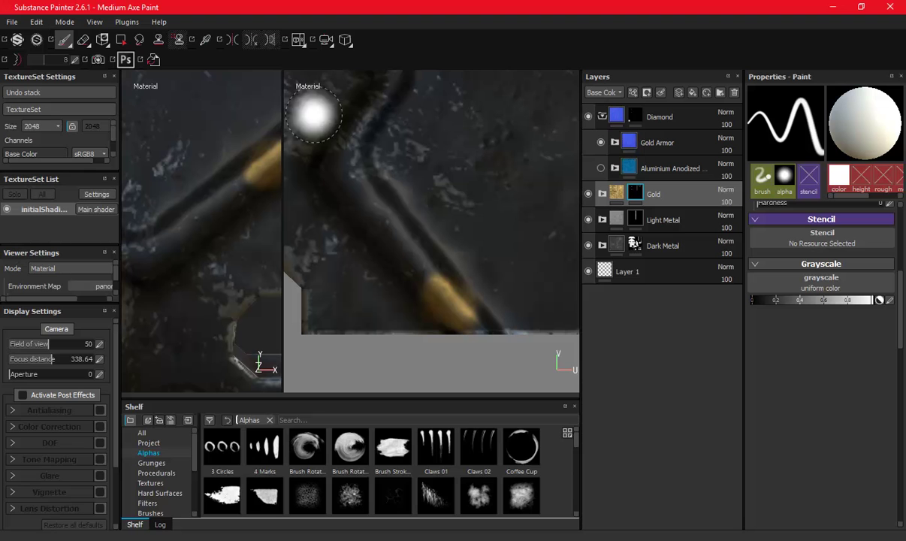
- Paint gold down the gear's straight bar, redoing the first stroke
{"action": "left_click_drag", "start_coordinate": [343, 186], "coordinate": [479, 323]}
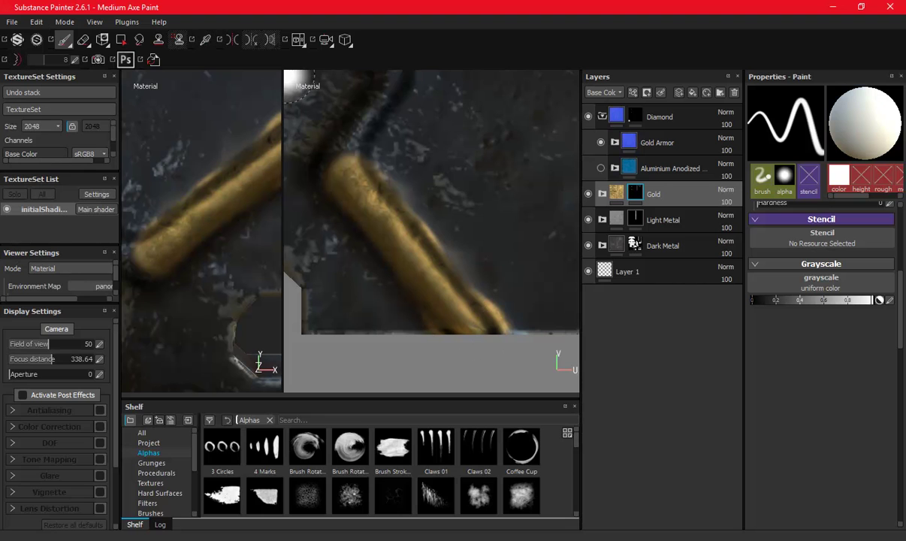
{"action": "key", "text": "ctrl+z"}
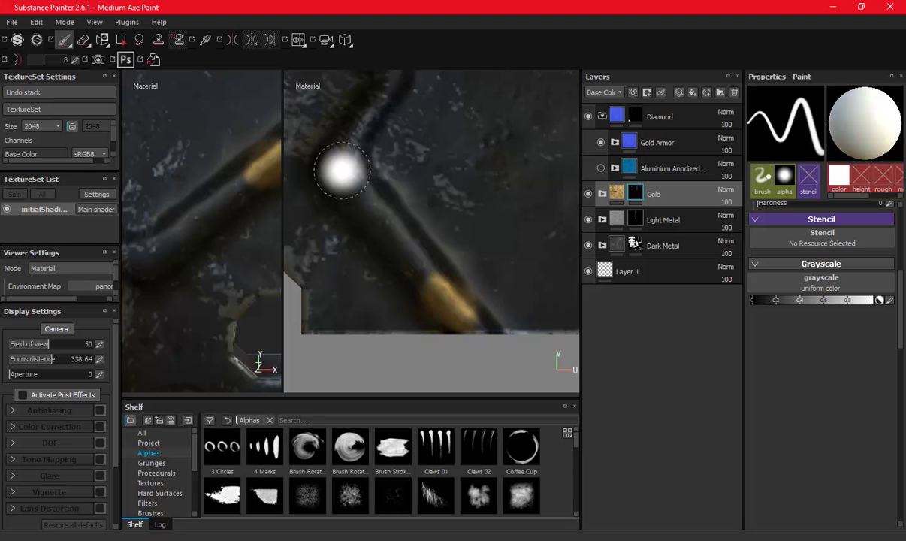
{"action": "left_click", "coordinate": [353, 187]}
{"action": "left_click_drag", "start_coordinate": [352, 186], "coordinate": [469, 319]}
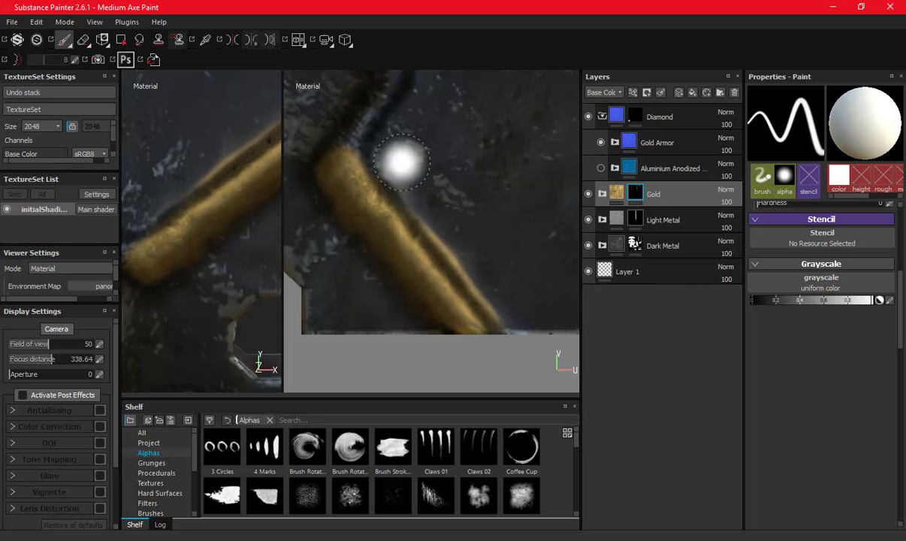
- Paint gold along the raised wire's first bend and top edge
{"action": "middle_click_drag", "start_coordinate": [398, 158], "coordinate": [441, 286]}
{"action": "left_click_drag", "start_coordinate": [445, 253], "coordinate": [458, 271]}
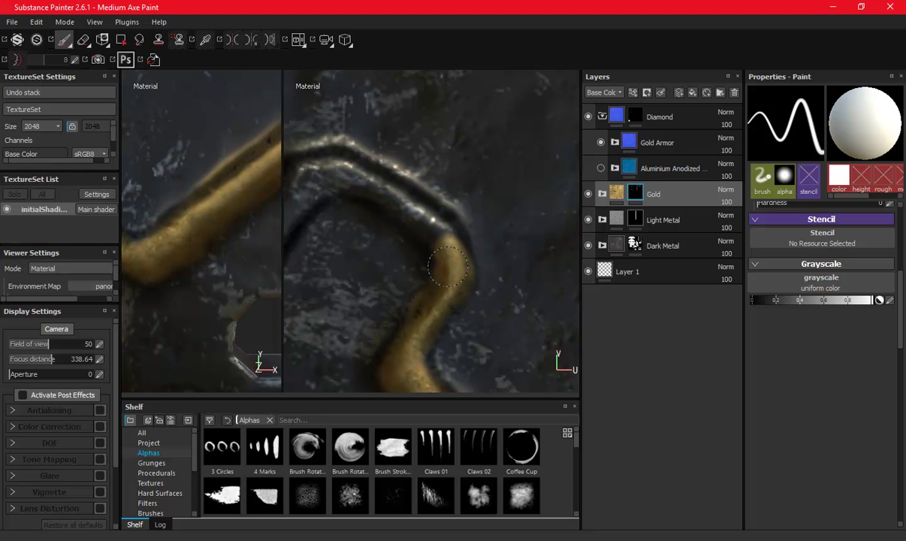
{"action": "left_click_drag", "start_coordinate": [448, 267], "coordinate": [431, 228]}
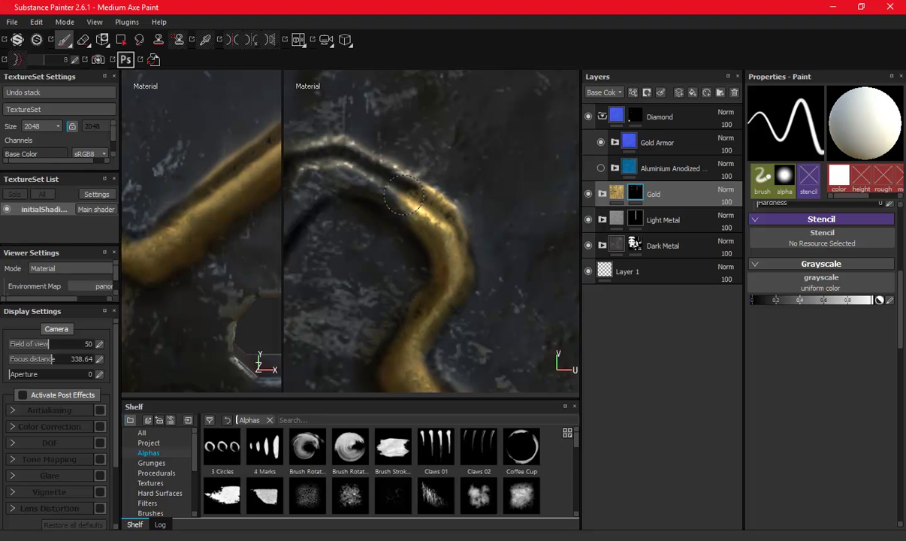
{"action": "left_click_drag", "start_coordinate": [404, 195], "coordinate": [358, 163]}
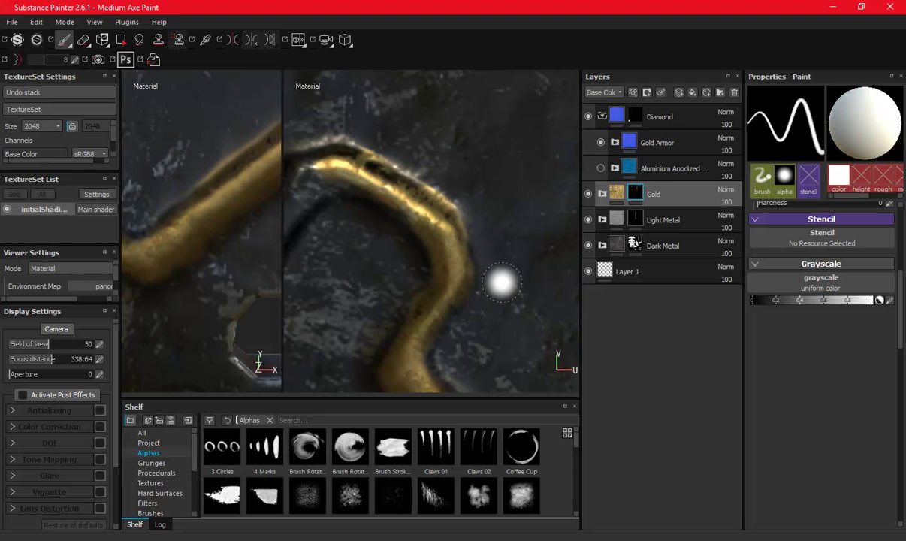
{"action": "left_click_drag", "start_coordinate": [497, 279], "coordinate": [424, 208], "text": "alt"}
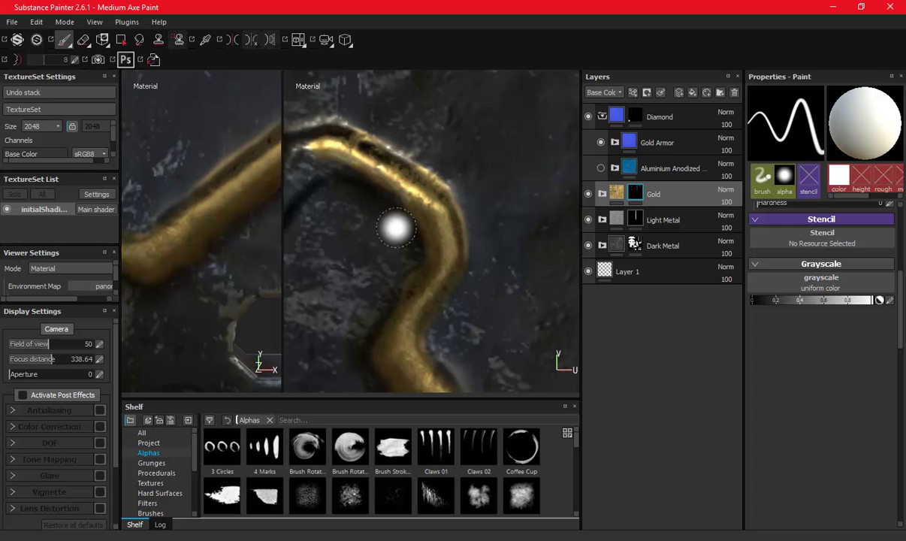
{"action": "left_click_drag", "start_coordinate": [374, 217], "coordinate": [491, 204], "text": "alt"}
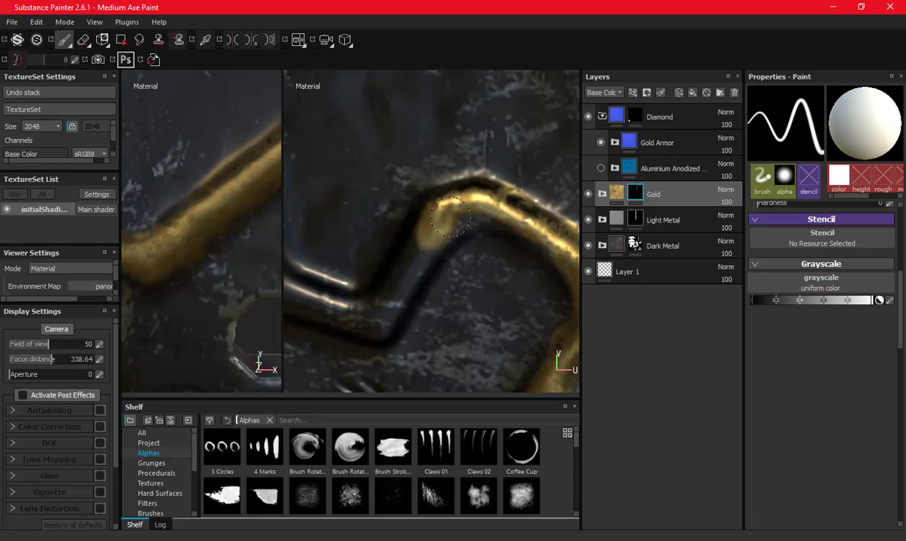
- Paint gold up the dark wire segment and over the wire's top bend
{"action": "mouse_move", "coordinate": [430, 265]}
{"action": "left_mouse_down"}
{"action": "mouse_move", "coordinate": [383, 330]}
{"action": "mouse_move", "coordinate": [399, 270]}
{"action": "mouse_move", "coordinate": [493, 303]}
{"action": "mouse_move", "coordinate": [421, 250]}
{"action": "left_mouse_up"}
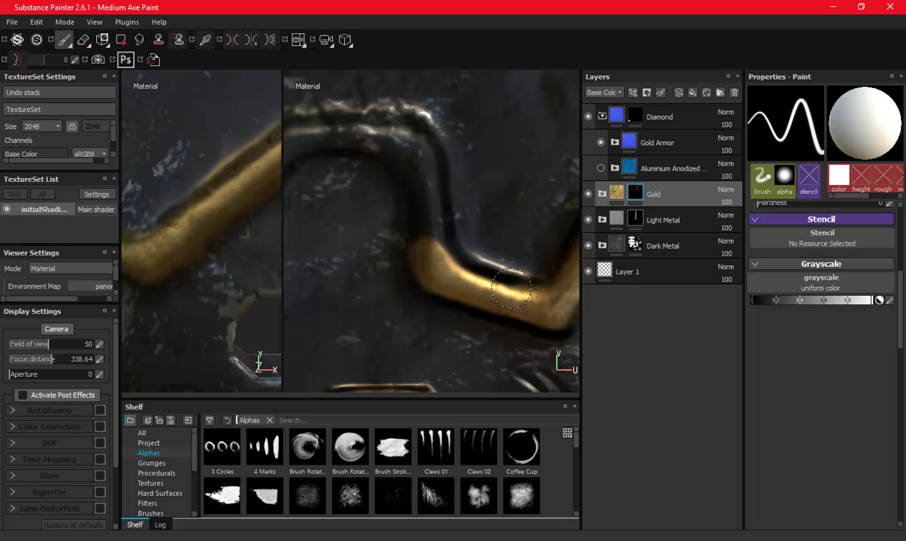
{"action": "left_click_drag", "start_coordinate": [511, 287], "coordinate": [451, 257]}
{"action": "left_click_drag", "start_coordinate": [433, 222], "coordinate": [442, 237]}
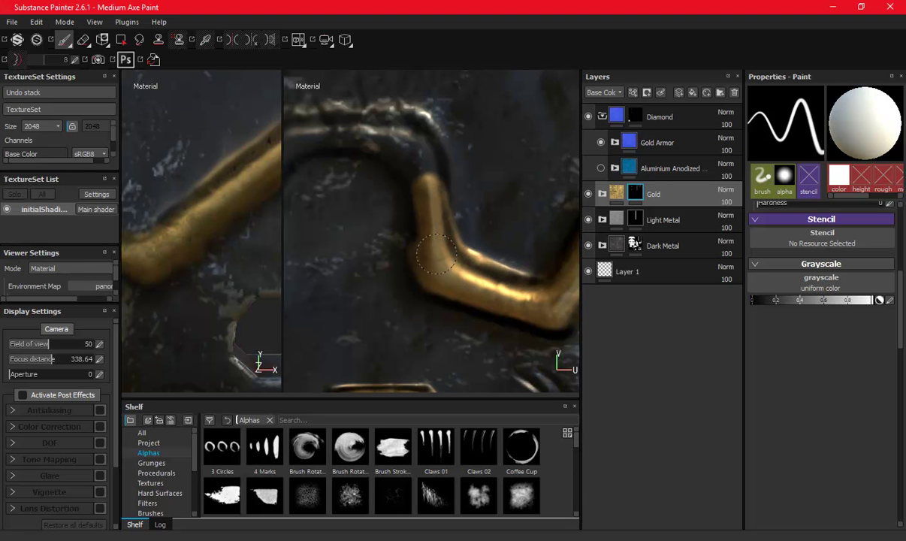
{"action": "left_click_drag", "start_coordinate": [423, 177], "coordinate": [429, 185]}
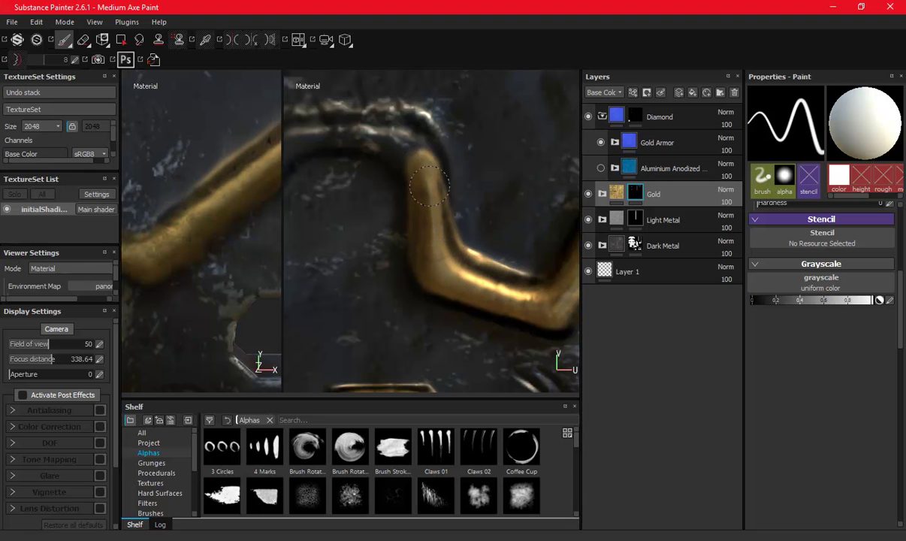
{"action": "left_click_drag", "start_coordinate": [427, 148], "coordinate": [396, 121]}
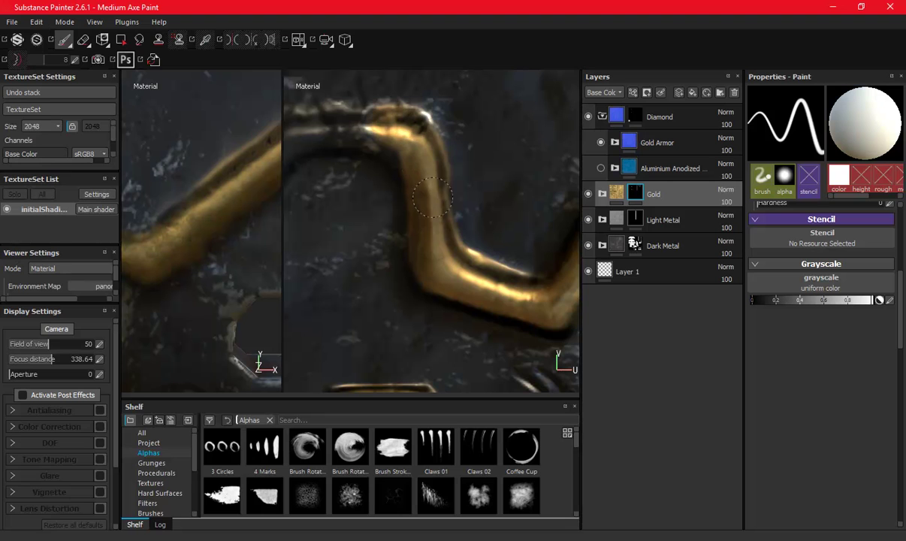
{"action": "left_click_drag", "start_coordinate": [429, 229], "coordinate": [461, 233], "text": "alt"}
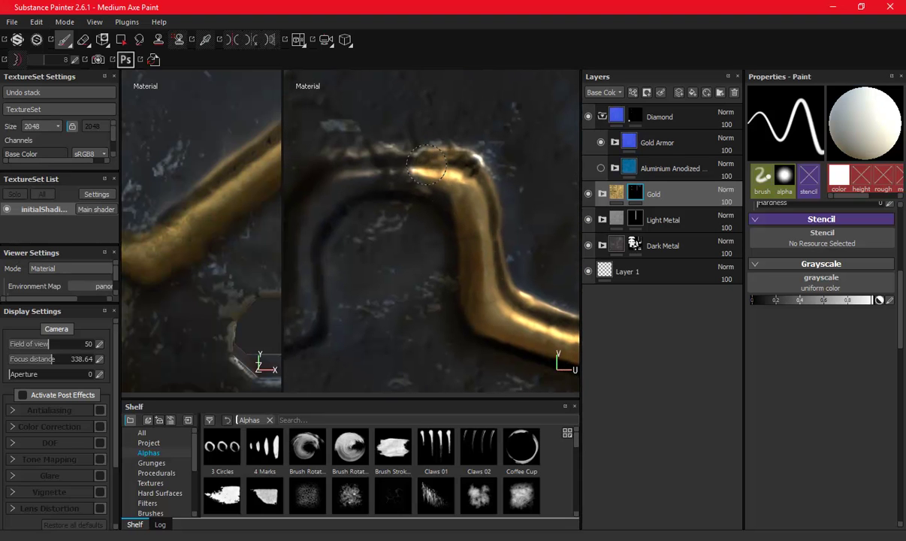
{"action": "mouse_move", "coordinate": [361, 164]}
{"action": "left_mouse_down"}
{"action": "mouse_move", "coordinate": [315, 164]}
{"action": "mouse_move", "coordinate": [417, 184]}
{"action": "left_mouse_up"}
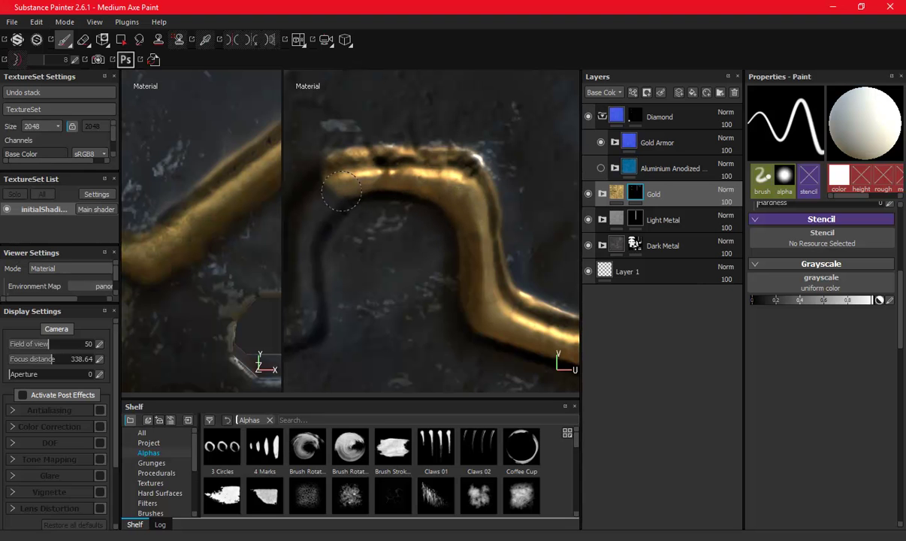
- Continue the gold down the wire's vertical section and around its lower-left bend
{"action": "left_click_drag", "start_coordinate": [327, 210], "coordinate": [461, 176], "text": "alt"}
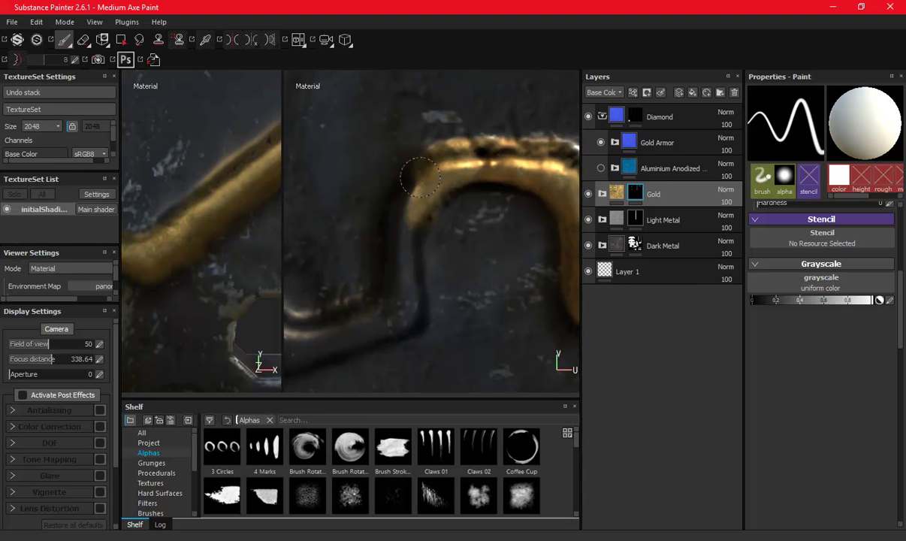
{"action": "left_click_drag", "start_coordinate": [400, 249], "coordinate": [408, 282]}
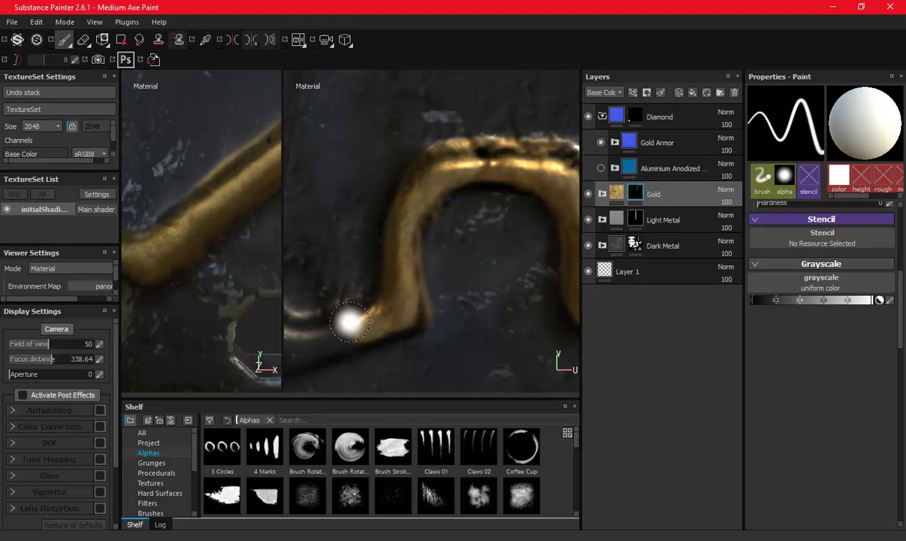
{"action": "left_click_drag", "start_coordinate": [334, 308], "coordinate": [447, 231], "text": "alt"}
{"action": "mouse_move", "coordinate": [350, 258]}
{"action": "left_mouse_down"}
{"action": "mouse_move", "coordinate": [332, 230]}
{"action": "mouse_move", "coordinate": [418, 255]}
{"action": "left_mouse_up"}
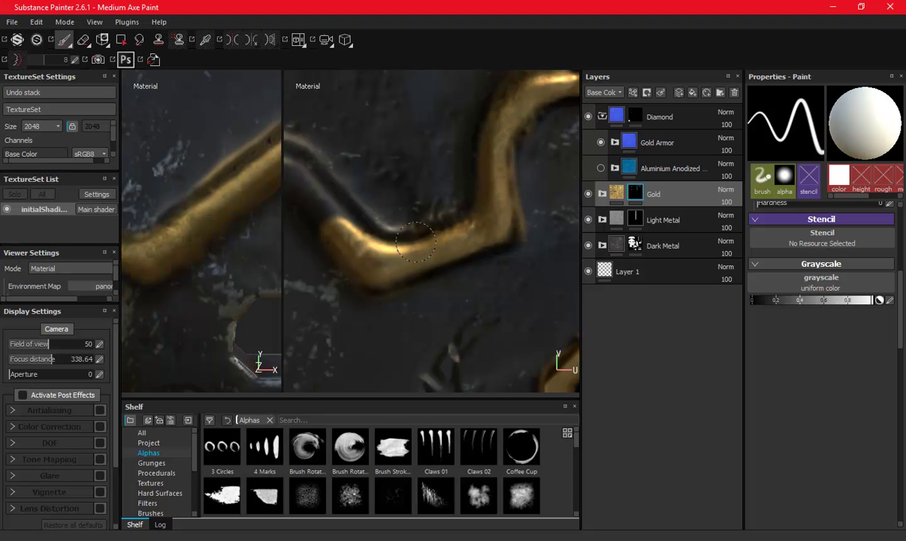
{"action": "mouse_move", "coordinate": [324, 182]}
{"action": "left_mouse_down", "text": "alt"}
{"action": "mouse_move", "coordinate": [502, 249]}
{"action": "mouse_move", "coordinate": [522, 277]}
{"action": "left_mouse_up", "text": "alt"}
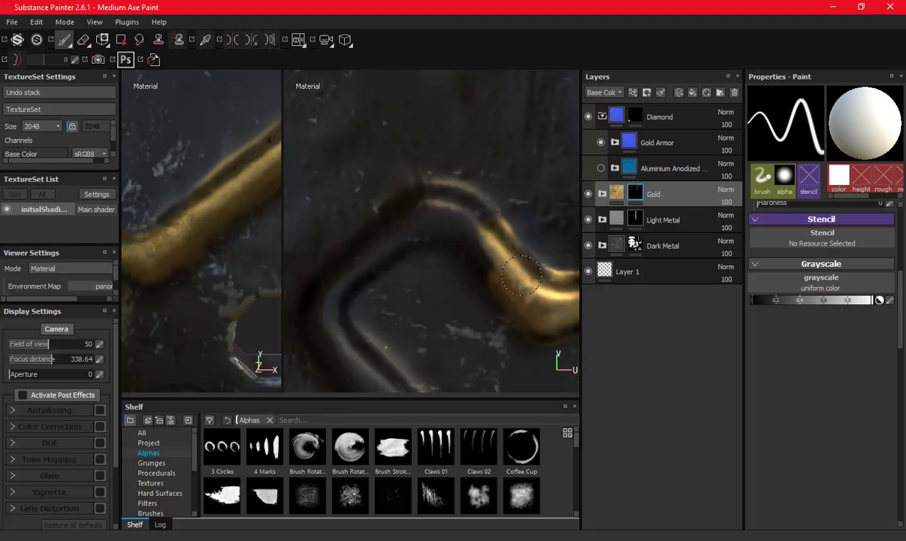
{"action": "mouse_move", "coordinate": [481, 247]}
{"action": "left_mouse_down"}
{"action": "mouse_move", "coordinate": [419, 194]}
{"action": "mouse_move", "coordinate": [492, 234]}
{"action": "left_mouse_up"}
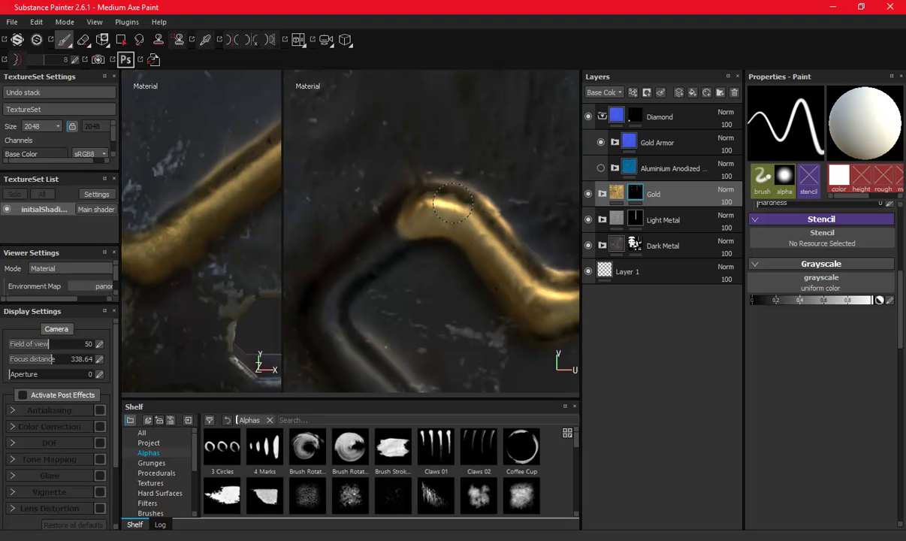
{"action": "mouse_move", "coordinate": [330, 289]}
{"action": "left_mouse_down"}
{"action": "mouse_move", "coordinate": [374, 270]}
{"action": "mouse_move", "coordinate": [338, 205]}
{"action": "left_mouse_up"}
{"action": "left_click_drag", "start_coordinate": [339, 239], "coordinate": [430, 335]}
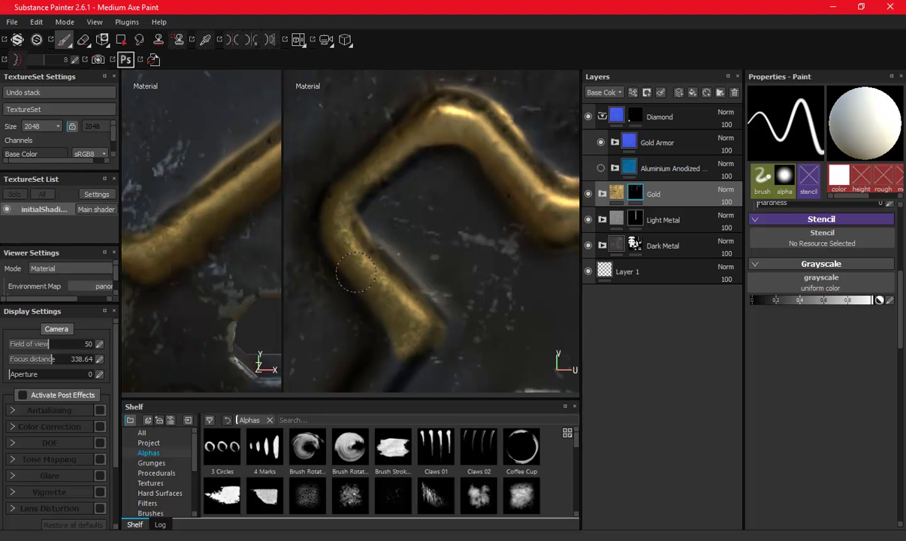
{"action": "mouse_move", "coordinate": [385, 351]}
{"action": "middle_mouse_down", "text": "alt"}
{"action": "mouse_move", "coordinate": [409, 246]}
{"action": "mouse_move", "coordinate": [367, 160]}
{"action": "middle_mouse_up", "text": "alt"}
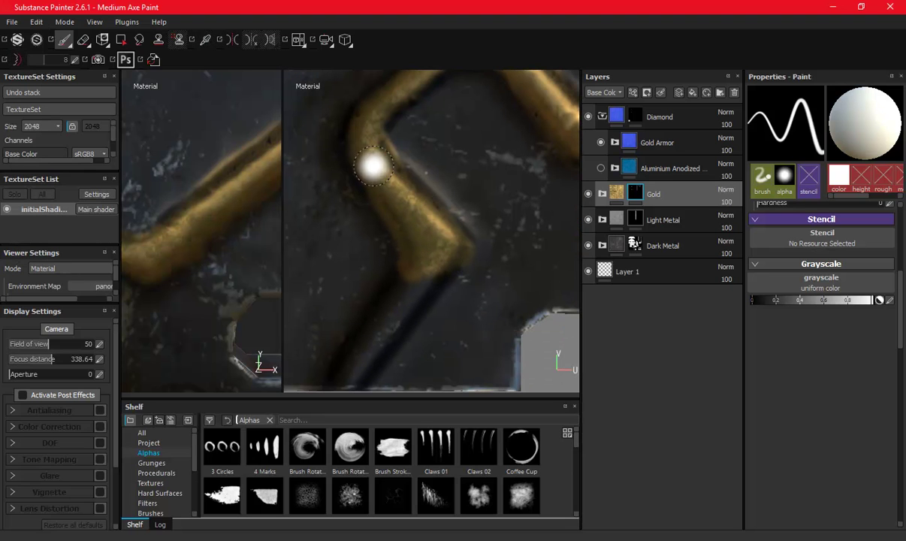
{"action": "middle_click_drag", "start_coordinate": [447, 269], "coordinate": [462, 202], "text": "alt"}
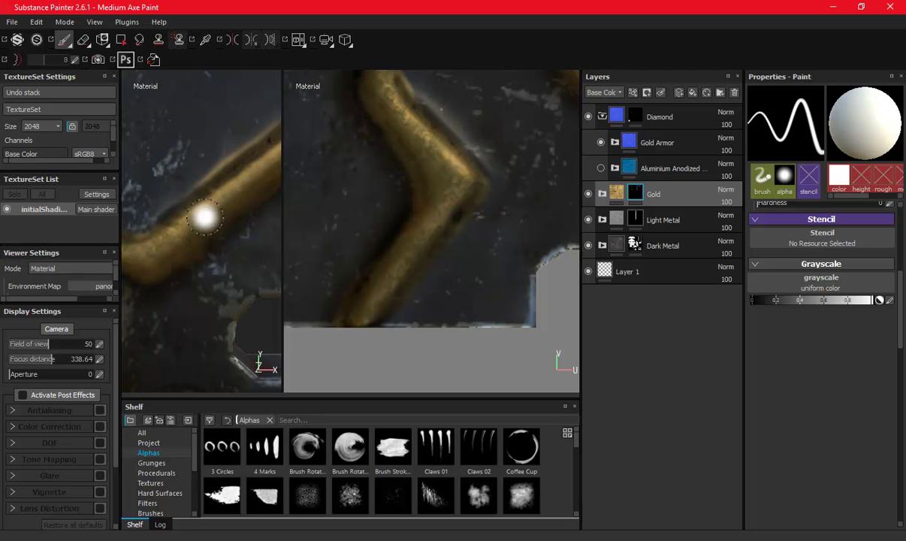
{"action": "scroll", "coordinate": [177, 226], "scroll_direction": "down", "scroll_amount": 2}
{"action": "scroll", "coordinate": [159, 237], "scroll_direction": "down", "scroll_amount": 2}
{"action": "mouse_move", "coordinate": [173, 229]}
{"action": "left_mouse_down", "text": "alt"}
{"action": "mouse_move", "coordinate": [184, 240]}
{"action": "mouse_move", "coordinate": [218, 216]}
{"action": "left_mouse_up", "text": "alt"}
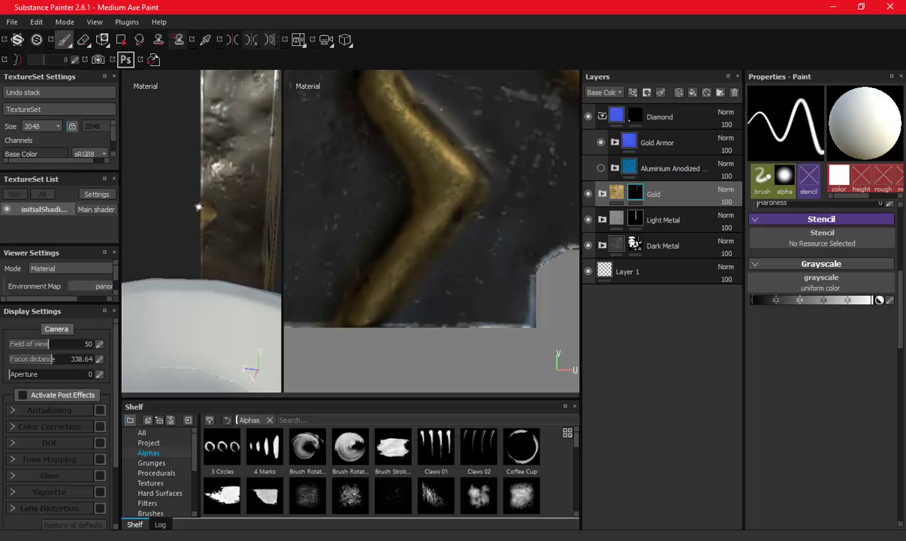
{"action": "left_click_drag", "start_coordinate": [801, 300], "coordinate": [694, 312]}
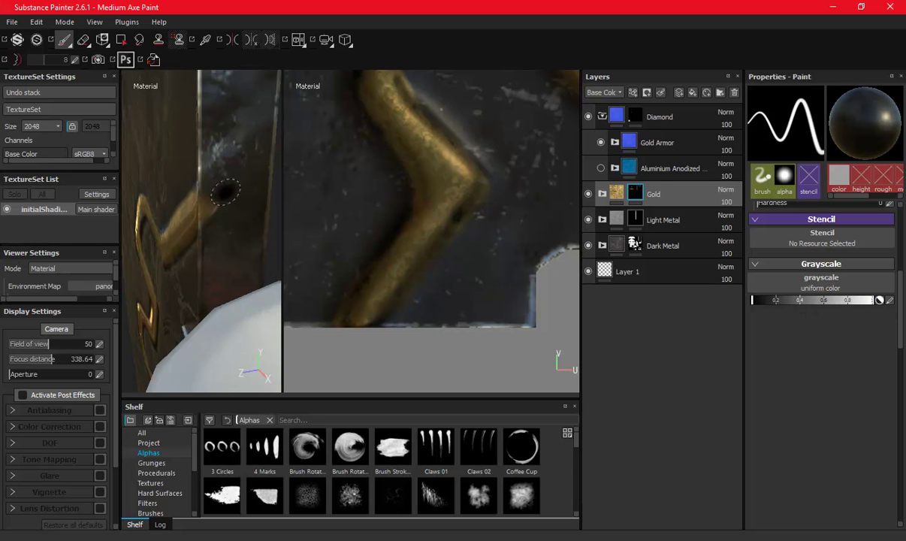
{"action": "left_click_drag", "start_coordinate": [225, 193], "coordinate": [225, 183], "text": "alt"}
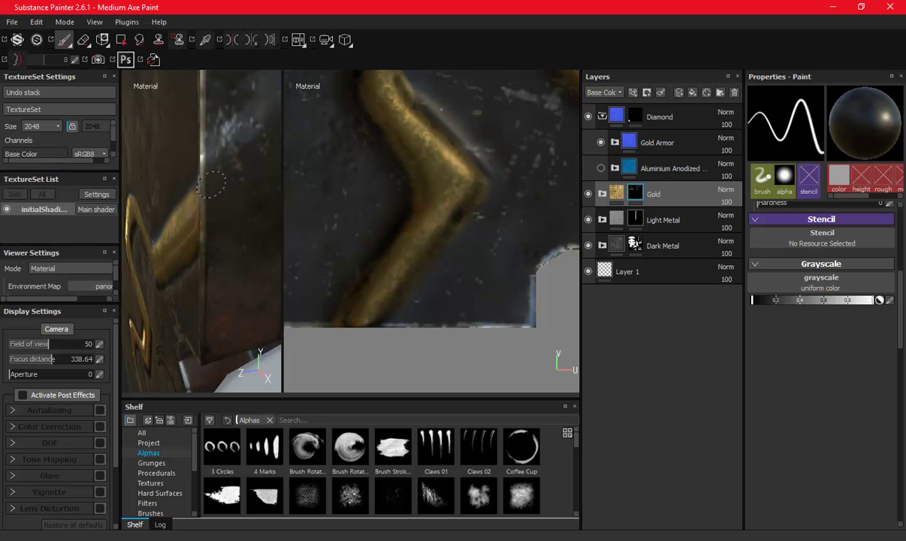
{"action": "mouse_move", "coordinate": [212, 242]}
{"action": "left_mouse_down", "text": "alt"}
{"action": "mouse_move", "coordinate": [165, 234]}
{"action": "mouse_move", "coordinate": [192, 203]}
{"action": "left_mouse_up", "text": "alt"}
{"action": "middle_click_drag", "start_coordinate": [192, 193], "coordinate": [197, 201], "text": "alt"}
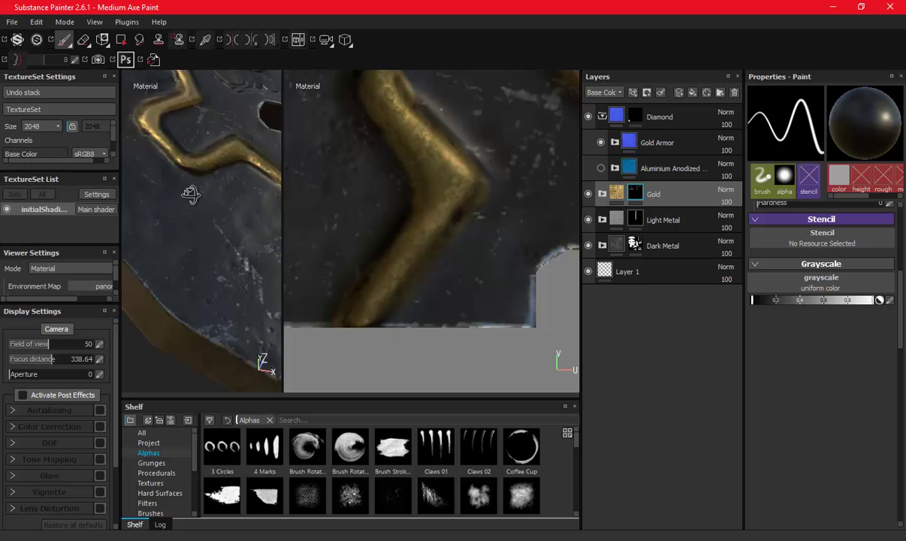
{"action": "mouse_move", "coordinate": [197, 202]}
{"action": "left_mouse_down", "text": "alt"}
{"action": "mouse_move", "coordinate": [166, 192]}
{"action": "mouse_move", "coordinate": [202, 189]}
{"action": "left_mouse_up", "text": "alt"}
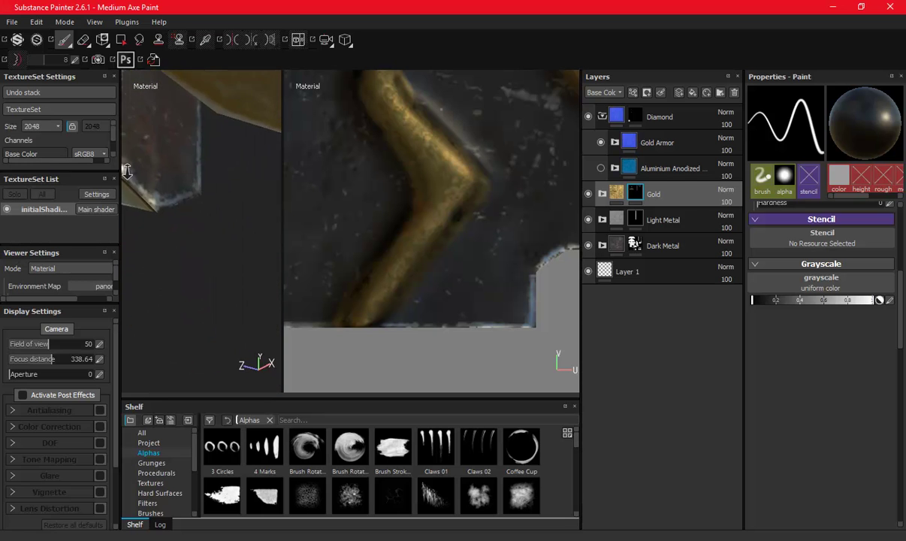
{"action": "mouse_move", "coordinate": [140, 142]}
{"action": "left_mouse_down", "text": "alt"}
{"action": "mouse_move", "coordinate": [192, 142]}
{"action": "mouse_move", "coordinate": [218, 267]}
{"action": "mouse_move", "coordinate": [182, 233]}
{"action": "mouse_move", "coordinate": [147, 242]}
{"action": "mouse_move", "coordinate": [133, 297]}
{"action": "mouse_move", "coordinate": [203, 135]}
{"action": "mouse_move", "coordinate": [275, 184]}
{"action": "mouse_move", "coordinate": [182, 157]}
{"action": "mouse_move", "coordinate": [225, 181]}
{"action": "left_mouse_up", "text": "alt"}
- Set the mask brush grayscale to 1 (full white)
{"action": "scroll", "coordinate": [418, 202], "scroll_direction": "down", "scroll_amount": 3}
{"action": "scroll", "coordinate": [438, 198], "scroll_direction": "down", "scroll_amount": 2}
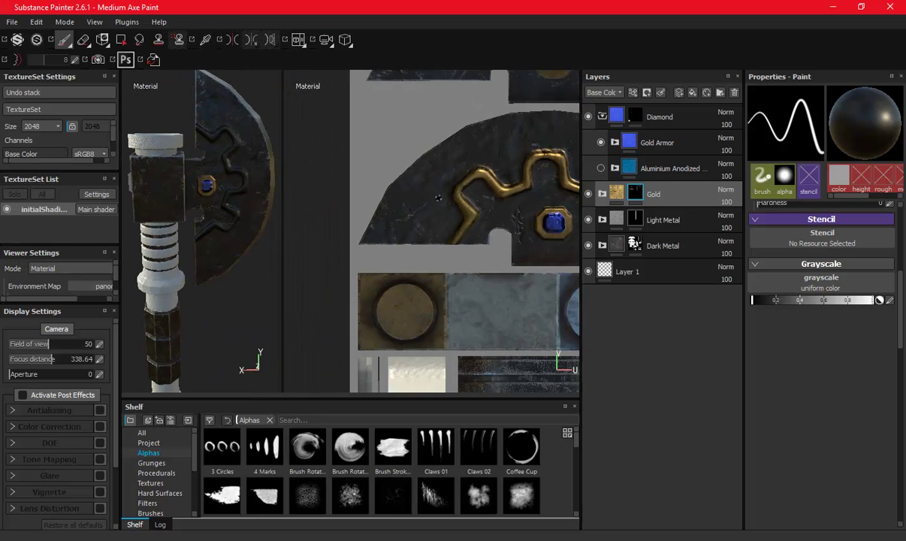
{"action": "scroll", "coordinate": [438, 197], "scroll_direction": "down", "scroll_amount": 1}
{"action": "scroll", "coordinate": [438, 202], "scroll_direction": "up", "scroll_amount": 2}
{"action": "scroll", "coordinate": [439, 218], "scroll_direction": "up", "scroll_amount": 3}
{"action": "scroll", "coordinate": [440, 230], "scroll_direction": "up", "scroll_amount": 2}
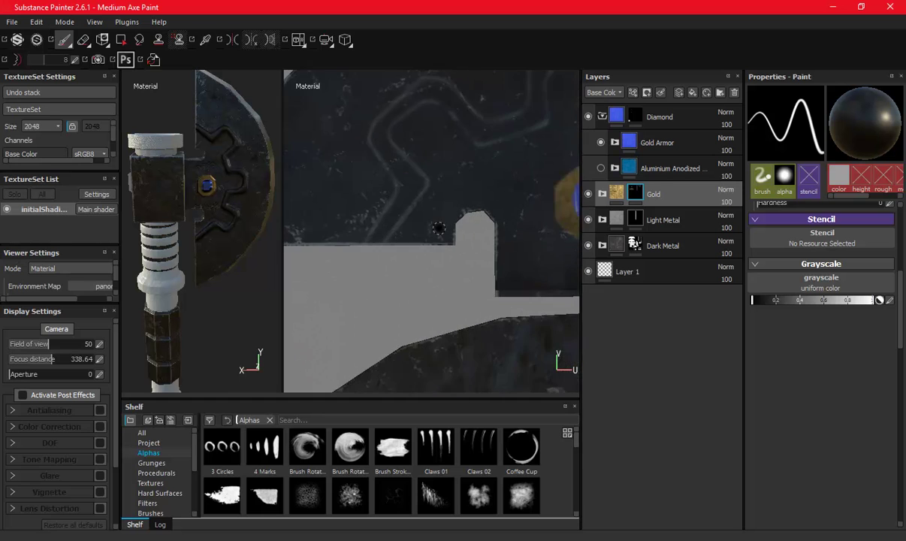
{"action": "scroll", "coordinate": [439, 228], "scroll_direction": "up", "scroll_amount": 1}
{"action": "scroll", "coordinate": [488, 248], "scroll_direction": "up", "scroll_amount": 1}
{"action": "left_click_drag", "start_coordinate": [763, 302], "coordinate": [876, 301]}
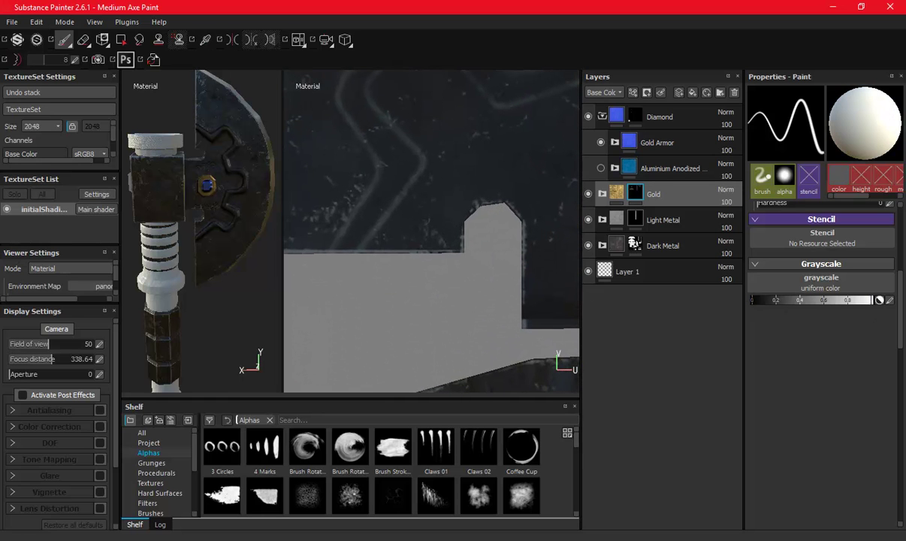
{"action": "scroll", "coordinate": [415, 257], "scroll_direction": "up", "scroll_amount": 2}
{"action": "scroll", "coordinate": [447, 210], "scroll_direction": "up", "scroll_amount": 2}
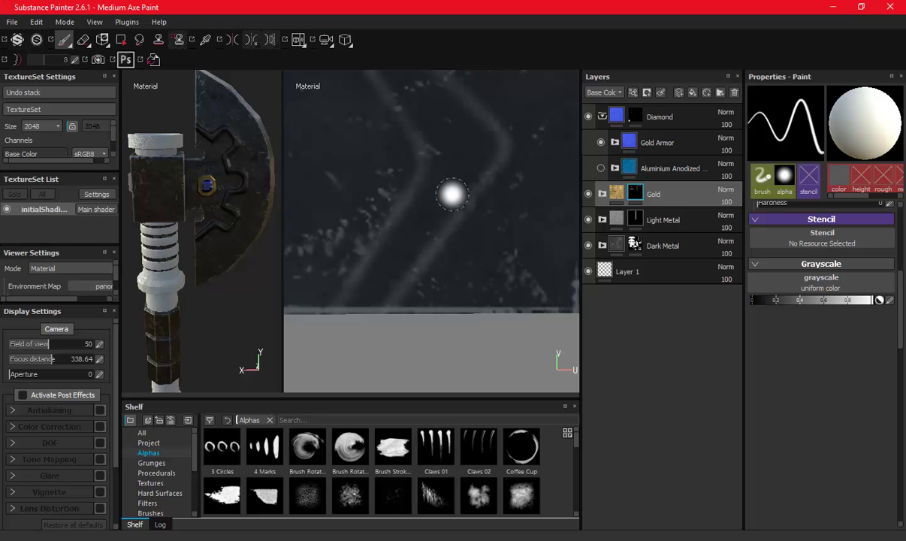
- Paint gold along the start of the zig-zag groove and around its first bend
{"action": "mouse_move", "coordinate": [446, 177]}
{"action": "left_mouse_down"}
{"action": "mouse_move", "coordinate": [380, 234]}
{"action": "mouse_move", "coordinate": [334, 296]}
{"action": "left_mouse_up"}
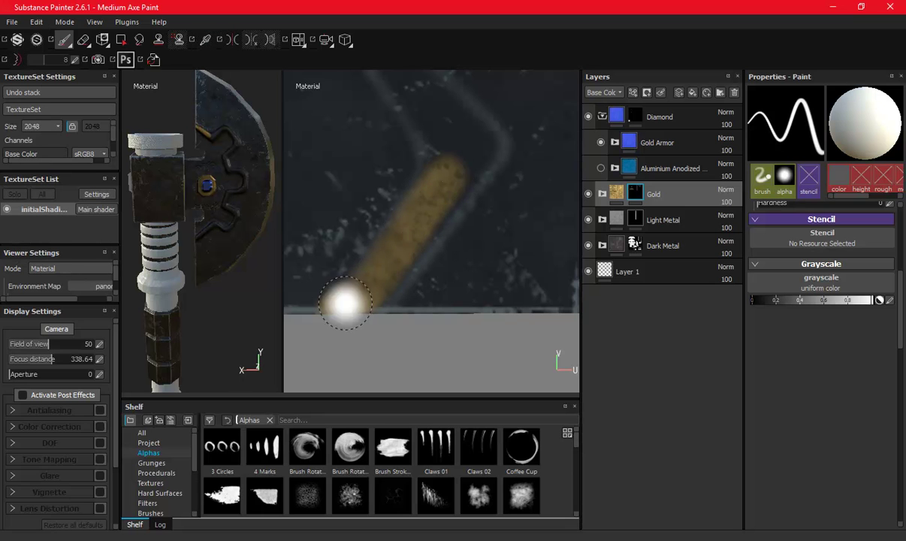
{"action": "middle_click_drag", "start_coordinate": [430, 192], "coordinate": [420, 251]}
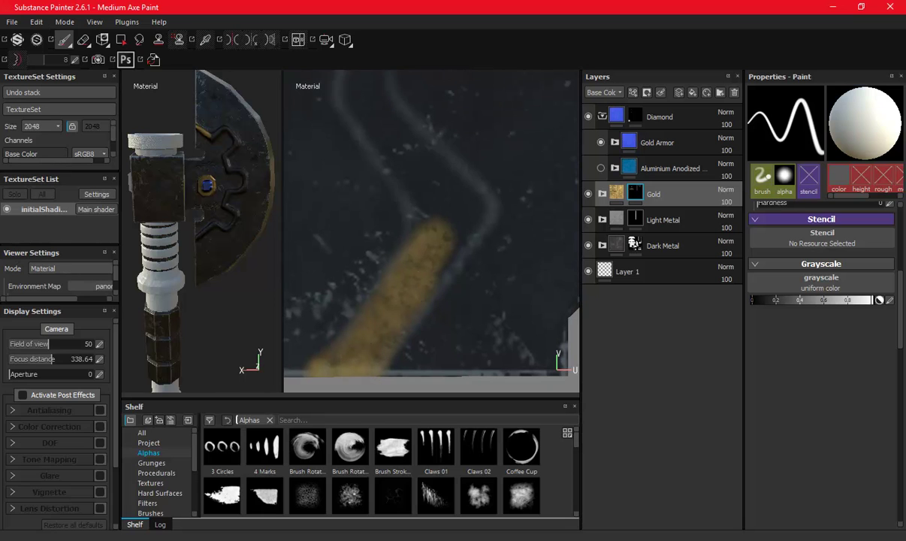
{"action": "left_click", "coordinate": [448, 173]}
{"action": "left_click_drag", "start_coordinate": [453, 182], "coordinate": [467, 218]}
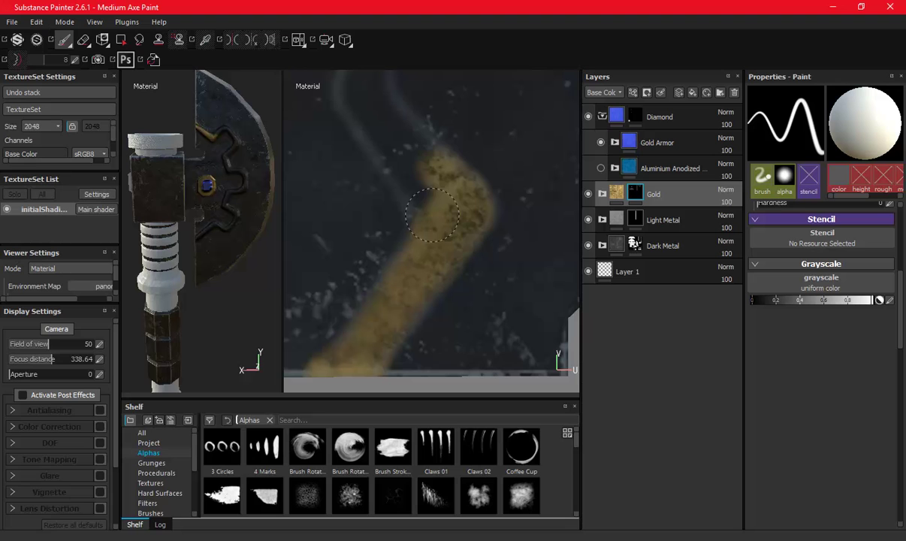
{"action": "left_click_drag", "start_coordinate": [412, 176], "coordinate": [385, 139]}
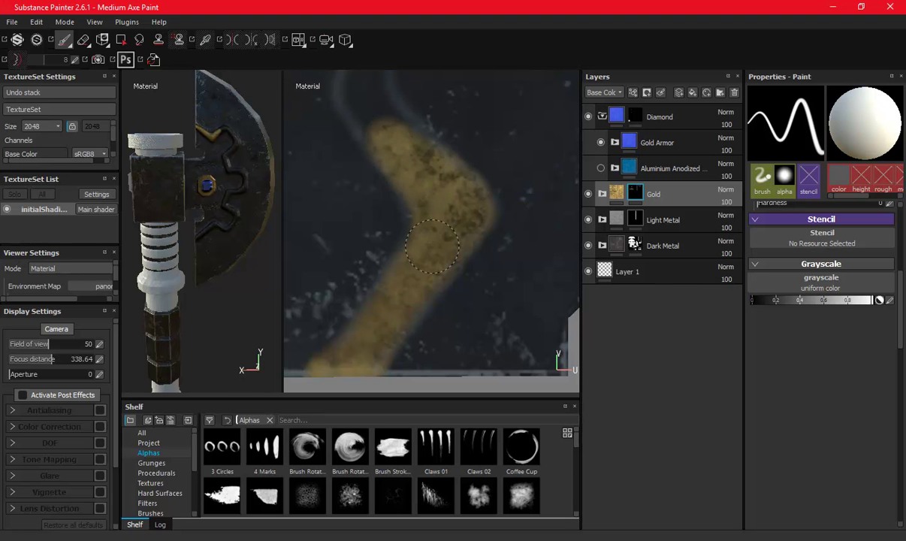
{"action": "middle_click_drag", "start_coordinate": [394, 141], "coordinate": [399, 212]}
{"action": "mouse_move", "coordinate": [400, 212]}
{"action": "left_mouse_down"}
{"action": "mouse_move", "coordinate": [386, 183]}
{"action": "mouse_move", "coordinate": [395, 131]}
{"action": "left_mouse_up"}
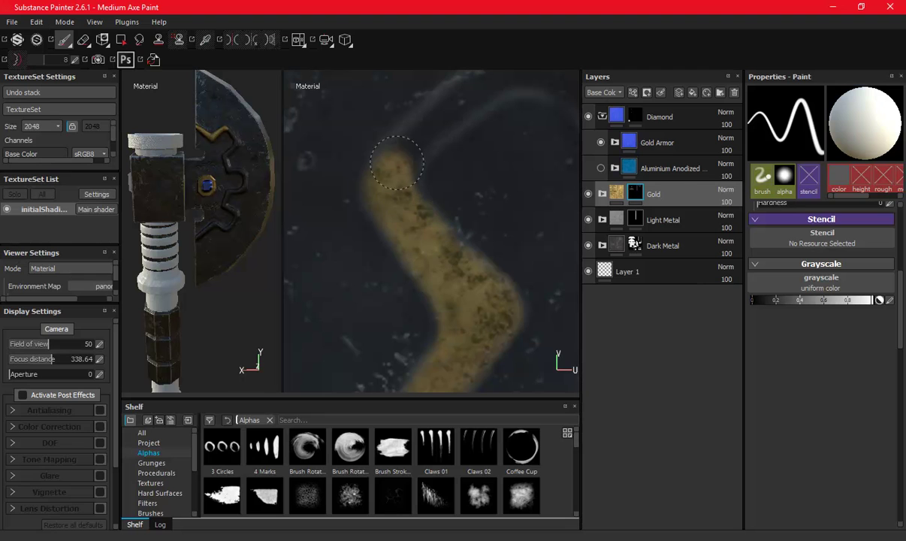
{"action": "middle_click_drag", "start_coordinate": [418, 212], "coordinate": [376, 237]}
{"action": "left_click_drag", "start_coordinate": [364, 184], "coordinate": [404, 157]}
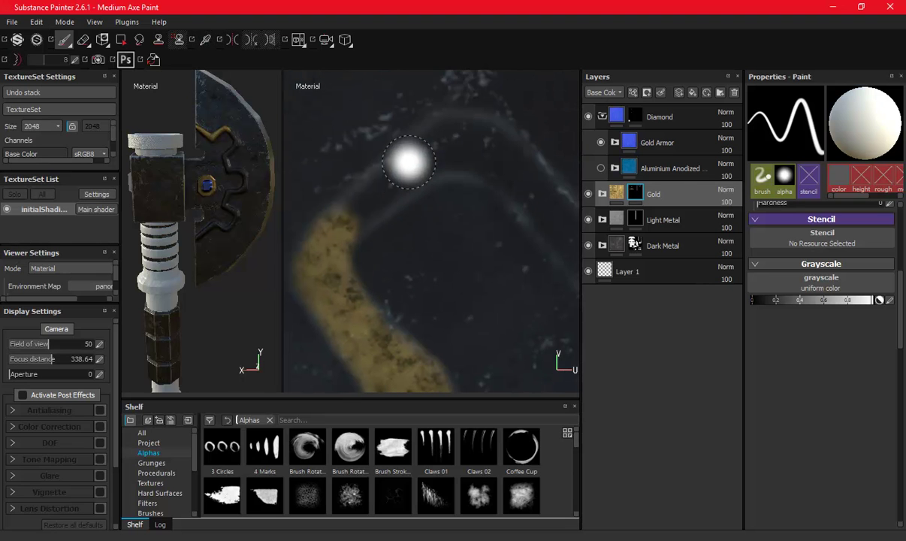
{"action": "middle_click_drag", "start_coordinate": [421, 143], "coordinate": [380, 187]}
{"action": "mouse_move", "coordinate": [440, 157]}
{"action": "left_mouse_down"}
{"action": "mouse_move", "coordinate": [477, 162]}
{"action": "mouse_move", "coordinate": [481, 131]}
{"action": "mouse_move", "coordinate": [415, 160]}
{"action": "left_mouse_up"}
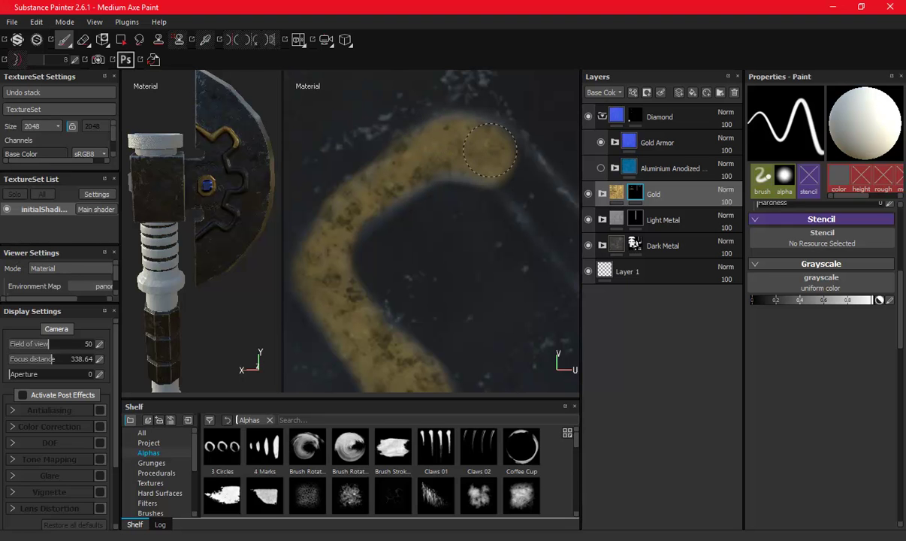
- Extend the gold down-right and rightward along the next groove sections
{"action": "mouse_move", "coordinate": [522, 193]}
{"action": "middle_mouse_down"}
{"action": "mouse_move", "coordinate": [419, 167]}
{"action": "mouse_move", "coordinate": [375, 131]}
{"action": "middle_mouse_up"}
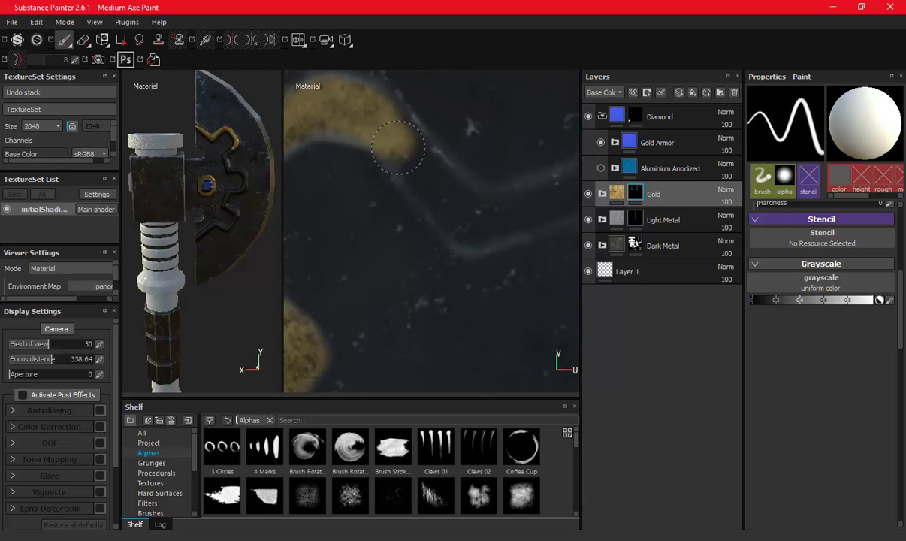
{"action": "mouse_move", "coordinate": [396, 136]}
{"action": "left_mouse_down"}
{"action": "mouse_move", "coordinate": [469, 208]}
{"action": "mouse_move", "coordinate": [430, 186]}
{"action": "left_mouse_up"}
{"action": "left_click_drag", "start_coordinate": [464, 221], "coordinate": [499, 211]}
{"action": "middle_click_drag", "start_coordinate": [502, 194], "coordinate": [339, 196]}
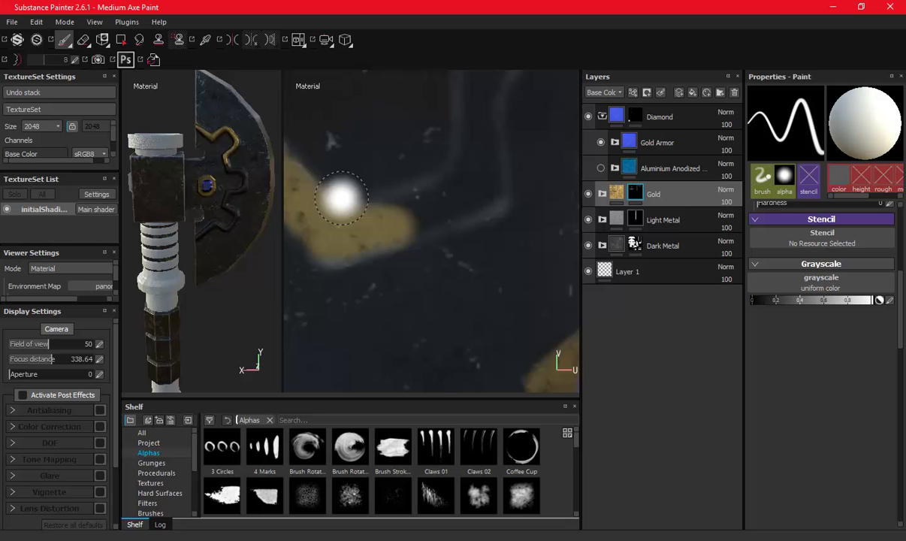
{"action": "mouse_move", "coordinate": [440, 191]}
{"action": "left_mouse_down"}
{"action": "mouse_move", "coordinate": [360, 197]}
{"action": "mouse_move", "coordinate": [432, 203]}
{"action": "mouse_move", "coordinate": [482, 193]}
{"action": "left_mouse_up"}
{"action": "mouse_move", "coordinate": [465, 182]}
{"action": "middle_mouse_down"}
{"action": "mouse_move", "coordinate": [469, 171]}
{"action": "mouse_move", "coordinate": [414, 171]}
{"action": "middle_mouse_up"}
{"action": "left_click_drag", "start_coordinate": [423, 166], "coordinate": [425, 262]}
{"action": "mouse_move", "coordinate": [419, 172]}
{"action": "left_mouse_down"}
{"action": "mouse_move", "coordinate": [433, 112]}
{"action": "mouse_move", "coordinate": [481, 101]}
{"action": "mouse_move", "coordinate": [439, 156]}
{"action": "left_mouse_up"}
{"action": "middle_click_drag", "start_coordinate": [425, 193], "coordinate": [336, 188]}
{"action": "mouse_move", "coordinate": [333, 158]}
{"action": "left_mouse_down"}
{"action": "mouse_move", "coordinate": [404, 146]}
{"action": "mouse_move", "coordinate": [454, 152]}
{"action": "mouse_move", "coordinate": [491, 178]}
{"action": "mouse_move", "coordinate": [498, 203]}
{"action": "left_mouse_up"}
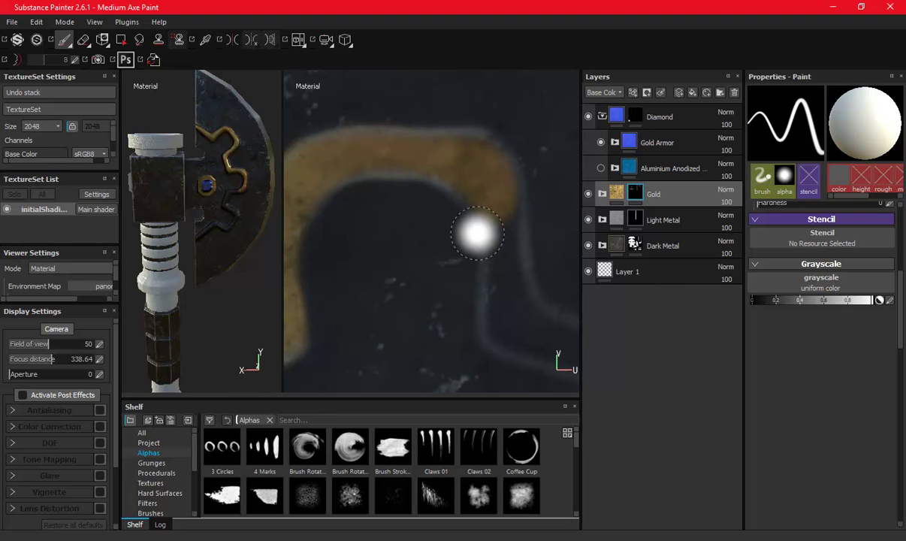
- Carry the gold down-left along the remaining groove, redoing one bad stroke
{"action": "middle_click_drag", "start_coordinate": [477, 233], "coordinate": [405, 161]}
{"action": "mouse_move", "coordinate": [447, 226]}
{"action": "left_mouse_down"}
{"action": "mouse_move", "coordinate": [441, 257]}
{"action": "mouse_move", "coordinate": [450, 307]}
{"action": "left_mouse_up"}
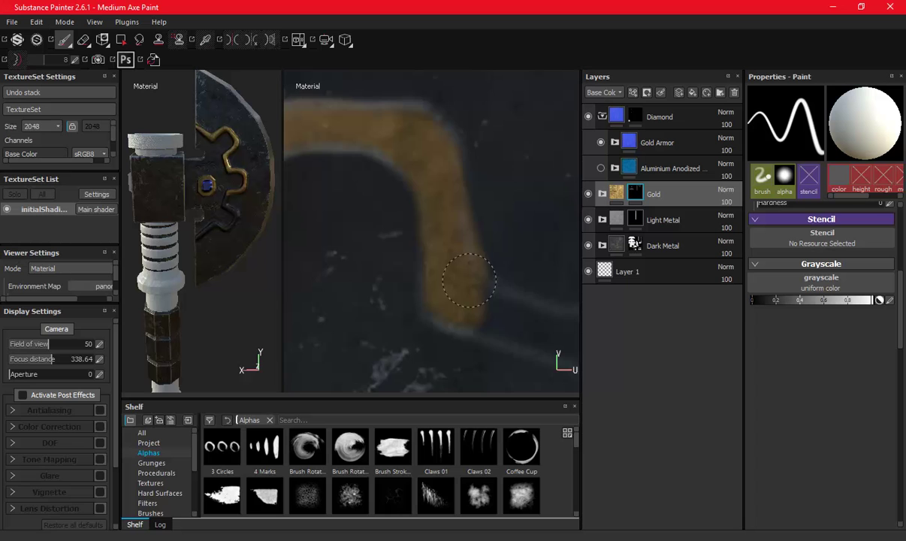
{"action": "middle_click_drag", "start_coordinate": [493, 300], "coordinate": [331, 187]}
{"action": "mouse_move", "coordinate": [386, 229]}
{"action": "left_mouse_down"}
{"action": "mouse_move", "coordinate": [412, 239]}
{"action": "mouse_move", "coordinate": [445, 232]}
{"action": "mouse_move", "coordinate": [500, 189]}
{"action": "left_mouse_up"}
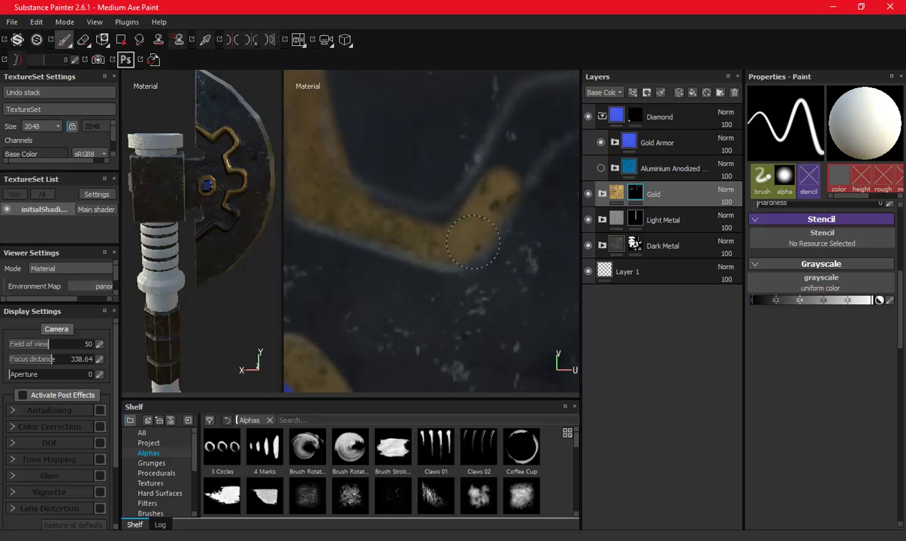
{"action": "left_click_drag", "start_coordinate": [425, 230], "coordinate": [358, 202]}
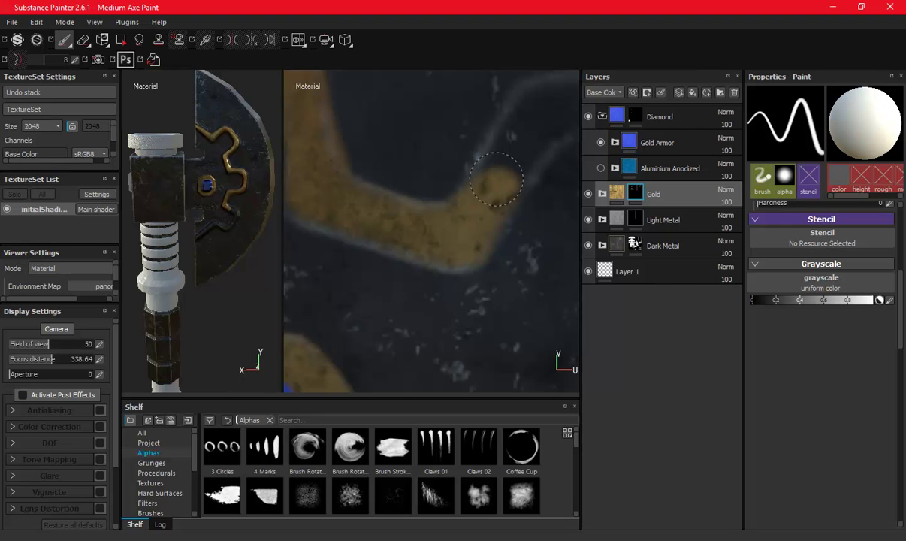
{"action": "key", "text": "ctrl+z"}
{"action": "mouse_move", "coordinate": [354, 153]}
{"action": "left_mouse_down"}
{"action": "mouse_move", "coordinate": [304, 184]}
{"action": "mouse_move", "coordinate": [338, 192]}
{"action": "mouse_move", "coordinate": [387, 143]}
{"action": "mouse_move", "coordinate": [372, 172]}
{"action": "mouse_move", "coordinate": [410, 143]}
{"action": "mouse_move", "coordinate": [352, 151]}
{"action": "left_mouse_up"}
{"action": "left_click_drag", "start_coordinate": [428, 137], "coordinate": [542, 224]}
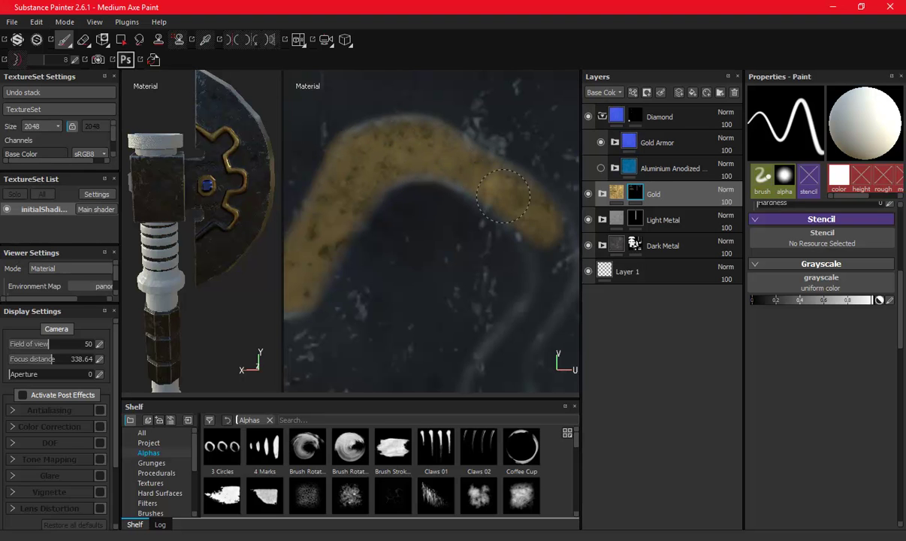
{"action": "middle_click_drag", "start_coordinate": [542, 224], "coordinate": [446, 160]}
{"action": "mouse_move", "coordinate": [450, 202]}
{"action": "left_mouse_down"}
{"action": "mouse_move", "coordinate": [417, 229]}
{"action": "mouse_move", "coordinate": [385, 308]}
{"action": "mouse_move", "coordinate": [354, 334]}
{"action": "mouse_move", "coordinate": [364, 360]}
{"action": "left_mouse_up"}
{"action": "middle_click_drag", "start_coordinate": [437, 135], "coordinate": [449, 173]}
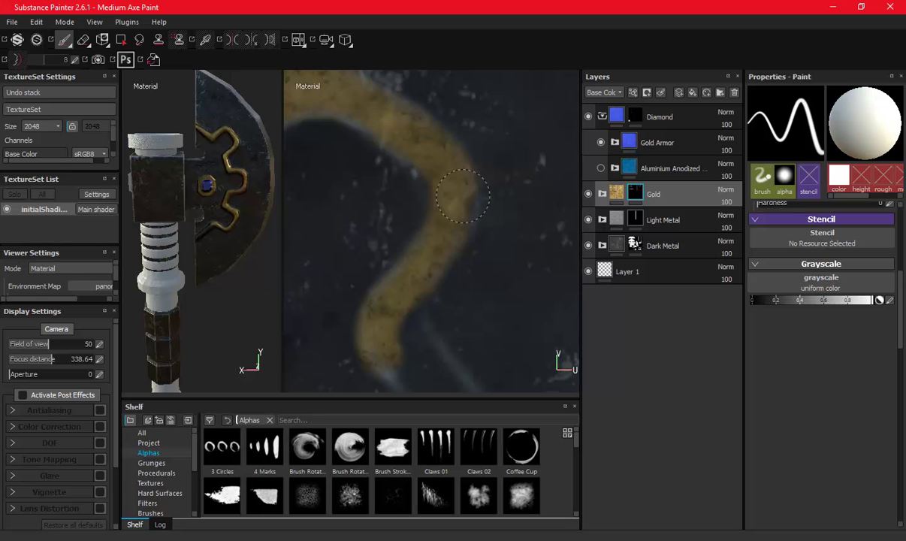
- Fill the groove's upper bend and remaining bare patch with gold
{"action": "middle_click_drag", "start_coordinate": [461, 243], "coordinate": [451, 105]}
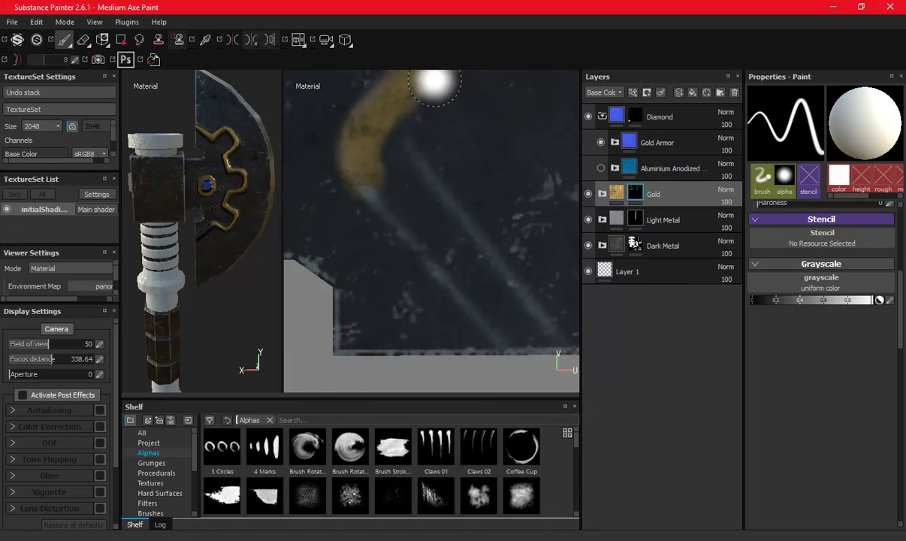
{"action": "left_click_drag", "start_coordinate": [403, 208], "coordinate": [534, 351]}
{"action": "left_click_drag", "start_coordinate": [427, 207], "coordinate": [383, 119]}
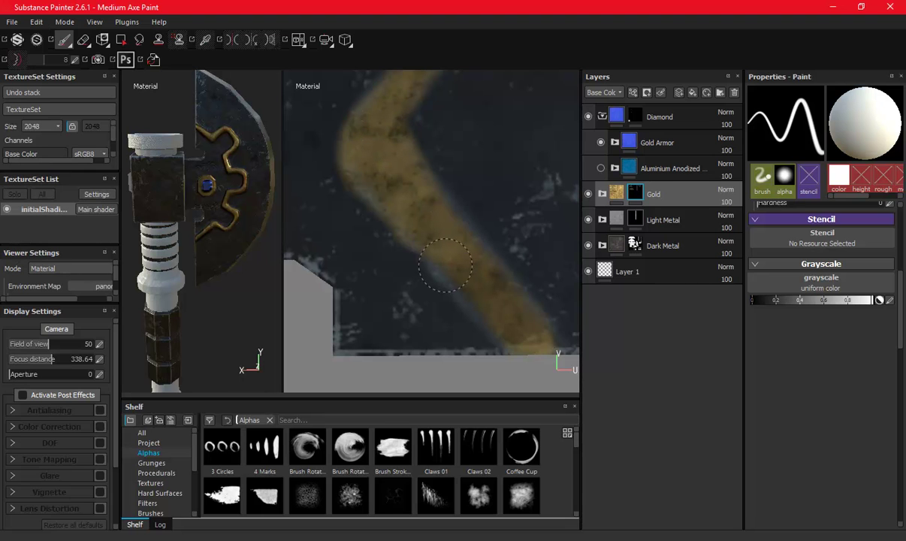
{"action": "left_click_drag", "start_coordinate": [446, 266], "coordinate": [509, 331]}
- Set the mask grayscale back to 0 (black) and orbit the axe to check the result
{"action": "middle_click_drag", "start_coordinate": [527, 361], "coordinate": [431, 243]}
{"action": "mouse_move", "coordinate": [207, 188]}
{"action": "left_mouse_down", "text": "alt"}
{"action": "mouse_move", "coordinate": [210, 149]}
{"action": "mouse_move", "coordinate": [190, 234]}
{"action": "mouse_move", "coordinate": [197, 248]}
{"action": "left_mouse_up", "text": "alt"}
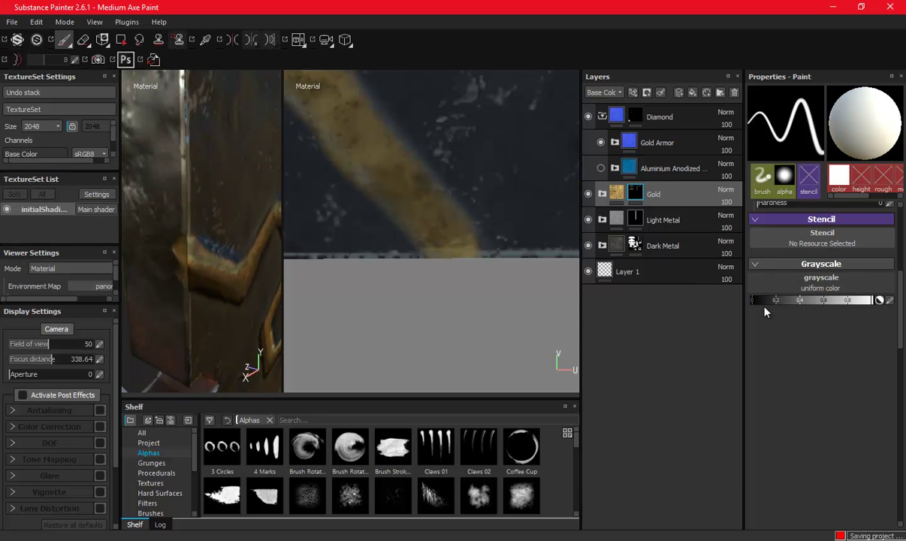
{"action": "mouse_move", "coordinate": [798, 302]}
{"action": "left_mouse_down"}
{"action": "mouse_move", "coordinate": [827, 301]}
{"action": "mouse_move", "coordinate": [752, 301]}
{"action": "left_mouse_up"}
{"action": "mouse_move", "coordinate": [166, 237]}
{"action": "left_mouse_down", "text": "alt"}
{"action": "mouse_move", "coordinate": [187, 222]}
{"action": "mouse_move", "coordinate": [223, 242]}
{"action": "mouse_move", "coordinate": [188, 219]}
{"action": "mouse_move", "coordinate": [245, 225]}
{"action": "mouse_move", "coordinate": [161, 265]}
{"action": "mouse_move", "coordinate": [214, 211]}
{"action": "mouse_move", "coordinate": [31, 219]}
{"action": "mouse_move", "coordinate": [240, 147]}
{"action": "mouse_move", "coordinate": [148, 161]}
{"action": "mouse_move", "coordinate": [234, 180]}
{"action": "left_mouse_up", "text": "alt"}
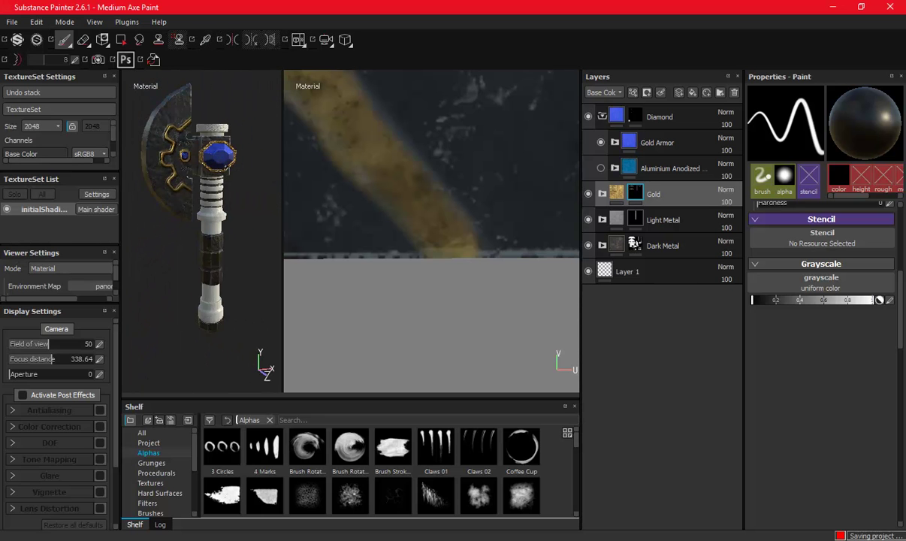
- Create a new layer folder named 'Another Metal' above the Gold layer
{"action": "left_click_drag", "start_coordinate": [283, 155], "coordinate": [446, 157]}
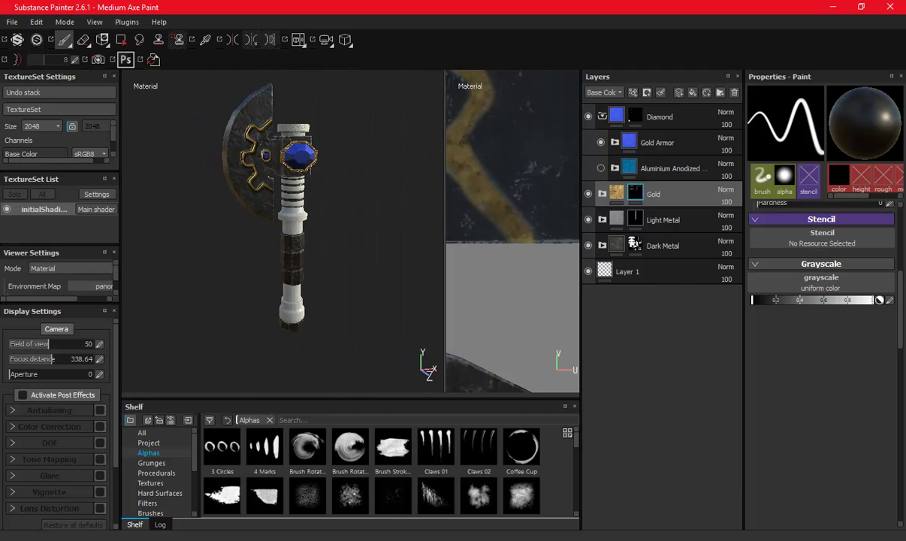
{"action": "left_click", "coordinate": [602, 116]}
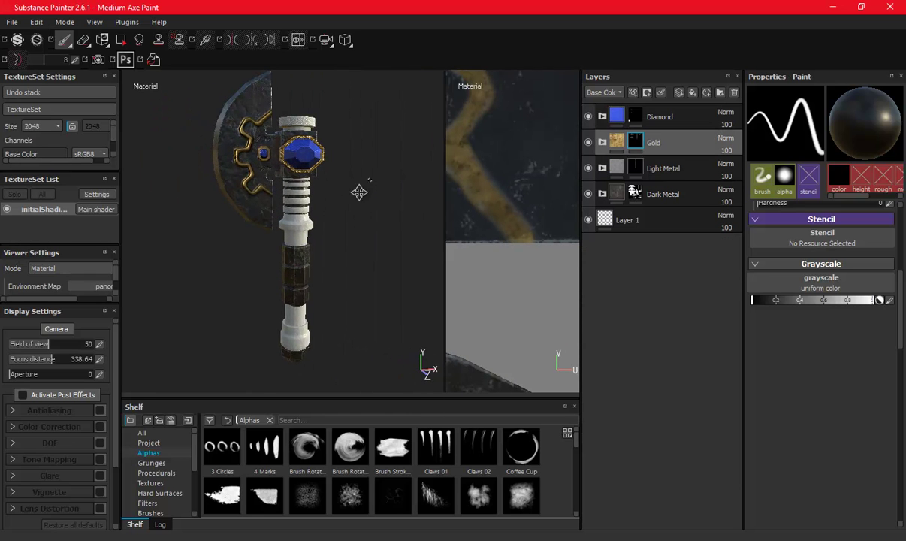
{"action": "right_click_drag", "start_coordinate": [349, 168], "coordinate": [356, 228], "text": "alt"}
{"action": "left_click_drag", "start_coordinate": [355, 227], "coordinate": [361, 379], "text": "alt"}
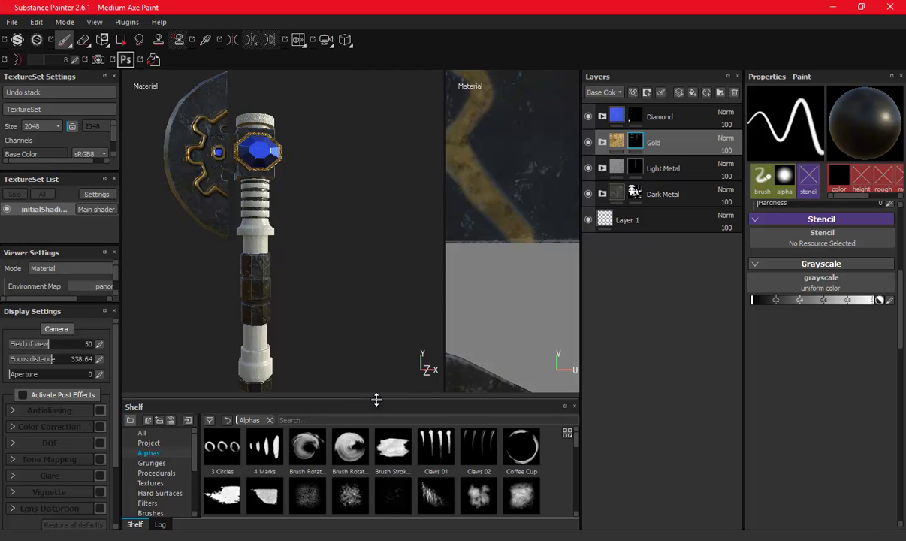
{"action": "left_click_drag", "start_coordinate": [374, 399], "coordinate": [373, 287]}
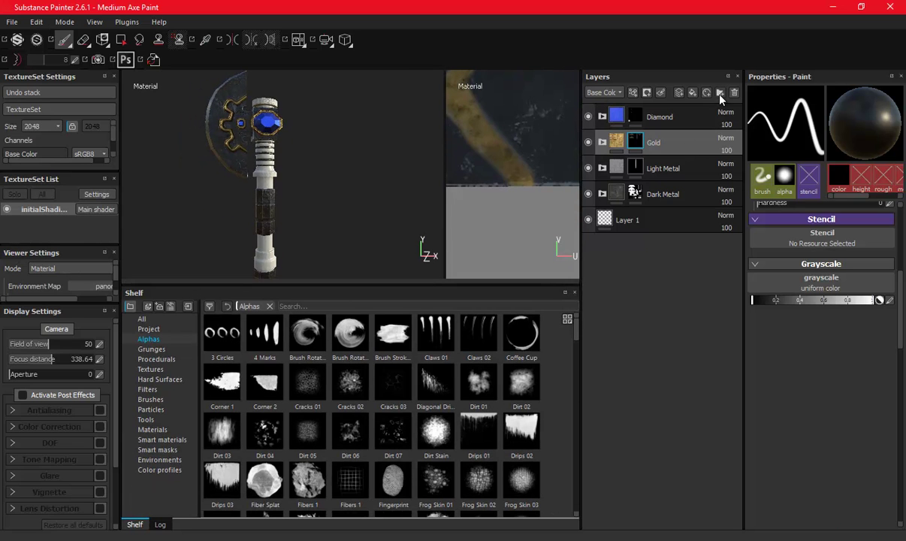
{"action": "left_click", "coordinate": [720, 92]}
{"action": "double_click", "coordinate": [641, 142]}
{"action": "type", "text": "Another Metal"}
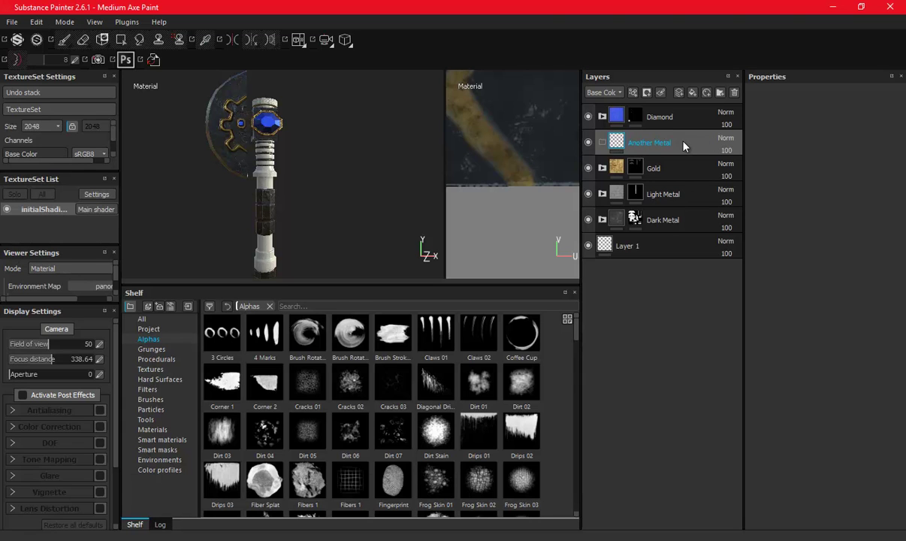
{"action": "left_click_drag", "start_coordinate": [684, 146], "coordinate": [262, 273]}
- Add the Weapon Metal smart material from the Shelf to the layer stack
{"action": "left_click", "coordinate": [160, 440]}
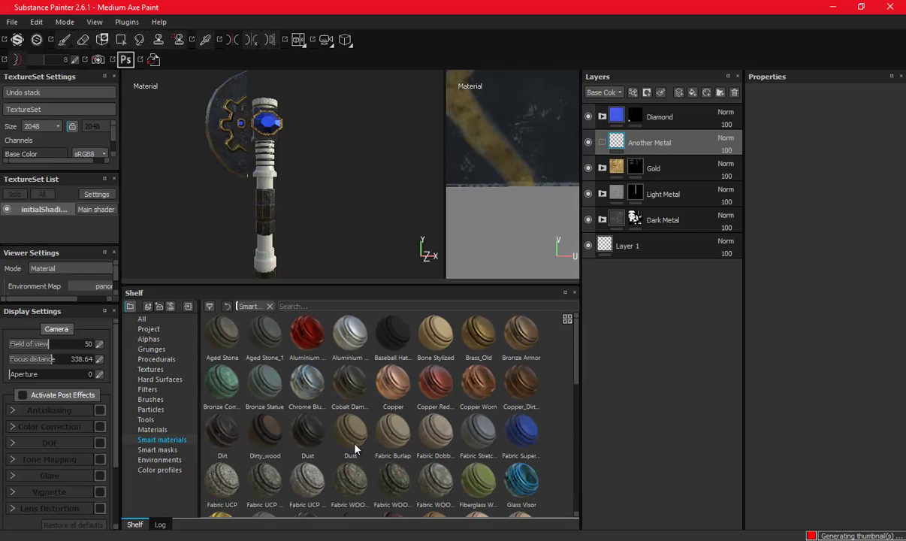
{"action": "scroll", "coordinate": [353, 429], "scroll_direction": "down", "scroll_amount": 5}
{"action": "scroll", "coordinate": [398, 432], "scroll_direction": "down", "scroll_amount": 5}
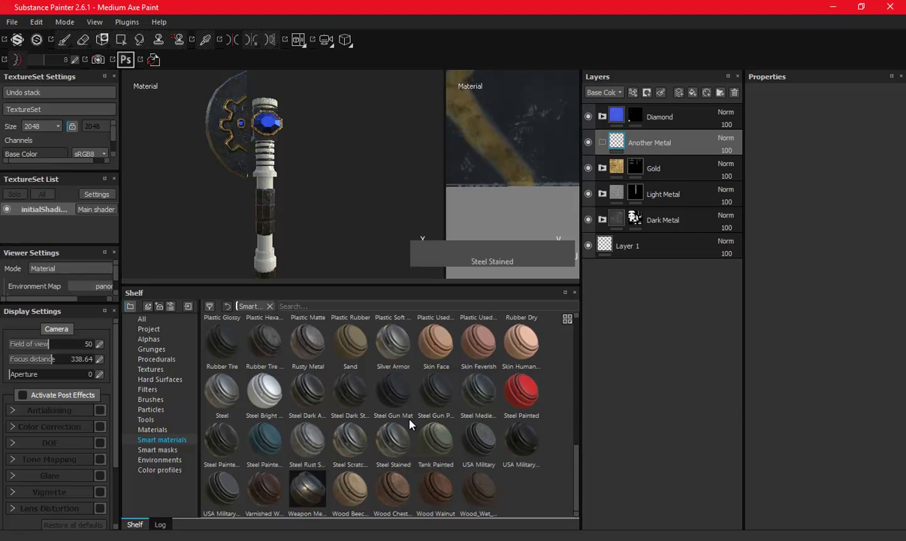
{"action": "mouse_move", "coordinate": [350, 441]}
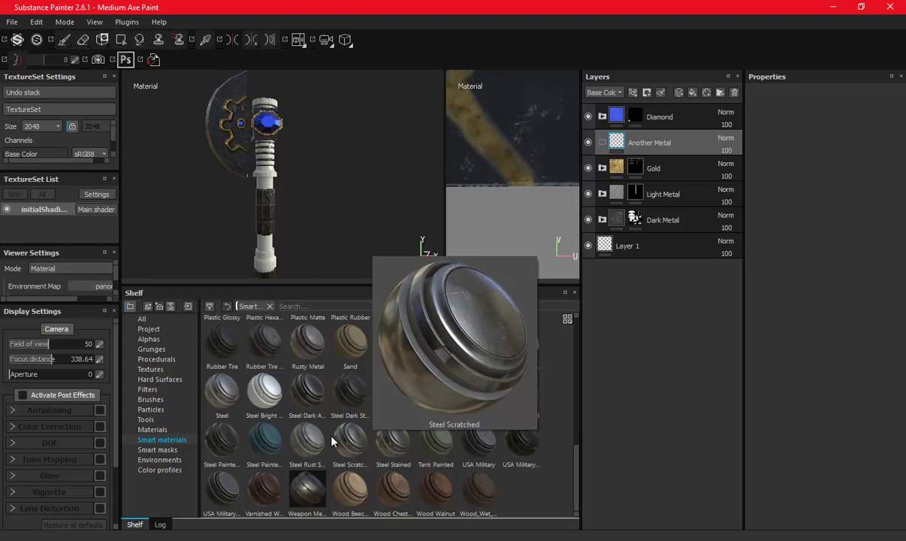
{"action": "mouse_move", "coordinate": [307, 488]}
{"action": "left_mouse_down"}
{"action": "mouse_move", "coordinate": [642, 162]}
{"action": "mouse_move", "coordinate": [643, 169]}
{"action": "left_mouse_up"}
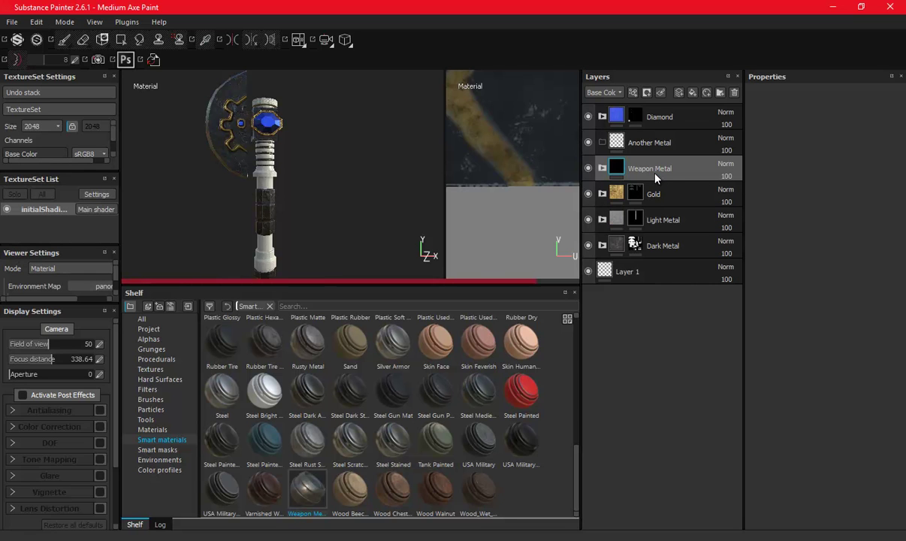
- Nest Weapon Metal inside Another Metal and add a black mask to the folder
{"action": "left_click_drag", "start_coordinate": [658, 178], "coordinate": [663, 142]}
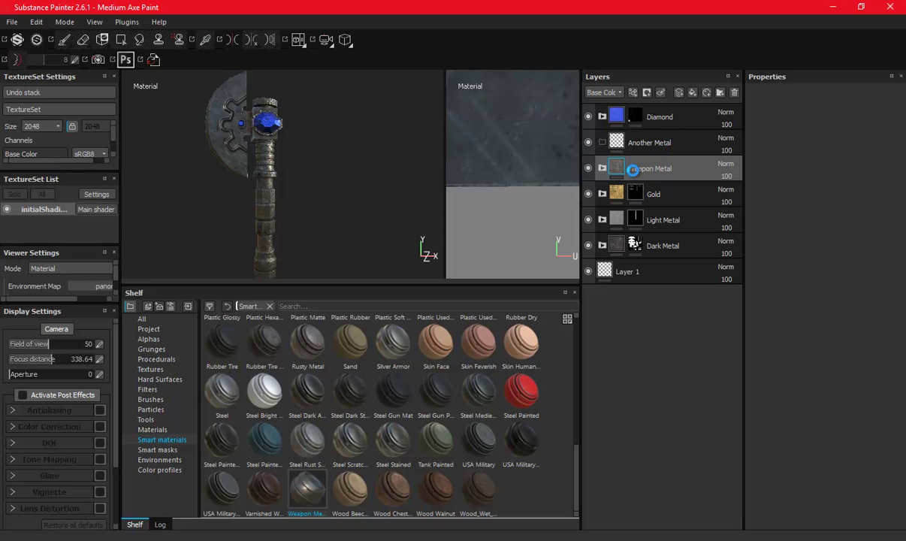
{"action": "left_click_drag", "start_coordinate": [630, 173], "coordinate": [629, 146]}
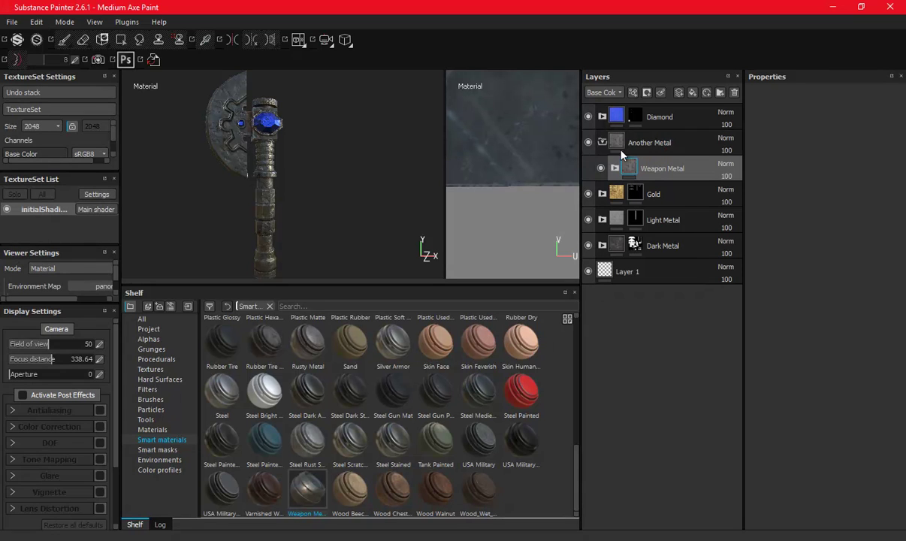
{"action": "right_click", "coordinate": [630, 146]}
{"action": "left_click", "coordinate": [646, 151]}
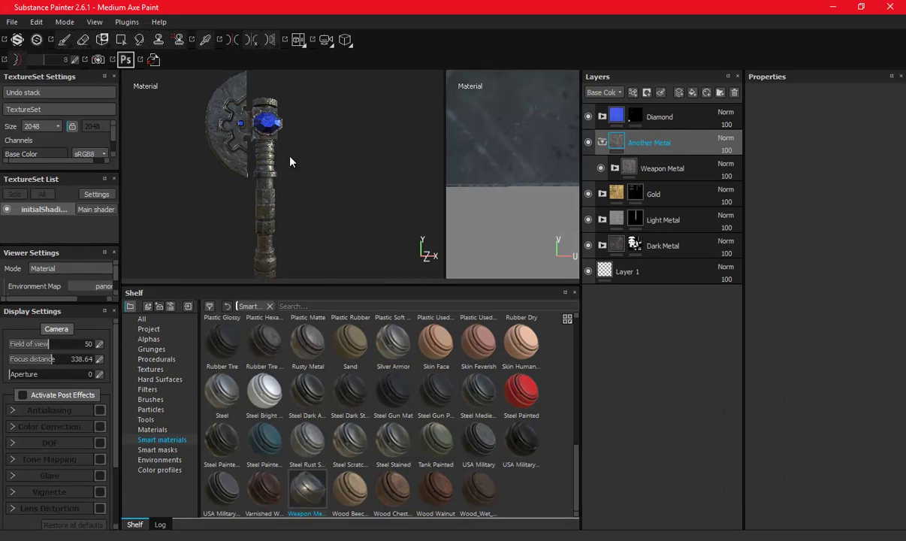
- Use Polygon Fill to reveal Weapon Metal on the handle segments and cap
{"action": "left_click", "coordinate": [121, 40]}
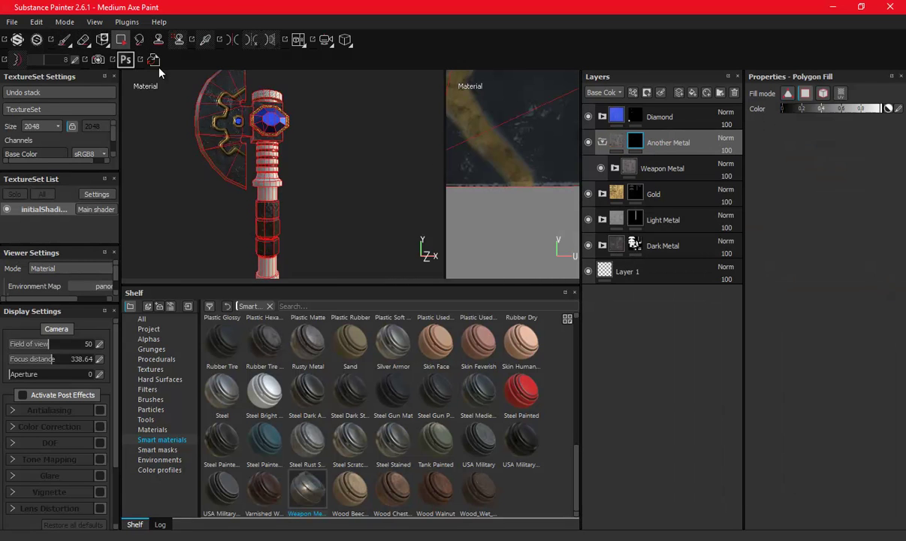
{"action": "scroll", "coordinate": [229, 147], "scroll_direction": "up", "scroll_amount": 3}
{"action": "scroll", "coordinate": [289, 141], "scroll_direction": "up", "scroll_amount": 3}
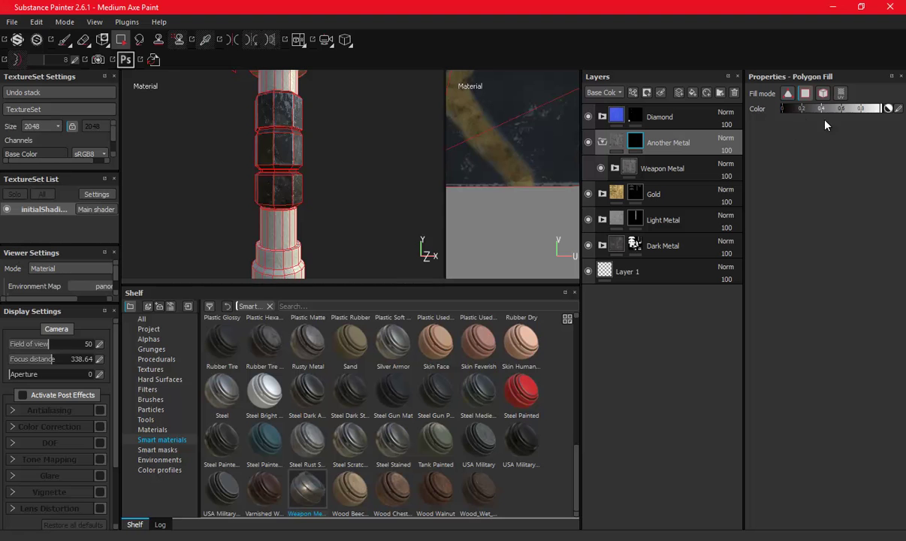
{"action": "scroll", "coordinate": [377, 163], "scroll_direction": "up", "scroll_amount": 2}
{"action": "scroll", "coordinate": [301, 243], "scroll_direction": "up", "scroll_amount": 2}
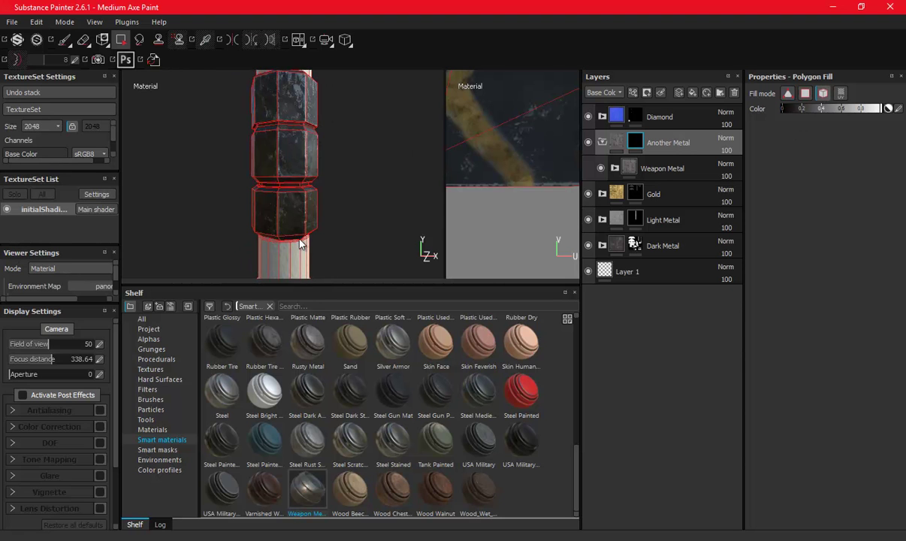
{"action": "mouse_move", "coordinate": [305, 257]}
{"action": "left_mouse_down", "text": "alt"}
{"action": "mouse_move", "coordinate": [303, 142]}
{"action": "mouse_move", "coordinate": [279, 213]}
{"action": "mouse_move", "coordinate": [252, 168]}
{"action": "left_mouse_up", "text": "alt"}
{"action": "mouse_move", "coordinate": [280, 173]}
{"action": "right_mouse_down", "text": "alt"}
{"action": "mouse_move", "coordinate": [299, 213]}
{"action": "mouse_move", "coordinate": [284, 134]}
{"action": "mouse_move", "coordinate": [313, 200]}
{"action": "right_mouse_up", "text": "alt"}
{"action": "left_click_drag", "start_coordinate": [314, 201], "coordinate": [310, 135], "text": "alt"}
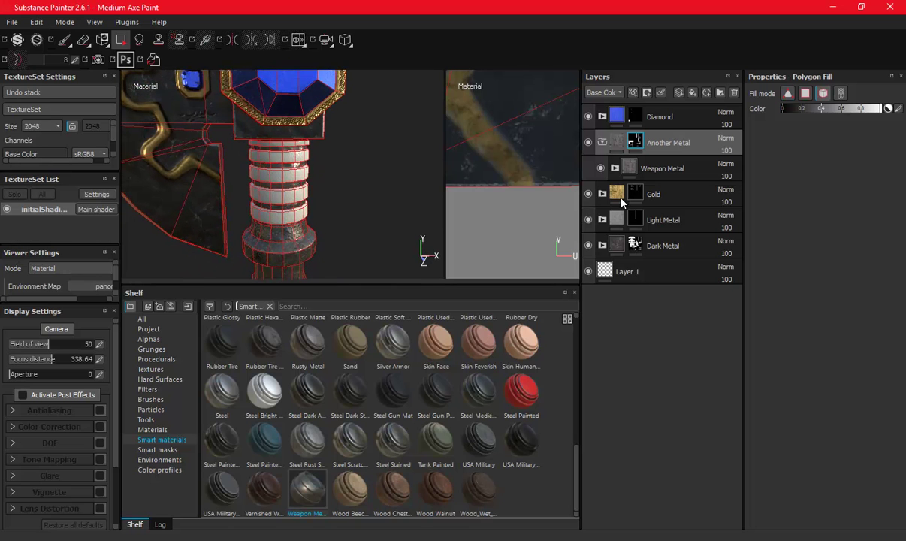
{"action": "left_click", "coordinate": [602, 247]}
{"action": "left_click", "coordinate": [602, 246]}
{"action": "mouse_move", "coordinate": [267, 155]}
{"action": "left_mouse_down", "text": "alt"}
{"action": "mouse_move", "coordinate": [319, 233]}
{"action": "mouse_move", "coordinate": [299, 152]}
{"action": "mouse_move", "coordinate": [328, 168]}
{"action": "mouse_move", "coordinate": [344, 137]}
{"action": "left_mouse_up", "text": "alt"}
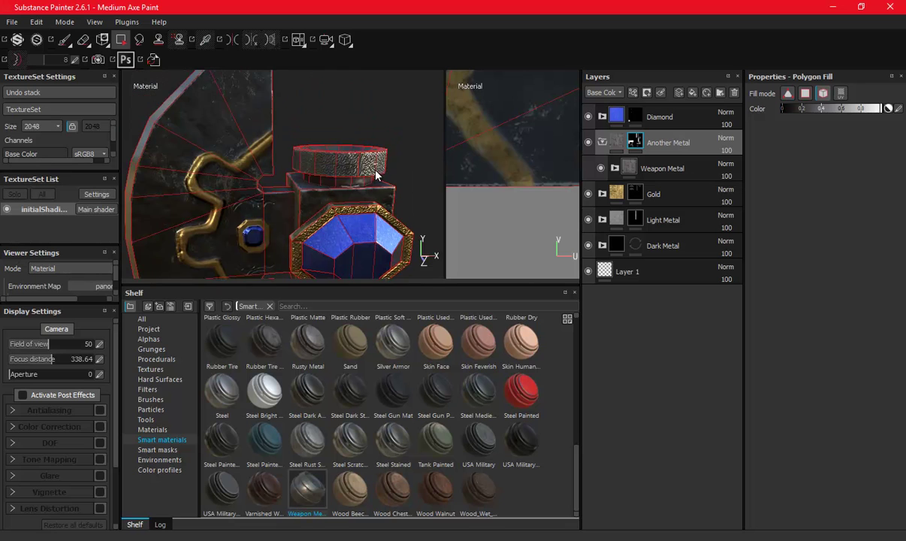
{"action": "right_click_drag", "start_coordinate": [344, 137], "coordinate": [324, 188], "text": "alt"}
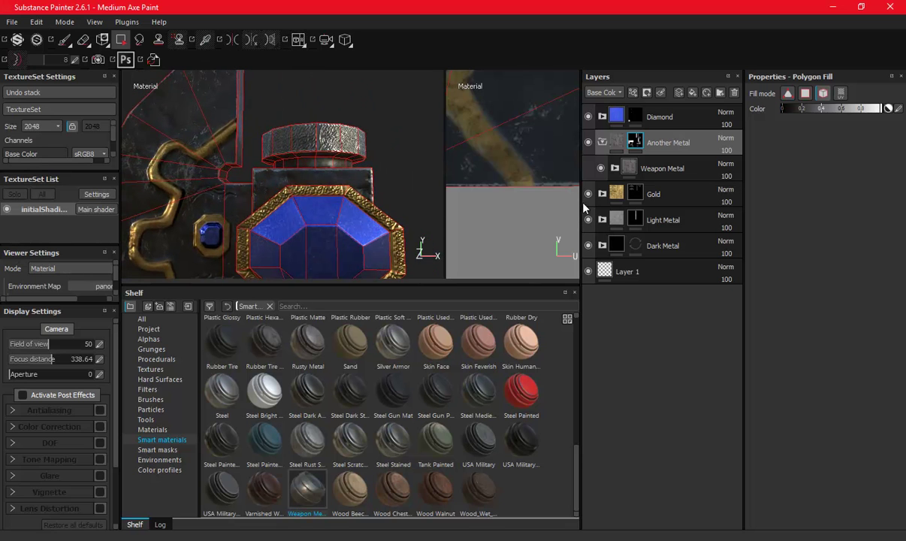
- Move the Gold layer above the Another Metal folder and check the gold rim and blue gem
{"action": "left_click", "coordinate": [601, 142]}
{"action": "left_click_drag", "start_coordinate": [620, 161], "coordinate": [652, 140]}
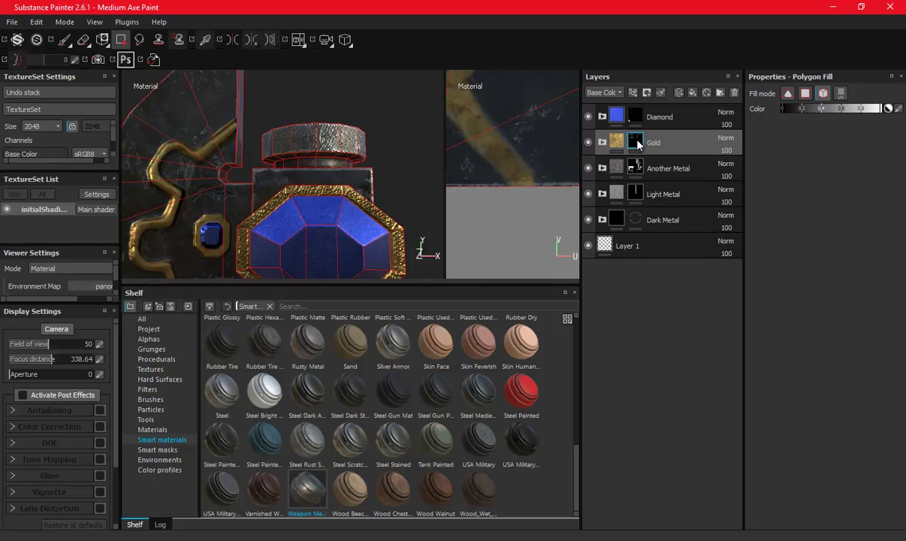
{"action": "scroll", "coordinate": [325, 165], "scroll_direction": "up", "scroll_amount": 2}
{"action": "scroll", "coordinate": [341, 145], "scroll_direction": "up", "scroll_amount": 2}
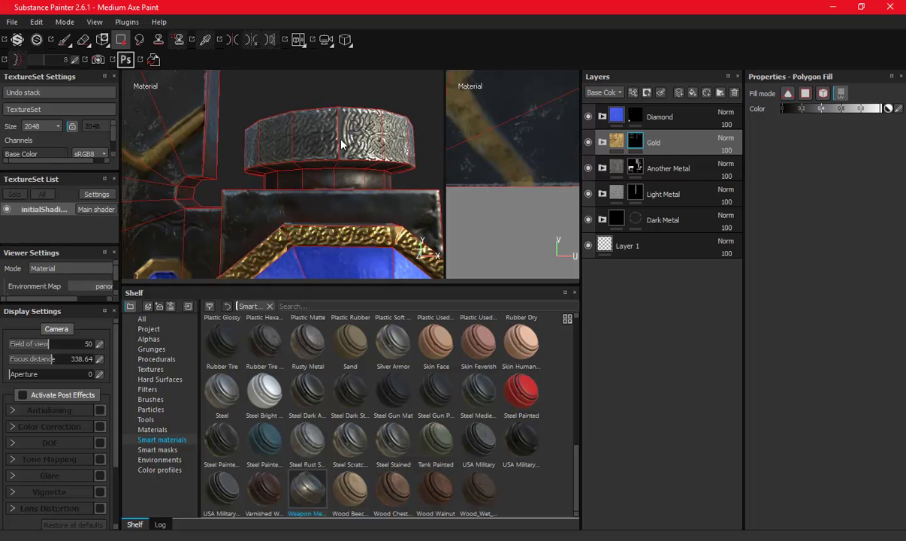
{"action": "mouse_move", "coordinate": [364, 145]}
{"action": "left_mouse_down", "text": "alt"}
{"action": "mouse_move", "coordinate": [249, 173]}
{"action": "mouse_move", "coordinate": [280, 75]}
{"action": "mouse_move", "coordinate": [299, 180]}
{"action": "mouse_move", "coordinate": [314, 187]}
{"action": "left_mouse_up", "text": "alt"}
{"action": "mouse_move", "coordinate": [329, 148]}
{"action": "left_mouse_down", "text": "alt"}
{"action": "mouse_move", "coordinate": [249, 216]}
{"action": "mouse_move", "coordinate": [320, 141]}
{"action": "mouse_move", "coordinate": [201, 200]}
{"action": "mouse_move", "coordinate": [185, 156]}
{"action": "mouse_move", "coordinate": [216, 140]}
{"action": "mouse_move", "coordinate": [171, 70]}
{"action": "mouse_move", "coordinate": [216, 168]}
{"action": "mouse_move", "coordinate": [299, 162]}
{"action": "mouse_move", "coordinate": [303, 137]}
{"action": "left_mouse_up", "text": "alt"}
{"action": "mouse_move", "coordinate": [271, 192]}
{"action": "left_mouse_down", "text": "alt"}
{"action": "mouse_move", "coordinate": [289, 216]}
{"action": "mouse_move", "coordinate": [299, 196]}
{"action": "left_mouse_up", "text": "alt"}
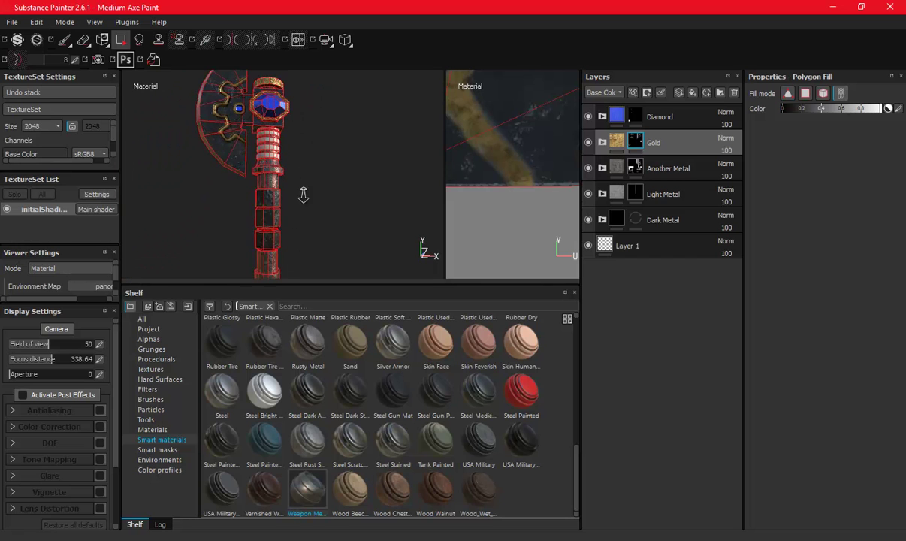
- Show and expand the Another Metal folder, then expand Weapon Metal to reveal its sublayers
{"action": "left_click", "coordinate": [589, 168]}
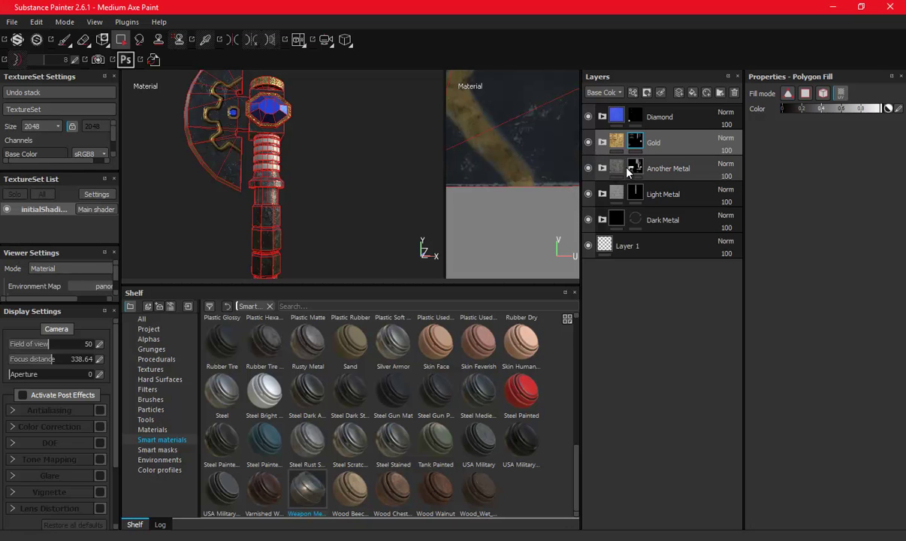
{"action": "left_click", "coordinate": [604, 169]}
{"action": "left_click", "coordinate": [628, 194]}
{"action": "left_click", "coordinate": [614, 195]}
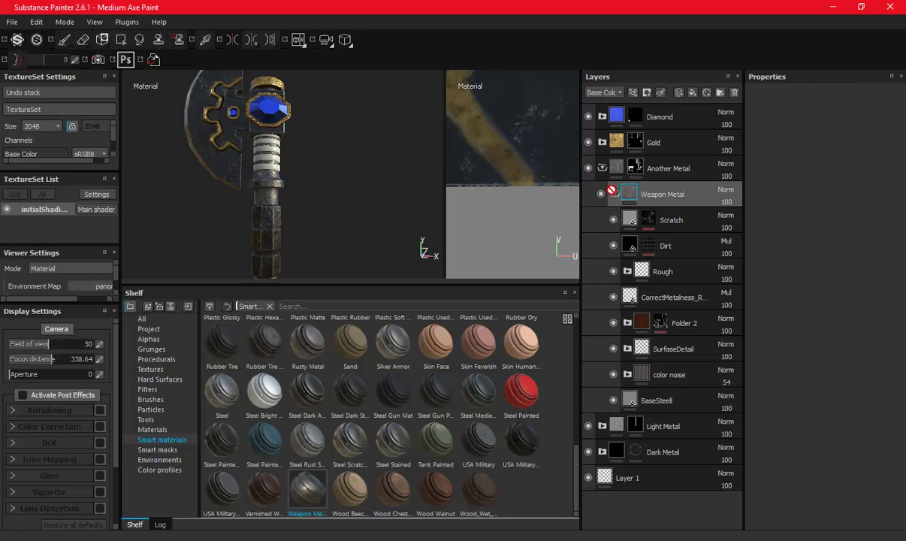
{"action": "scroll", "coordinate": [323, 137], "scroll_direction": "up", "scroll_amount": 5}
{"action": "left_click_drag", "start_coordinate": [333, 113], "coordinate": [336, 145], "text": "alt"}
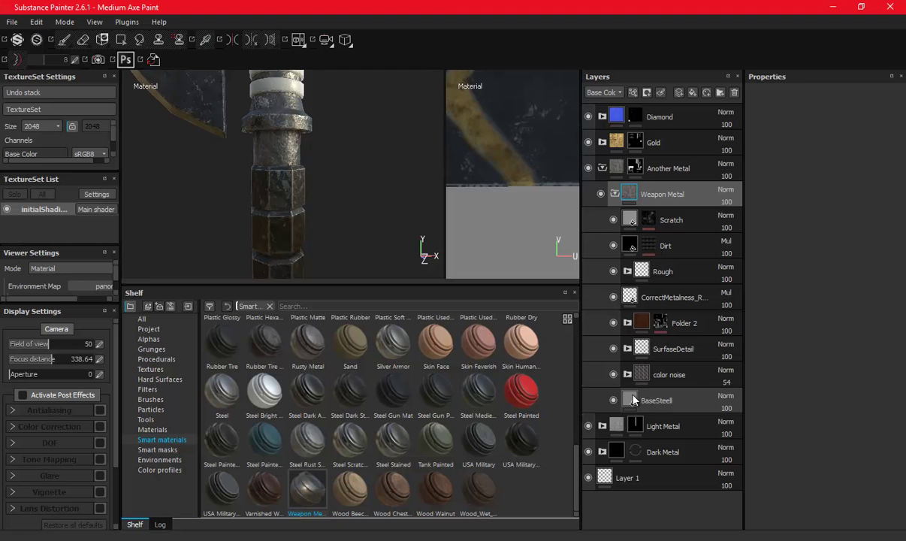
- Darken BaseSteell's base colour grey to 0.317
{"action": "left_click", "coordinate": [633, 401]}
{"action": "left_click", "coordinate": [831, 311]}
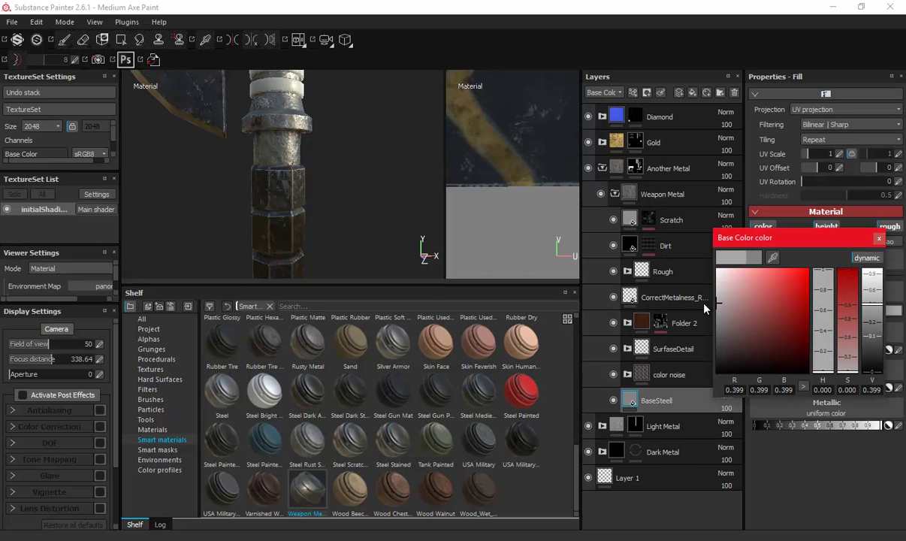
{"action": "left_click_drag", "start_coordinate": [714, 304], "coordinate": [714, 310]}
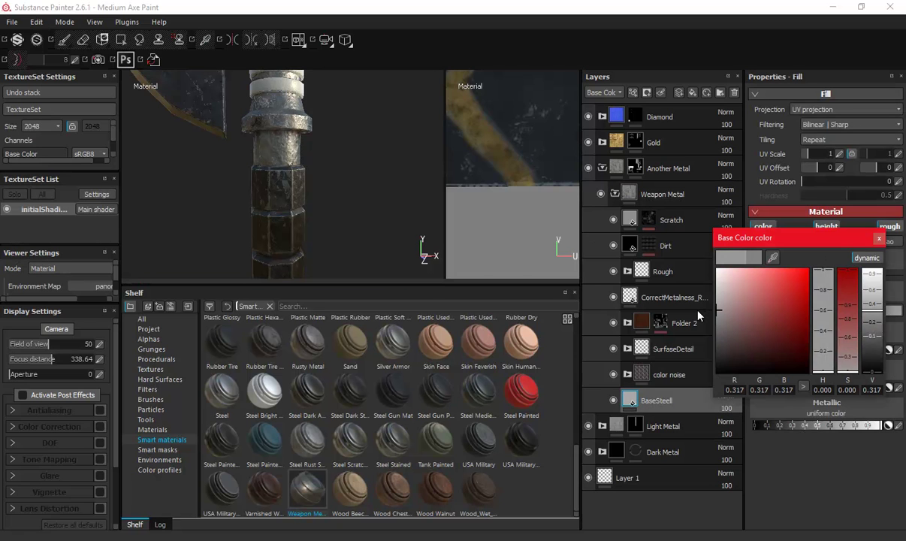
{"action": "left_click", "coordinate": [878, 239]}
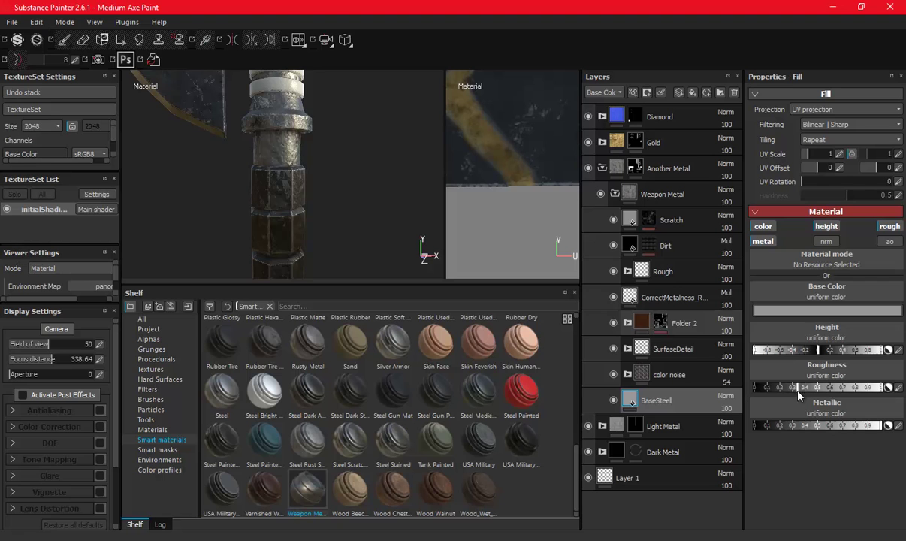
- Turn on the color noise and SurfaseDetail layers, then check SurfaseDetail's sublayers
{"action": "mouse_move", "coordinate": [369, 98]}
{"action": "left_mouse_down", "text": "alt"}
{"action": "mouse_move", "coordinate": [337, 204]}
{"action": "mouse_move", "coordinate": [396, 218]}
{"action": "left_mouse_up", "text": "alt"}
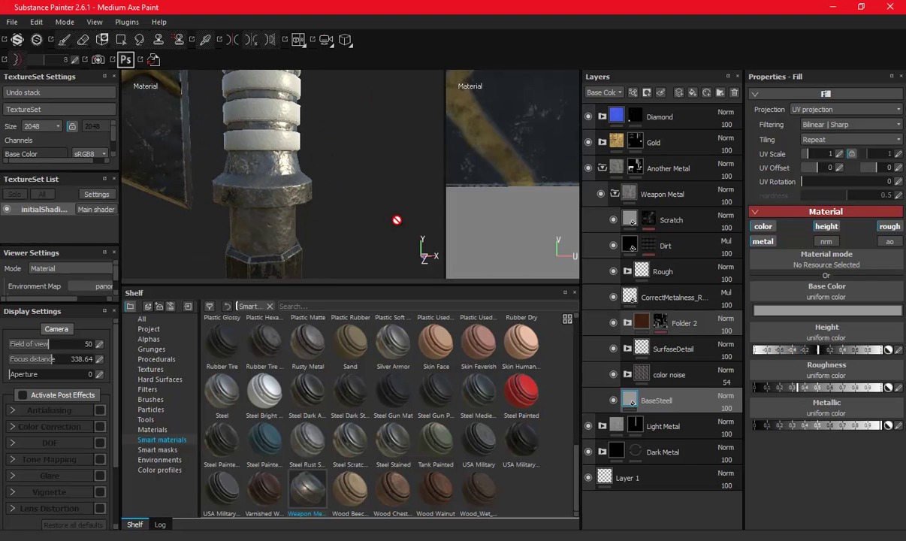
{"action": "left_click", "coordinate": [613, 375]}
{"action": "left_click", "coordinate": [614, 349]}
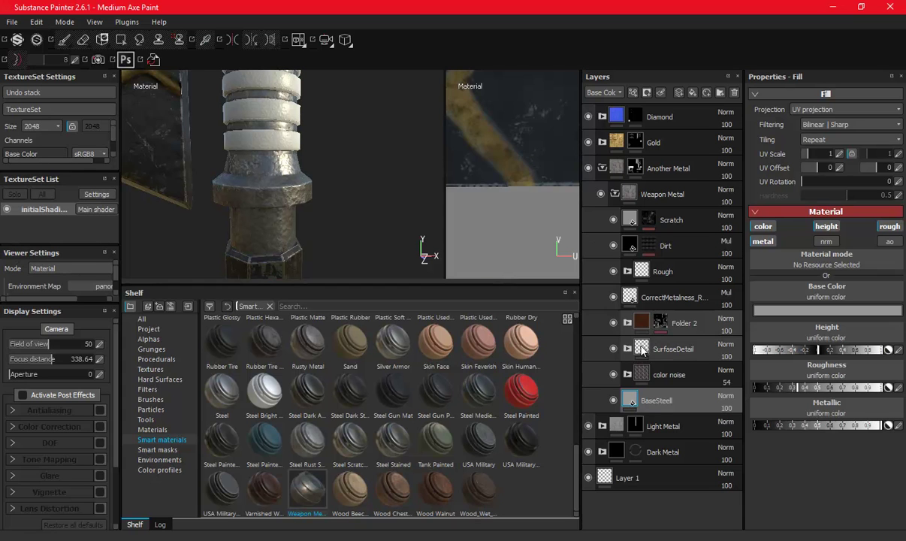
{"action": "left_click", "coordinate": [642, 351]}
{"action": "left_click", "coordinate": [628, 350]}
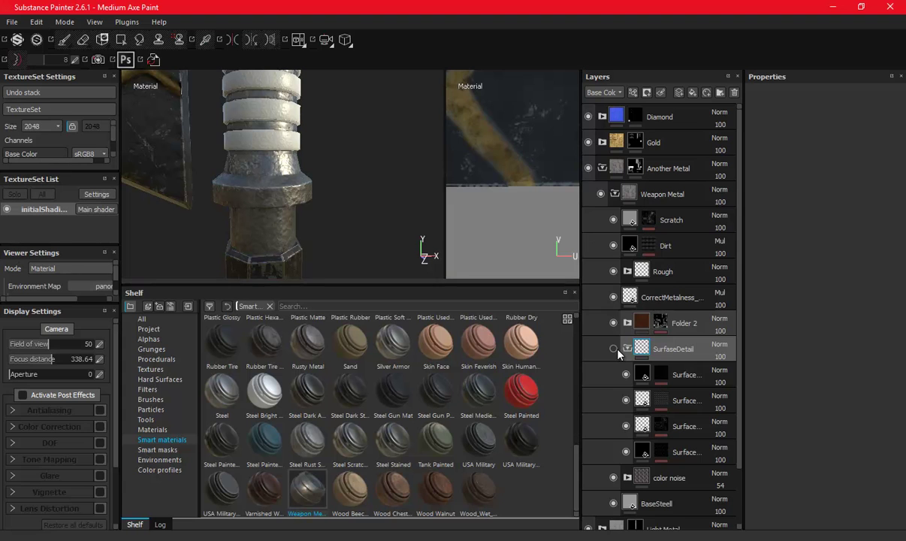
{"action": "left_click", "coordinate": [628, 349]}
- Expand Folder 2 to show its rust layers, with the axe handle framed
{"action": "left_click", "coordinate": [628, 323]}
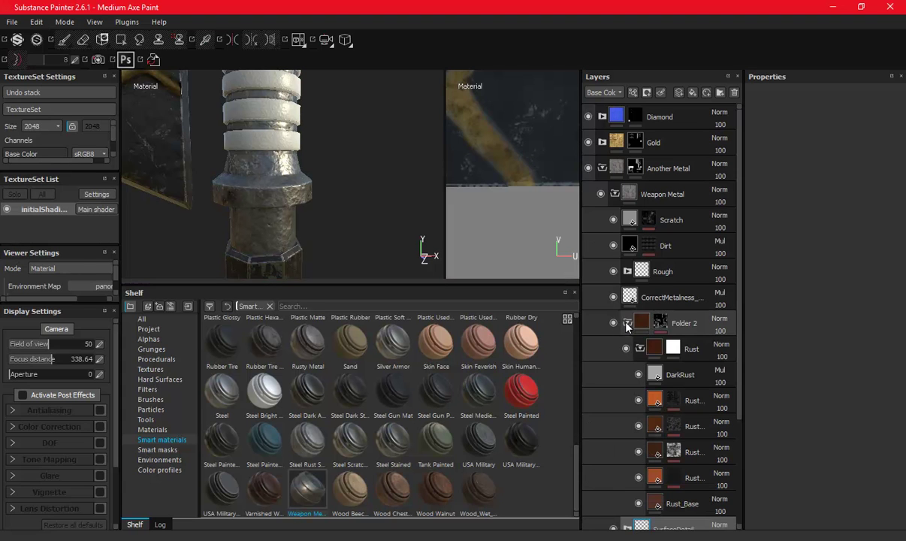
{"action": "mouse_move", "coordinate": [243, 193]}
{"action": "left_mouse_down", "text": "alt"}
{"action": "mouse_move", "coordinate": [287, 196]}
{"action": "mouse_move", "coordinate": [283, 188]}
{"action": "left_mouse_up", "text": "alt"}
{"action": "mouse_move", "coordinate": [283, 188]}
{"action": "middle_mouse_down", "text": "alt"}
{"action": "mouse_move", "coordinate": [318, 210]}
{"action": "mouse_move", "coordinate": [303, 110]}
{"action": "middle_mouse_up", "text": "alt"}
{"action": "mouse_move", "coordinate": [286, 199]}
{"action": "right_mouse_down", "text": "alt"}
{"action": "mouse_move", "coordinate": [313, 239]}
{"action": "mouse_move", "coordinate": [309, 95]}
{"action": "mouse_move", "coordinate": [313, 147]}
{"action": "mouse_move", "coordinate": [315, 125]}
{"action": "right_mouse_up", "text": "alt"}
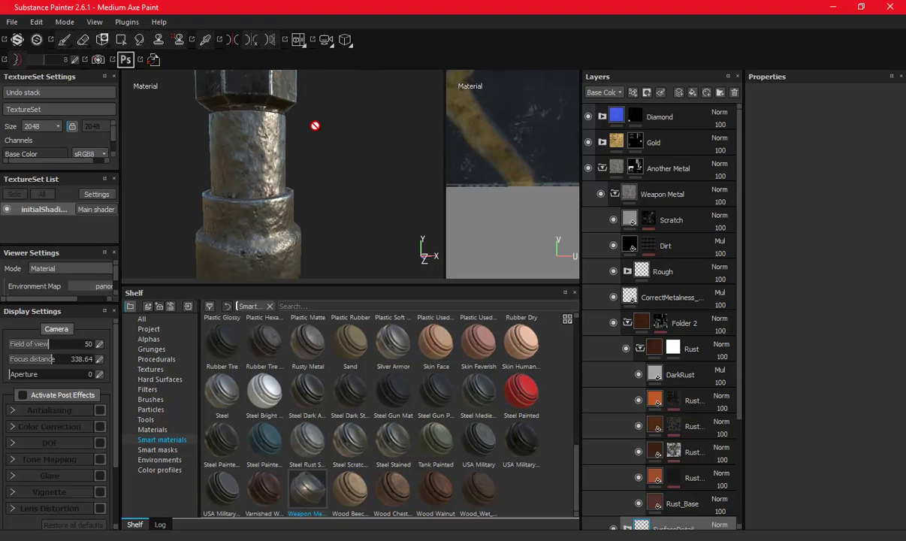
- Inspect the Rust, Rust_Base and DarkRust layers and re-enable the fourth rust sublayer
{"action": "left_click", "coordinate": [653, 350]}
{"action": "left_click", "coordinate": [656, 505]}
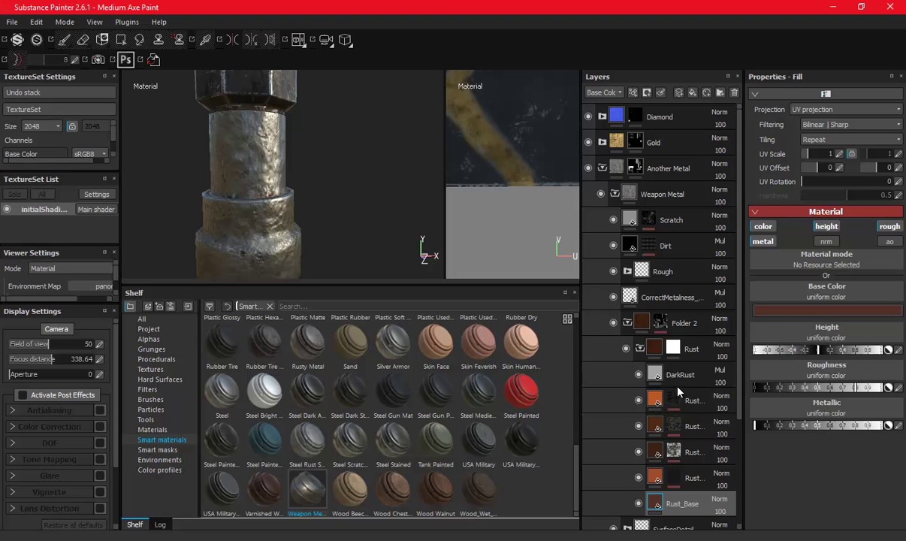
{"action": "left_click", "coordinate": [673, 347]}
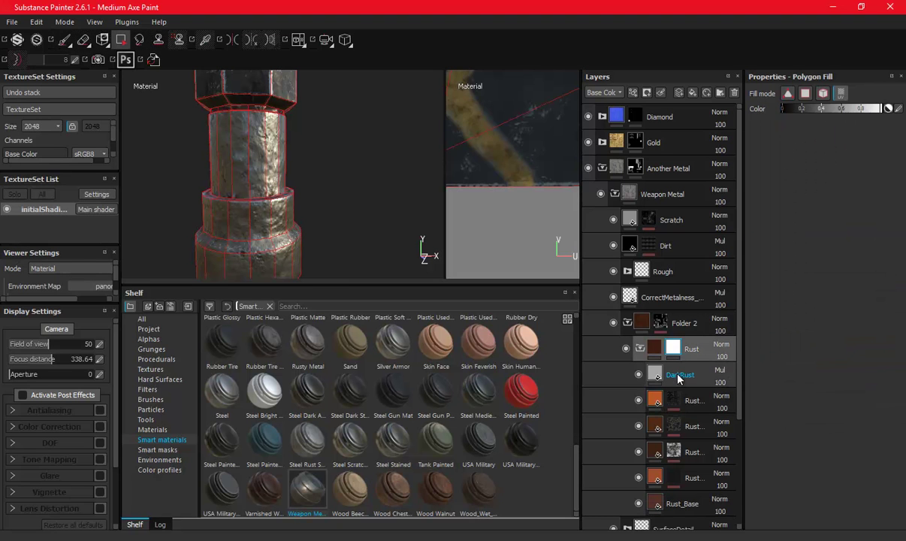
{"action": "left_click", "coordinate": [650, 373]}
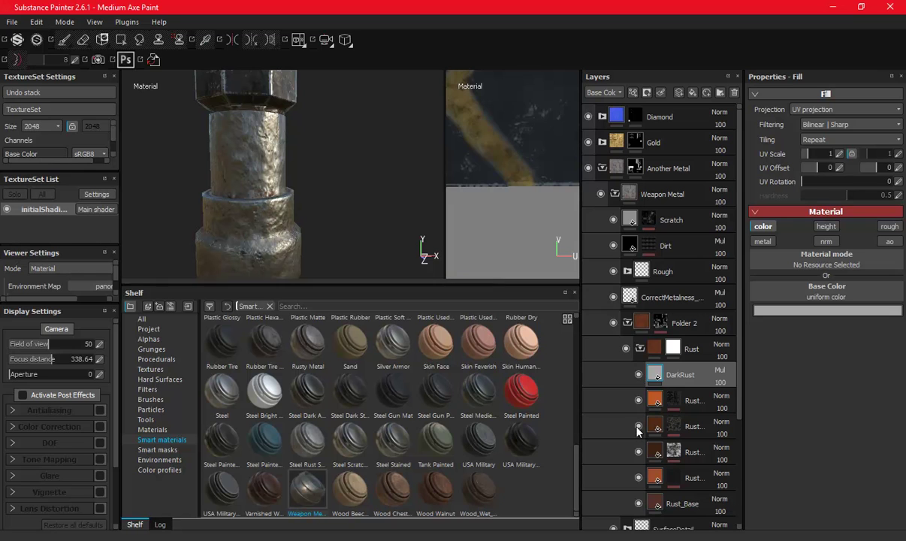
{"action": "left_click", "coordinate": [638, 478]}
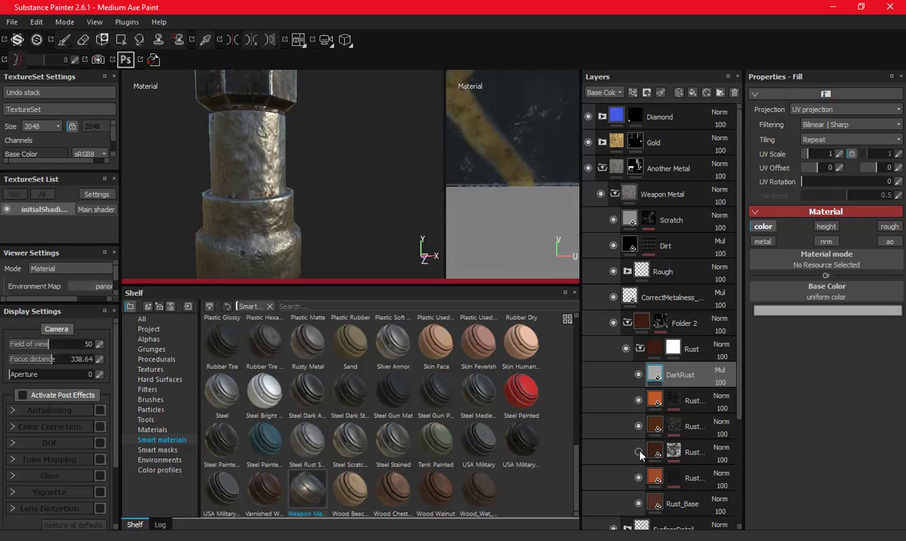
{"action": "left_click", "coordinate": [640, 426]}
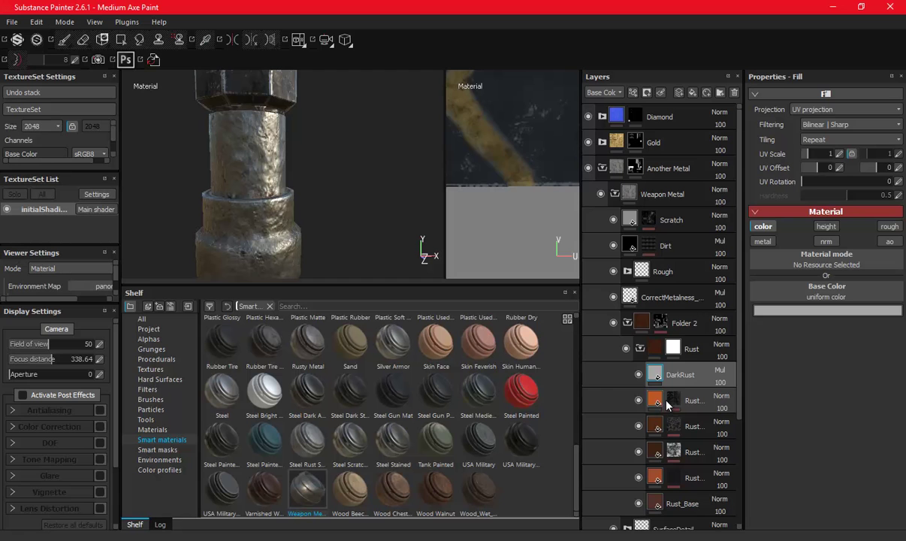
- Raise the MG Dirt generator's Dirt Level in Folder 2's mask to 0.81, checking the axe
{"action": "left_click", "coordinate": [660, 325]}
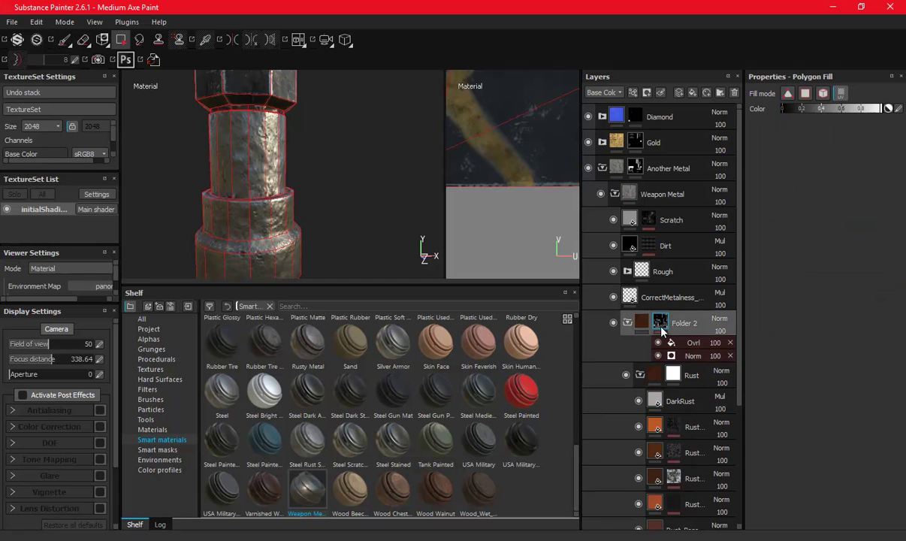
{"action": "left_click", "coordinate": [690, 355]}
{"action": "left_click", "coordinate": [673, 344]}
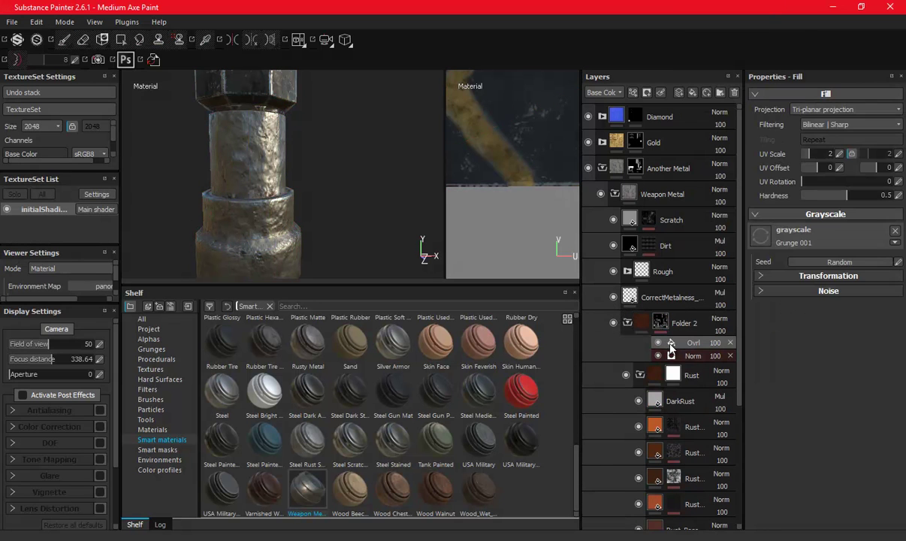
{"action": "left_click", "coordinate": [671, 357]}
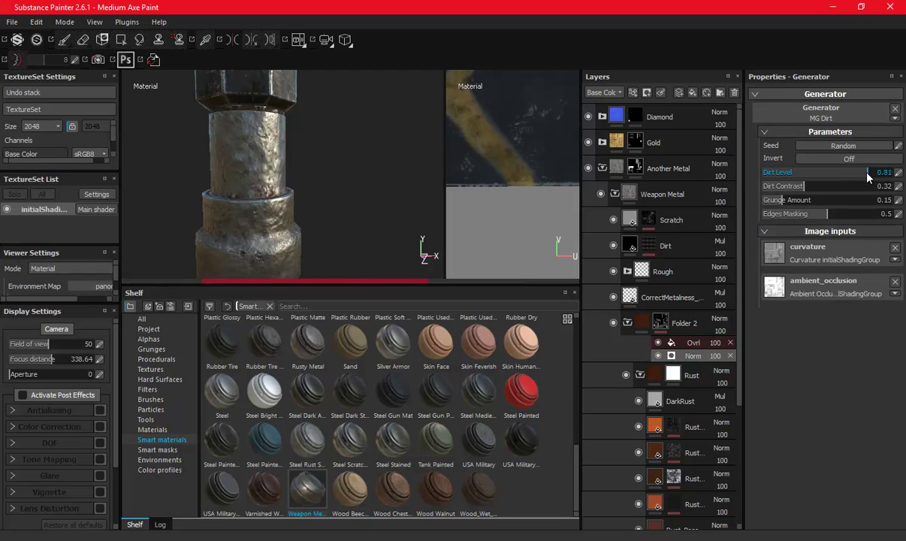
{"action": "left_click_drag", "start_coordinate": [868, 175], "coordinate": [867, 175]}
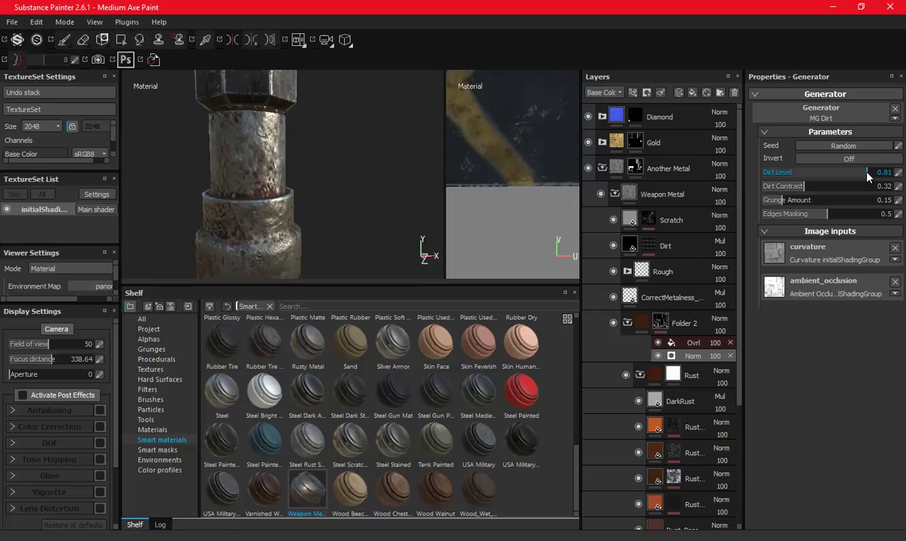
{"action": "mouse_move", "coordinate": [257, 175]}
{"action": "left_mouse_down", "text": "alt"}
{"action": "mouse_move", "coordinate": [289, 239]}
{"action": "mouse_move", "coordinate": [286, 209]}
{"action": "mouse_move", "coordinate": [291, 263]}
{"action": "mouse_move", "coordinate": [290, 154]}
{"action": "mouse_move", "coordinate": [247, 178]}
{"action": "mouse_move", "coordinate": [246, 196]}
{"action": "mouse_move", "coordinate": [276, 178]}
{"action": "mouse_move", "coordinate": [256, 173]}
{"action": "left_mouse_up", "text": "alt"}
{"action": "middle_click_drag", "start_coordinate": [255, 173], "coordinate": [285, 240], "text": "alt"}
- Collapse the Another Metal folder and select the Diamond layer
{"action": "left_click", "coordinate": [603, 169]}
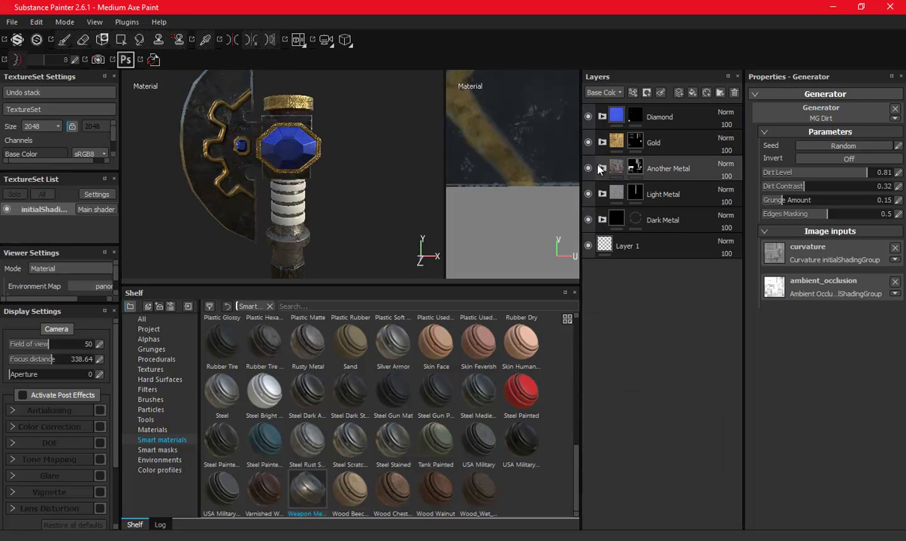
{"action": "middle_click_drag", "start_coordinate": [339, 197], "coordinate": [336, 179], "text": "alt"}
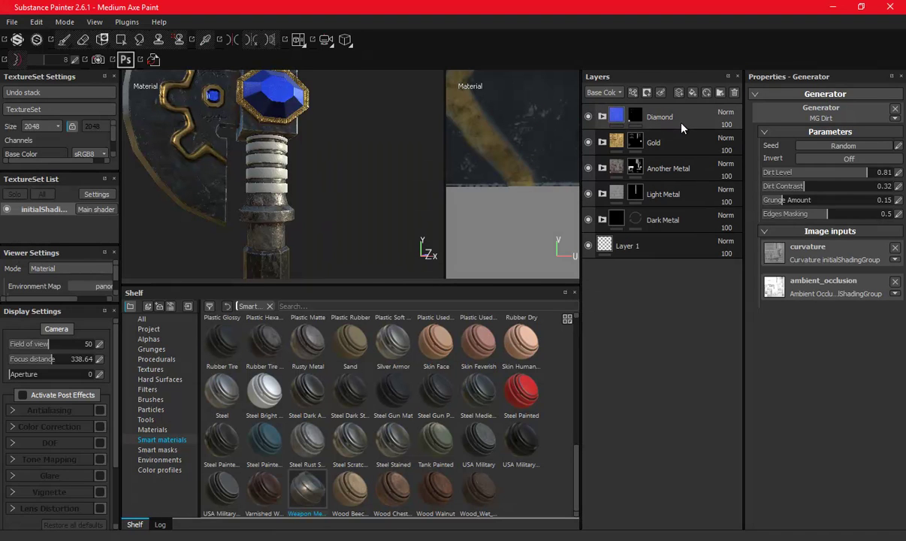
{"action": "left_click", "coordinate": [643, 115]}
{"action": "left_click_drag", "start_coordinate": [465, 129], "coordinate": [313, 163], "text": "alt"}
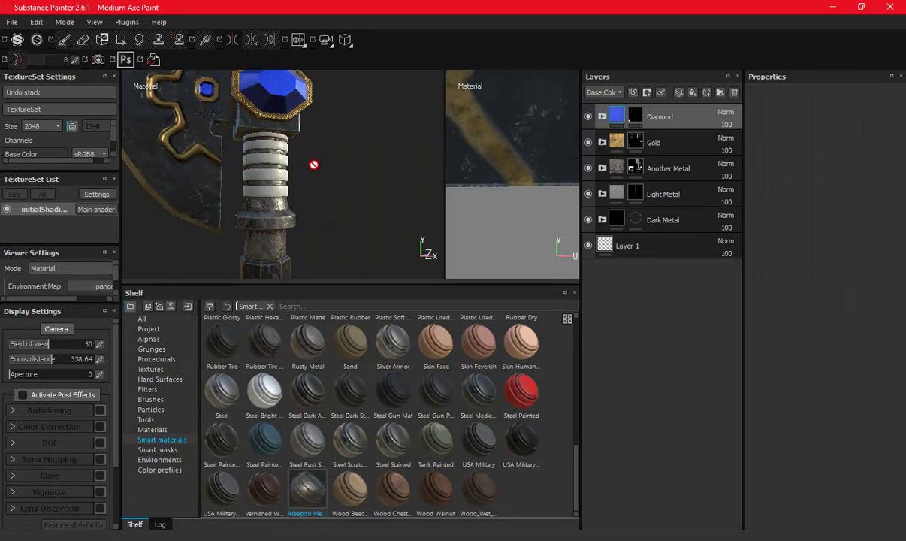
- Frame the axe's banded trim and select the Gold layer's mask
{"action": "left_click", "coordinate": [635, 168]}
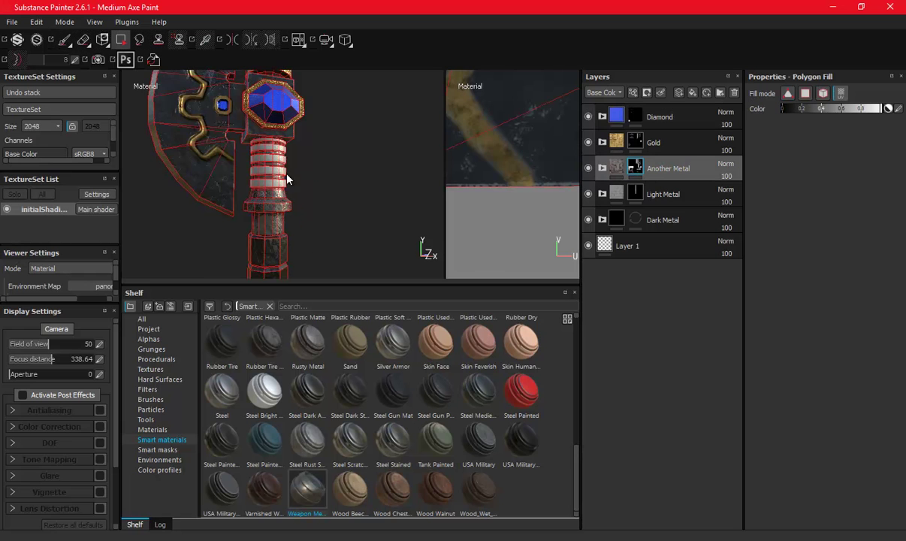
{"action": "scroll", "coordinate": [279, 162], "scroll_direction": "up", "scroll_amount": 5}
{"action": "scroll", "coordinate": [348, 197], "scroll_direction": "up", "scroll_amount": 3}
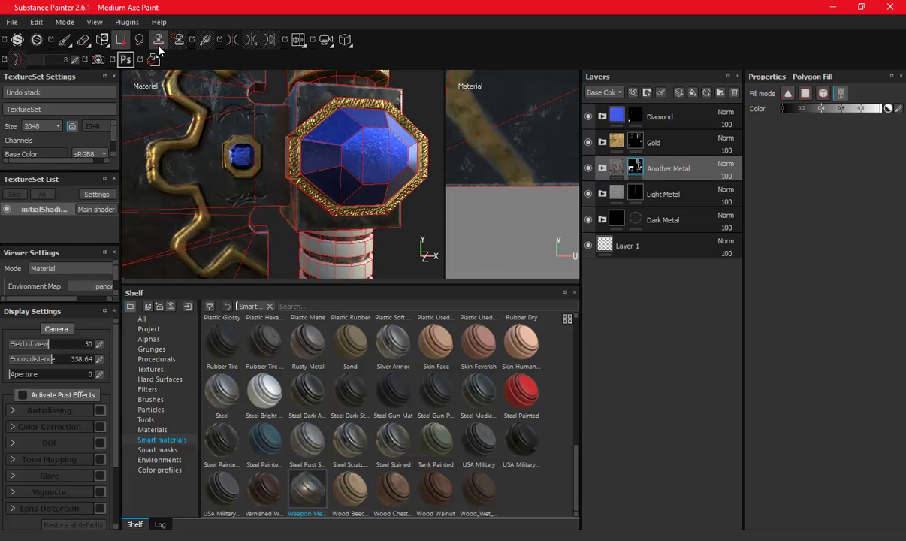
{"action": "scroll", "coordinate": [275, 180], "scroll_direction": "up", "scroll_amount": 4}
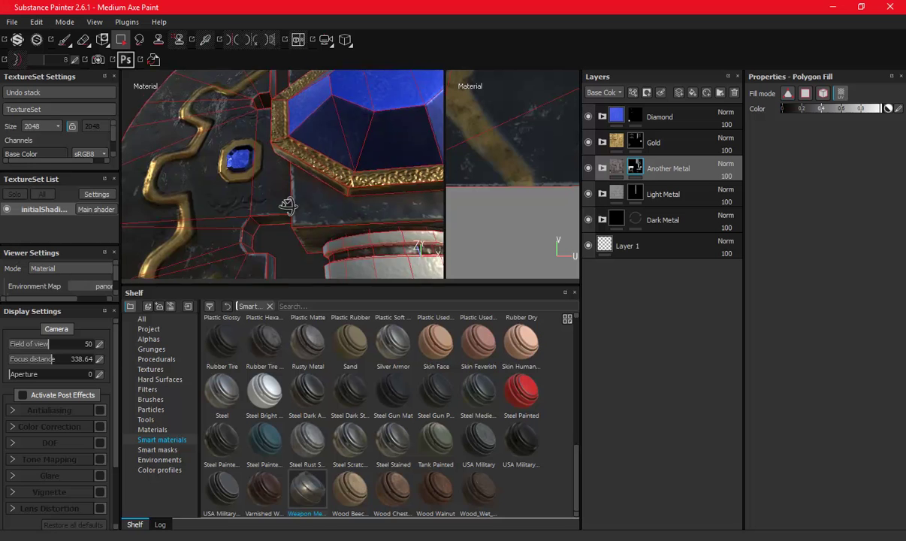
{"action": "middle_click_drag", "start_coordinate": [273, 219], "coordinate": [267, 156], "text": "alt"}
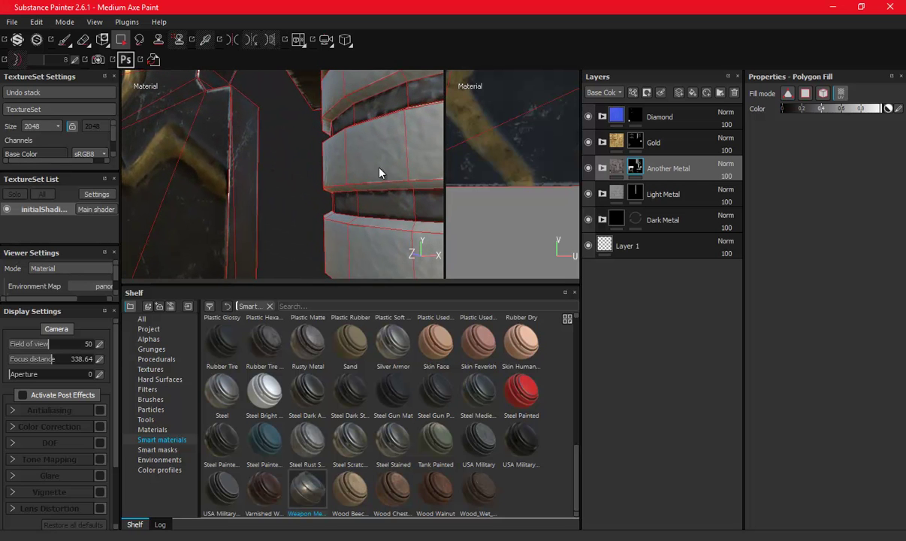
{"action": "left_click", "coordinate": [639, 137]}
- Switch to the Paint brush on the Gold mask and enlarge it around the gold band
{"action": "middle_click_drag", "start_coordinate": [247, 184], "coordinate": [261, 184], "text": "alt"}
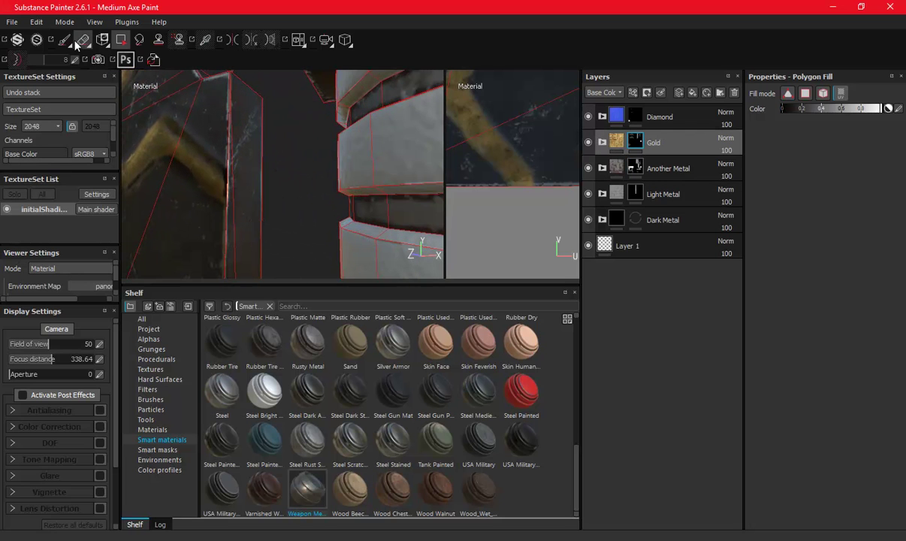
{"action": "left_click", "coordinate": [65, 39]}
{"action": "mouse_move", "coordinate": [201, 154]}
{"action": "left_mouse_down", "text": "alt"}
{"action": "mouse_move", "coordinate": [299, 207]}
{"action": "mouse_move", "coordinate": [242, 246]}
{"action": "mouse_move", "coordinate": [228, 186]}
{"action": "mouse_move", "coordinate": [278, 209]}
{"action": "left_mouse_up", "text": "alt"}
{"action": "right_click_drag", "start_coordinate": [278, 209], "coordinate": [232, 188], "text": "ctrl"}
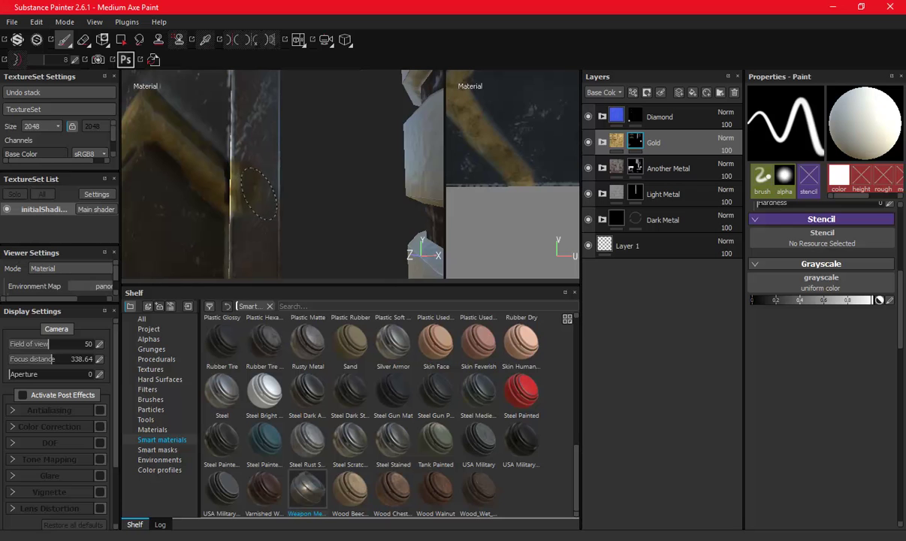
{"action": "mouse_move", "coordinate": [242, 197]}
{"action": "left_mouse_down", "text": "alt"}
{"action": "mouse_move", "coordinate": [253, 196]}
{"action": "mouse_move", "coordinate": [182, 196]}
{"action": "left_mouse_up", "text": "alt"}
{"action": "right_click_drag", "start_coordinate": [304, 180], "coordinate": [316, 180], "text": "ctrl"}
{"action": "mouse_move", "coordinate": [304, 180]}
{"action": "left_mouse_down", "text": "alt"}
{"action": "mouse_move", "coordinate": [299, 188]}
{"action": "mouse_move", "coordinate": [360, 196]}
{"action": "mouse_move", "coordinate": [329, 193]}
{"action": "left_mouse_up", "text": "alt"}
{"action": "right_click_drag", "start_coordinate": [329, 194], "coordinate": [398, 194], "text": "ctrl"}
- Paint gold along the blade edge beside the Z-shaped trim
{"action": "mouse_move", "coordinate": [338, 181]}
{"action": "left_mouse_down", "text": "alt"}
{"action": "mouse_move", "coordinate": [364, 142]}
{"action": "mouse_move", "coordinate": [115, 131]}
{"action": "mouse_move", "coordinate": [18, 143]}
{"action": "left_mouse_up", "text": "alt"}
{"action": "right_click_drag", "start_coordinate": [263, 131], "coordinate": [339, 194], "text": "alt"}
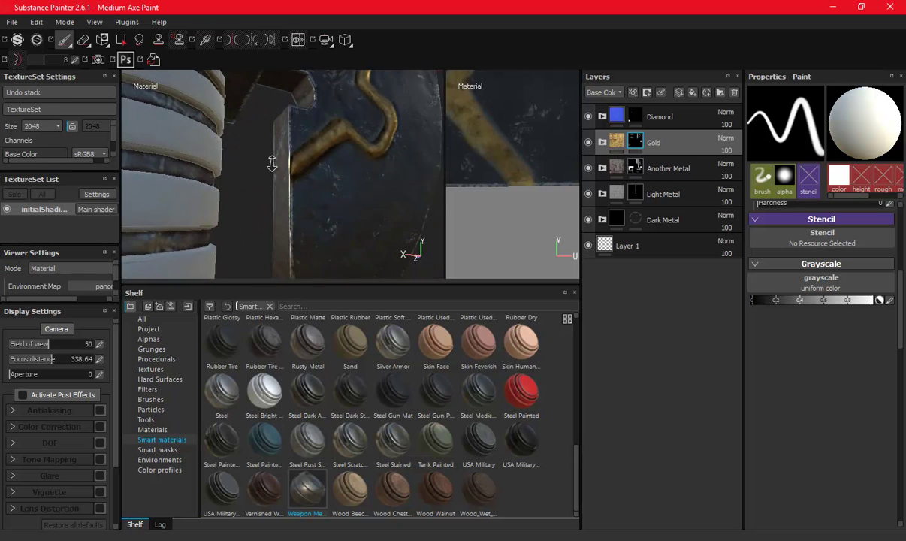
{"action": "mouse_move", "coordinate": [357, 180]}
{"action": "left_mouse_down", "text": "alt"}
{"action": "mouse_move", "coordinate": [317, 200]}
{"action": "mouse_move", "coordinate": [203, 180]}
{"action": "mouse_move", "coordinate": [303, 219]}
{"action": "left_mouse_up", "text": "alt"}
{"action": "right_click_drag", "start_coordinate": [304, 218], "coordinate": [323, 240], "text": "alt"}
{"action": "mouse_move", "coordinate": [323, 240]}
{"action": "left_mouse_down", "text": "alt"}
{"action": "mouse_move", "coordinate": [233, 182]}
{"action": "mouse_move", "coordinate": [358, 182]}
{"action": "mouse_move", "coordinate": [293, 174]}
{"action": "left_mouse_up", "text": "alt"}
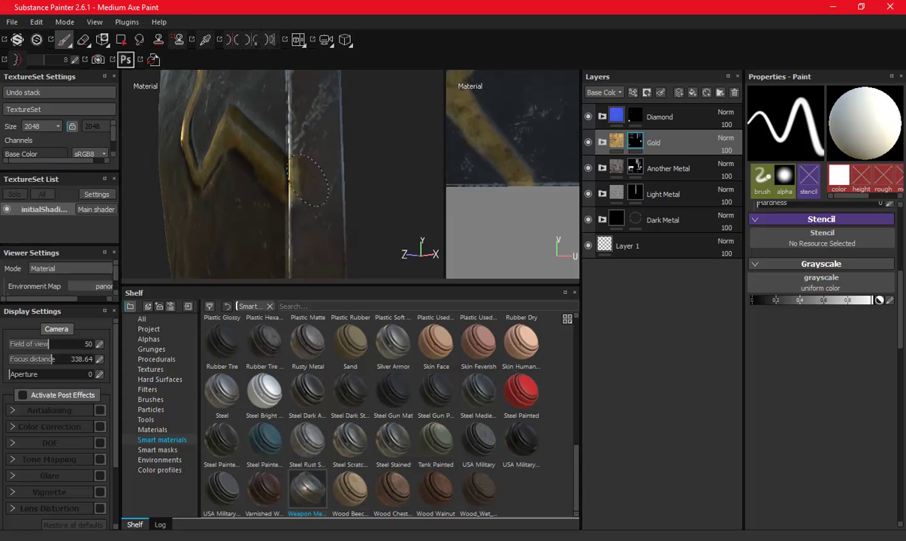
{"action": "left_click_drag", "start_coordinate": [292, 184], "coordinate": [421, 184], "text": "alt"}
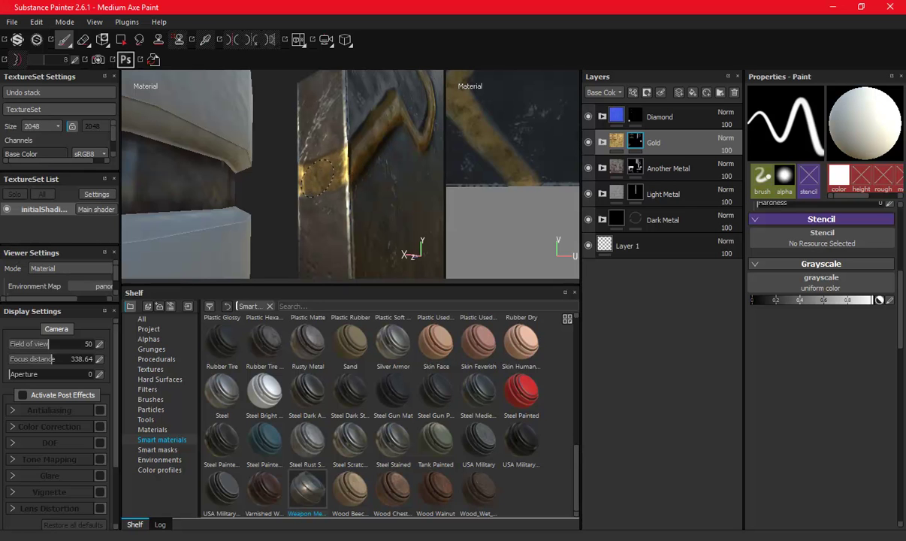
{"action": "mouse_move", "coordinate": [308, 181]}
{"action": "left_mouse_down", "text": "alt"}
{"action": "mouse_move", "coordinate": [176, 119]}
{"action": "mouse_move", "coordinate": [282, 237]}
{"action": "mouse_move", "coordinate": [278, 181]}
{"action": "mouse_move", "coordinate": [408, 258]}
{"action": "mouse_move", "coordinate": [289, 154]}
{"action": "left_mouse_up", "text": "alt"}
{"action": "scroll", "coordinate": [278, 181], "scroll_direction": "up", "scroll_amount": 5}
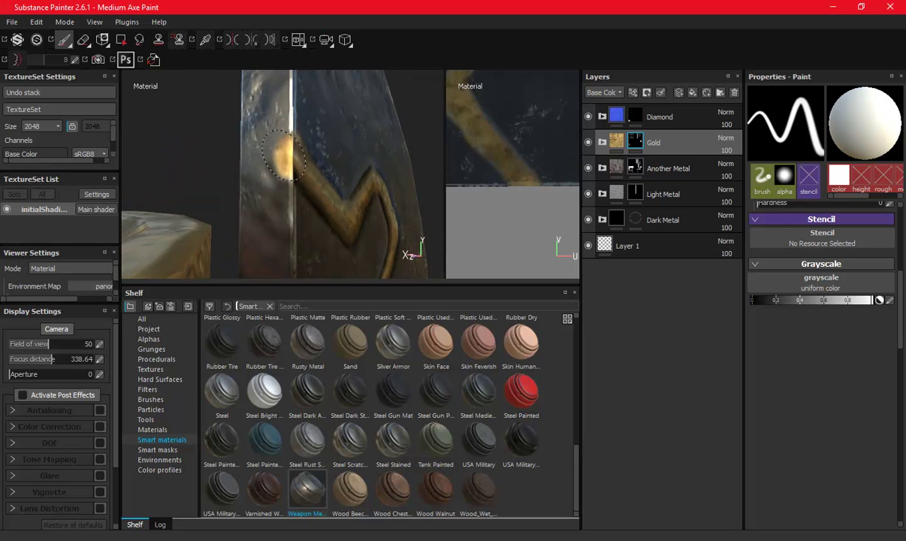
{"action": "left_click_drag", "start_coordinate": [263, 154], "coordinate": [320, 168], "text": "alt"}
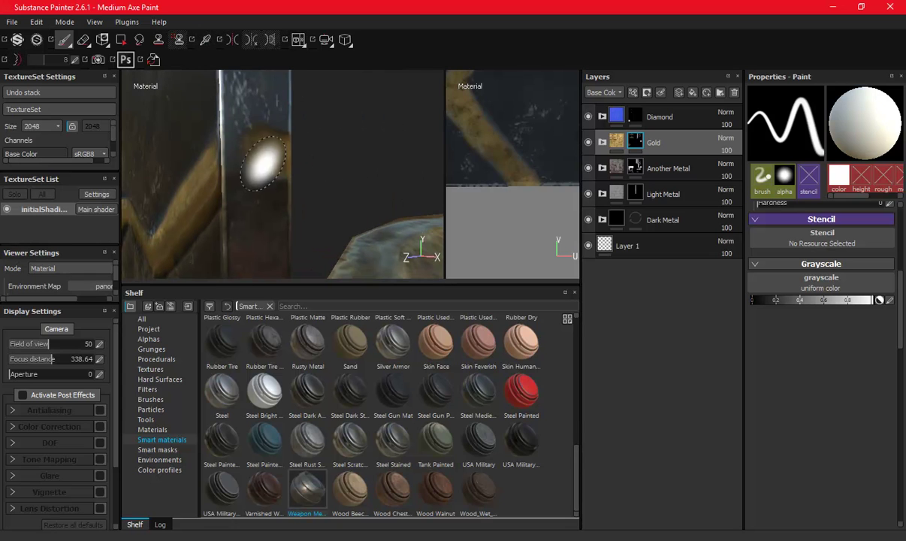
{"action": "mouse_move", "coordinate": [272, 150]}
{"action": "left_mouse_down", "text": "alt"}
{"action": "mouse_move", "coordinate": [280, 169]}
{"action": "mouse_move", "coordinate": [247, 203]}
{"action": "mouse_move", "coordinate": [300, 181]}
{"action": "left_mouse_up", "text": "alt"}
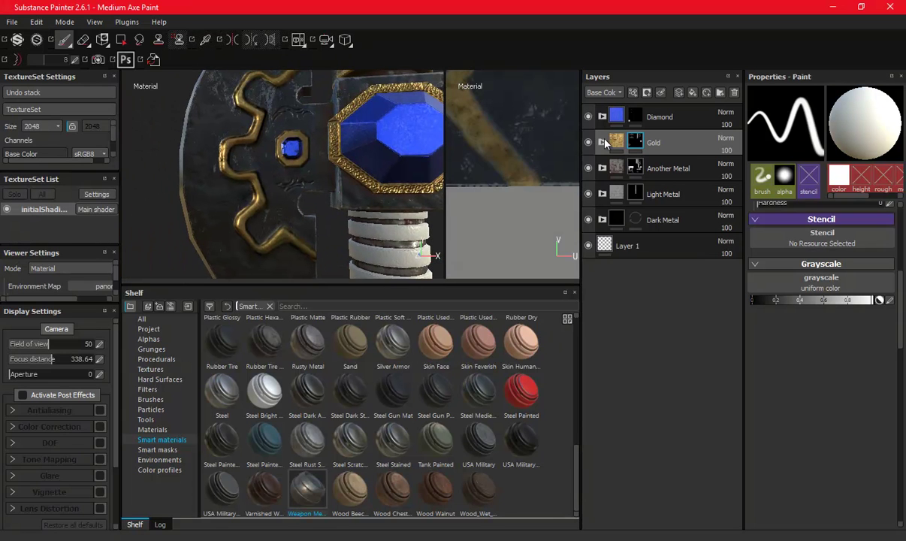
- Select the Another Metal mask and enlarge the 3D viewport around the gold guard
{"action": "left_click", "coordinate": [615, 167]}
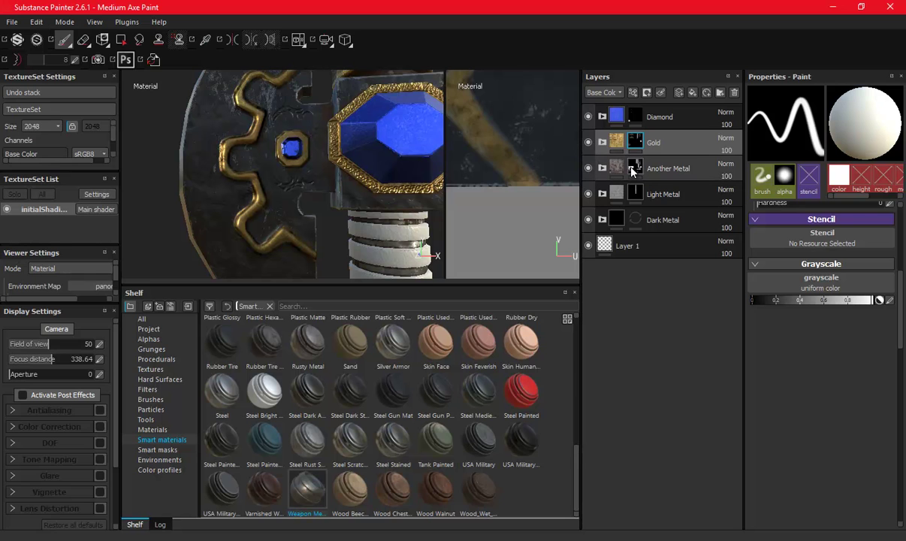
{"action": "scroll", "coordinate": [307, 114], "scroll_direction": "up", "scroll_amount": 5}
{"action": "mouse_move", "coordinate": [307, 114]}
{"action": "left_mouse_down", "text": "alt"}
{"action": "mouse_move", "coordinate": [251, 122]}
{"action": "mouse_move", "coordinate": [250, 167]}
{"action": "left_mouse_up", "text": "alt"}
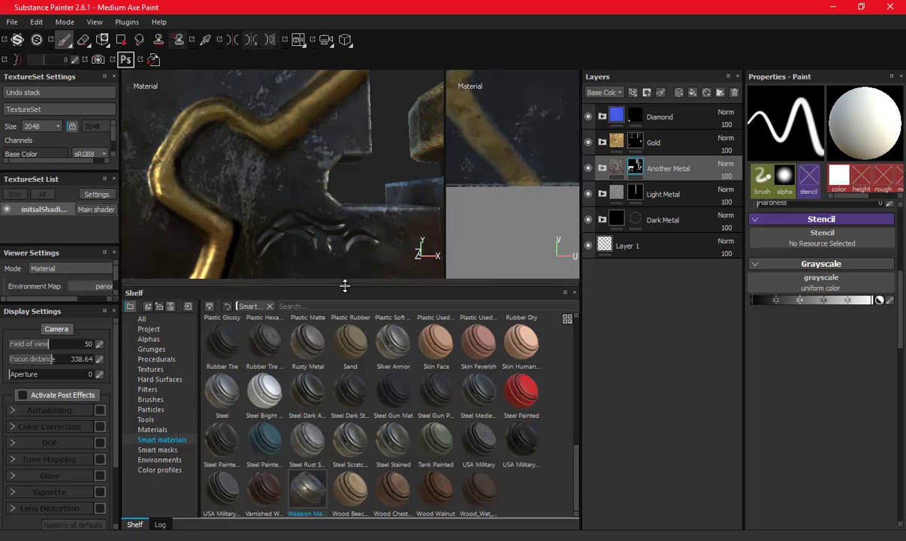
{"action": "left_click_drag", "start_coordinate": [345, 288], "coordinate": [344, 392]}
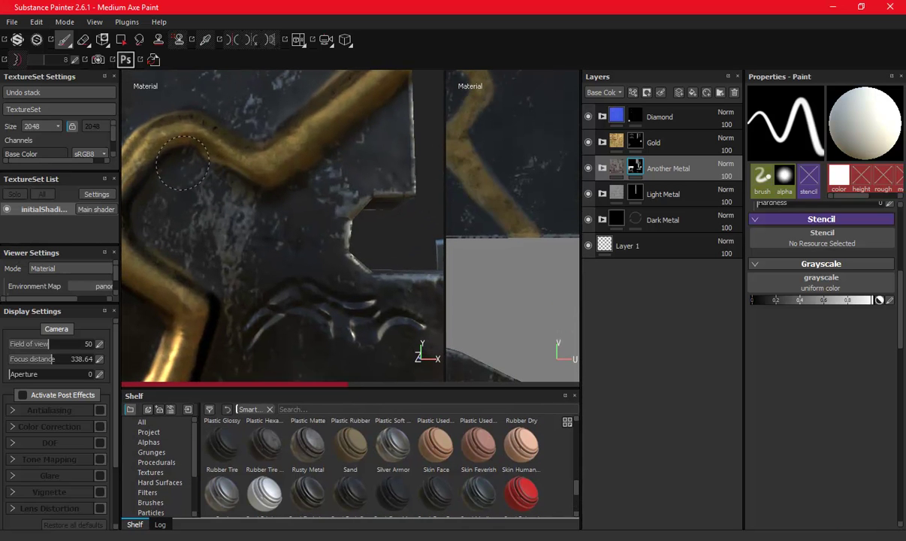
{"action": "left_click_drag", "start_coordinate": [218, 172], "coordinate": [186, 188], "text": "alt"}
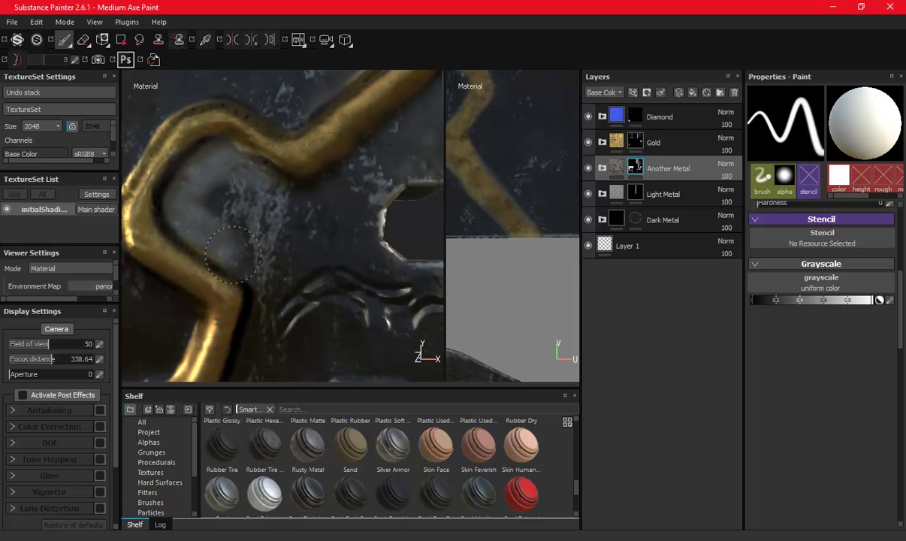
- Paint lighter metal over the axe head's face around the blue gem and ornaments
{"action": "left_click_drag", "start_coordinate": [273, 214], "coordinate": [213, 192]}
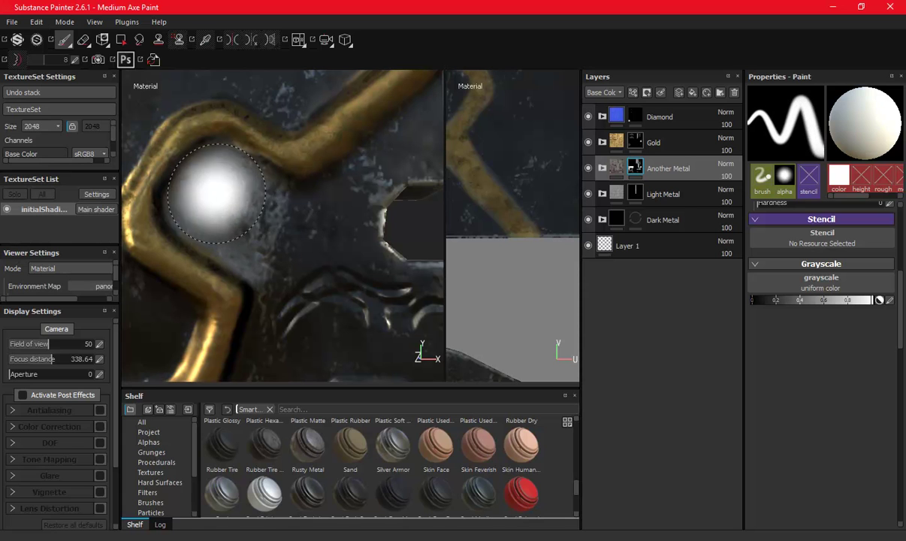
{"action": "right_click_drag", "start_coordinate": [286, 206], "coordinate": [310, 206], "text": "ctrl"}
{"action": "mouse_move", "coordinate": [299, 213]}
{"action": "left_mouse_down", "text": "alt"}
{"action": "mouse_move", "coordinate": [269, 208]}
{"action": "mouse_move", "coordinate": [219, 313]}
{"action": "mouse_move", "coordinate": [275, 216]}
{"action": "mouse_move", "coordinate": [156, 239]}
{"action": "mouse_move", "coordinate": [219, 229]}
{"action": "mouse_move", "coordinate": [317, 97]}
{"action": "mouse_move", "coordinate": [320, 163]}
{"action": "left_mouse_up", "text": "alt"}
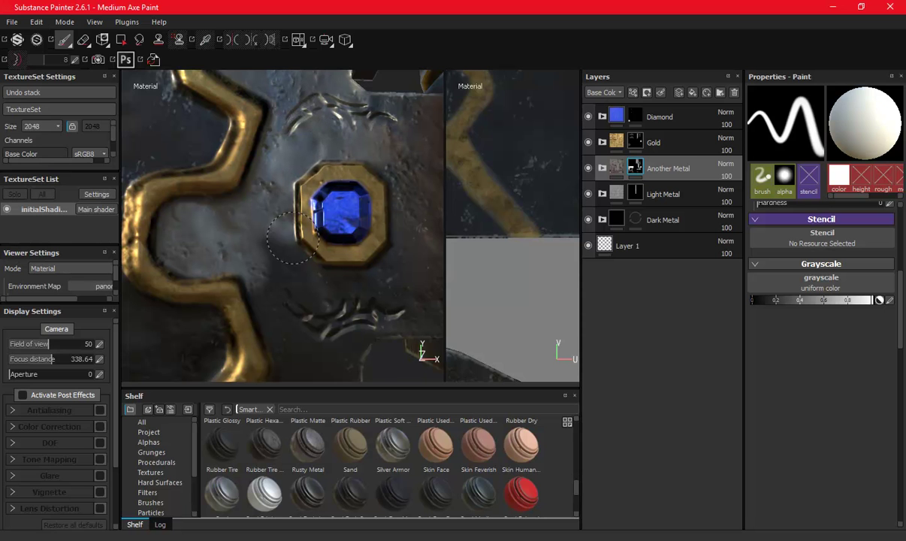
{"action": "left_click_drag", "start_coordinate": [291, 239], "coordinate": [274, 230]}
{"action": "middle_click_drag", "start_coordinate": [277, 299], "coordinate": [263, 188], "text": "alt"}
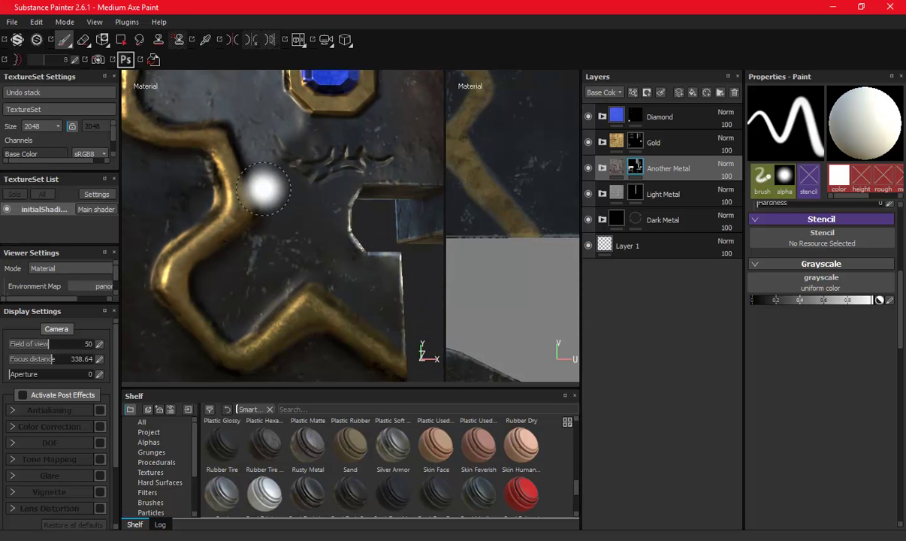
{"action": "mouse_move", "coordinate": [214, 271]}
{"action": "left_mouse_down"}
{"action": "mouse_move", "coordinate": [233, 319]}
{"action": "mouse_move", "coordinate": [285, 259]}
{"action": "mouse_move", "coordinate": [271, 248]}
{"action": "mouse_move", "coordinate": [336, 147]}
{"action": "mouse_move", "coordinate": [285, 143]}
{"action": "left_mouse_up"}
{"action": "mouse_move", "coordinate": [324, 257]}
{"action": "left_mouse_down", "text": "alt"}
{"action": "mouse_move", "coordinate": [225, 216]}
{"action": "mouse_move", "coordinate": [267, 252]}
{"action": "mouse_move", "coordinate": [303, 260]}
{"action": "left_mouse_up", "text": "alt"}
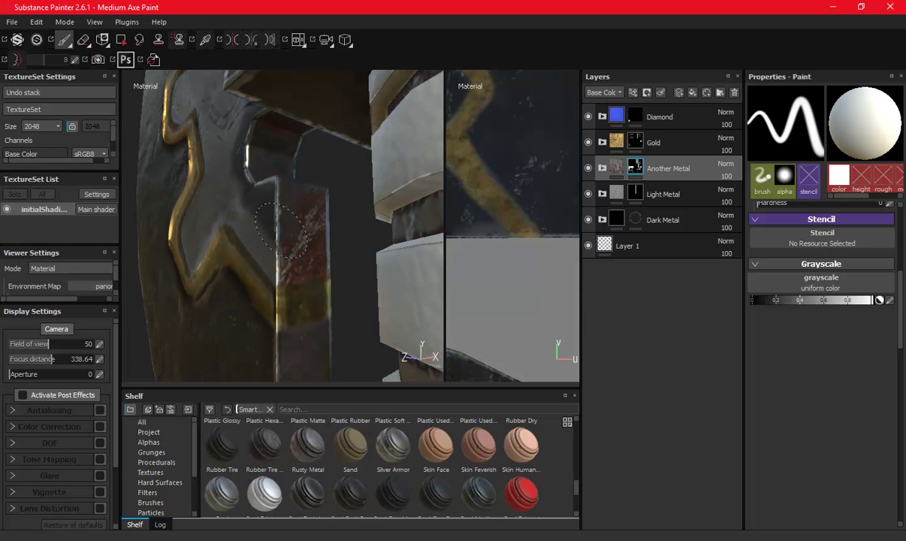
{"action": "mouse_move", "coordinate": [239, 150]}
{"action": "left_mouse_down", "text": "alt"}
{"action": "mouse_move", "coordinate": [243, 172]}
{"action": "mouse_move", "coordinate": [323, 192]}
{"action": "mouse_move", "coordinate": [340, 180]}
{"action": "mouse_move", "coordinate": [282, 199]}
{"action": "mouse_move", "coordinate": [290, 218]}
{"action": "mouse_move", "coordinate": [319, 173]}
{"action": "mouse_move", "coordinate": [304, 150]}
{"action": "left_mouse_up", "text": "alt"}
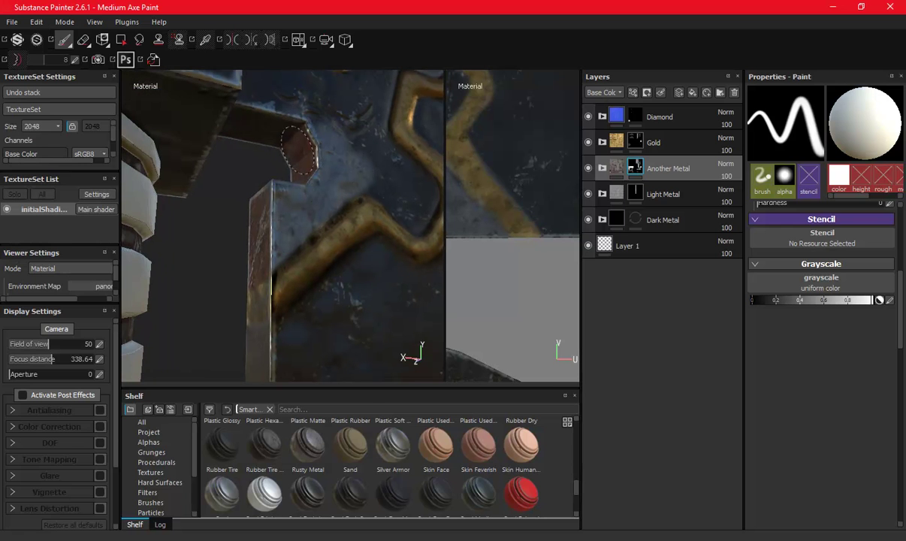
{"action": "left_click_drag", "start_coordinate": [264, 119], "coordinate": [255, 131], "text": "alt"}
- Use Polygon Fill in face mode to fill the hexagonal notch's inner faces into Another Metal
{"action": "left_click", "coordinate": [118, 41]}
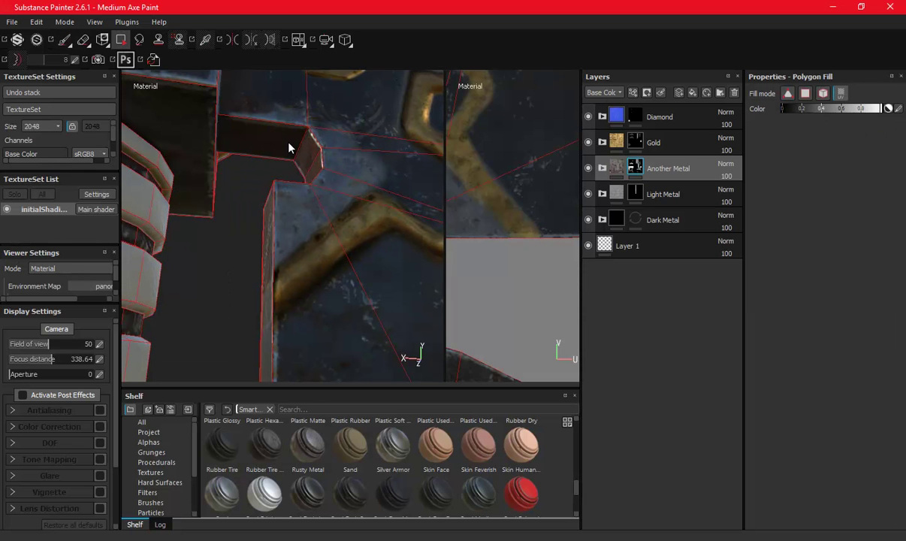
{"action": "mouse_move", "coordinate": [390, 177]}
{"action": "left_mouse_down", "text": "alt"}
{"action": "mouse_move", "coordinate": [323, 157]}
{"action": "mouse_move", "coordinate": [458, 184]}
{"action": "left_mouse_up", "text": "alt"}
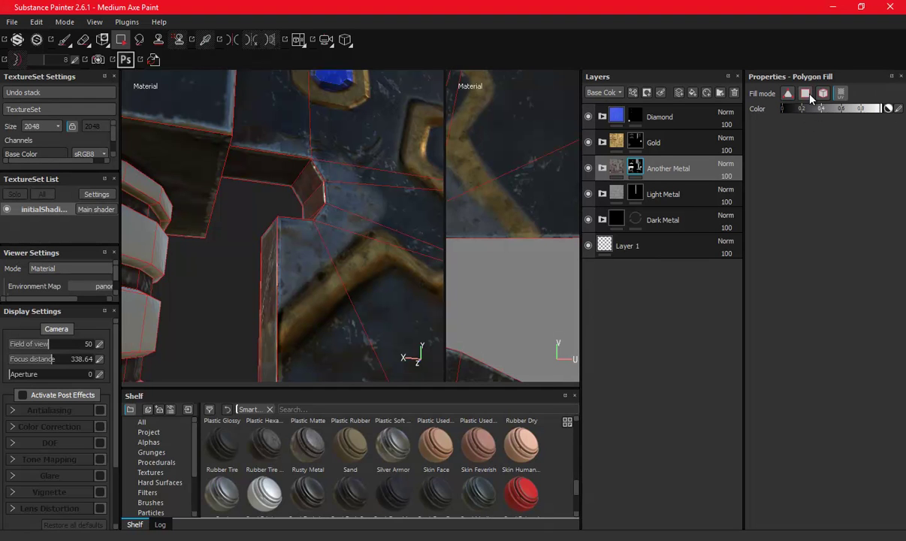
{"action": "left_click_drag", "start_coordinate": [348, 81], "coordinate": [284, 177], "text": "alt"}
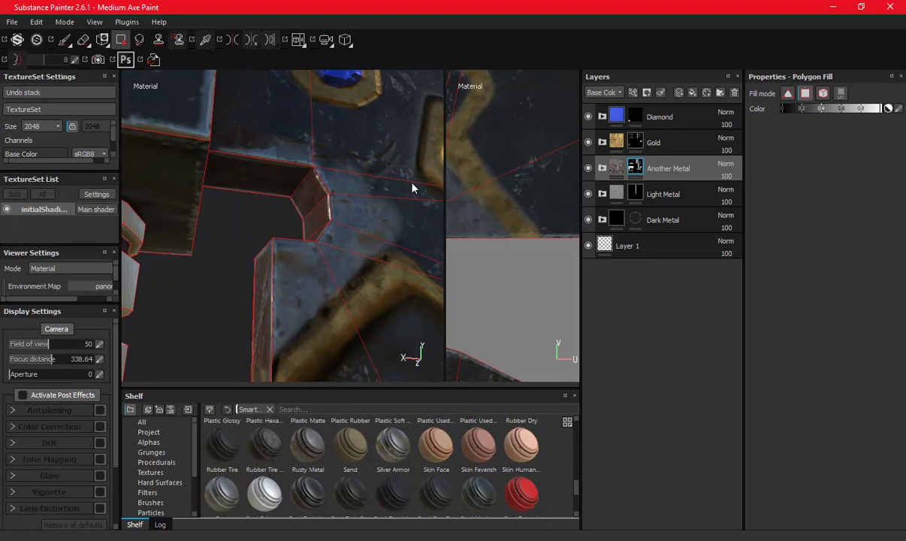
{"action": "mouse_move", "coordinate": [398, 186]}
{"action": "left_mouse_down", "text": "alt"}
{"action": "mouse_move", "coordinate": [257, 115]}
{"action": "mouse_move", "coordinate": [279, 155]}
{"action": "left_mouse_up", "text": "alt"}
{"action": "mouse_move", "coordinate": [316, 129]}
{"action": "left_mouse_down", "text": "alt"}
{"action": "mouse_move", "coordinate": [365, 245]}
{"action": "mouse_move", "coordinate": [248, 194]}
{"action": "mouse_move", "coordinate": [284, 253]}
{"action": "mouse_move", "coordinate": [317, 261]}
{"action": "mouse_move", "coordinate": [273, 263]}
{"action": "mouse_move", "coordinate": [324, 234]}
{"action": "left_mouse_up", "text": "alt"}
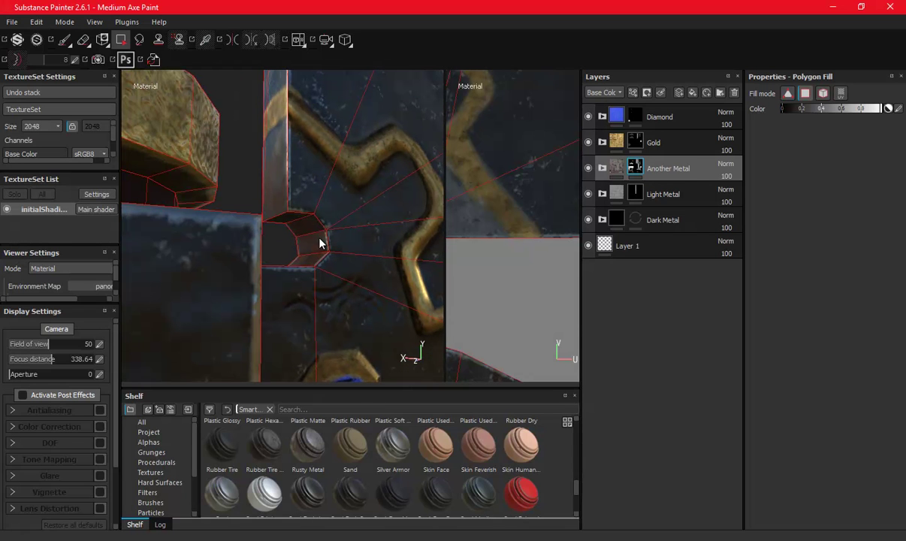
- Return to brush painting and frame the front of the axe head with the gem
{"action": "left_click", "coordinate": [63, 39]}
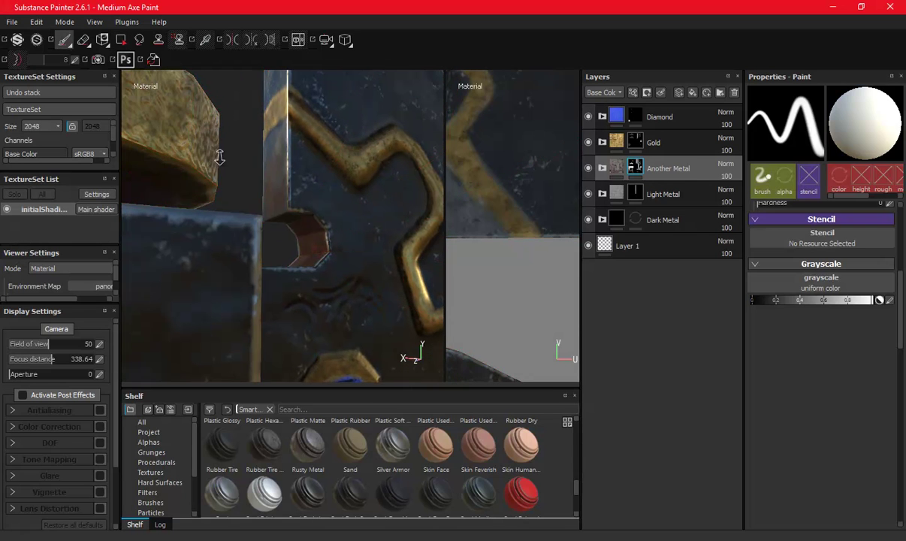
{"action": "left_click_drag", "start_coordinate": [219, 156], "coordinate": [324, 167], "text": "alt"}
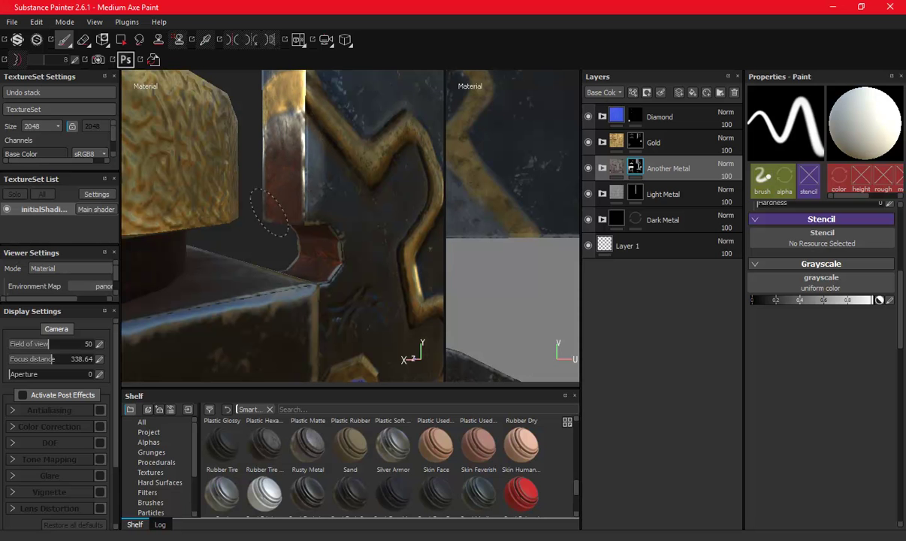
{"action": "mouse_move", "coordinate": [325, 184]}
{"action": "left_mouse_down", "text": "alt"}
{"action": "mouse_move", "coordinate": [273, 196]}
{"action": "mouse_move", "coordinate": [293, 26]}
{"action": "mouse_move", "coordinate": [233, 192]}
{"action": "left_mouse_up", "text": "alt"}
{"action": "scroll", "coordinate": [313, 236], "scroll_direction": "up", "scroll_amount": 2}
{"action": "scroll", "coordinate": [317, 224], "scroll_direction": "up", "scroll_amount": 2}
{"action": "scroll", "coordinate": [313, 230], "scroll_direction": "up", "scroll_amount": 1}
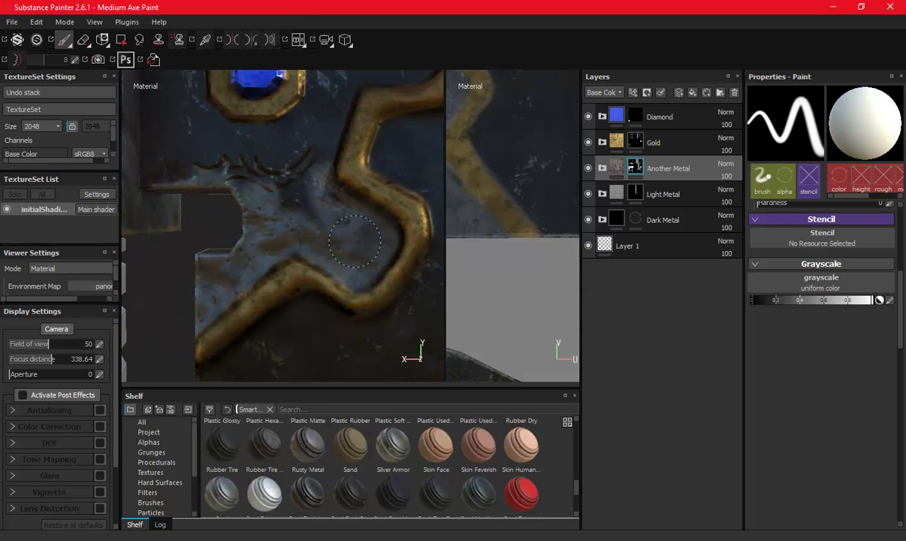
{"action": "middle_click_drag", "start_coordinate": [225, 162], "coordinate": [361, 278], "text": "alt"}
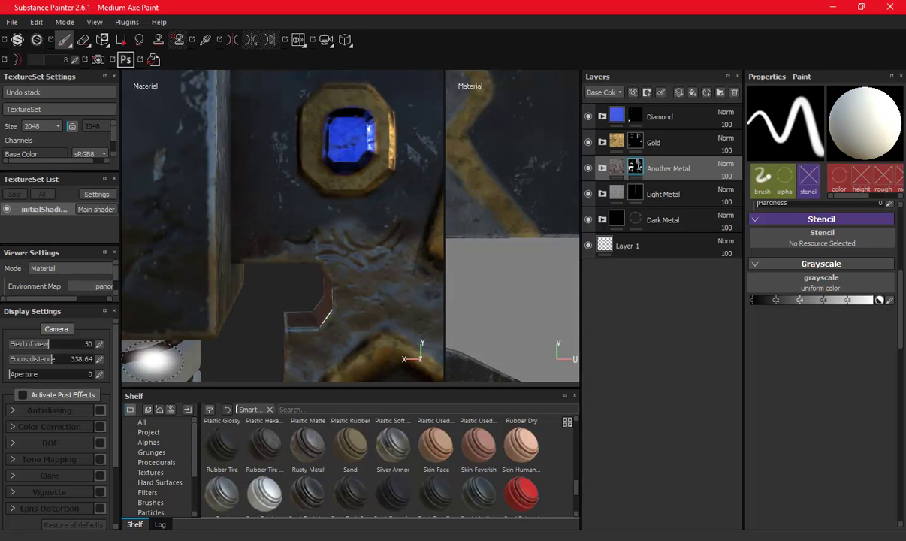
- Browse the Shelf's Hard Surfaces, Brushes, Filters, Procedurals and Textures categories
{"action": "left_click", "coordinate": [151, 482]}
{"action": "left_click", "coordinate": [149, 472]}
{"action": "left_click", "coordinate": [154, 482]}
{"action": "scroll", "coordinate": [155, 491], "scroll_direction": "down", "scroll_amount": 1}
{"action": "left_click", "coordinate": [148, 472]}
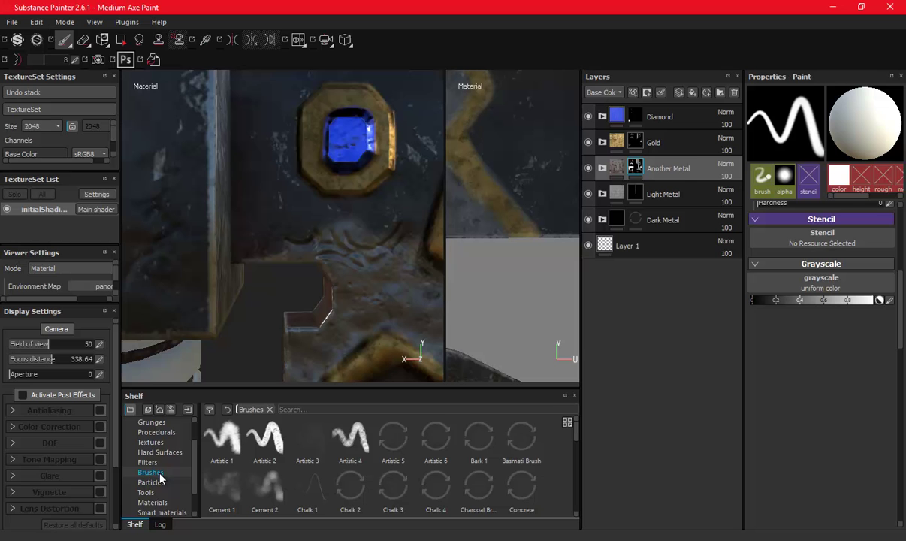
{"action": "left_click", "coordinate": [149, 464]}
{"action": "left_click", "coordinate": [152, 432]}
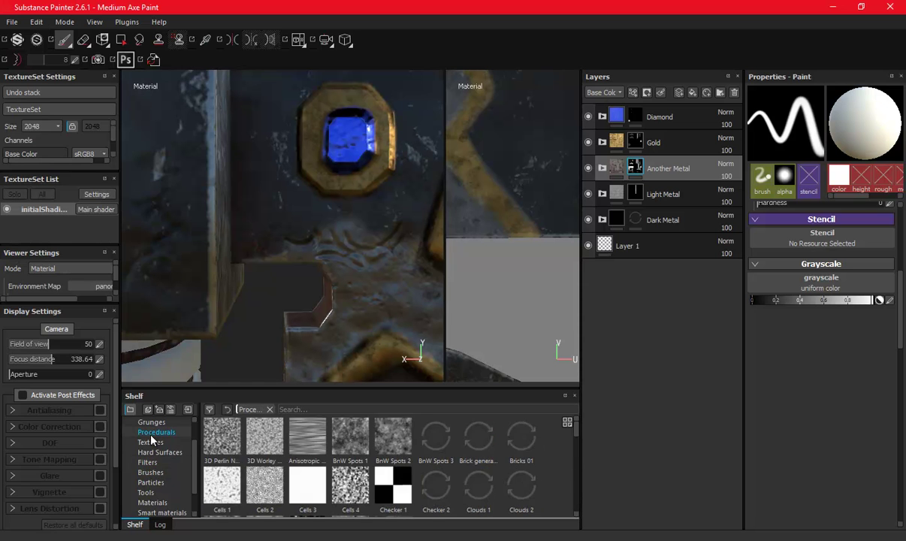
{"action": "left_click", "coordinate": [150, 443]}
- Show the Alphas category and scroll down to the JRO_UI alphas
{"action": "scroll", "coordinate": [151, 443], "scroll_direction": "up", "scroll_amount": 1}
{"action": "left_click", "coordinate": [149, 443]}
{"action": "scroll", "coordinate": [320, 450], "scroll_direction": "down", "scroll_amount": 3}
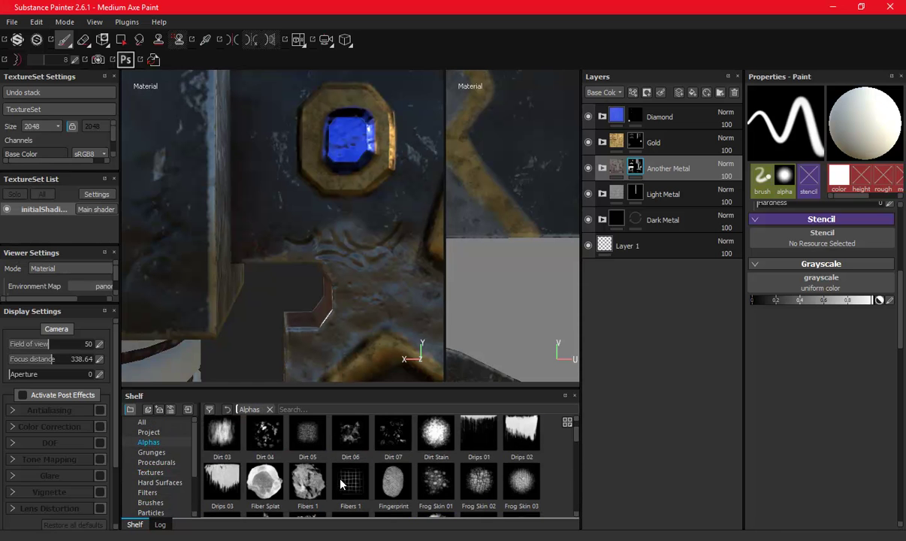
{"action": "scroll", "coordinate": [319, 449], "scroll_direction": "down", "scroll_amount": 3}
{"action": "scroll", "coordinate": [368, 472], "scroll_direction": "down", "scroll_amount": 2}
{"action": "scroll", "coordinate": [353, 451], "scroll_direction": "down", "scroll_amount": 2}
{"action": "scroll", "coordinate": [343, 437], "scroll_direction": "down", "scroll_amount": 2}
- Apply the white square JRO alpha to the brush and view the ornament above the gem
{"action": "mouse_move", "coordinate": [527, 469]}
{"action": "left_mouse_down"}
{"action": "mouse_move", "coordinate": [258, 241]}
{"action": "mouse_move", "coordinate": [280, 148]}
{"action": "left_mouse_up"}
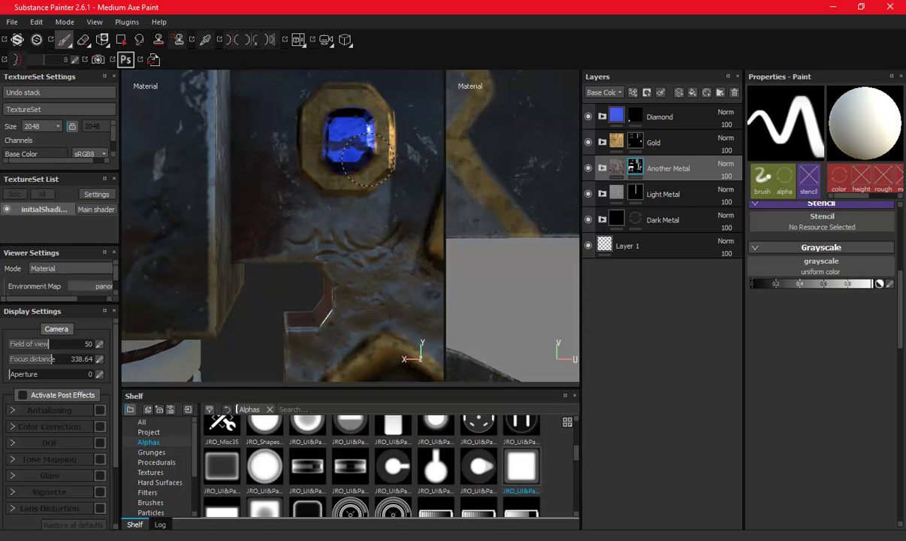
{"action": "middle_click_drag", "start_coordinate": [278, 133], "coordinate": [251, 242], "text": "alt"}
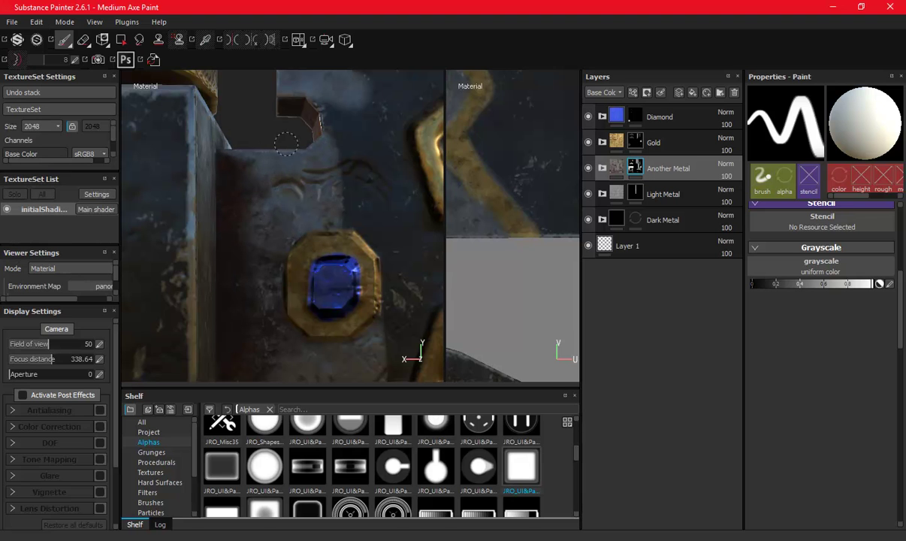
{"action": "middle_click_drag", "start_coordinate": [402, 247], "coordinate": [265, 186]}
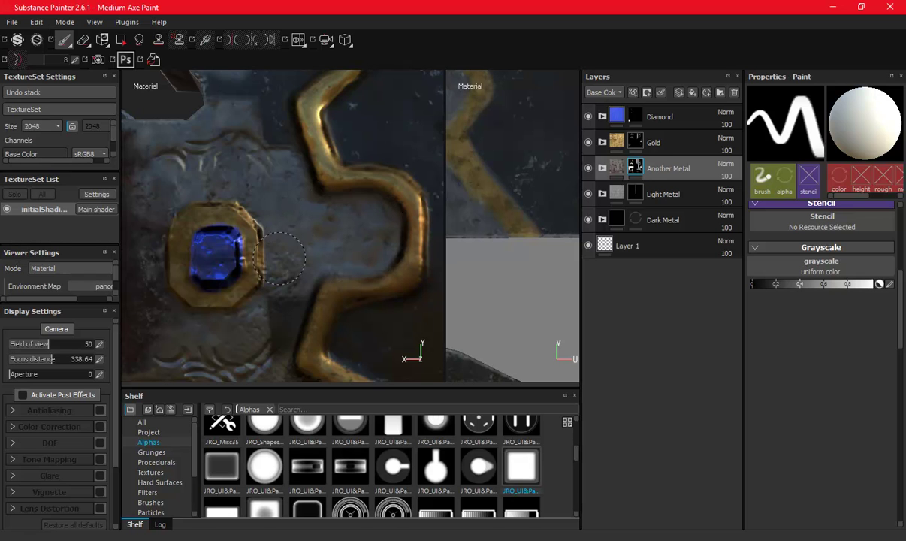
{"action": "middle_click_drag", "start_coordinate": [273, 325], "coordinate": [237, 184]}
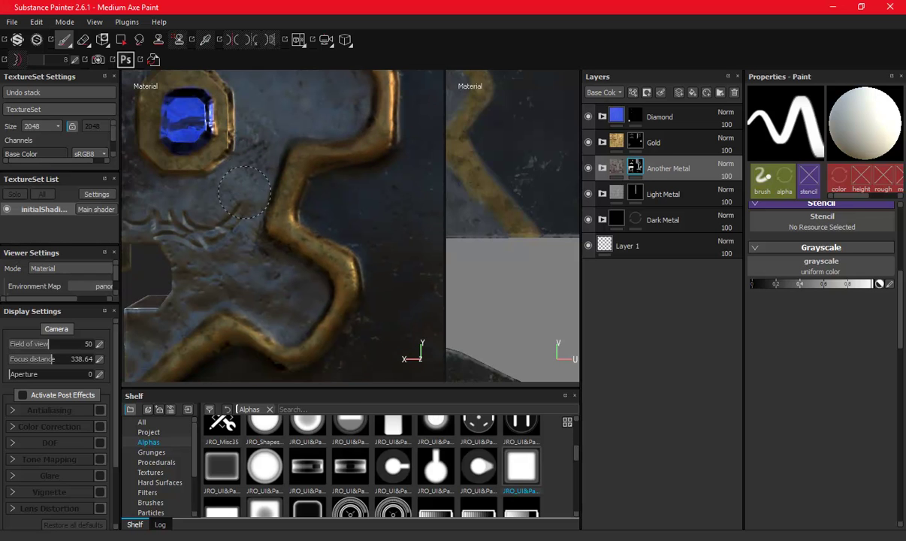
- Inspect the gear cylinder and the gold-framed blue gems from several angles
{"action": "mouse_move", "coordinate": [280, 284]}
{"action": "left_mouse_down", "text": "alt"}
{"action": "mouse_move", "coordinate": [285, 152]}
{"action": "mouse_move", "coordinate": [319, 197]}
{"action": "mouse_move", "coordinate": [279, 212]}
{"action": "left_mouse_up", "text": "alt"}
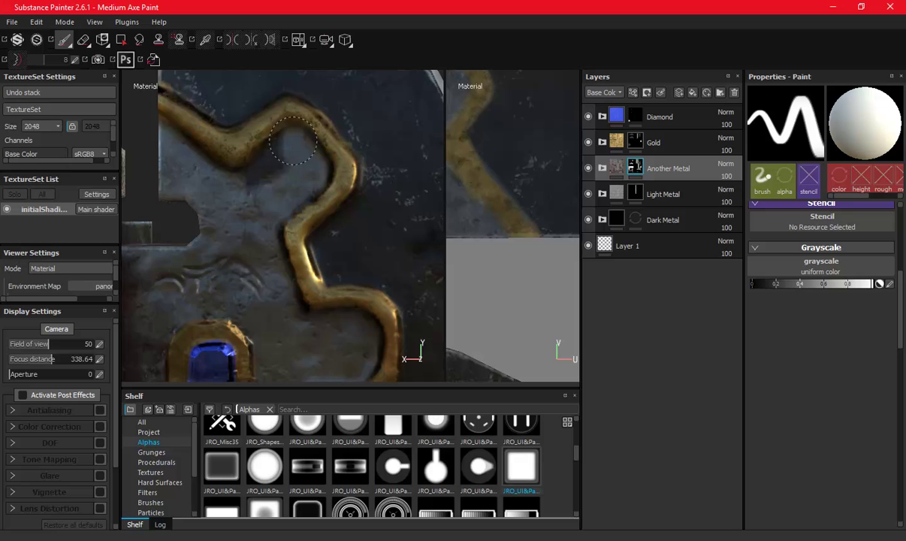
{"action": "mouse_move", "coordinate": [248, 162]}
{"action": "left_mouse_down", "text": "alt"}
{"action": "mouse_move", "coordinate": [34, 161]}
{"action": "mouse_move", "coordinate": [303, 266]}
{"action": "mouse_move", "coordinate": [269, 251]}
{"action": "left_mouse_up", "text": "alt"}
{"action": "mouse_move", "coordinate": [269, 251]}
{"action": "right_mouse_down", "text": "alt"}
{"action": "mouse_move", "coordinate": [313, 254]}
{"action": "mouse_move", "coordinate": [317, 223]}
{"action": "right_mouse_up", "text": "alt"}
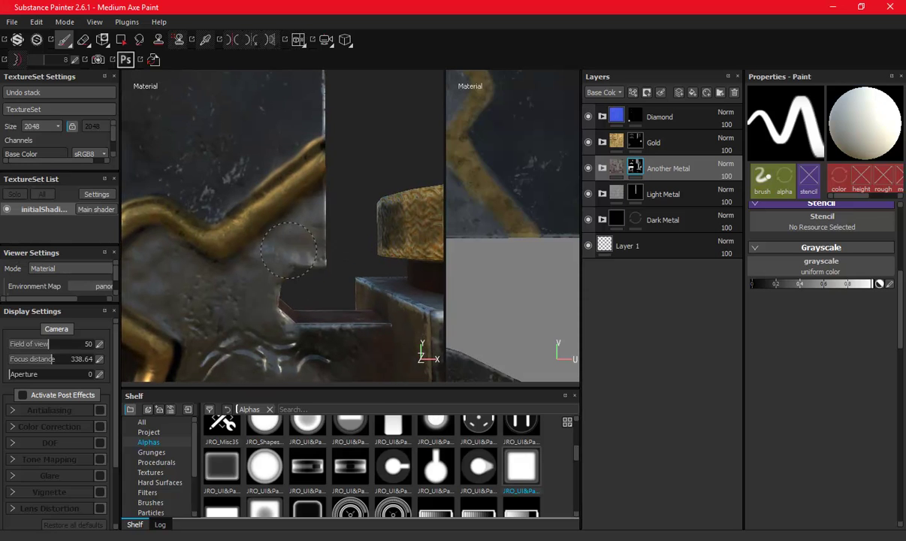
{"action": "mouse_move", "coordinate": [324, 294]}
{"action": "left_mouse_down", "text": "alt"}
{"action": "mouse_move", "coordinate": [252, 163]}
{"action": "mouse_move", "coordinate": [242, 174]}
{"action": "mouse_move", "coordinate": [253, 193]}
{"action": "left_mouse_up", "text": "alt"}
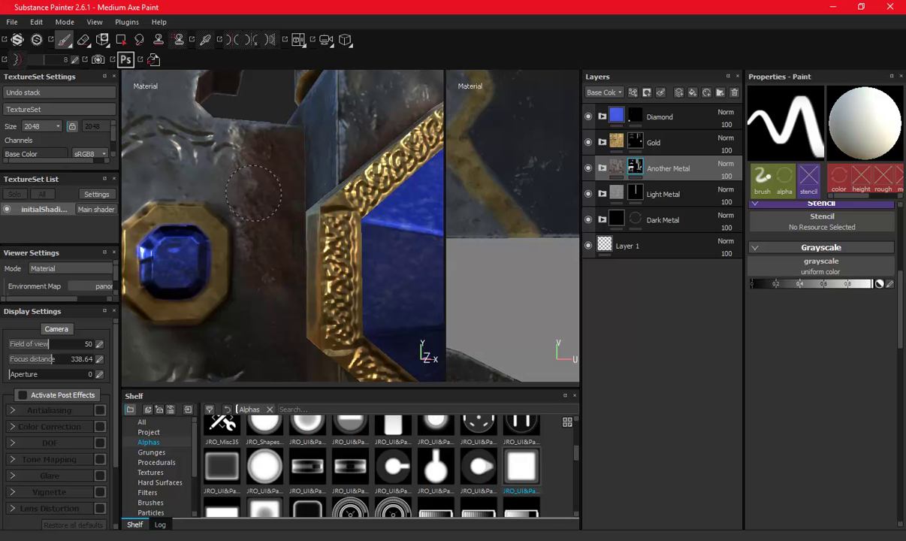
{"action": "middle_click_drag", "start_coordinate": [253, 304], "coordinate": [268, 197], "text": "alt"}
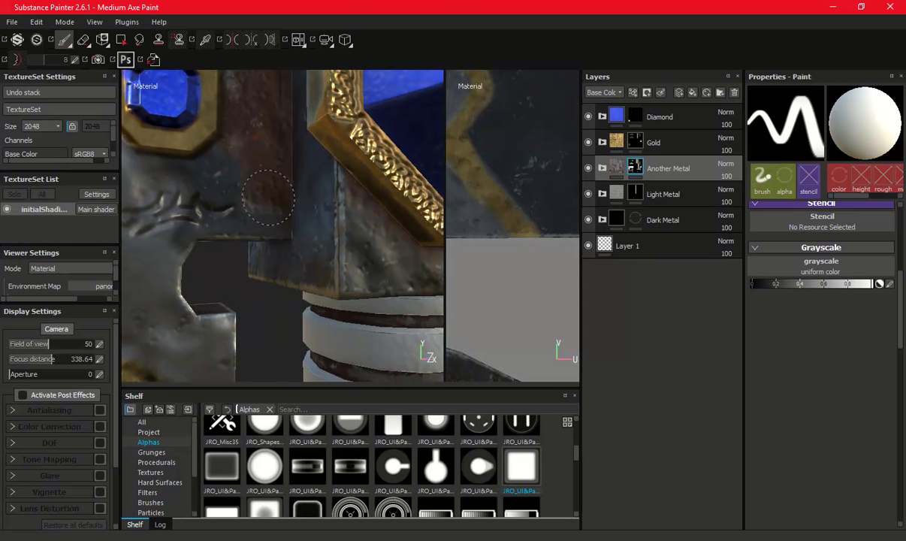
{"action": "mouse_move", "coordinate": [179, 187]}
{"action": "left_mouse_down", "text": "alt"}
{"action": "mouse_move", "coordinate": [192, 178]}
{"action": "mouse_move", "coordinate": [196, 215]}
{"action": "mouse_move", "coordinate": [355, 238]}
{"action": "mouse_move", "coordinate": [278, 133]}
{"action": "mouse_move", "coordinate": [305, 211]}
{"action": "left_mouse_up", "text": "alt"}
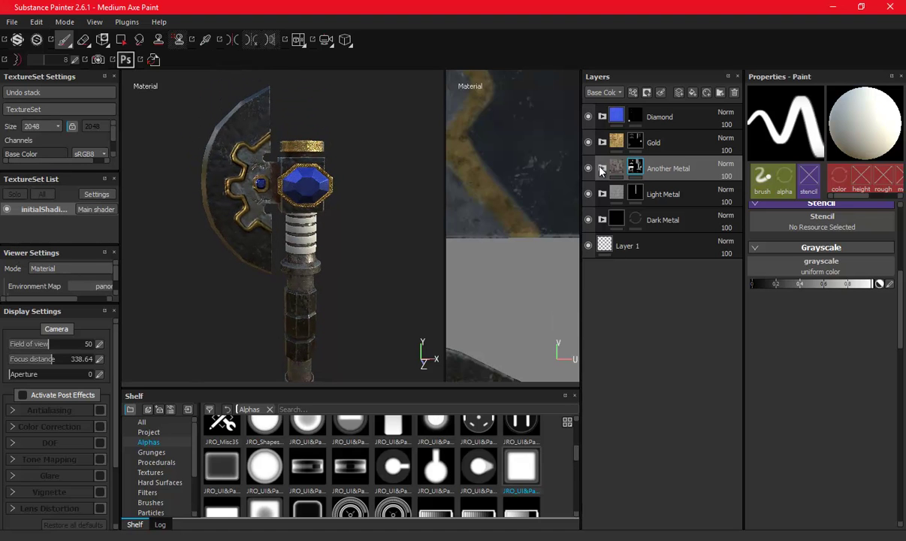
- Save, then add a fill layer above Diamond with height, normal and AO disabled
{"action": "key", "text": "ctrl+s"}
{"action": "left_click", "coordinate": [655, 126]}
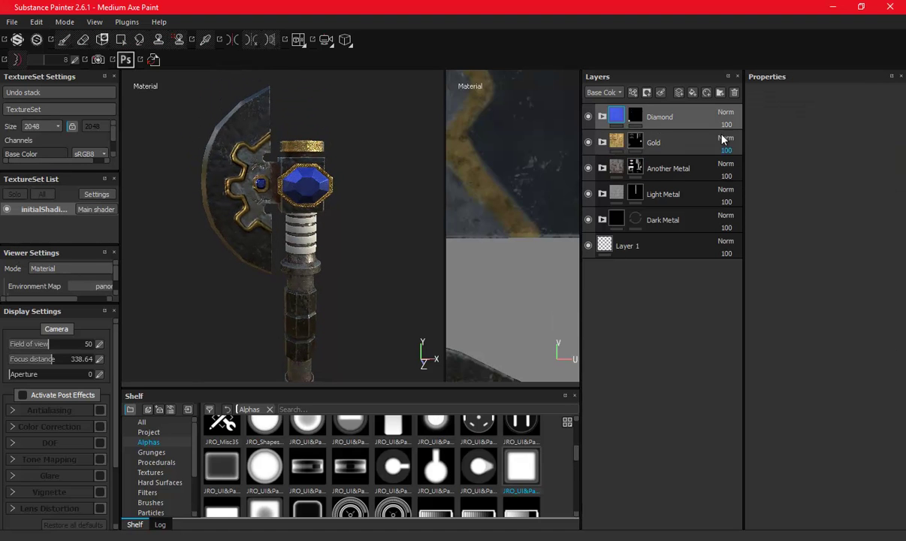
{"action": "left_click", "coordinate": [693, 92]}
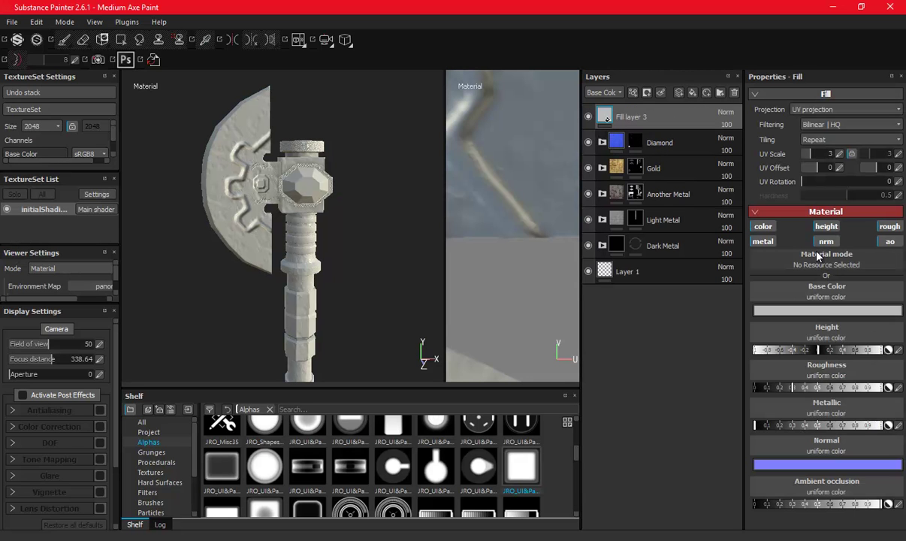
{"action": "left_click", "coordinate": [826, 226]}
{"action": "left_click", "coordinate": [890, 241]}
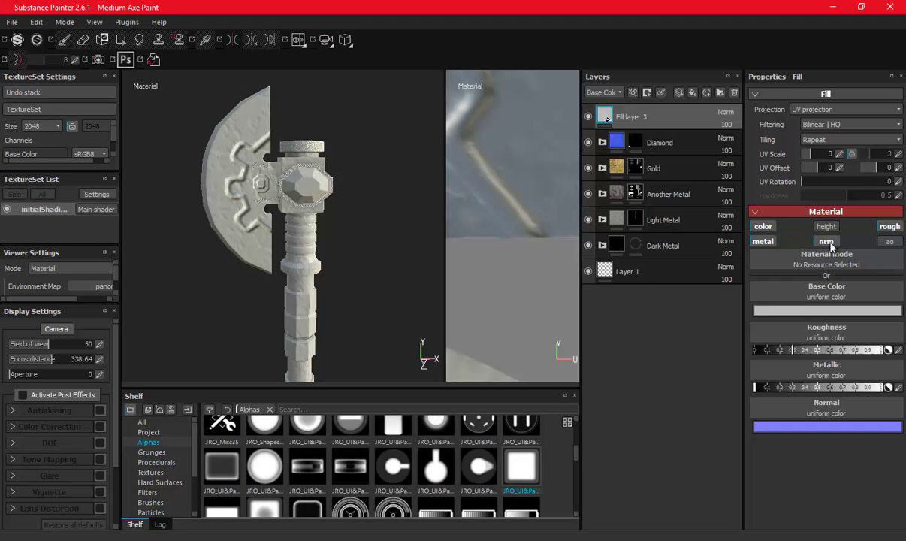
{"action": "left_click", "coordinate": [826, 241]}
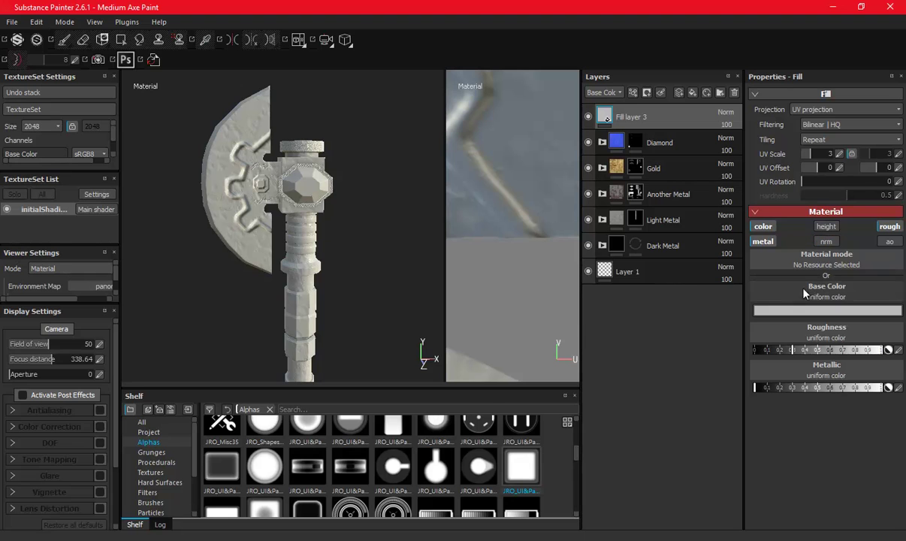
- Give Fill layer 3 a black mask with an MG Metal Edge Wear generator
{"action": "right_click", "coordinate": [602, 117]}
{"action": "left_click", "coordinate": [651, 370]}
{"action": "left_click", "coordinate": [852, 136]}
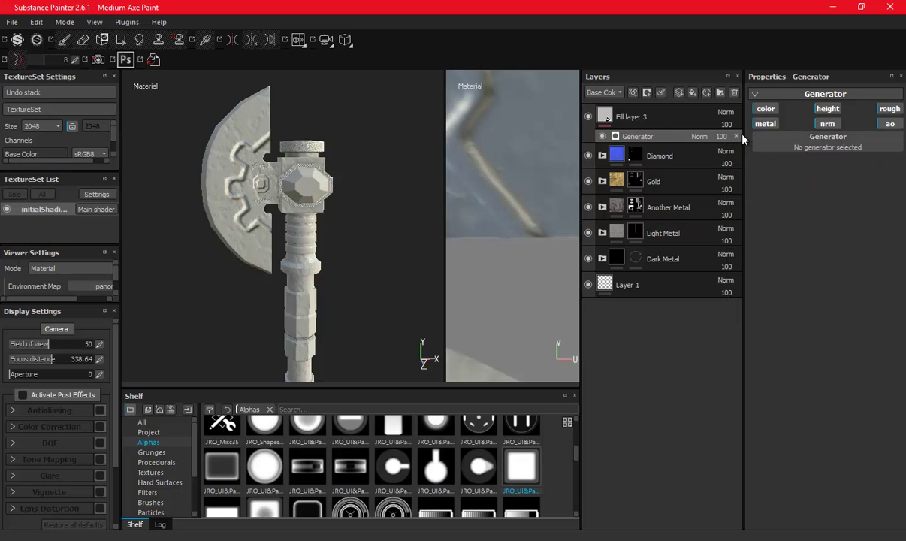
{"action": "right_click", "coordinate": [648, 118]}
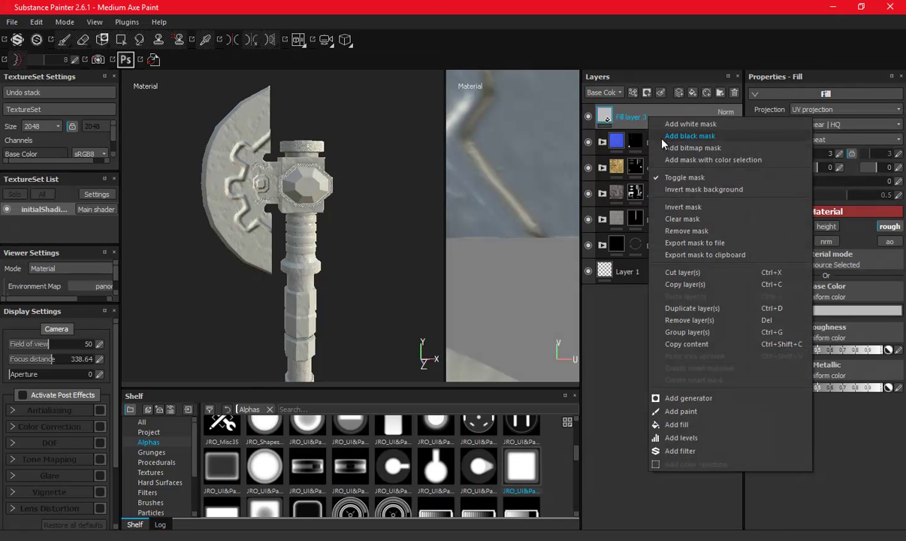
{"action": "left_click", "coordinate": [690, 136]}
{"action": "right_click", "coordinate": [648, 119]}
{"action": "left_click", "coordinate": [702, 405]}
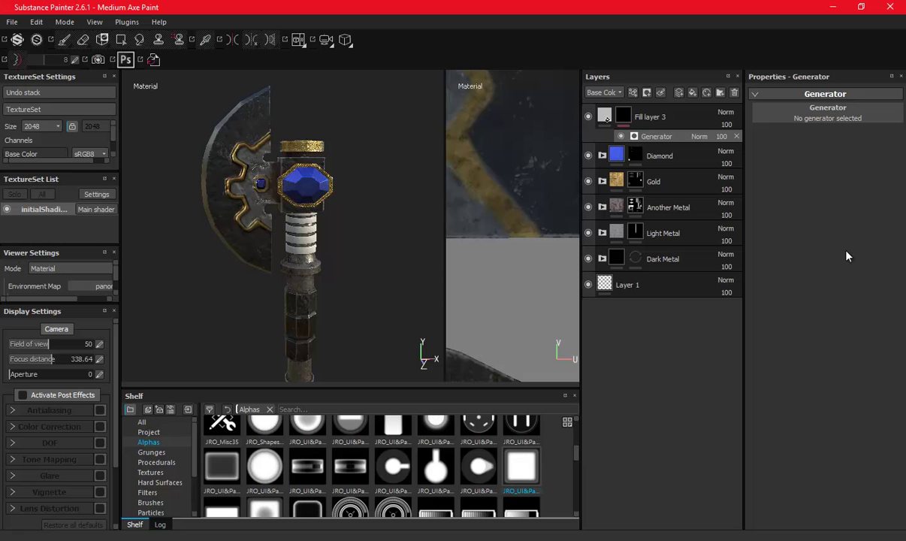
{"action": "left_click", "coordinate": [809, 106]}
{"action": "left_click", "coordinate": [758, 197]}
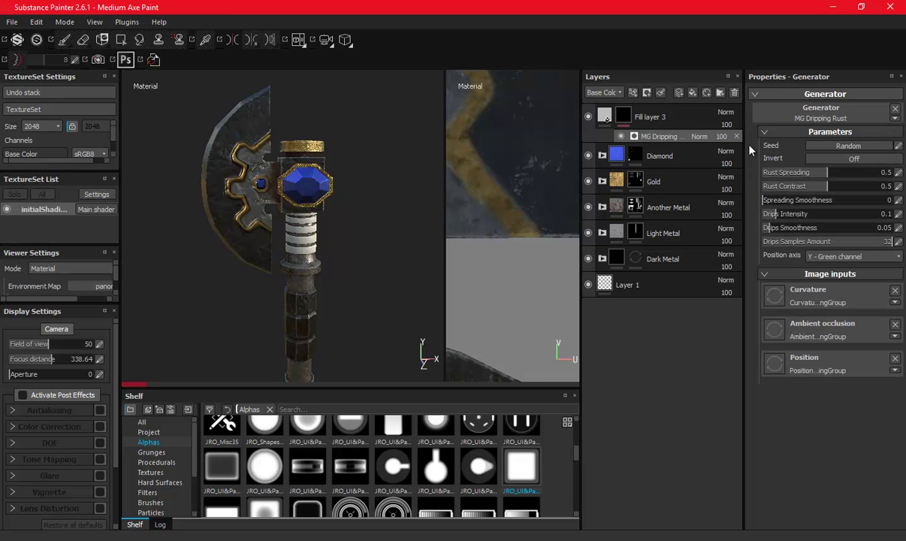
{"action": "key", "text": "ctrl+z"}
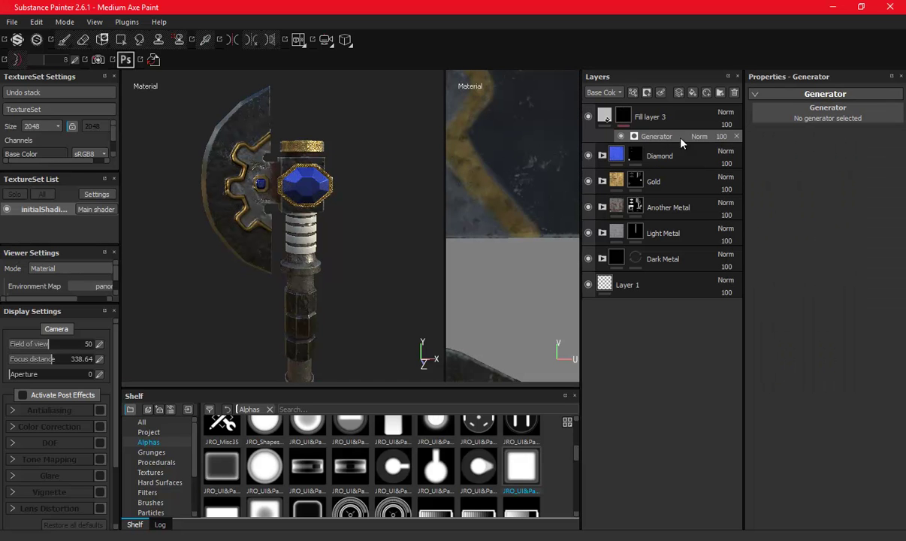
{"action": "left_click", "coordinate": [827, 118]}
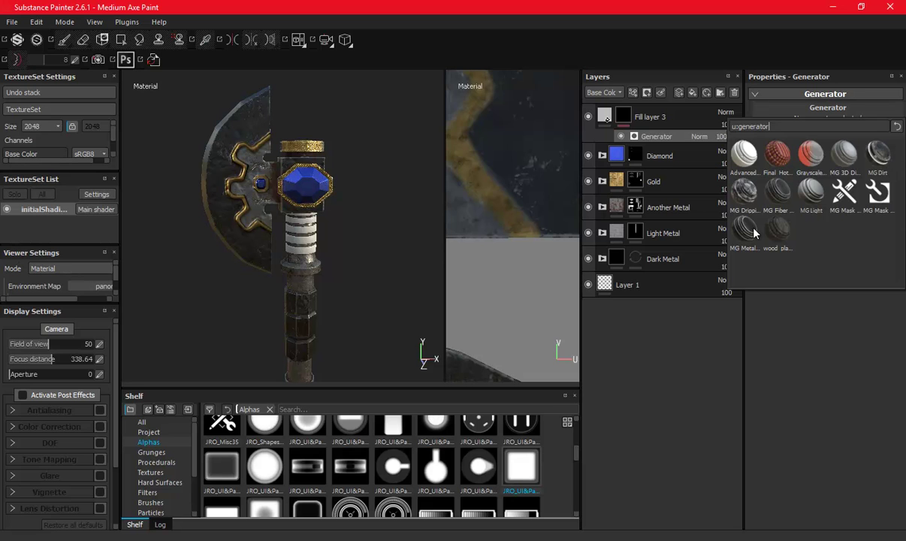
{"action": "left_click", "coordinate": [754, 230]}
- Inspect the edge wear, save the project, and hide the edge wear layer
{"action": "left_click_drag", "start_coordinate": [214, 204], "coordinate": [281, 230], "text": "alt"}
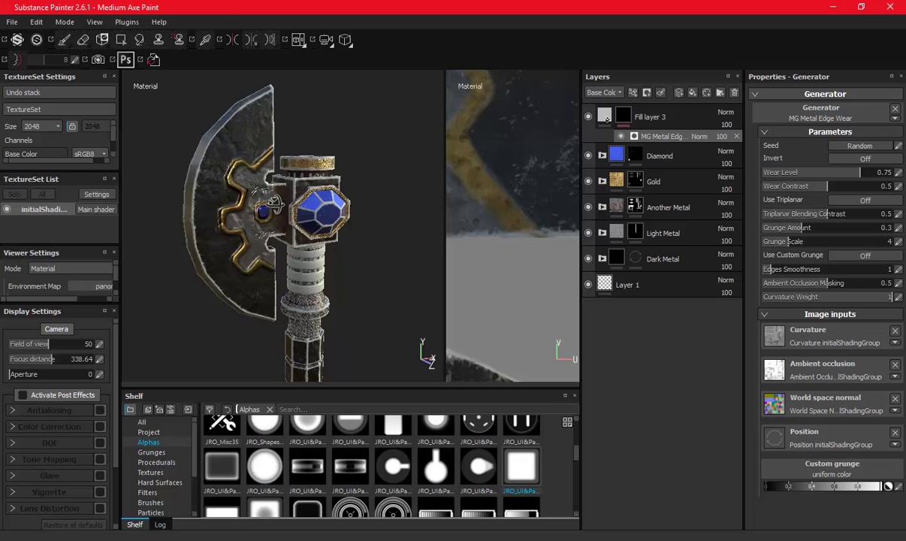
{"action": "left_click_drag", "start_coordinate": [259, 193], "coordinate": [304, 226], "text": "alt"}
{"action": "key", "text": "ctrl+s"}
{"action": "mouse_move", "coordinate": [397, 230]}
{"action": "left_mouse_down", "text": "alt"}
{"action": "mouse_move", "coordinate": [310, 239]}
{"action": "mouse_move", "coordinate": [309, 215]}
{"action": "mouse_move", "coordinate": [269, 218]}
{"action": "mouse_move", "coordinate": [339, 199]}
{"action": "left_mouse_up", "text": "alt"}
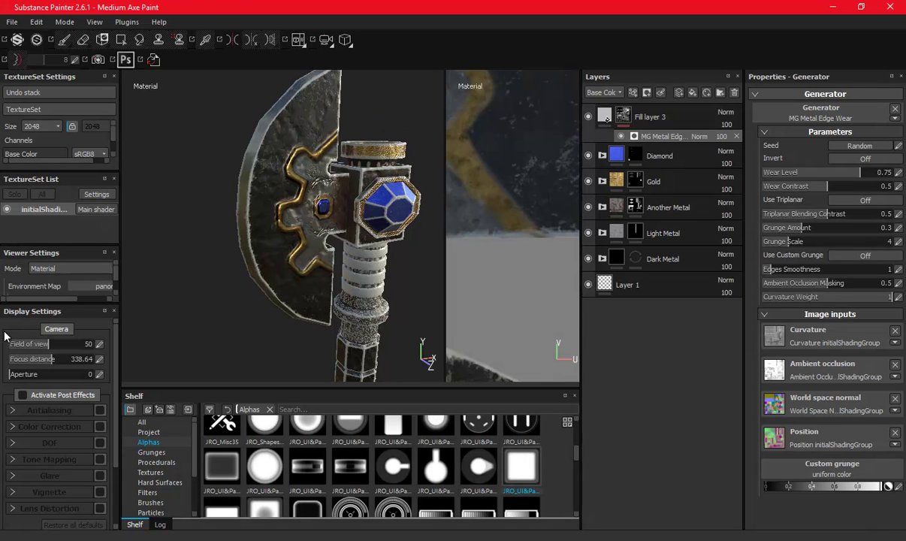
{"action": "left_click", "coordinate": [589, 117]}
{"action": "left_click", "coordinate": [588, 117]}
{"action": "left_click", "coordinate": [588, 117]}
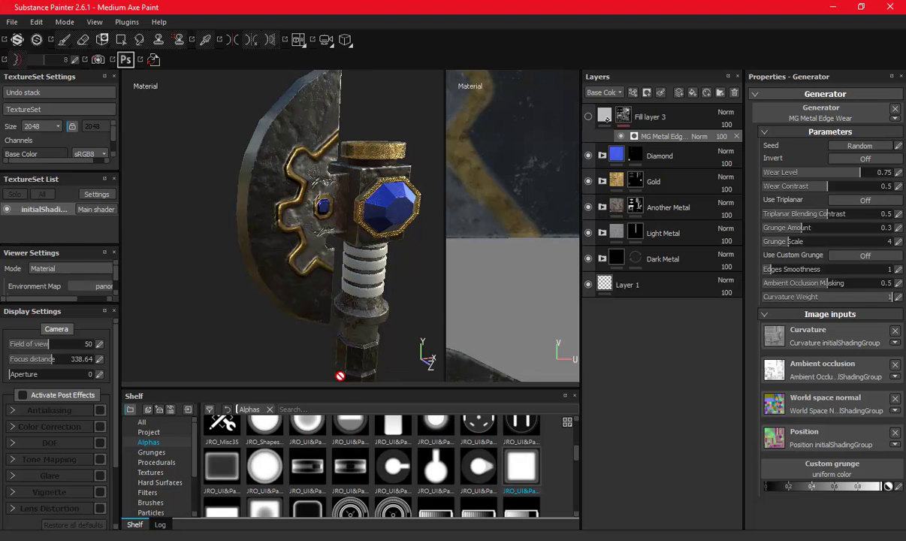
- Search the Smart materials shelf for 'leat' and drag Leather Damaged onto the layer stack above Diamond
{"action": "left_click_drag", "start_coordinate": [349, 372], "coordinate": [349, 251]}
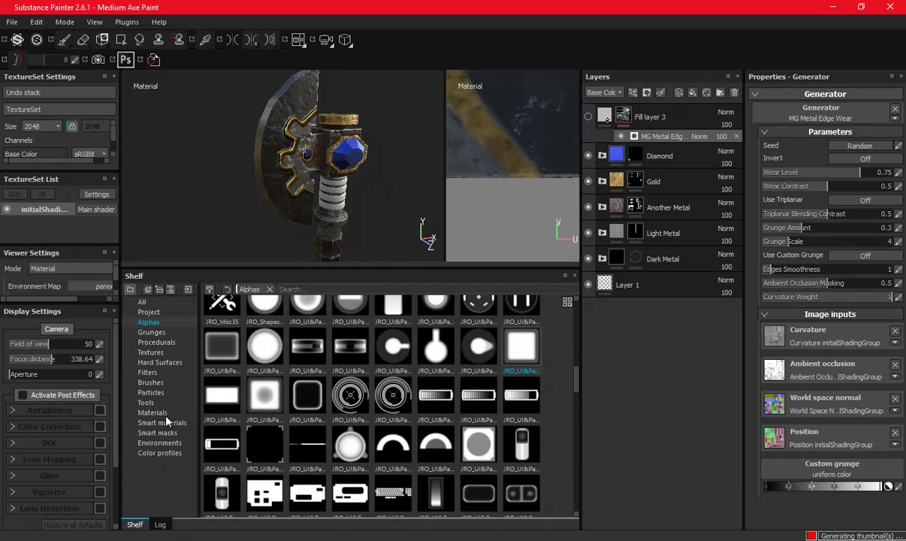
{"action": "left_click", "coordinate": [162, 423]}
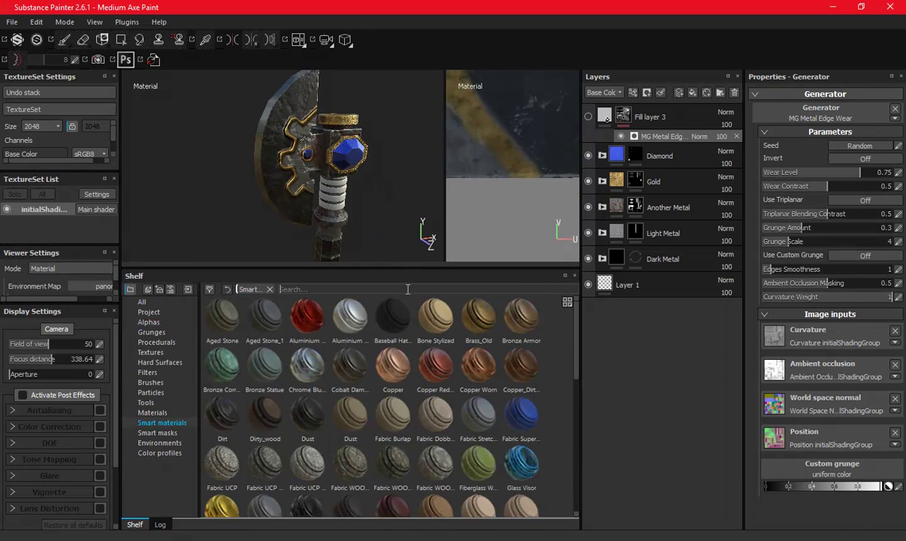
{"action": "type", "text": "lea"}
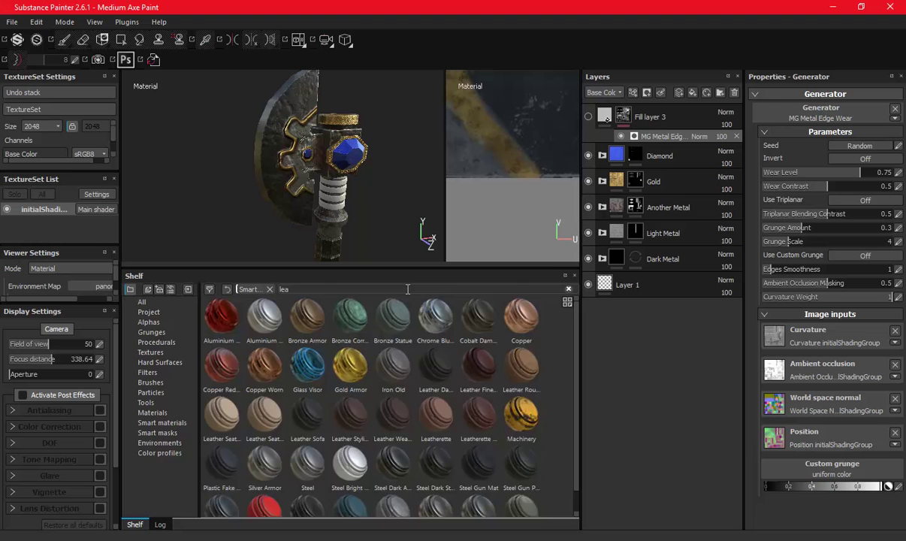
{"action": "type", "text": "t"}
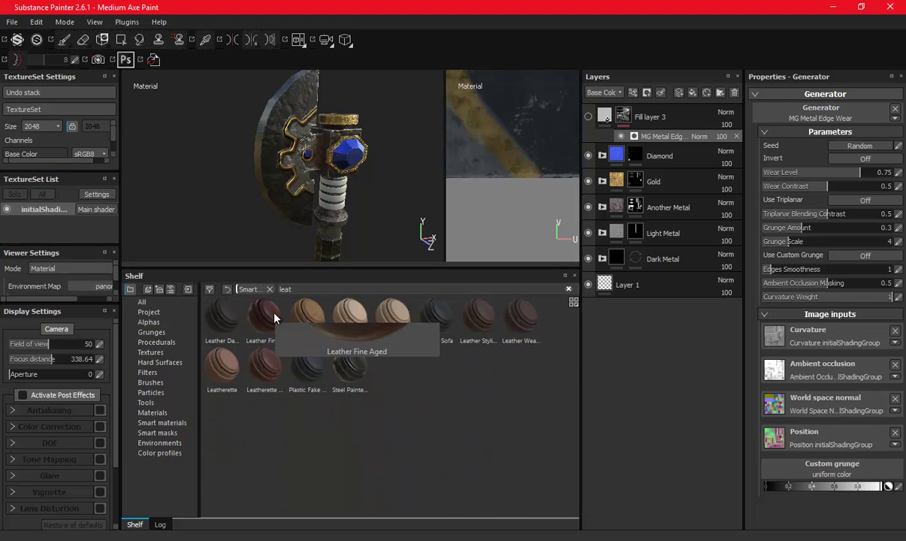
{"action": "mouse_move", "coordinate": [226, 314]}
{"action": "left_mouse_down"}
{"action": "mouse_move", "coordinate": [685, 143]}
{"action": "mouse_move", "coordinate": [667, 146]}
{"action": "left_mouse_up"}
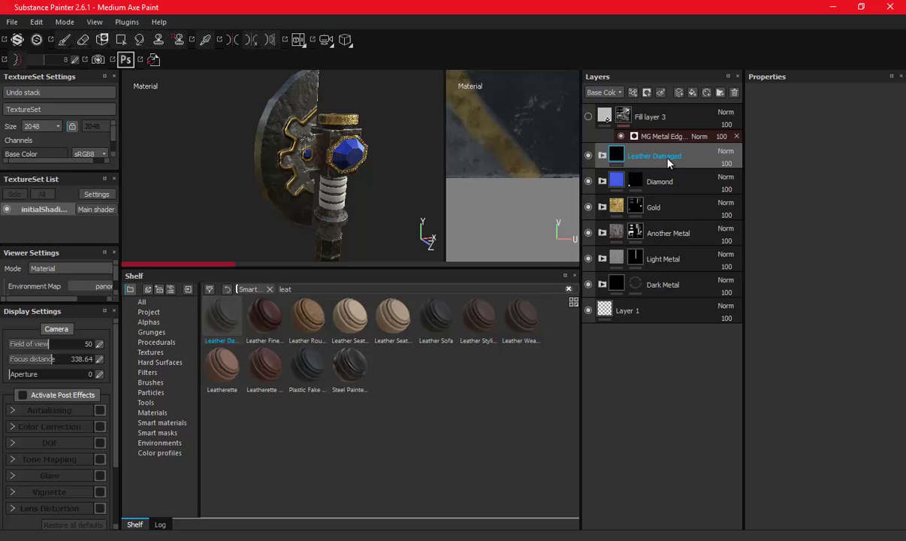
- Shrink the shelf to enlarge the 3D view and zoom in on the axe handle
{"action": "right_click", "coordinate": [630, 149]}
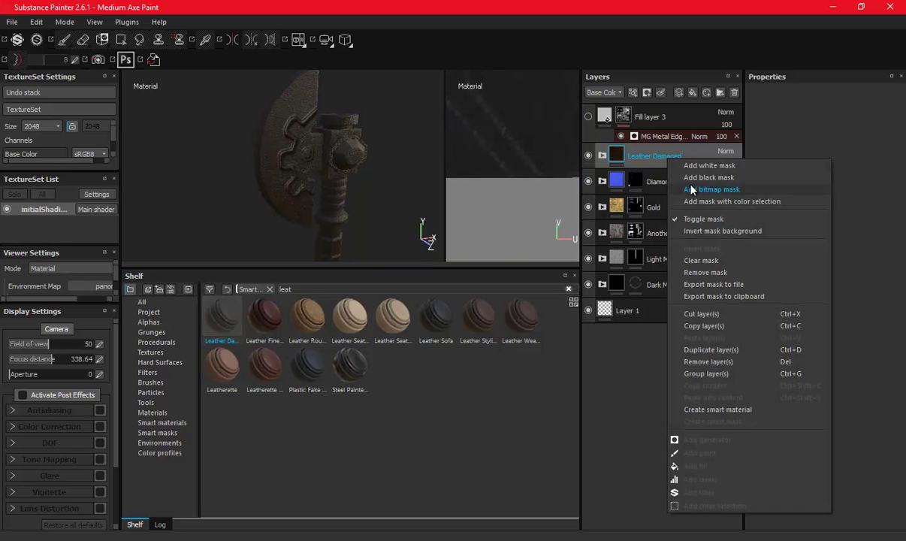
{"action": "left_click", "coordinate": [615, 153]}
{"action": "left_click_drag", "start_coordinate": [377, 268], "coordinate": [378, 442]}
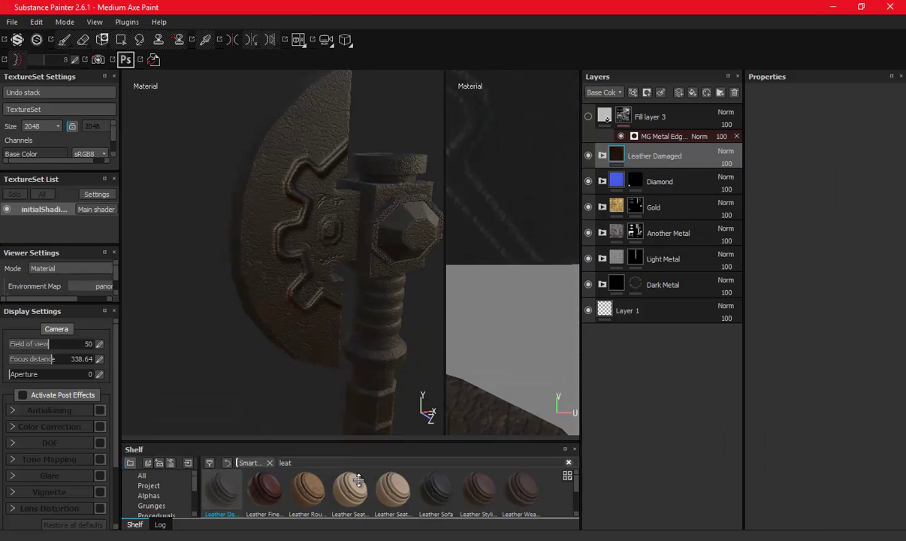
{"action": "mouse_move", "coordinate": [310, 310]}
{"action": "left_mouse_down", "text": "alt"}
{"action": "mouse_move", "coordinate": [279, 184]}
{"action": "mouse_move", "coordinate": [341, 286]}
{"action": "left_mouse_up", "text": "alt"}
{"action": "scroll", "coordinate": [340, 286], "scroll_direction": "up", "scroll_amount": 3}
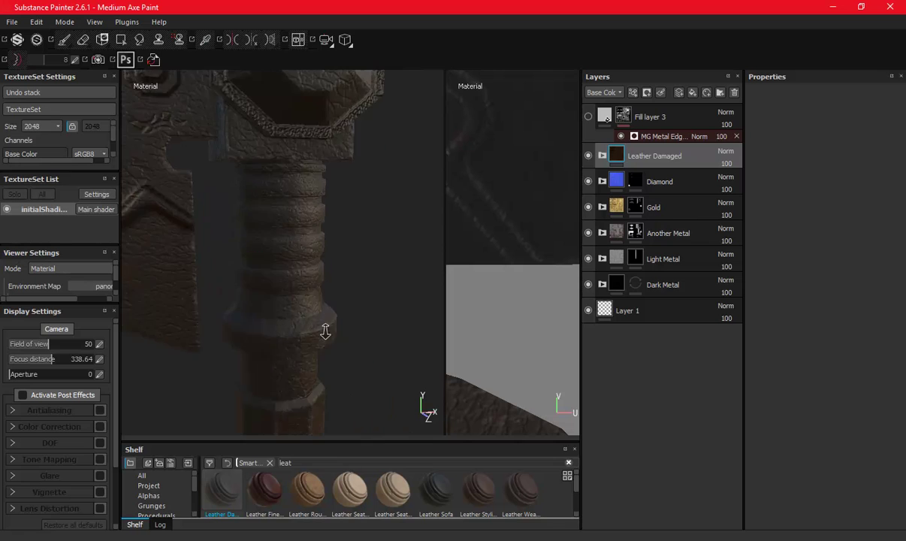
{"action": "scroll", "coordinate": [324, 330], "scroll_direction": "up", "scroll_amount": 3}
- Expand Leather Damaged and inspect the Damages and Dirt masks and their generators, including MG Dirt
{"action": "left_click", "coordinate": [602, 155]}
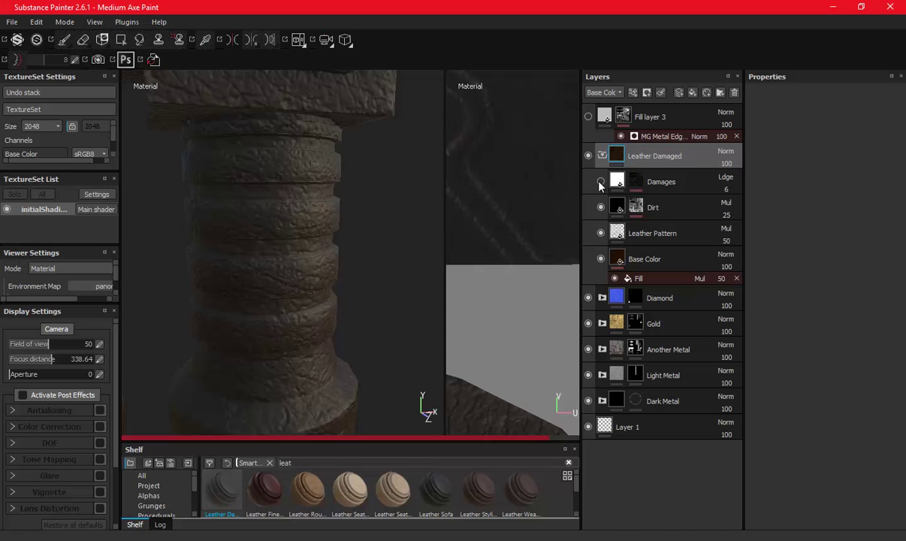
{"action": "left_click", "coordinate": [600, 182]}
{"action": "left_click", "coordinate": [636, 181]}
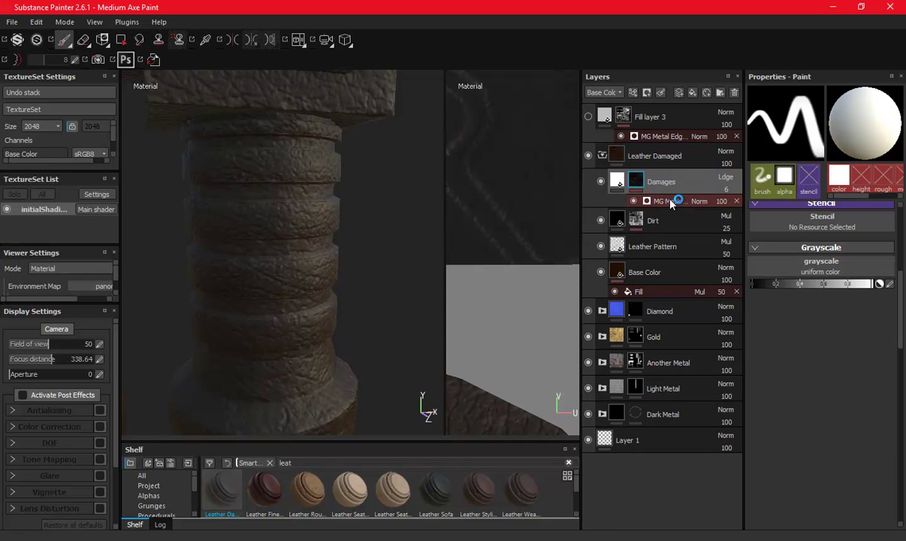
{"action": "left_click", "coordinate": [671, 201]}
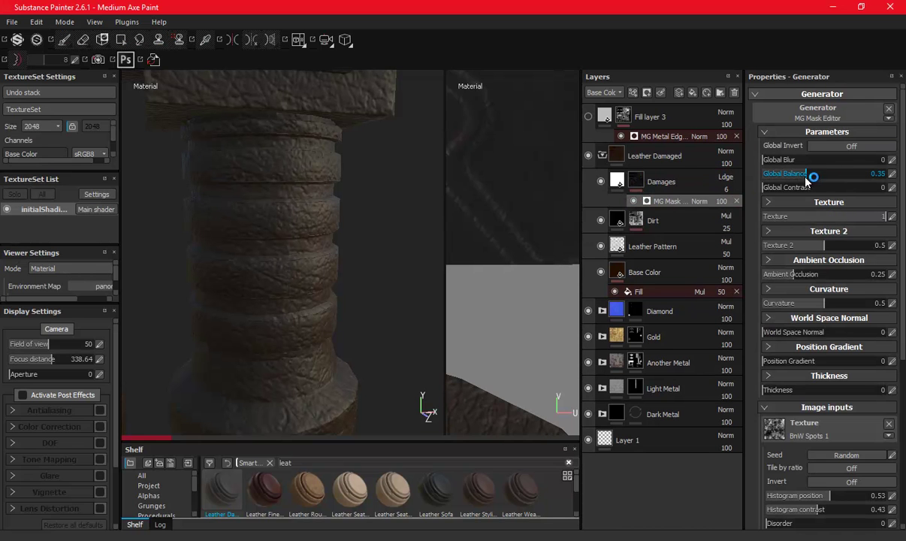
{"action": "left_click", "coordinate": [637, 221]}
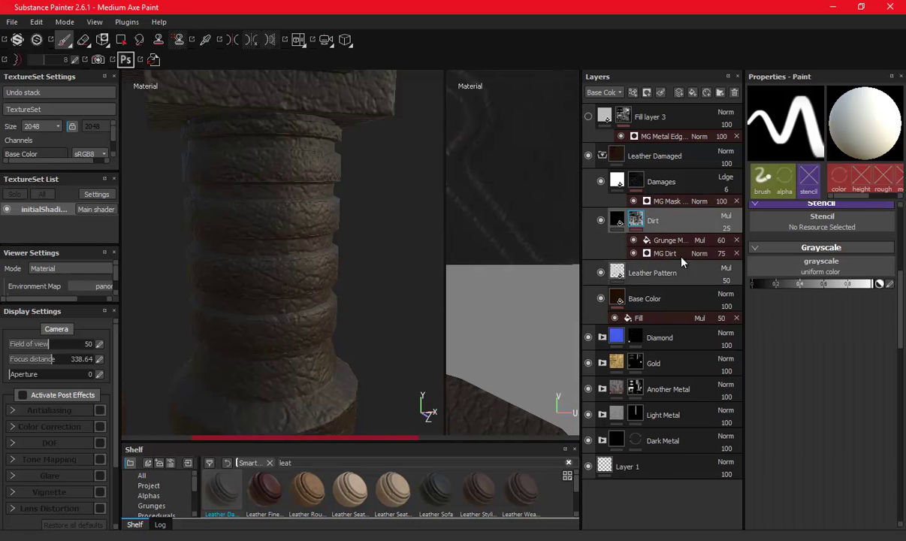
{"action": "left_click", "coordinate": [657, 240]}
{"action": "left_click", "coordinate": [671, 255]}
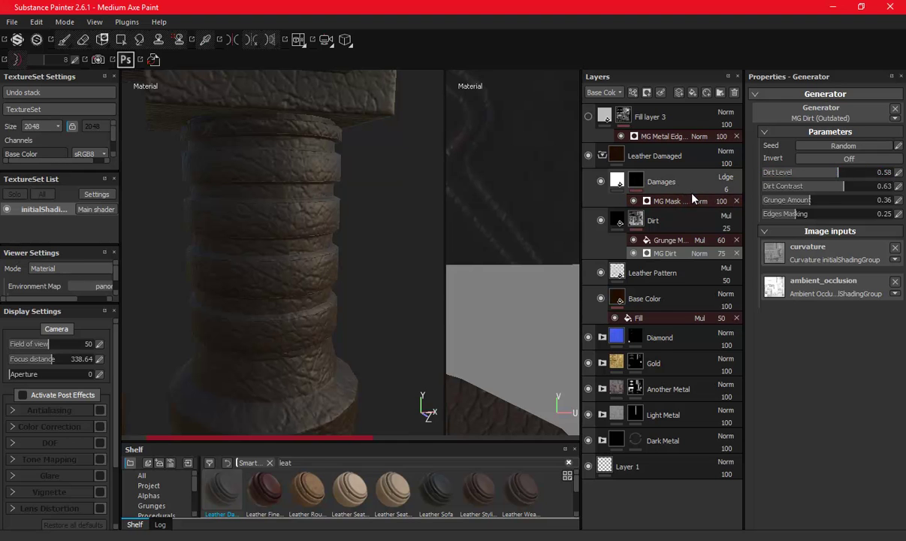
- Select the leather's Base Color layer and open its dark brown base colour picker
{"action": "left_click", "coordinate": [646, 299]}
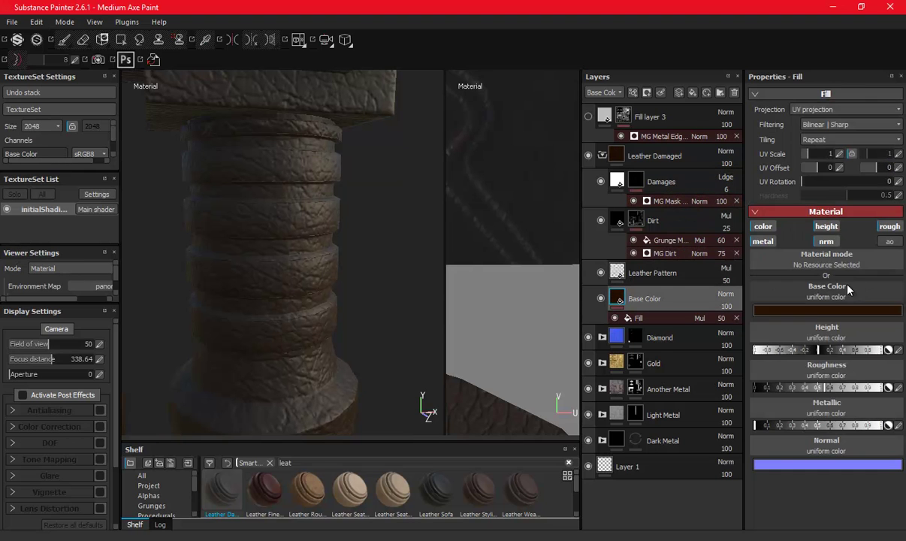
{"action": "left_click", "coordinate": [784, 295]}
{"action": "left_click_drag", "start_coordinate": [815, 321], "coordinate": [830, 372]}
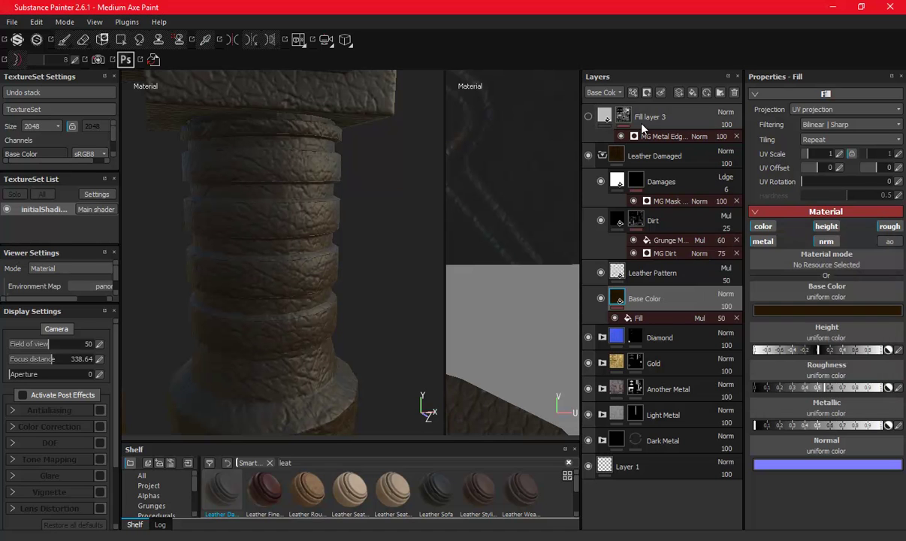
- Create a new folder named Leather and move Leather Damaged into it
{"action": "left_click", "coordinate": [602, 155]}
{"action": "left_click", "coordinate": [653, 161]}
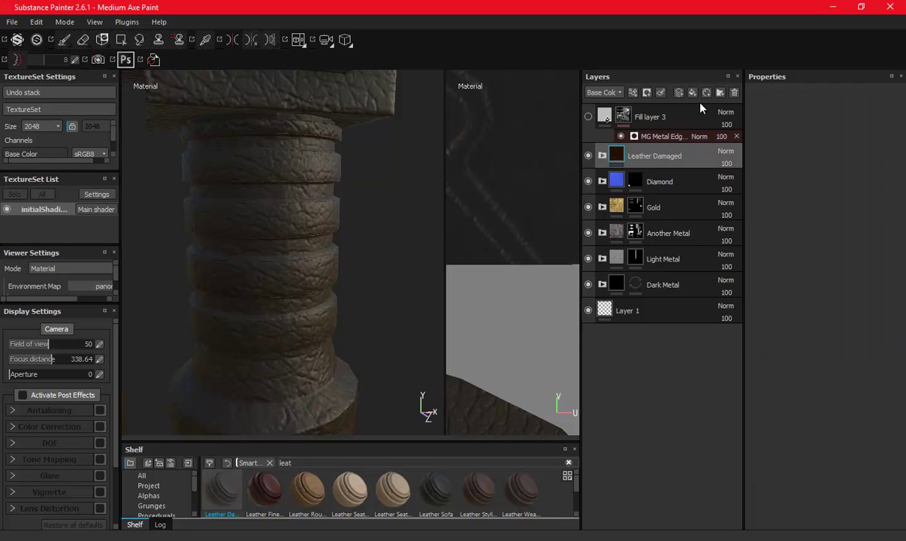
{"action": "left_click", "coordinate": [720, 93]}
{"action": "double_click", "coordinate": [641, 156]}
{"action": "type", "text": "Leather"}
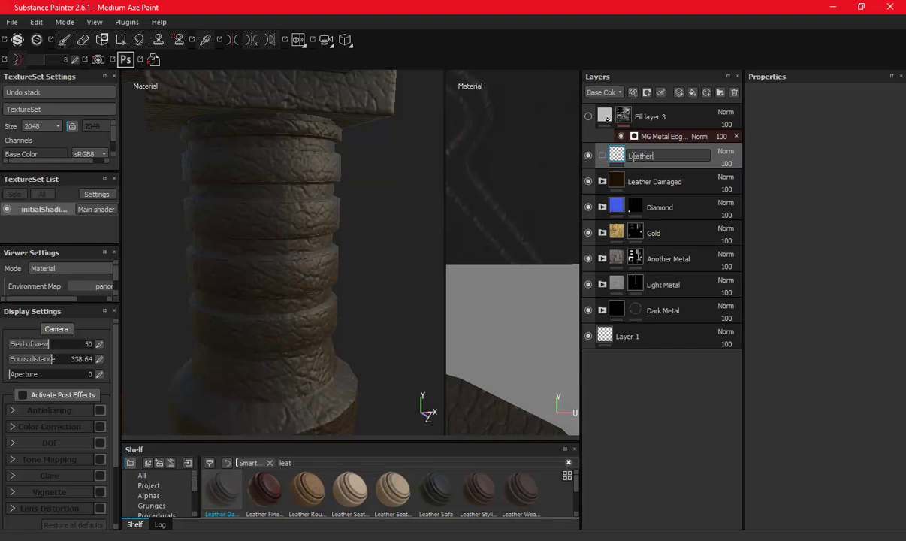
{"action": "key", "text": "Return"}
{"action": "left_click_drag", "start_coordinate": [667, 185], "coordinate": [658, 161]}
- Give the Leather folder a black mask and polygon-fill all five handle rings in mesh mode
{"action": "right_click", "coordinate": [640, 154]}
{"action": "left_click", "coordinate": [661, 172]}
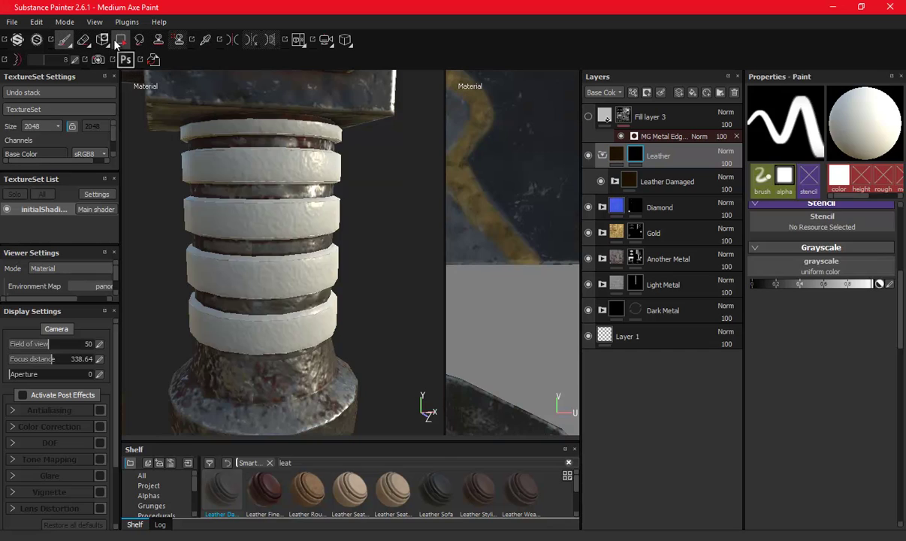
{"action": "left_click", "coordinate": [120, 39]}
{"action": "left_click", "coordinate": [822, 93]}
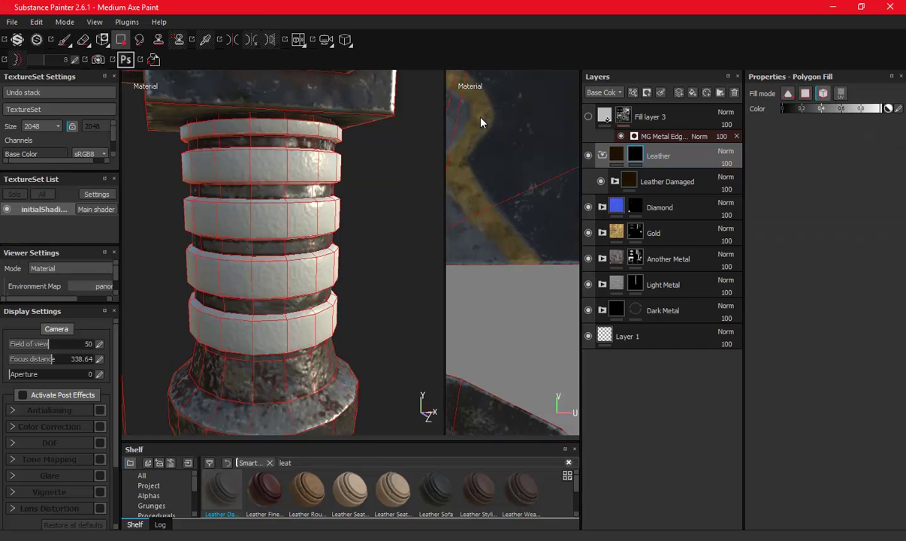
{"action": "left_click", "coordinate": [265, 174]}
{"action": "left_click", "coordinate": [255, 135]}
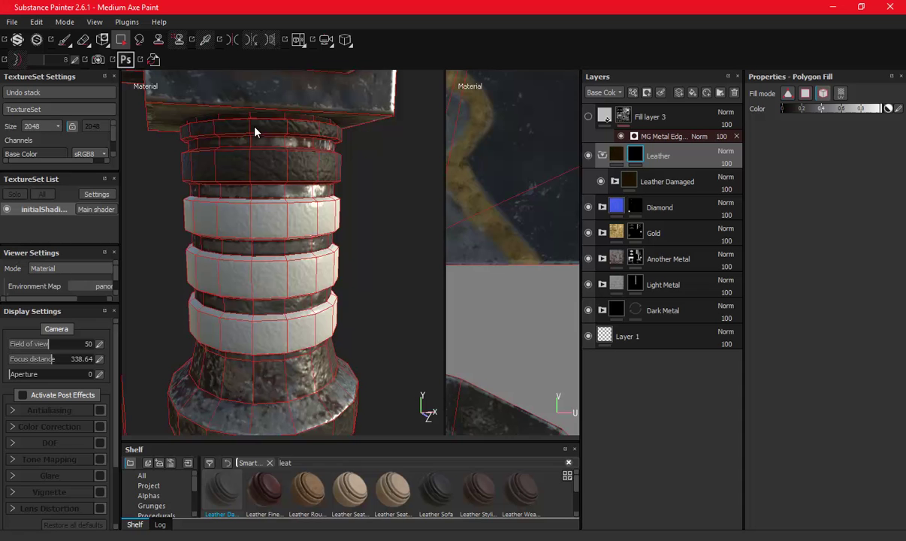
{"action": "left_click", "coordinate": [248, 263]}
{"action": "left_click", "coordinate": [273, 225]}
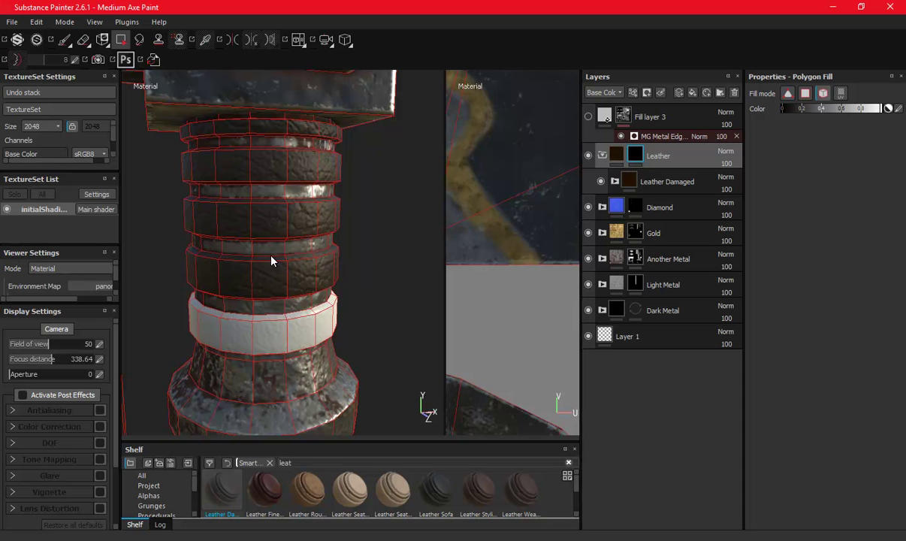
{"action": "left_click", "coordinate": [247, 317]}
{"action": "key", "text": "f"}
{"action": "scroll", "coordinate": [253, 187], "scroll_direction": "up", "scroll_amount": 3}
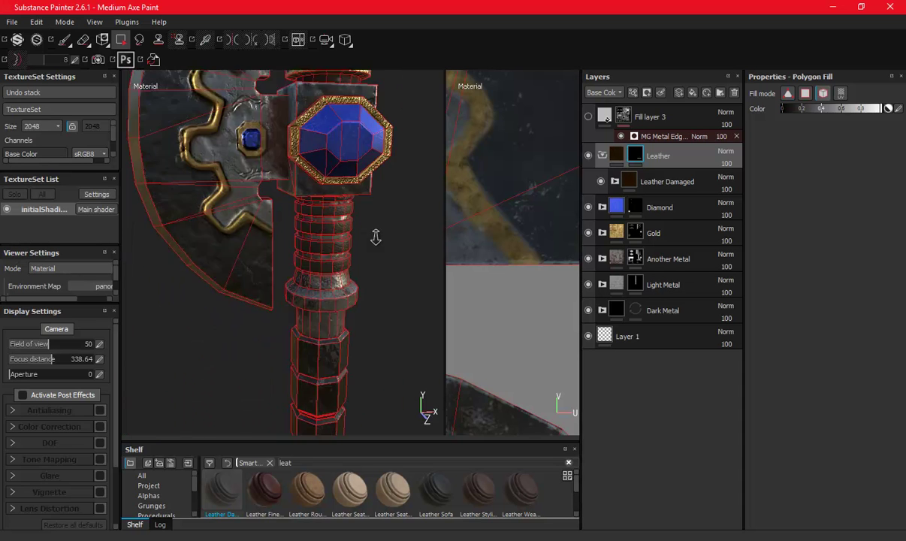
{"action": "scroll", "coordinate": [374, 235], "scroll_direction": "up", "scroll_amount": 3}
- Select the leather's Base Color layer and try a darker green base colour
{"action": "key", "text": "1"}
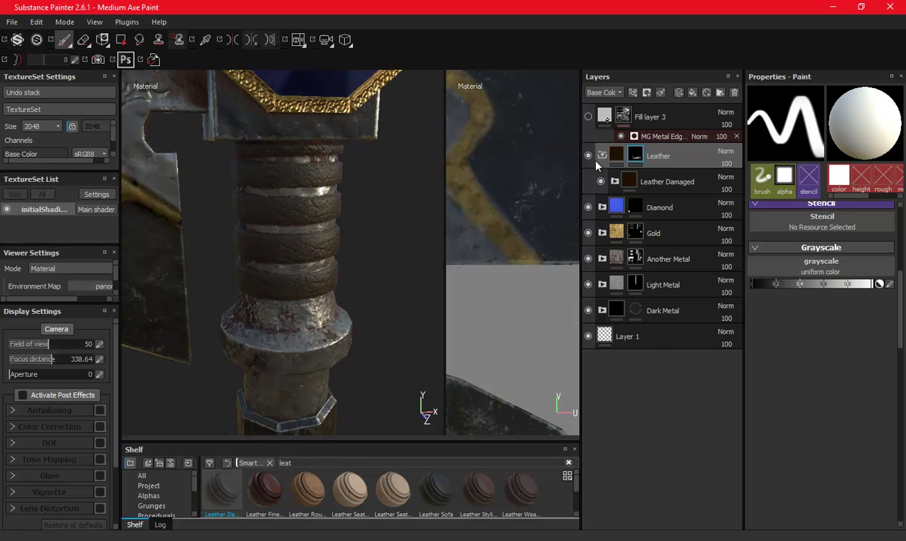
{"action": "left_click", "coordinate": [615, 181]}
{"action": "left_click", "coordinate": [639, 291]}
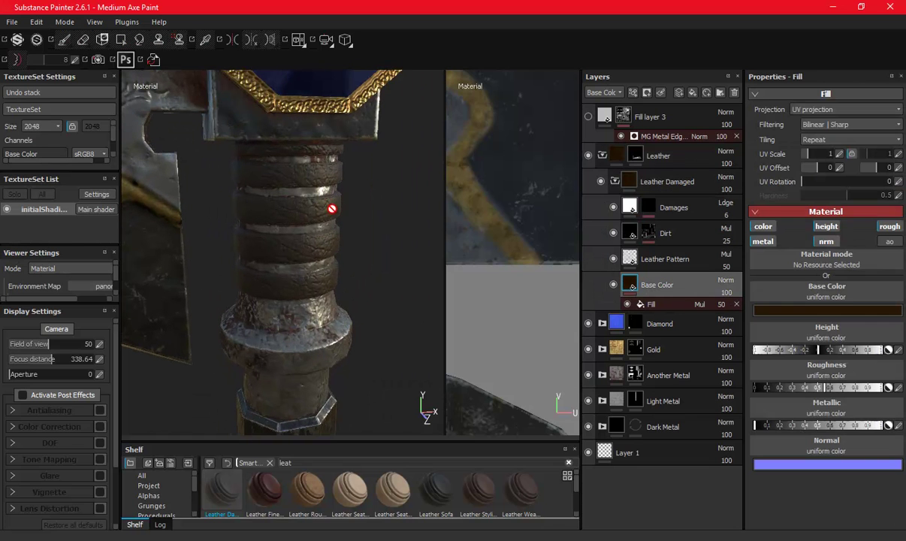
{"action": "scroll", "coordinate": [334, 208], "scroll_direction": "up", "scroll_amount": 2}
{"action": "left_click", "coordinate": [822, 314]}
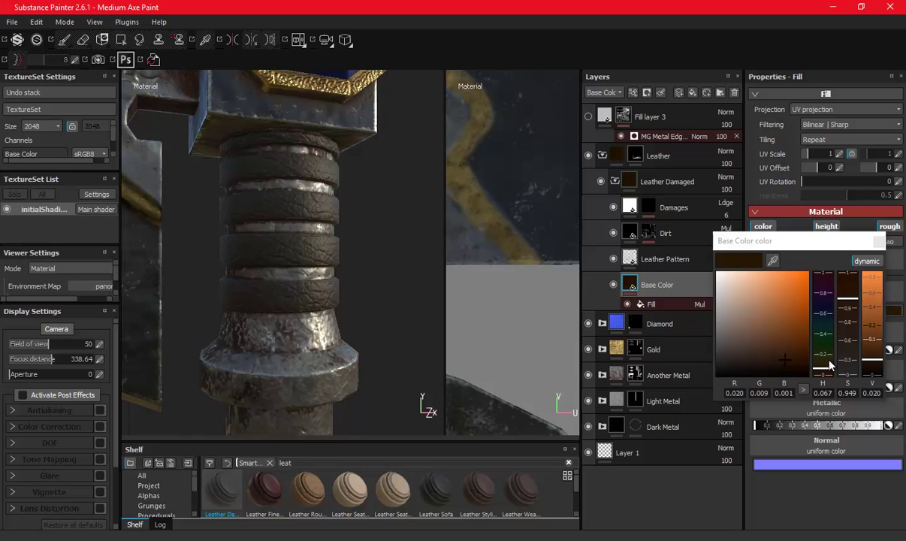
{"action": "left_click_drag", "start_coordinate": [830, 366], "coordinate": [822, 350]}
{"action": "left_click", "coordinate": [790, 342]}
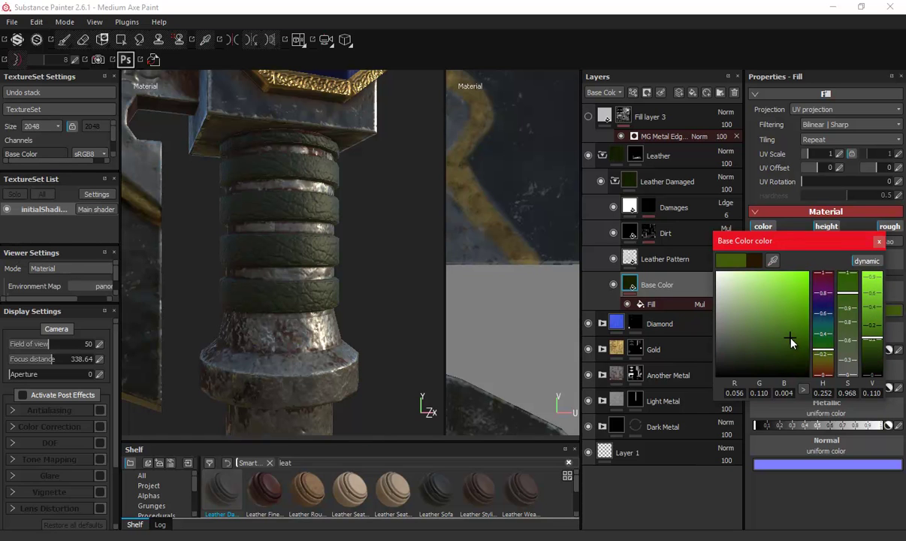
{"action": "left_click", "coordinate": [830, 347]}
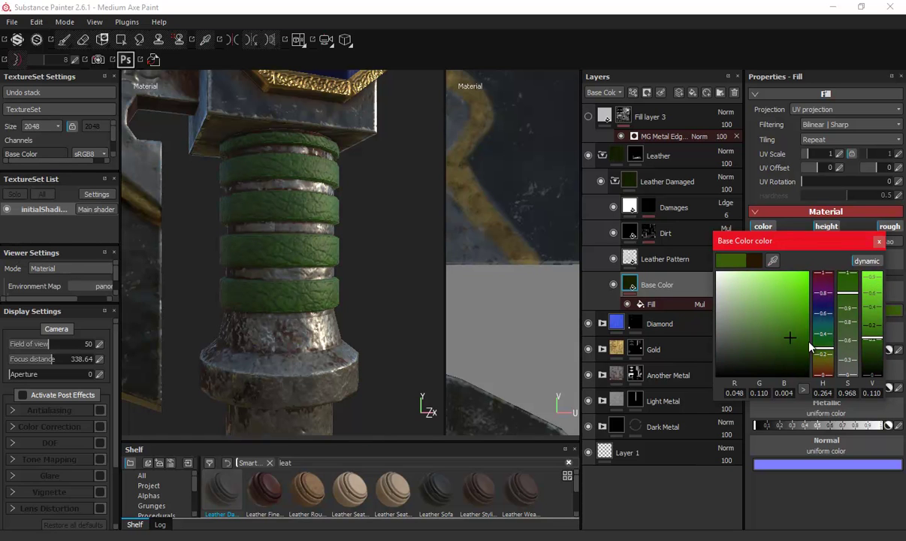
{"action": "left_click_drag", "start_coordinate": [791, 348], "coordinate": [793, 364]}
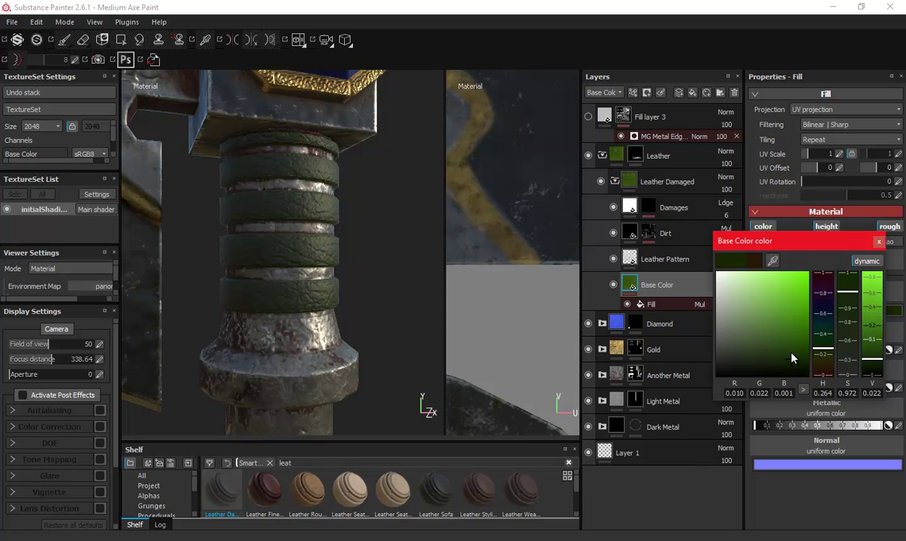
{"action": "left_click", "coordinate": [879, 242]}
{"action": "left_click_drag", "start_coordinate": [405, 239], "coordinate": [321, 26], "text": "alt"}
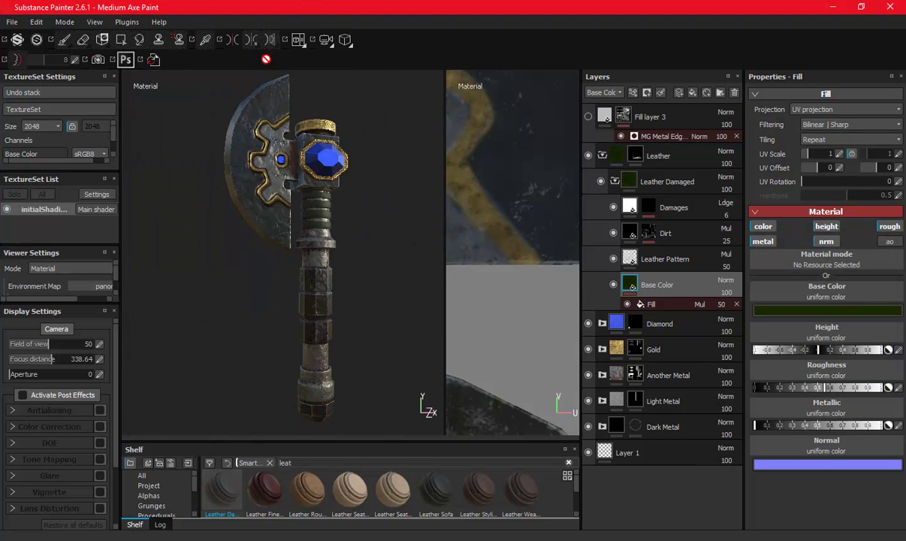
{"action": "left_click_drag", "start_coordinate": [303, 228], "coordinate": [516, 384], "text": "alt"}
- Change the leather base colour back to a slightly brighter, warmer orange-brown
{"action": "left_click", "coordinate": [804, 310]}
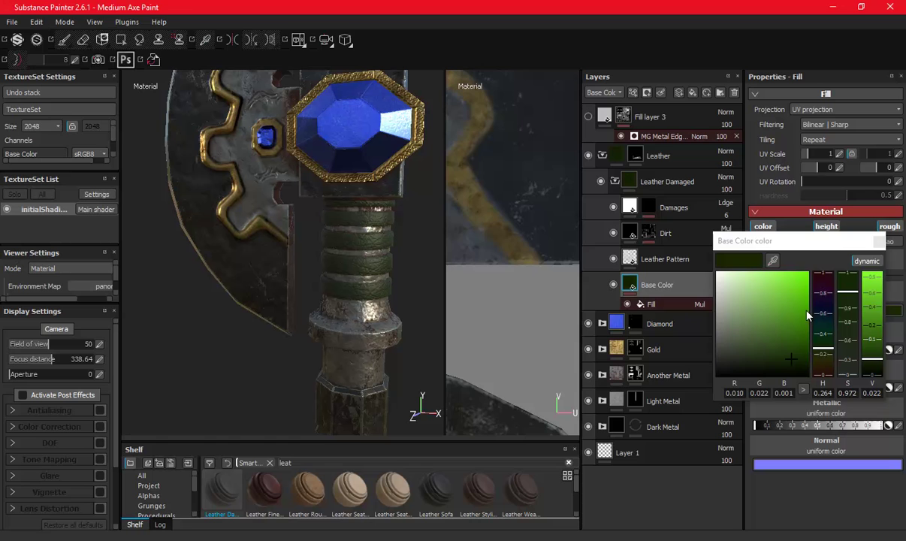
{"action": "left_click", "coordinate": [825, 371]}
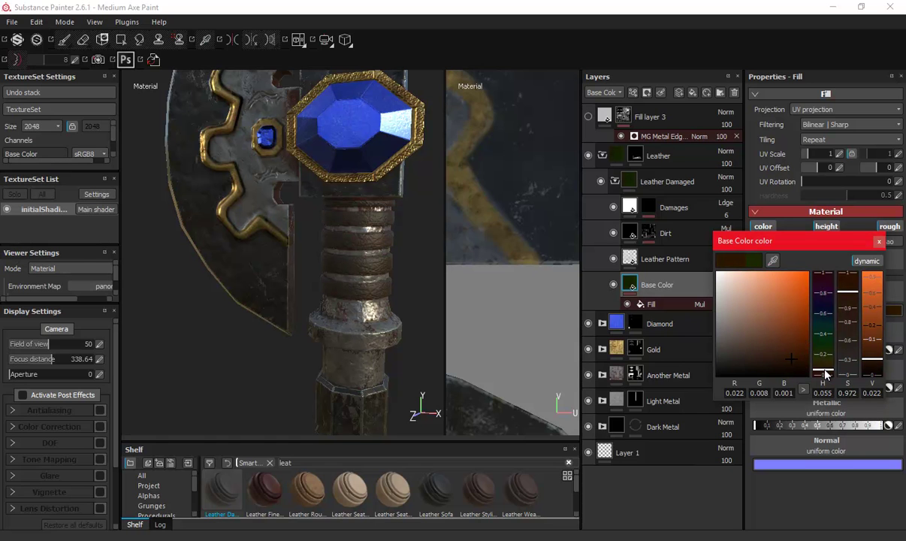
{"action": "left_click", "coordinate": [800, 349]}
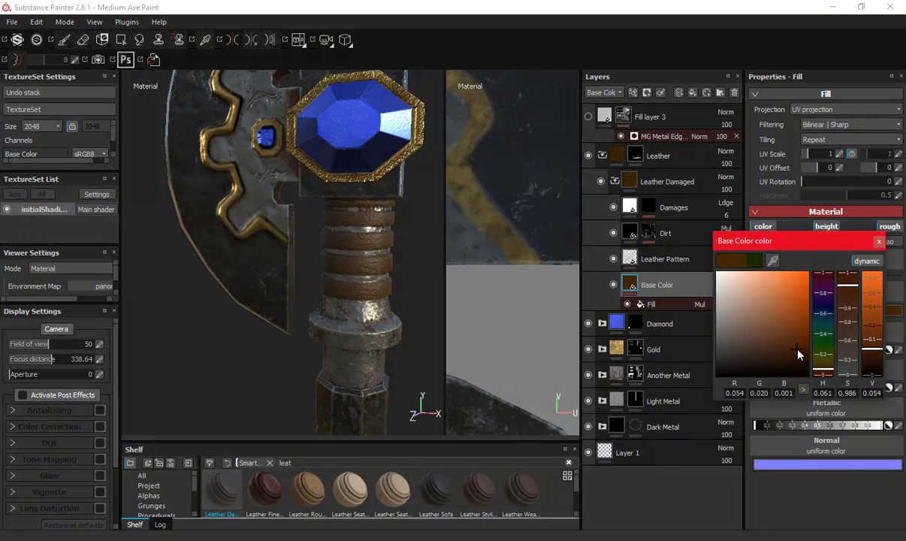
{"action": "left_click", "coordinate": [879, 241]}
{"action": "scroll", "coordinate": [277, 80], "scroll_direction": "down", "scroll_amount": 5}
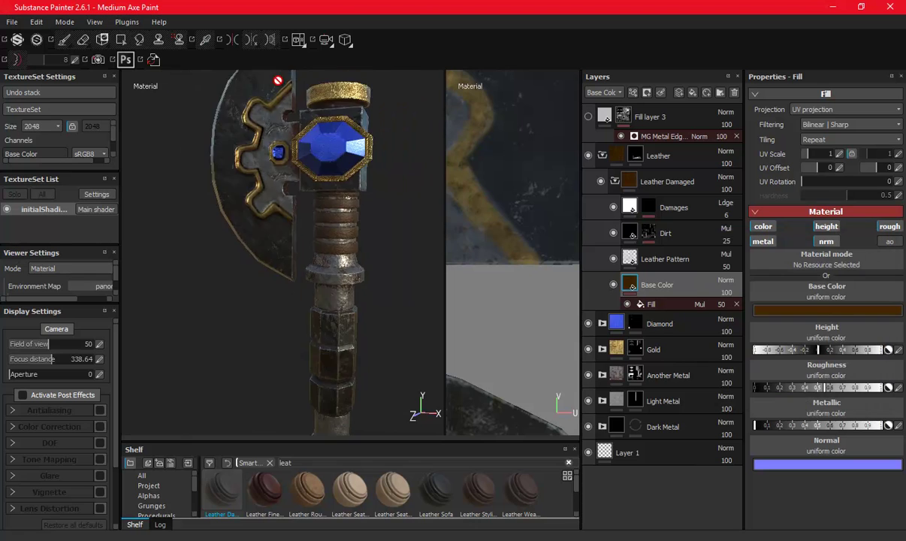
{"action": "left_click_drag", "start_coordinate": [315, 188], "coordinate": [284, 197], "text": "alt"}
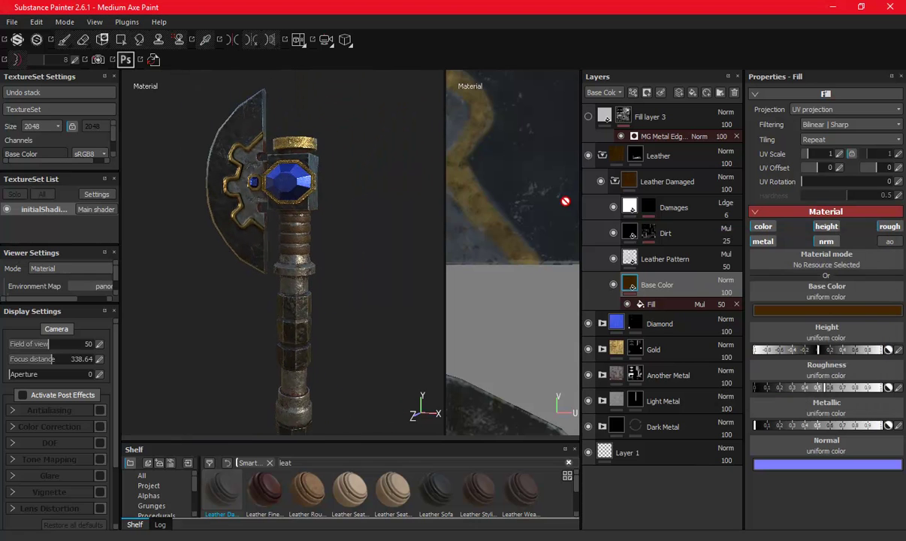
{"action": "left_click", "coordinate": [602, 156]}
- Turn Fill layer 3 back on and widen the TextureSet Settings panel
{"action": "left_click", "coordinate": [588, 116]}
{"action": "left_click_drag", "start_coordinate": [305, 258], "coordinate": [356, 205], "text": "alt"}
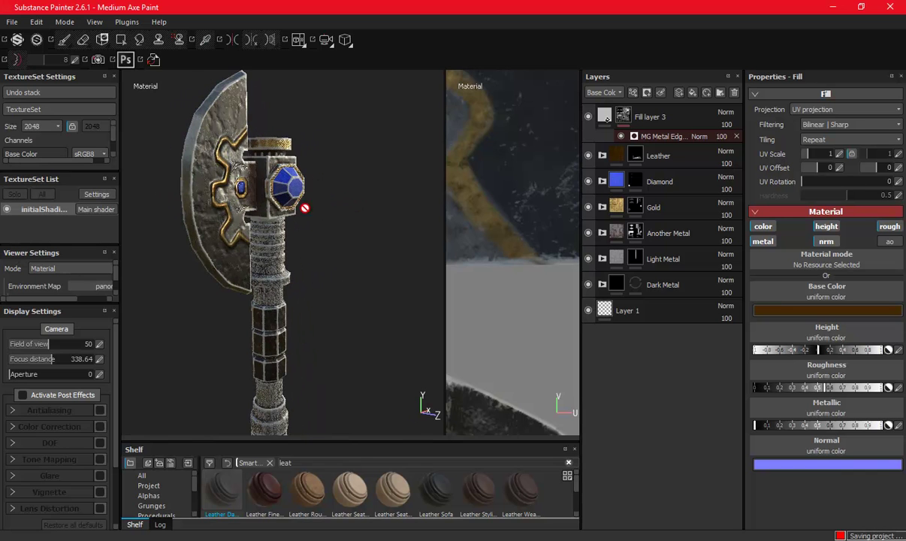
{"action": "left_click_drag", "start_coordinate": [281, 232], "coordinate": [252, 222], "text": "alt"}
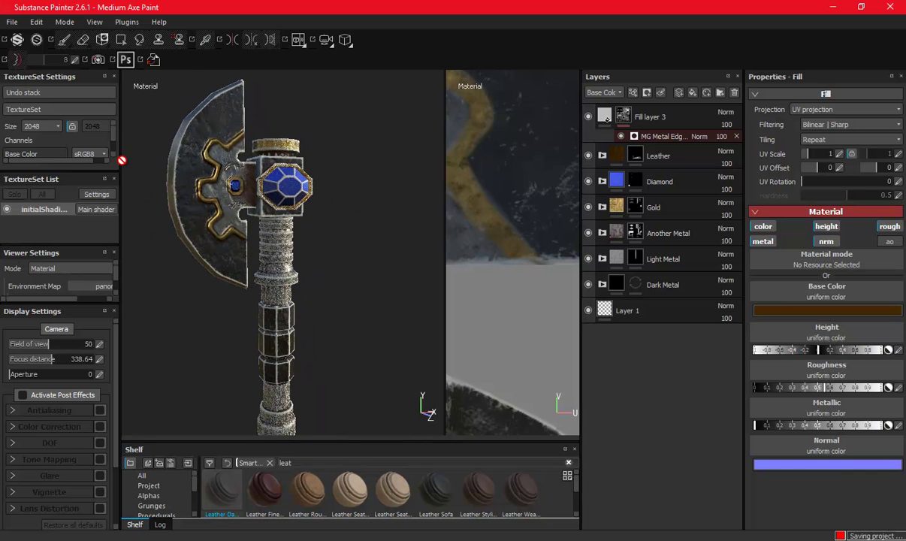
{"action": "left_click_drag", "start_coordinate": [119, 151], "coordinate": [165, 155]}
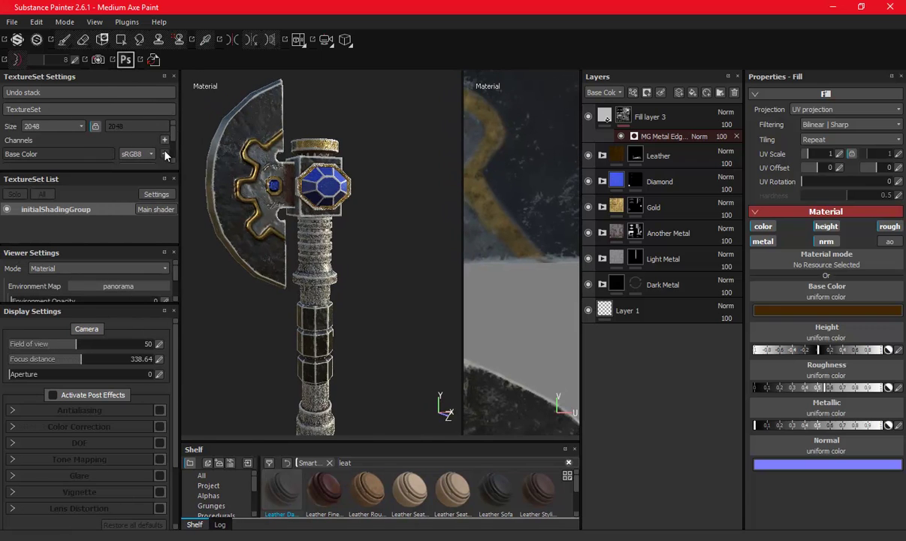
{"action": "left_click", "coordinate": [164, 141]}
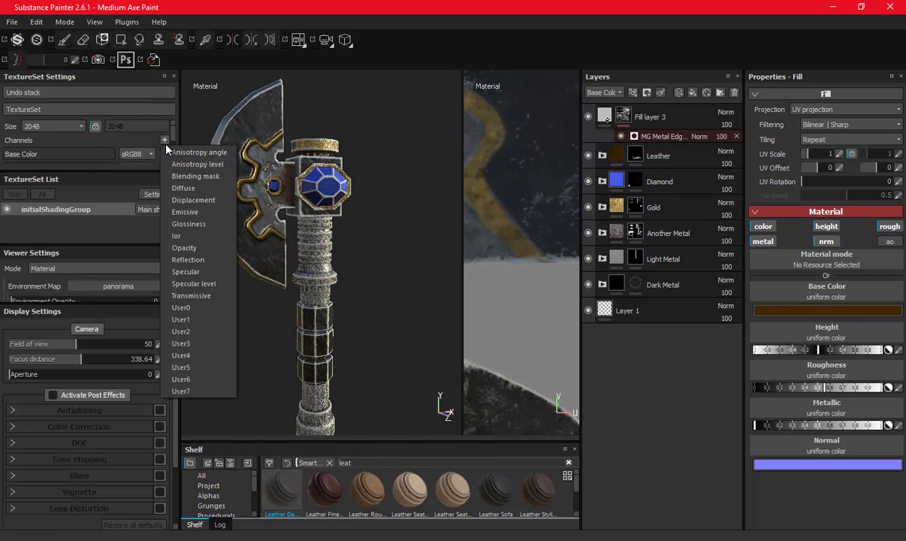
{"action": "left_click", "coordinate": [74, 158]}
{"action": "scroll", "coordinate": [86, 143], "scroll_direction": "down", "scroll_amount": 2}
{"action": "scroll", "coordinate": [86, 143], "scroll_direction": "down", "scroll_amount": 2}
{"action": "scroll", "coordinate": [89, 141], "scroll_direction": "down", "scroll_amount": 2}
{"action": "scroll", "coordinate": [105, 158], "scroll_direction": "up", "scroll_amount": 2}
- Bake the initialShadingGroup mesh maps at 2048 output size with the Normal map excluded
{"action": "left_click", "coordinate": [126, 159]}
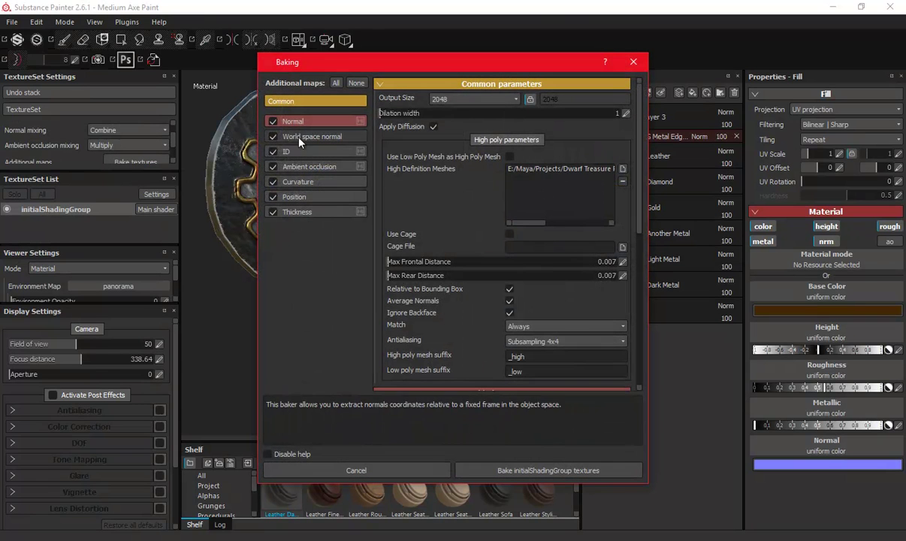
{"action": "left_click", "coordinate": [451, 98]}
{"action": "left_click", "coordinate": [436, 93]}
{"action": "left_click", "coordinate": [273, 121]}
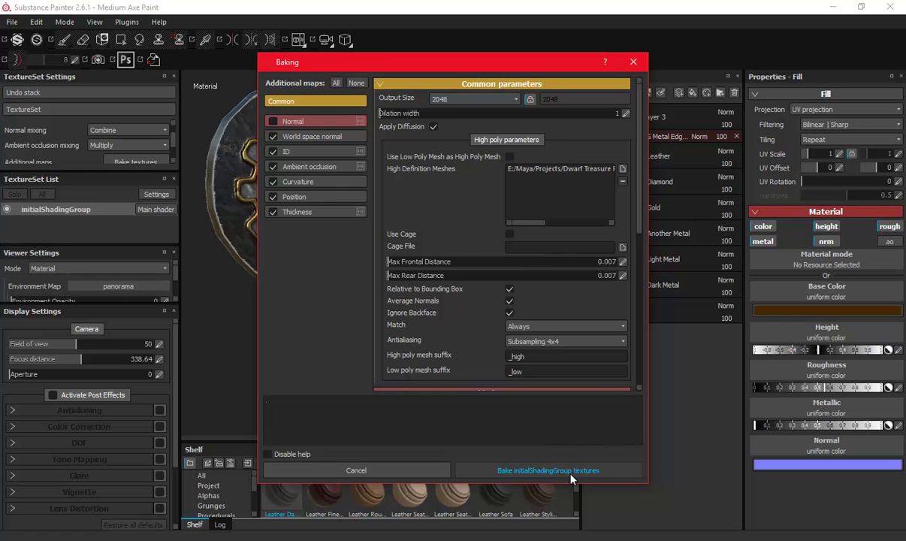
{"action": "left_click", "coordinate": [579, 471]}
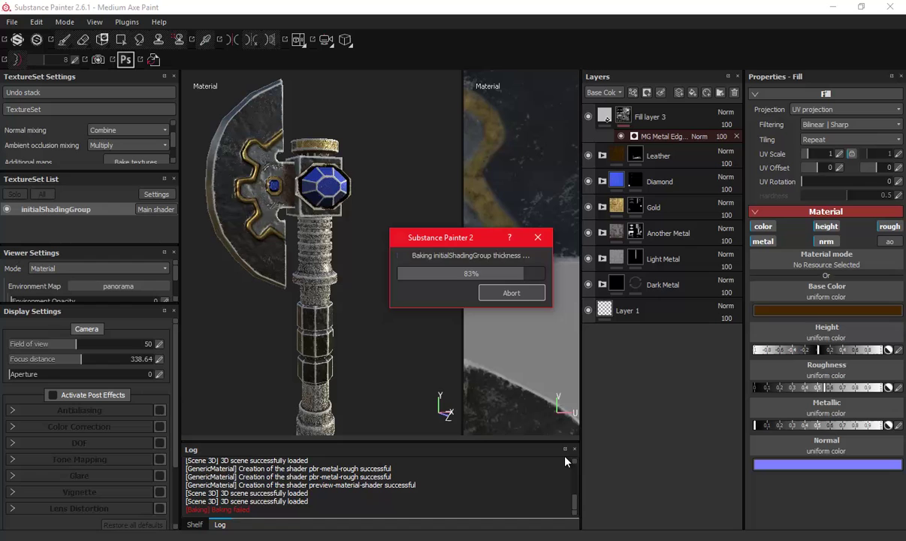
- Dismiss the Baking finished notice once the mesh-map bake completes
{"action": "key", "text": "Return"}
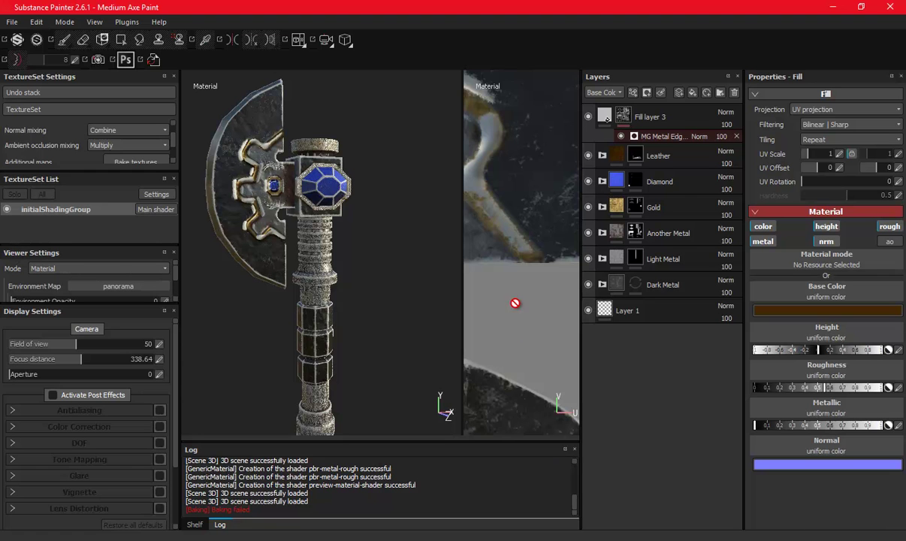
- Lower Fill layer 3's MG Metal Edge Wear level from 0.75 to 0.5
{"action": "left_click", "coordinate": [194, 524]}
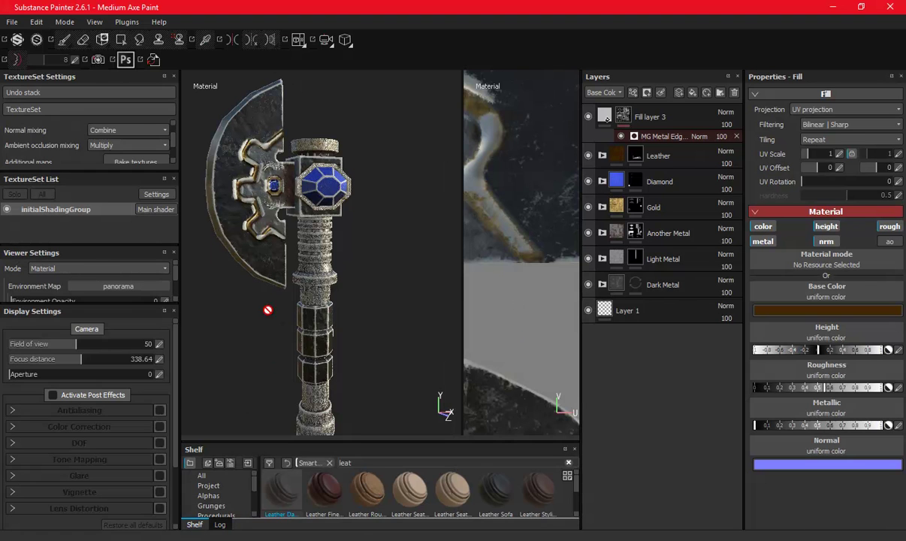
{"action": "scroll", "coordinate": [267, 310], "scroll_direction": "up", "scroll_amount": 2}
{"action": "scroll", "coordinate": [274, 285], "scroll_direction": "up", "scroll_amount": 2}
{"action": "scroll", "coordinate": [279, 248], "scroll_direction": "up", "scroll_amount": 2}
{"action": "scroll", "coordinate": [292, 358], "scroll_direction": "up", "scroll_amount": 3}
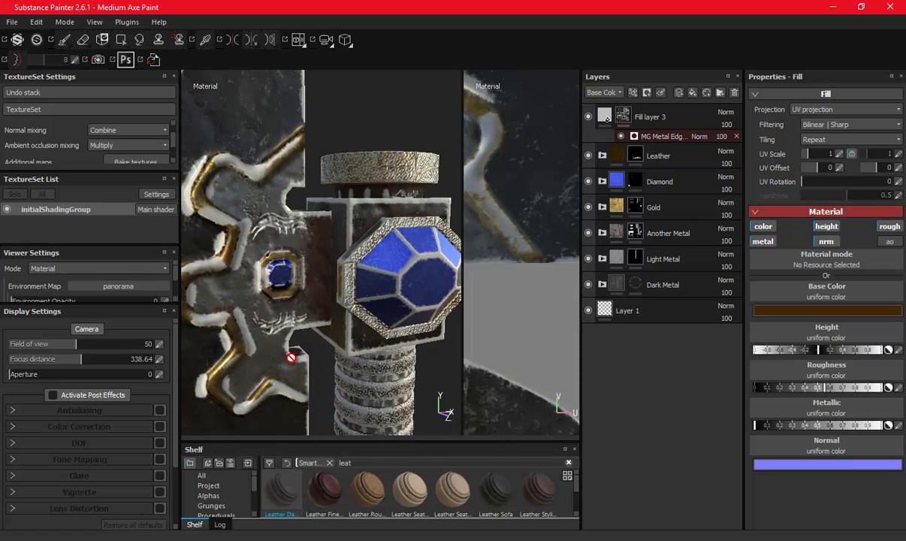
{"action": "left_click_drag", "start_coordinate": [291, 358], "coordinate": [316, 338], "text": "alt"}
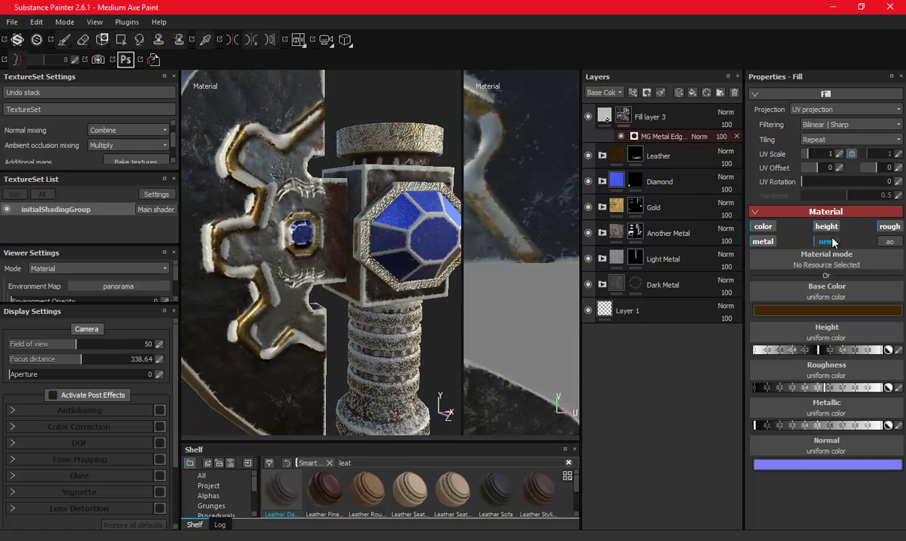
{"action": "left_click", "coordinate": [623, 136]}
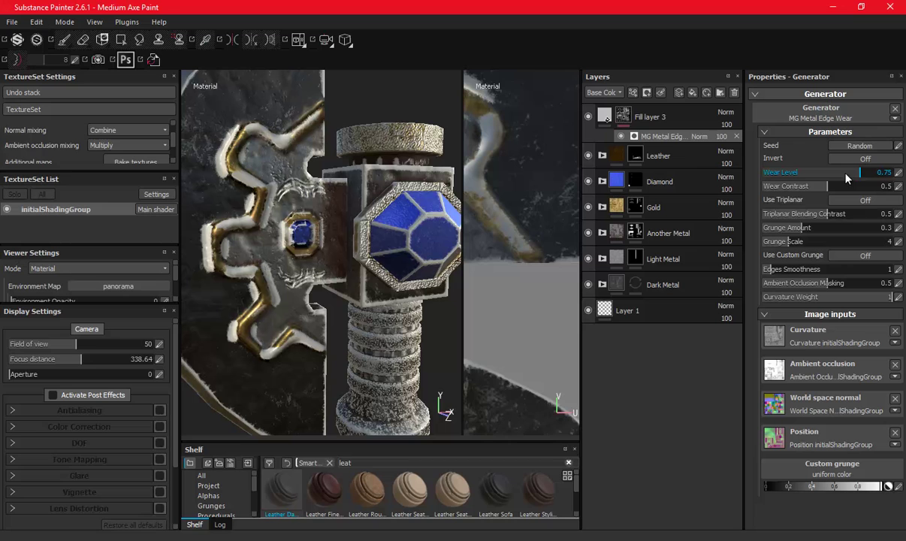
{"action": "left_click_drag", "start_coordinate": [846, 174], "coordinate": [837, 174]}
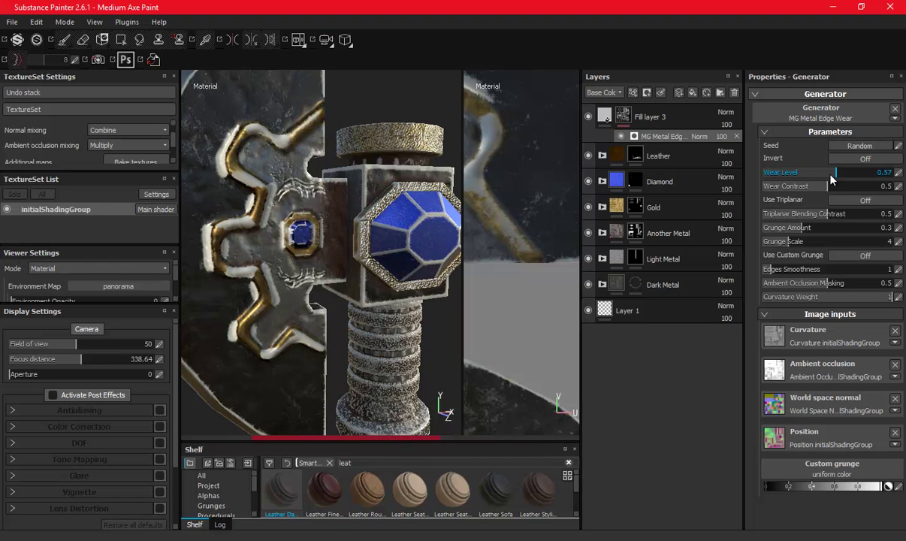
{"action": "left_click_drag", "start_coordinate": [831, 178], "coordinate": [828, 179]}
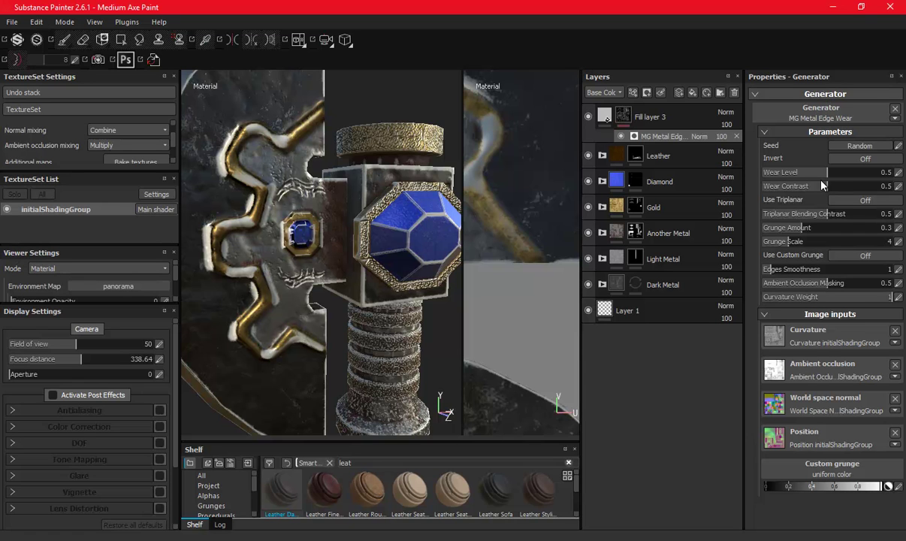
- Try a Multiply blend on the edge wear, undo it, and toggle Fill layer 3 to compare
{"action": "left_click_drag", "start_coordinate": [287, 355], "coordinate": [315, 286], "text": "alt"}
{"action": "middle_click_drag", "start_coordinate": [314, 286], "coordinate": [302, 269], "text": "alt"}
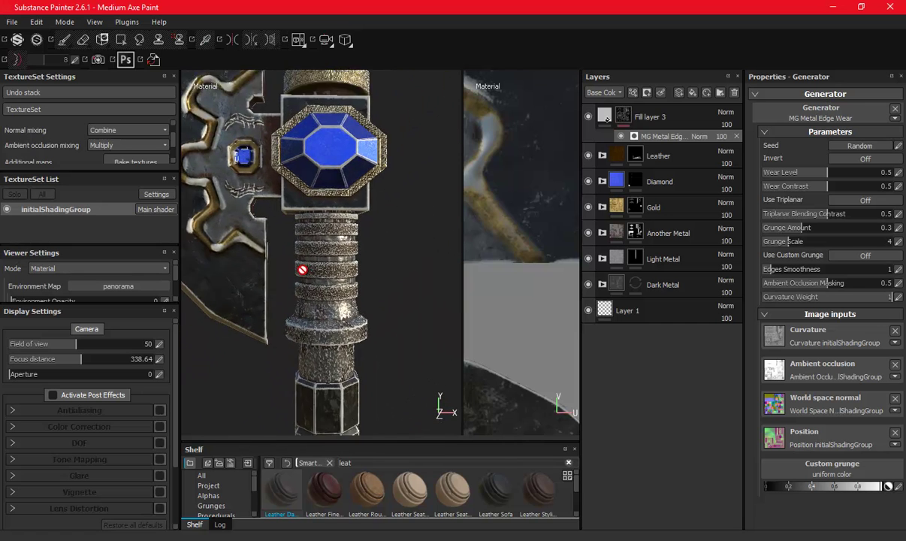
{"action": "left_click", "coordinate": [623, 114]}
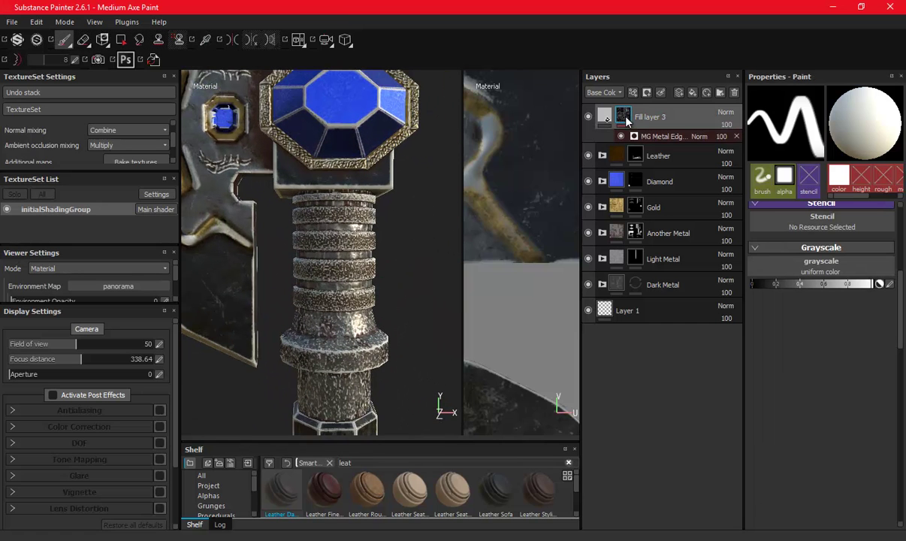
{"action": "left_click", "coordinate": [697, 138]}
{"action": "left_click", "coordinate": [673, 193]}
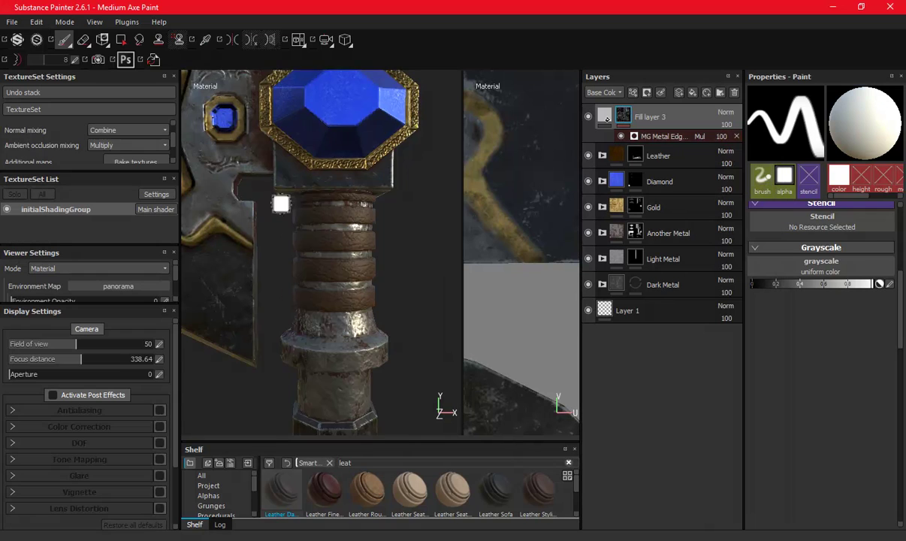
{"action": "left_click_drag", "start_coordinate": [280, 203], "coordinate": [340, 219], "text": "alt"}
{"action": "key", "text": "ctrl+z"}
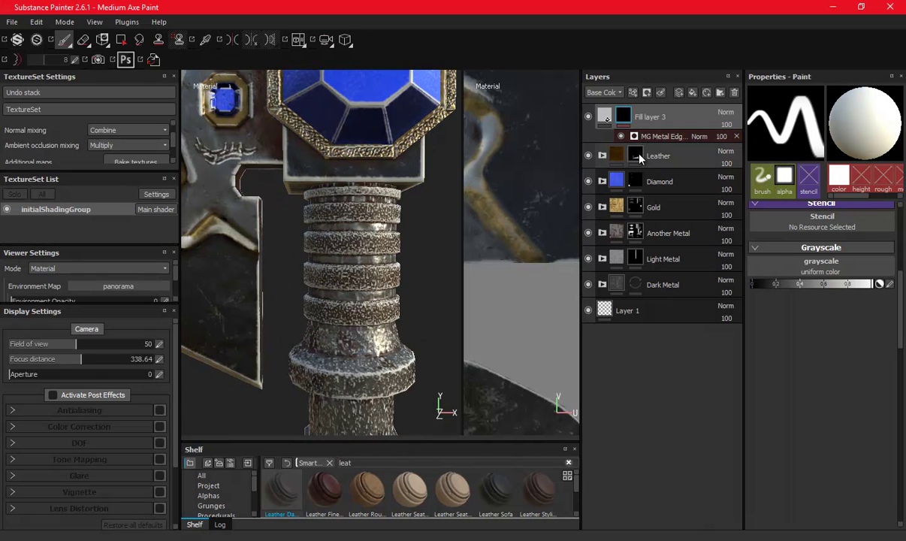
{"action": "left_click", "coordinate": [587, 116]}
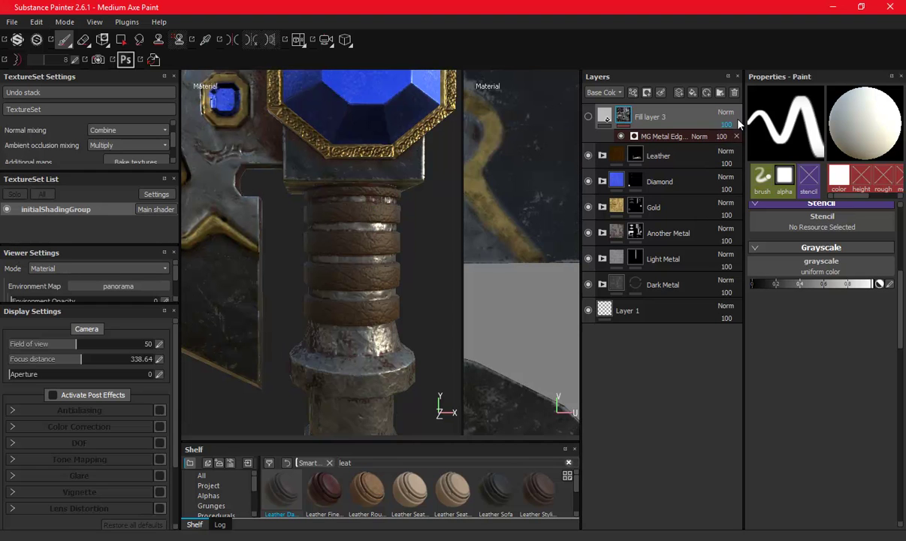
{"action": "left_click", "coordinate": [623, 118]}
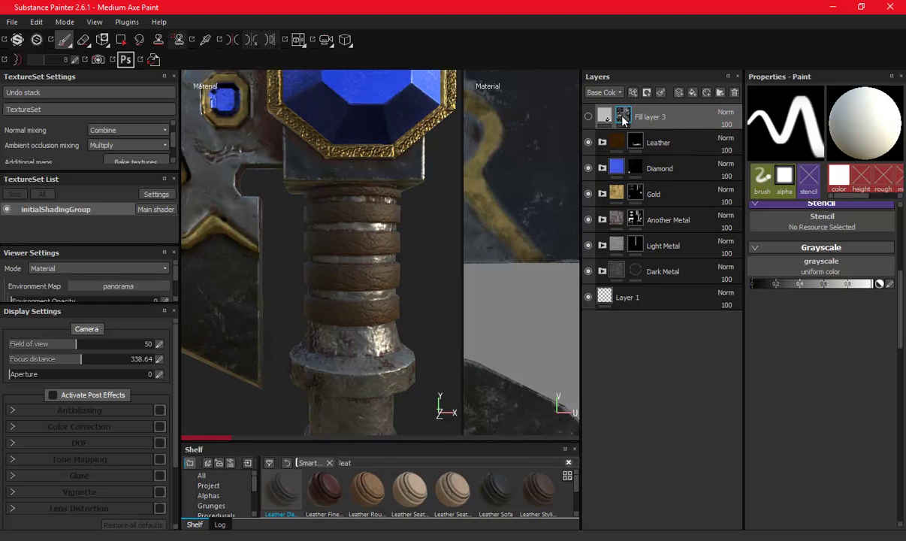
{"action": "left_click", "coordinate": [588, 117]}
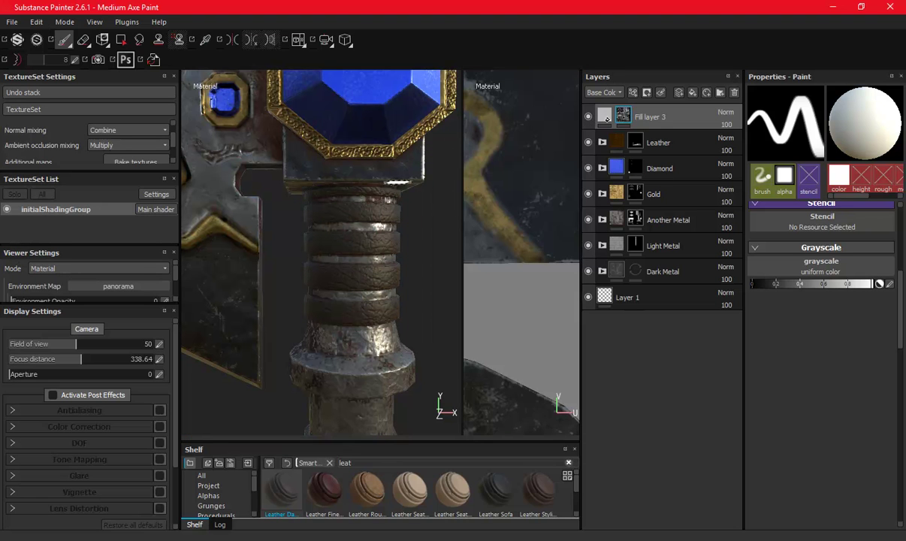
- Switch to polygon fill mode and reset Fill layer 3's mask to full white
{"action": "right_click", "coordinate": [627, 113]}
{"action": "left_click", "coordinate": [619, 117]}
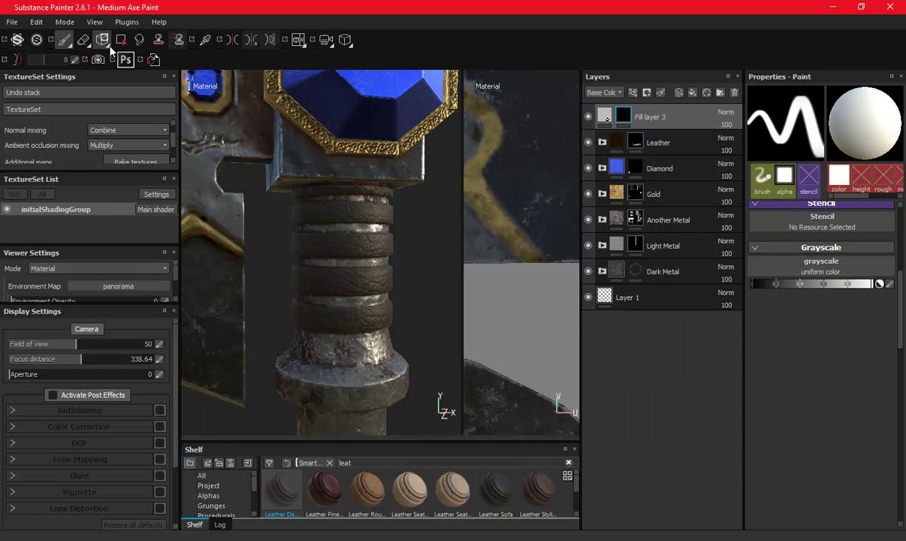
{"action": "key", "text": "4"}
{"action": "right_click", "coordinate": [635, 121]}
{"action": "left_click", "coordinate": [650, 123]}
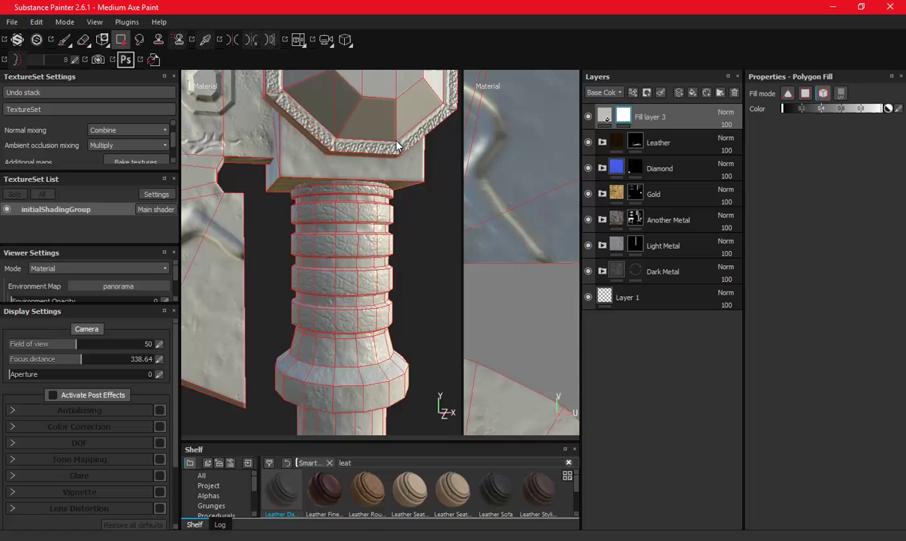
{"action": "scroll", "coordinate": [375, 239], "scroll_direction": "up", "scroll_amount": 3}
{"action": "scroll", "coordinate": [374, 239], "scroll_direction": "up", "scroll_amount": 2}
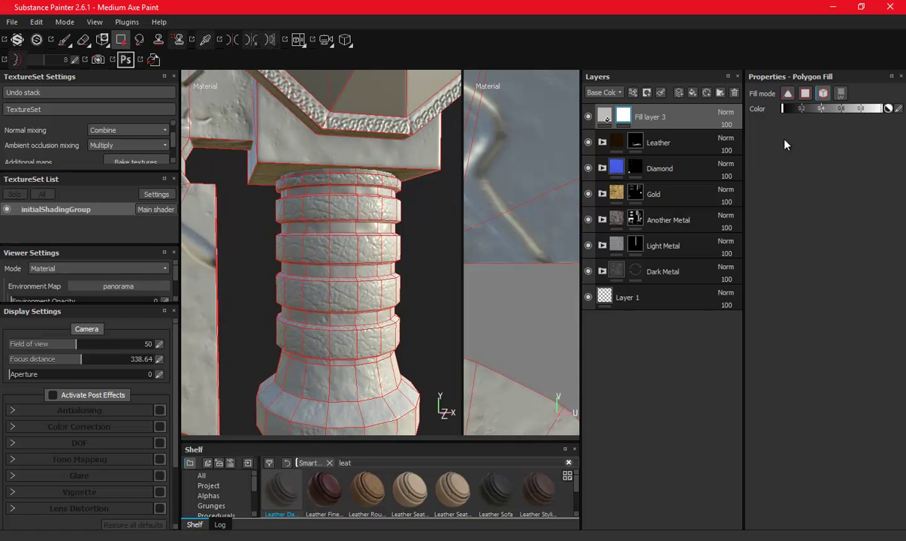
- Mask the five grip rings out of Fill layer 3 so the leather shows through
{"action": "left_click", "coordinate": [365, 186]}
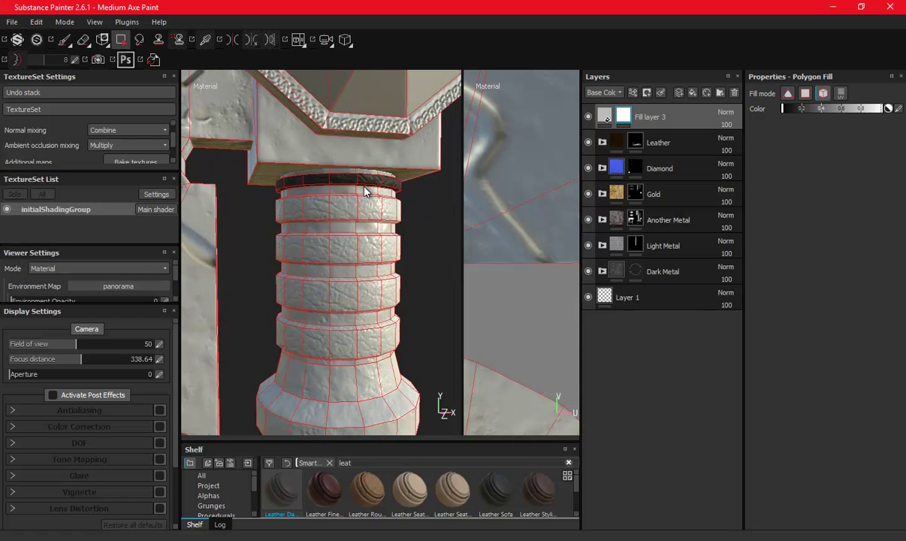
{"action": "left_click", "coordinate": [359, 212]}
{"action": "left_click", "coordinate": [357, 257]}
{"action": "left_click", "coordinate": [351, 300]}
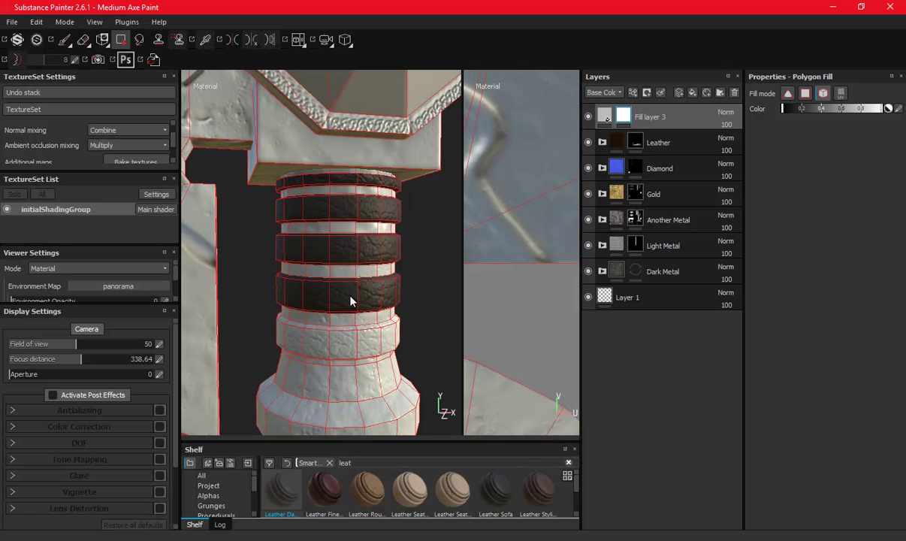
{"action": "left_click", "coordinate": [341, 339]}
{"action": "scroll", "coordinate": [426, 351], "scroll_direction": "down", "scroll_amount": 3}
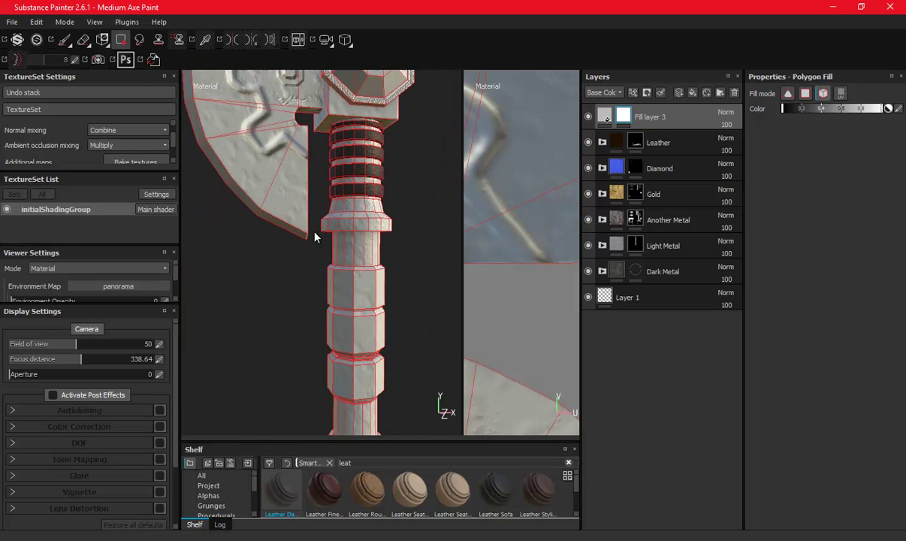
{"action": "middle_click_drag", "start_coordinate": [314, 232], "coordinate": [343, 121], "text": "alt"}
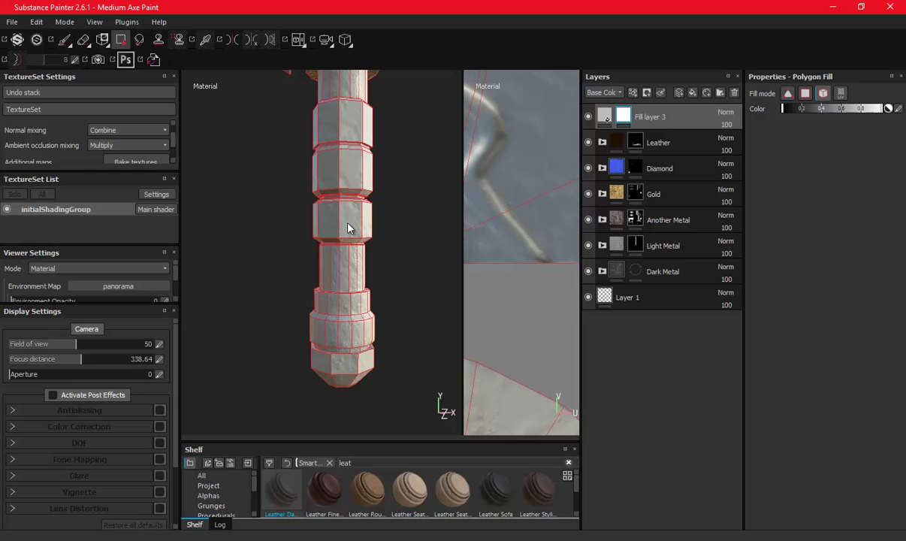
- Add an MG Metal Edge Wear generator to Fill layer 3's mask, blended with Multiply
{"action": "right_click", "coordinate": [656, 127]}
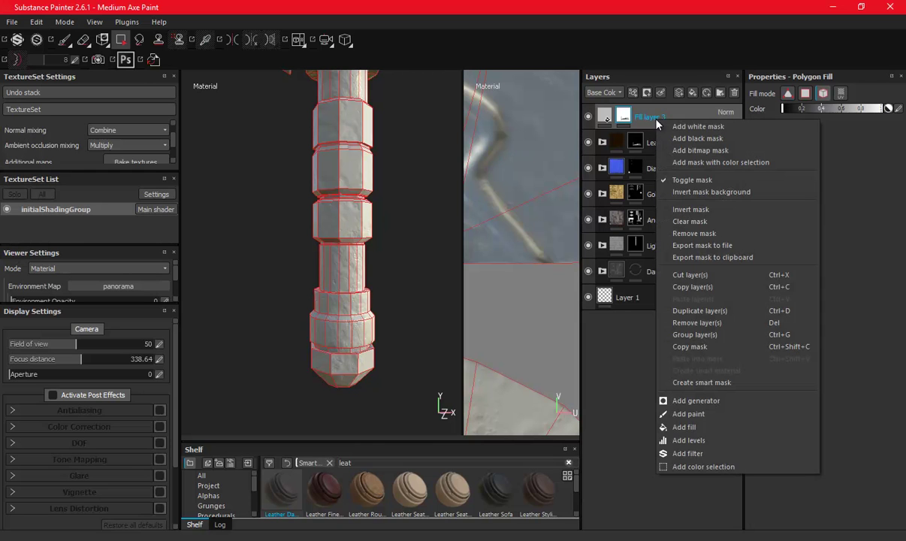
{"action": "left_click", "coordinate": [702, 384]}
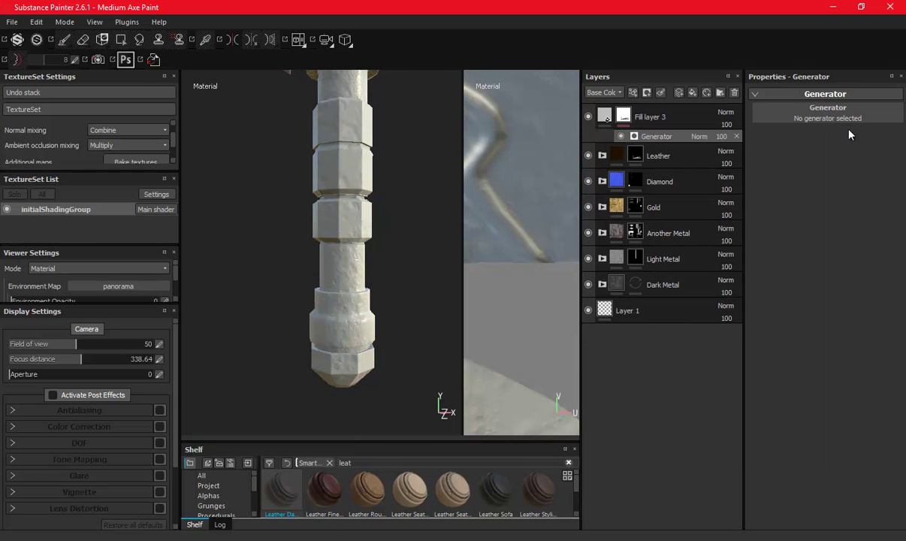
{"action": "left_click", "coordinate": [800, 117]}
{"action": "left_click", "coordinate": [756, 236]}
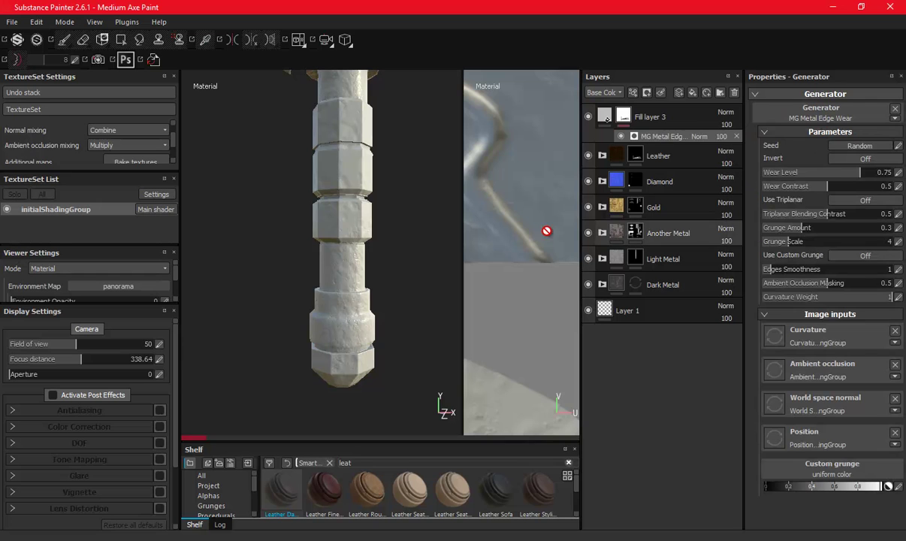
{"action": "left_click_drag", "start_coordinate": [395, 233], "coordinate": [513, 193], "text": "alt"}
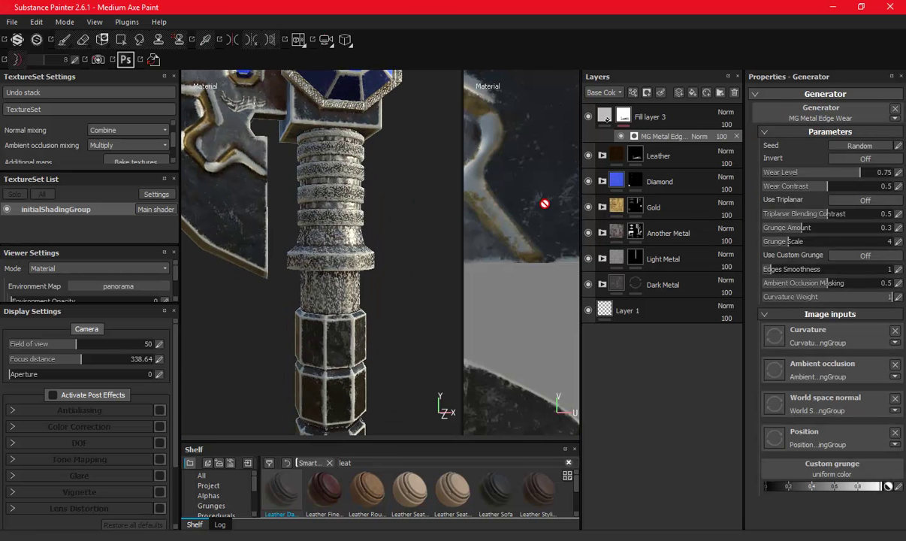
{"action": "left_click", "coordinate": [699, 136]}
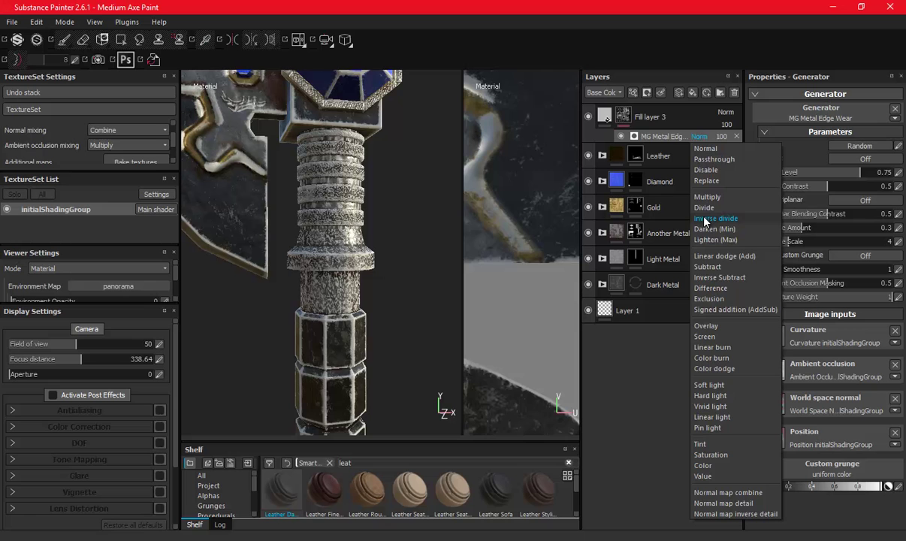
{"action": "left_click", "coordinate": [706, 197]}
{"action": "mouse_move", "coordinate": [391, 153]}
{"action": "left_mouse_down", "text": "alt"}
{"action": "mouse_move", "coordinate": [384, 207]}
{"action": "mouse_move", "coordinate": [328, 170]}
{"action": "mouse_move", "coordinate": [354, 168]}
{"action": "mouse_move", "coordinate": [359, 218]}
{"action": "left_mouse_up", "text": "alt"}
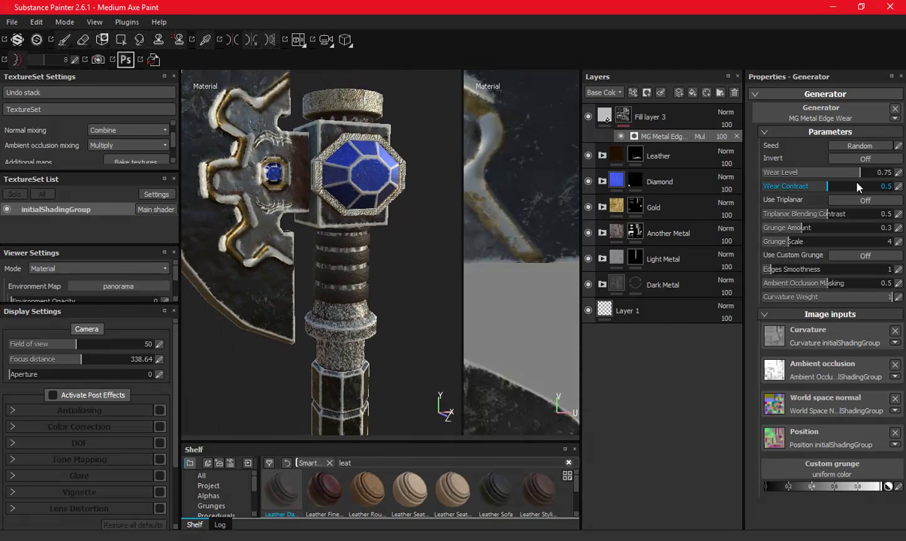
- Lower the edge wear generator's Wear Level step by step down to 0.37
{"action": "left_click", "coordinate": [849, 172]}
{"action": "left_click_drag", "start_coordinate": [849, 172], "coordinate": [800, 172]}
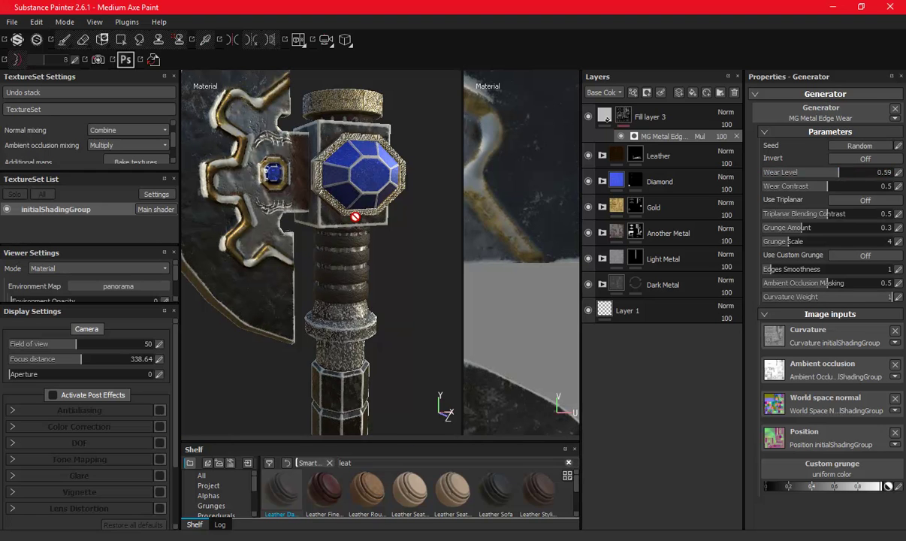
{"action": "left_click", "coordinate": [827, 174]}
{"action": "left_click_drag", "start_coordinate": [824, 175], "coordinate": [821, 175]}
{"action": "middle_click_drag", "start_coordinate": [327, 208], "coordinate": [312, 222], "text": "alt"}
{"action": "left_click", "coordinate": [810, 172]}
{"action": "middle_click_drag", "start_coordinate": [363, 294], "coordinate": [335, 158], "text": "alt"}
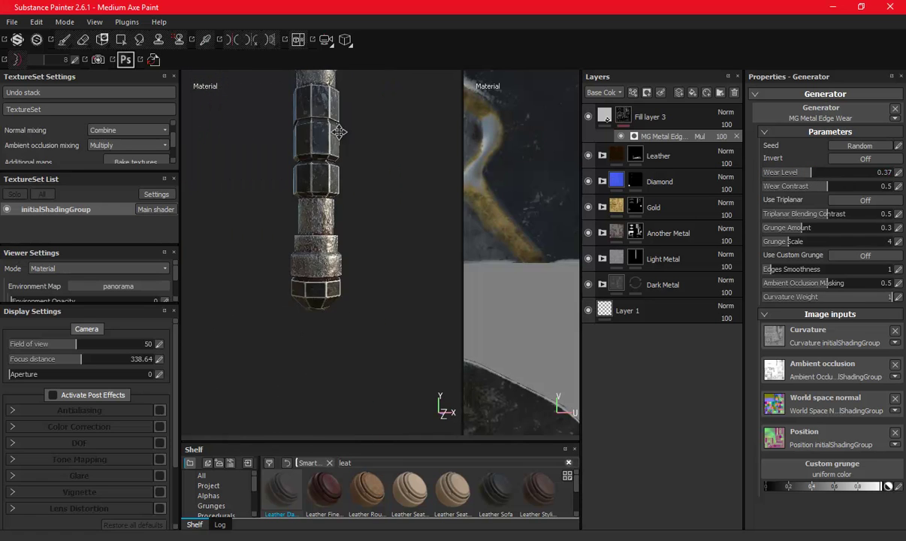
{"action": "scroll", "coordinate": [335, 157], "scroll_direction": "up", "scroll_amount": 3}
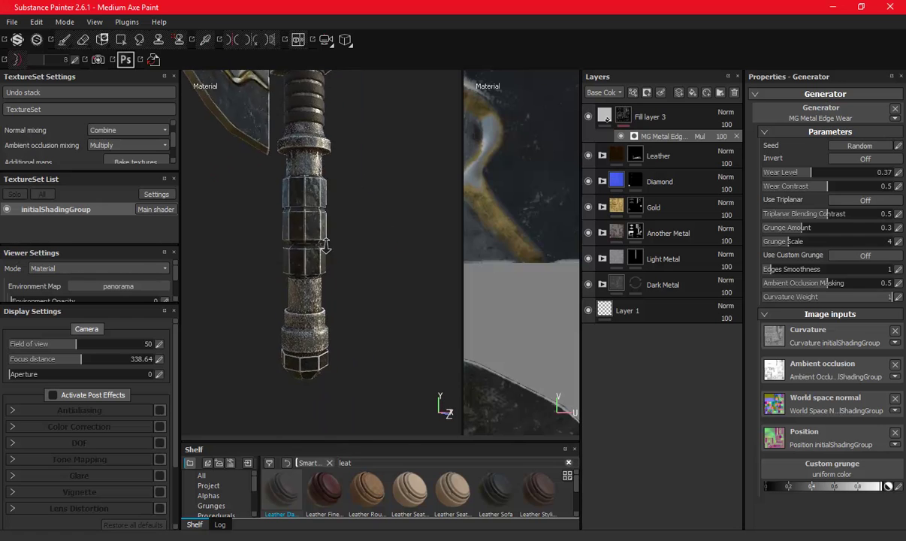
- Reselect Fill layer 3's mask and edge wear generator, zooming in on the axe head for painting
{"action": "left_click", "coordinate": [623, 116]}
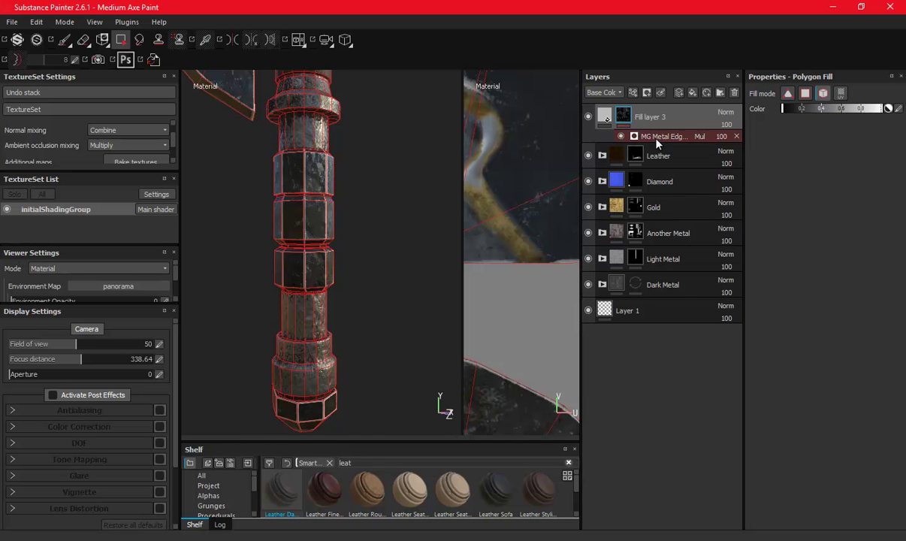
{"action": "left_click", "coordinate": [618, 132]}
{"action": "mouse_move", "coordinate": [257, 162]}
{"action": "middle_mouse_down"}
{"action": "mouse_move", "coordinate": [246, 243]}
{"action": "mouse_move", "coordinate": [355, 229]}
{"action": "middle_mouse_up"}
{"action": "left_click_drag", "start_coordinate": [354, 229], "coordinate": [359, 224], "text": "alt"}
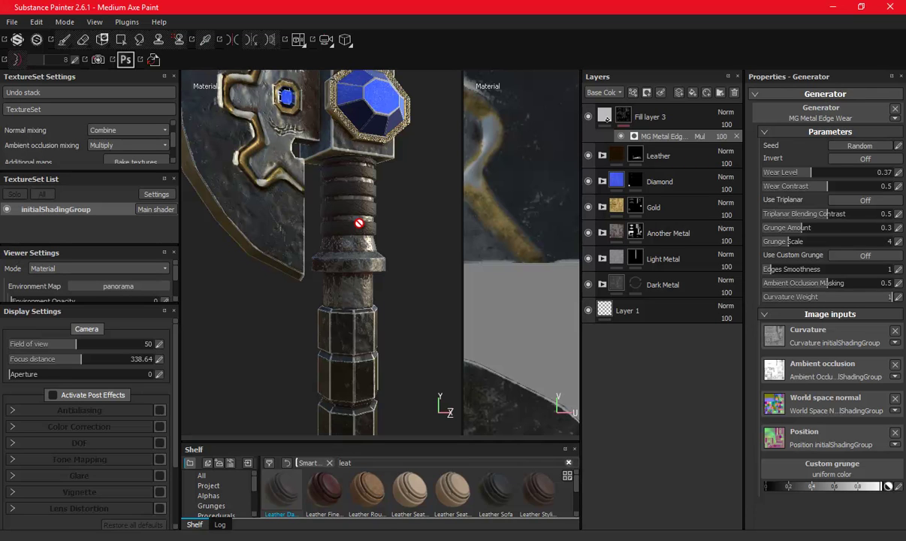
{"action": "scroll", "coordinate": [239, 145], "scroll_direction": "up", "scroll_amount": 2}
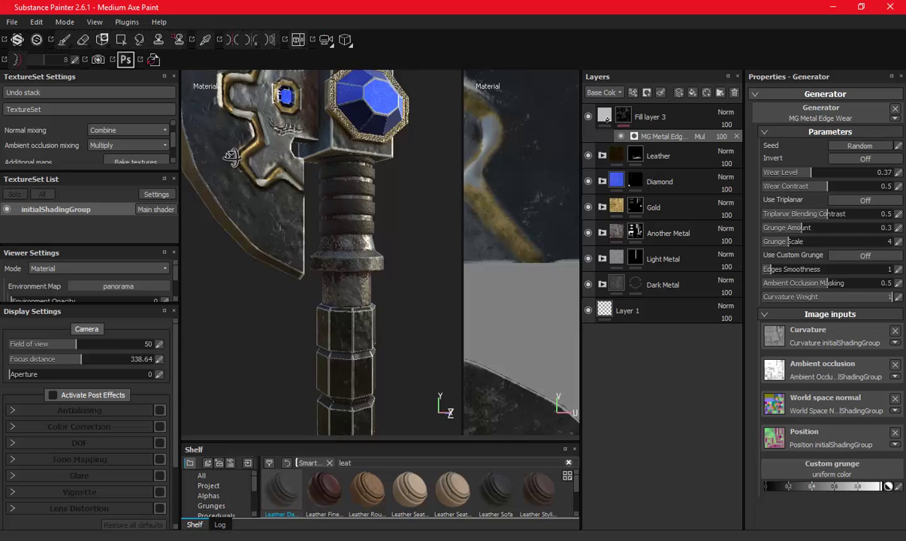
{"action": "middle_click_drag", "start_coordinate": [238, 144], "coordinate": [296, 206], "text": "alt"}
{"action": "left_click_drag", "start_coordinate": [296, 206], "coordinate": [241, 192], "text": "alt"}
{"action": "left_click", "coordinate": [590, 108]}
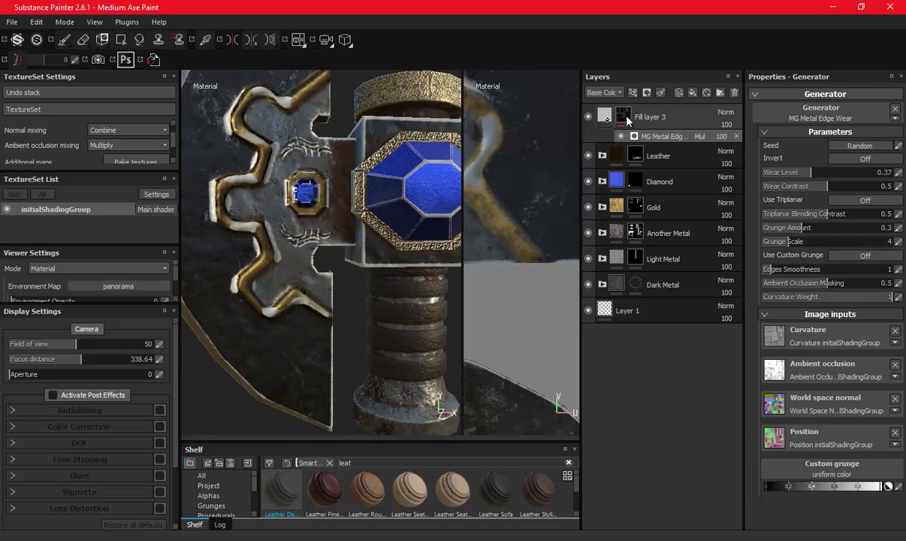
{"action": "key", "text": "4"}
{"action": "scroll", "coordinate": [199, 186], "scroll_direction": "up", "scroll_amount": 2}
- Switch to the paint brush with a dark grey paint value of about 0.1
{"action": "left_click", "coordinate": [64, 39]}
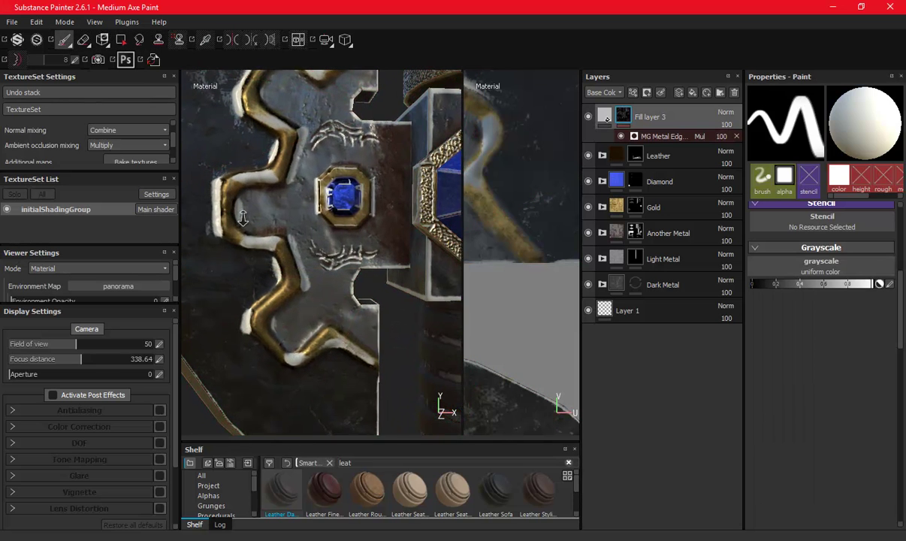
{"action": "scroll", "coordinate": [211, 173], "scroll_direction": "up", "scroll_amount": 1}
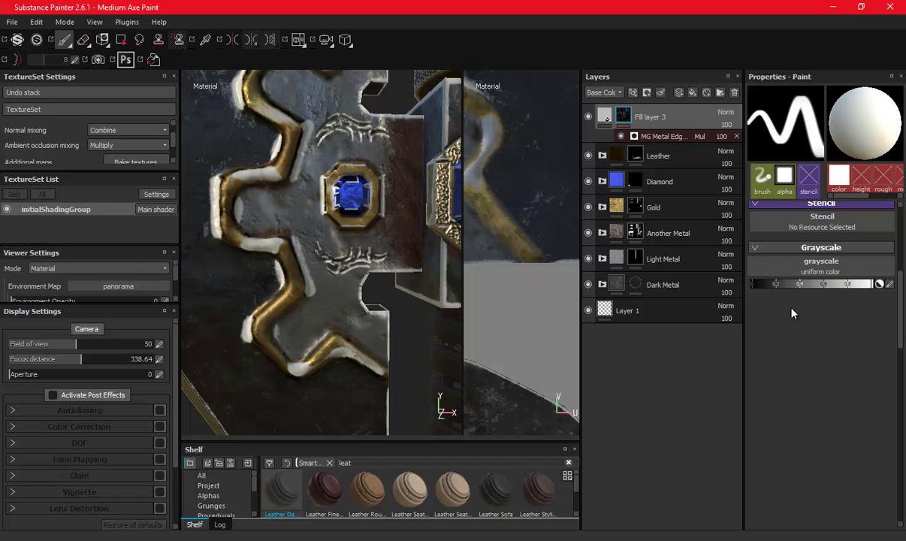
{"action": "left_click", "coordinate": [772, 283]}
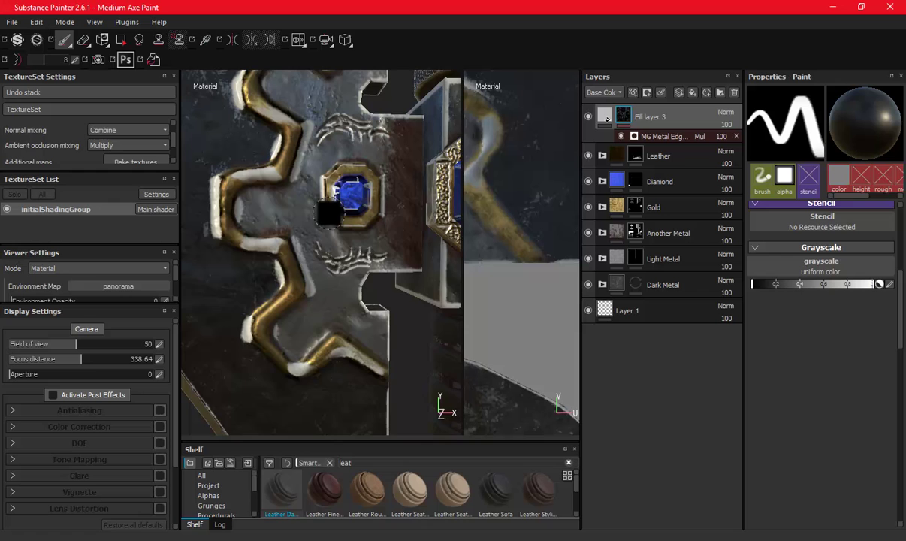
{"action": "left_click_drag", "start_coordinate": [324, 206], "coordinate": [284, 222], "text": "alt"}
{"action": "scroll", "coordinate": [284, 222], "scroll_direction": "up", "scroll_amount": 2}
- Brush out the white wear along the gold gear edges and upper curve near the gem
{"action": "mouse_move", "coordinate": [230, 184]}
{"action": "middle_mouse_down", "text": "alt"}
{"action": "mouse_move", "coordinate": [323, 227]}
{"action": "mouse_move", "coordinate": [277, 148]}
{"action": "middle_mouse_up", "text": "alt"}
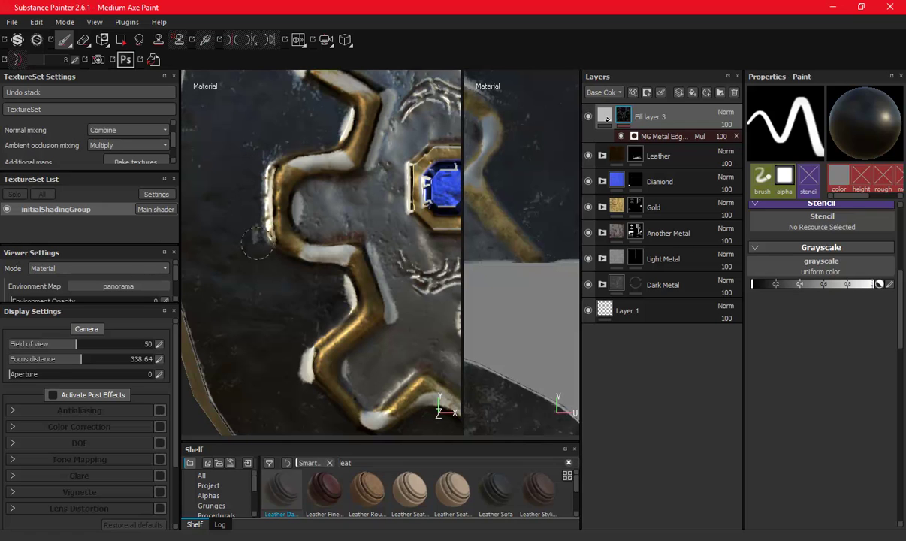
{"action": "mouse_move", "coordinate": [435, 182]}
{"action": "left_mouse_down", "text": "alt"}
{"action": "mouse_move", "coordinate": [360, 187]}
{"action": "mouse_move", "coordinate": [327, 204]}
{"action": "left_mouse_up", "text": "alt"}
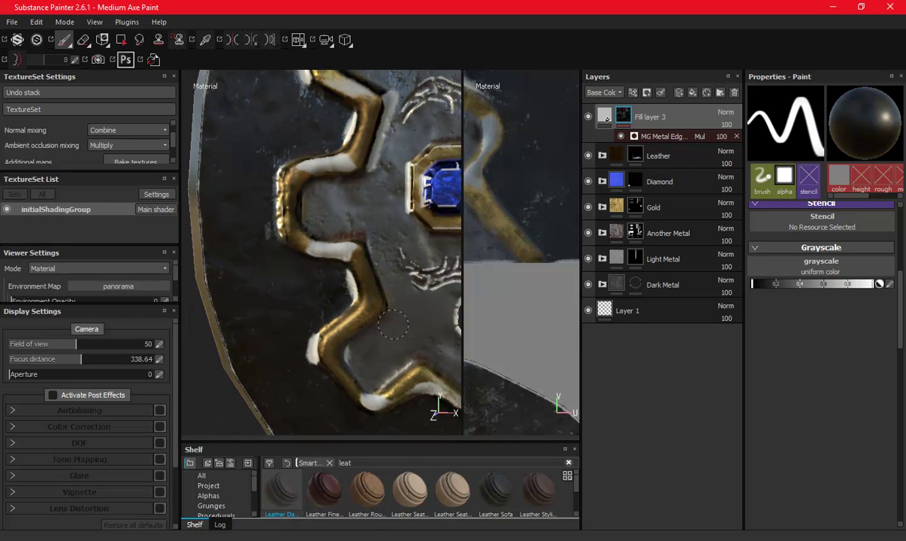
{"action": "mouse_move", "coordinate": [376, 238]}
{"action": "left_mouse_down", "text": "alt"}
{"action": "mouse_move", "coordinate": [348, 216]}
{"action": "mouse_move", "coordinate": [293, 267]}
{"action": "mouse_move", "coordinate": [259, 255]}
{"action": "left_mouse_up", "text": "alt"}
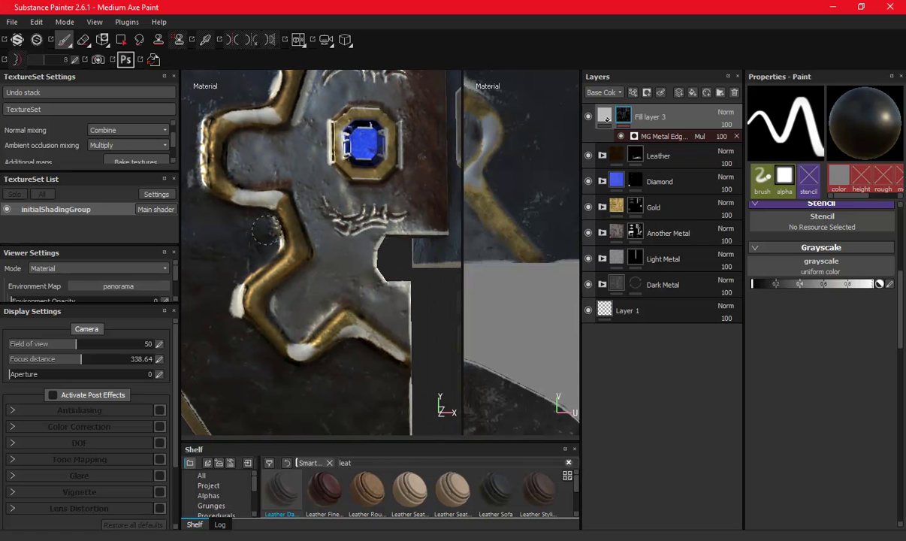
{"action": "left_click_drag", "start_coordinate": [238, 288], "coordinate": [324, 359]}
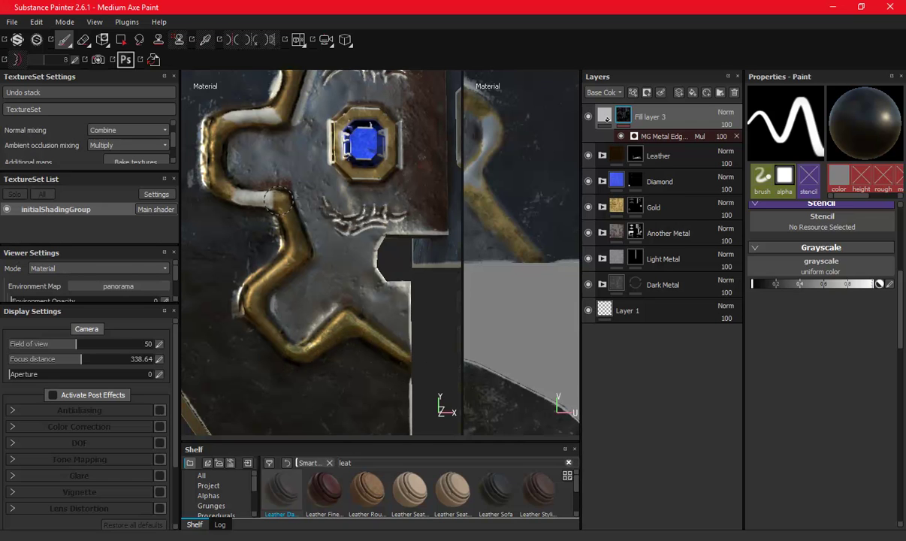
{"action": "middle_click_drag", "start_coordinate": [226, 151], "coordinate": [242, 217], "text": "alt"}
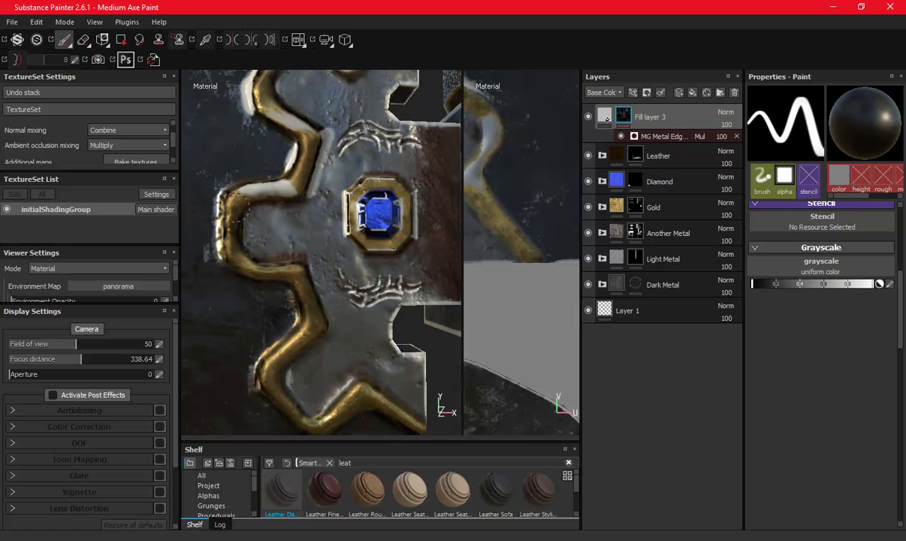
{"action": "middle_click_drag", "start_coordinate": [300, 188], "coordinate": [323, 248], "text": "alt"}
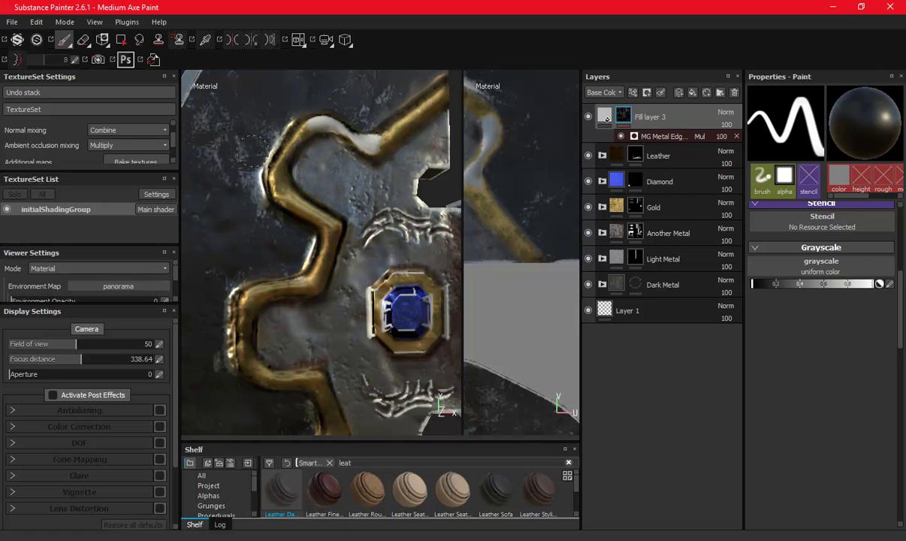
{"action": "mouse_move", "coordinate": [308, 105]}
{"action": "left_mouse_down"}
{"action": "mouse_move", "coordinate": [364, 135]}
{"action": "mouse_move", "coordinate": [244, 202]}
{"action": "left_mouse_up"}
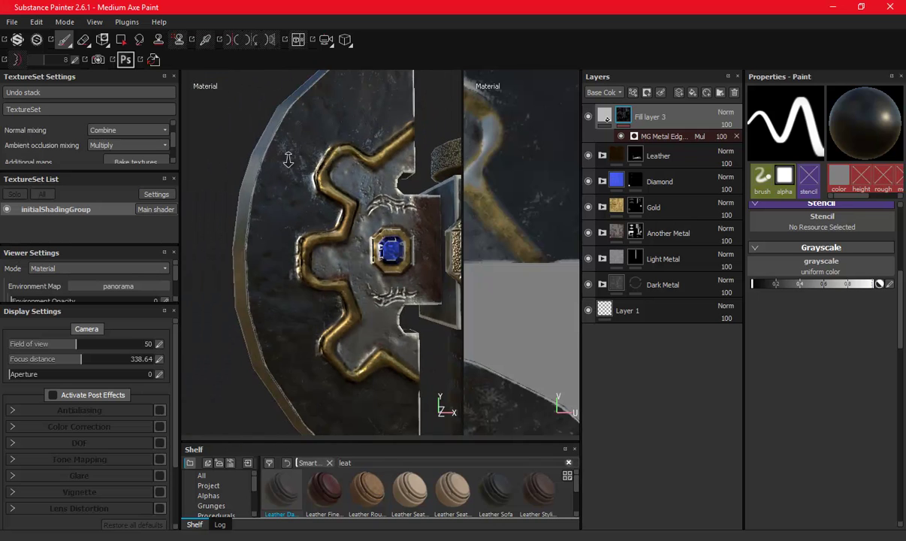
- Paint out white highlights on the gear's lower and outer gold rims around the gem
{"action": "right_click_drag", "start_coordinate": [301, 204], "coordinate": [301, 226], "text": "alt"}
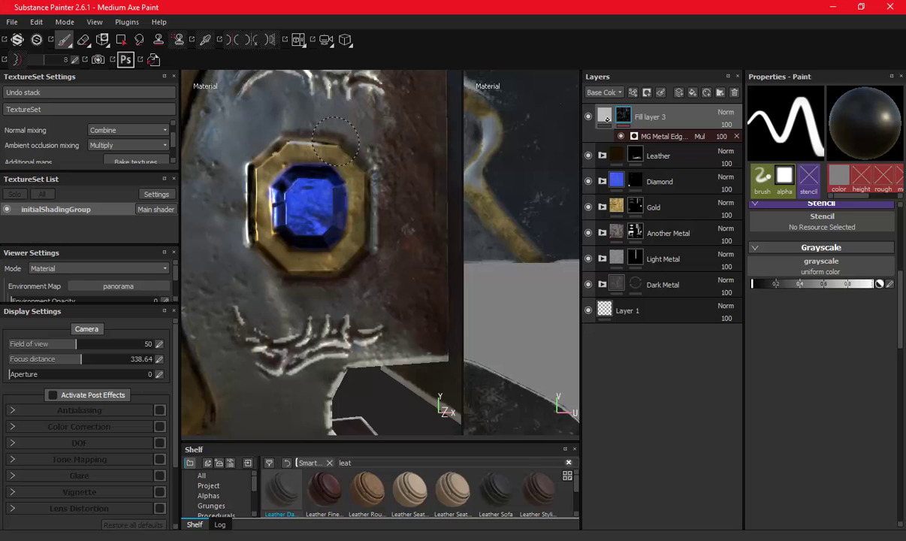
{"action": "right_click_drag", "start_coordinate": [312, 269], "coordinate": [313, 240], "text": "alt"}
{"action": "mouse_move", "coordinate": [312, 241]}
{"action": "left_mouse_down", "text": "alt"}
{"action": "mouse_move", "coordinate": [375, 240]}
{"action": "mouse_move", "coordinate": [300, 241]}
{"action": "left_mouse_up", "text": "alt"}
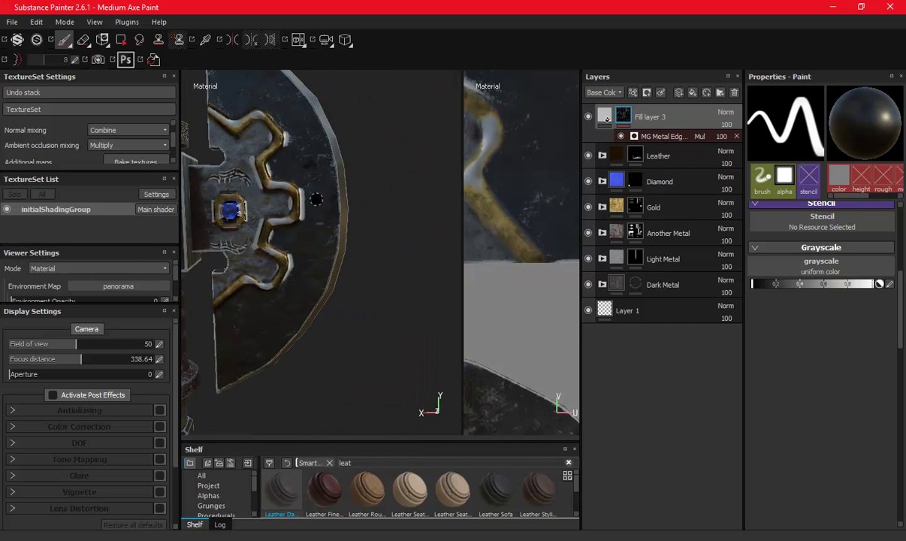
{"action": "right_click_drag", "start_coordinate": [301, 240], "coordinate": [301, 218], "text": "alt"}
{"action": "middle_click_drag", "start_coordinate": [231, 261], "coordinate": [297, 239], "text": "alt"}
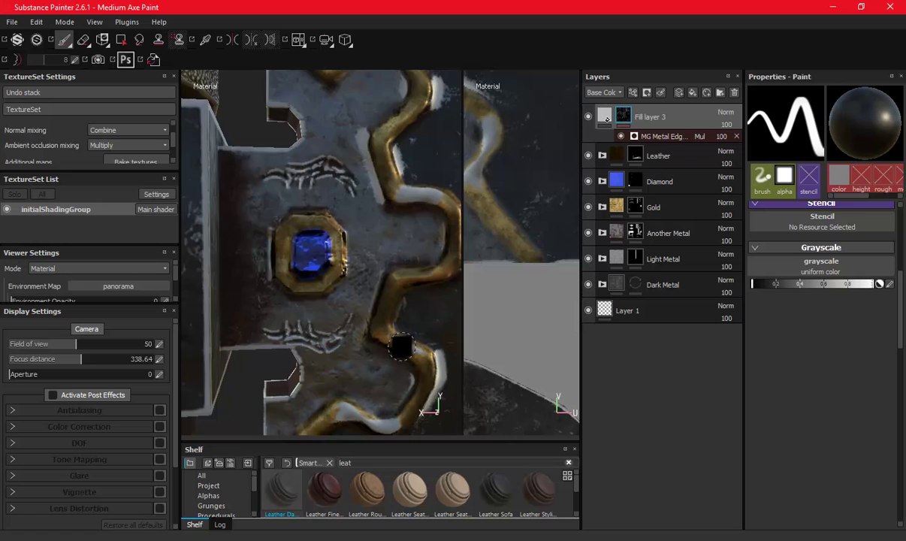
{"action": "middle_click_drag", "start_coordinate": [372, 324], "coordinate": [360, 210], "text": "alt"}
{"action": "mouse_move", "coordinate": [369, 237]}
{"action": "left_mouse_down"}
{"action": "mouse_move", "coordinate": [297, 266]}
{"action": "mouse_move", "coordinate": [266, 266]}
{"action": "left_mouse_up"}
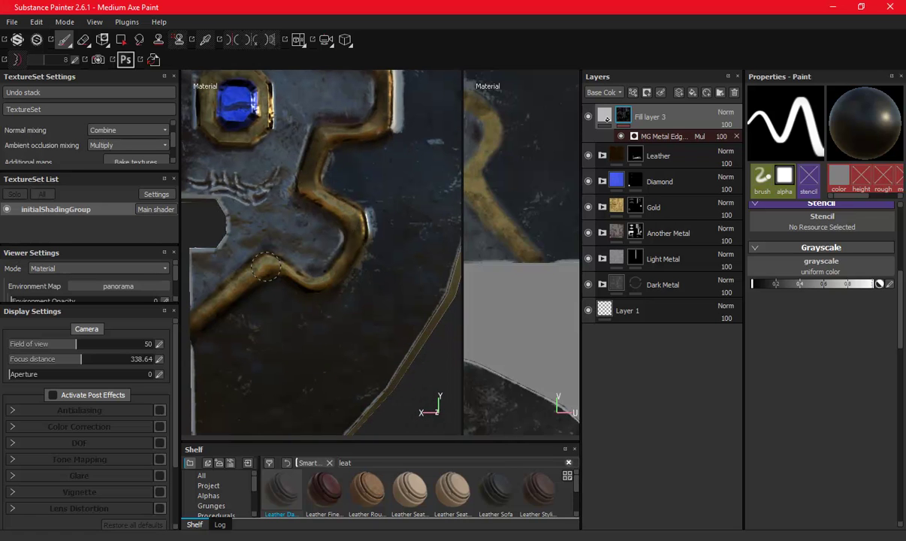
{"action": "left_click_drag", "start_coordinate": [395, 121], "coordinate": [333, 279], "text": "alt"}
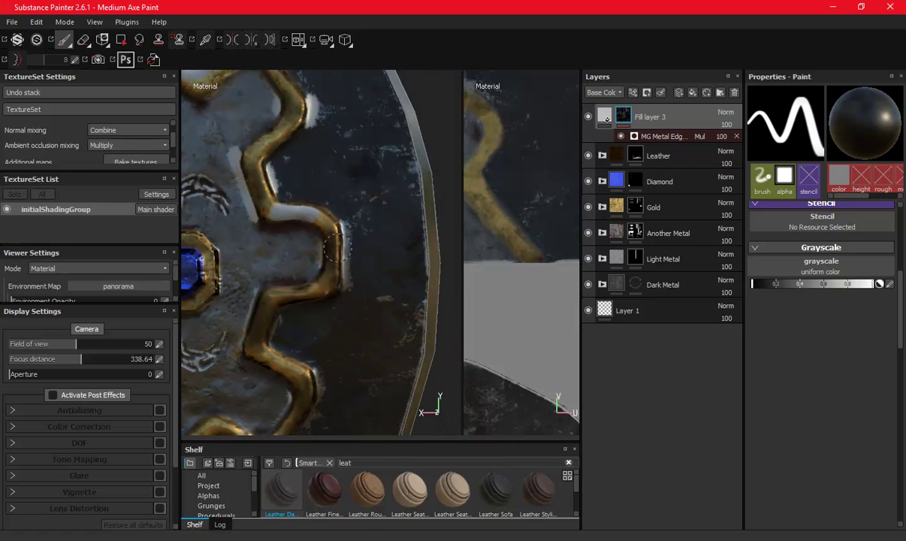
{"action": "mouse_move", "coordinate": [259, 192]}
{"action": "left_mouse_down"}
{"action": "mouse_move", "coordinate": [229, 180]}
{"action": "mouse_move", "coordinate": [221, 139]}
{"action": "mouse_move", "coordinate": [248, 207]}
{"action": "left_mouse_up"}
{"action": "left_click_drag", "start_coordinate": [293, 90], "coordinate": [391, 217]}
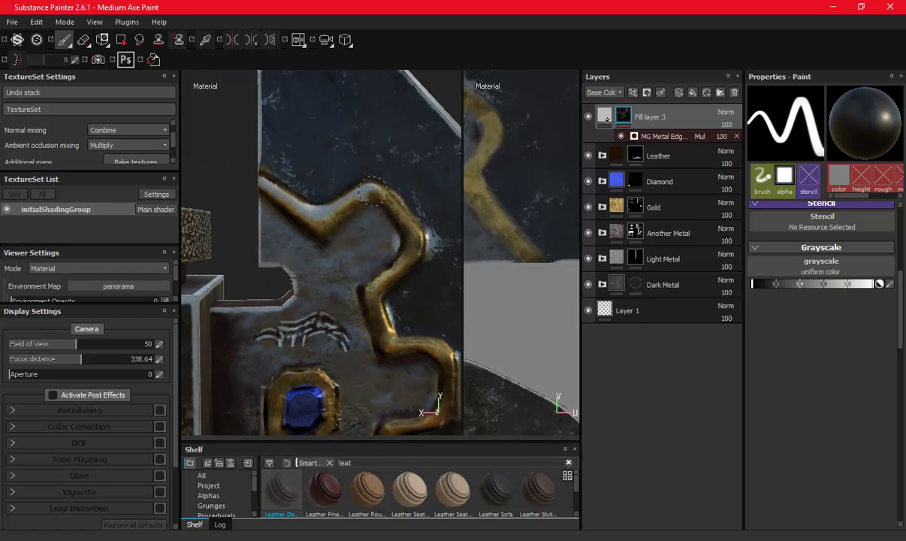
{"action": "mouse_move", "coordinate": [256, 207]}
{"action": "left_mouse_down", "text": "alt"}
{"action": "mouse_move", "coordinate": [221, 194]}
{"action": "mouse_move", "coordinate": [347, 141]}
{"action": "mouse_move", "coordinate": [333, 197]}
{"action": "left_mouse_up", "text": "alt"}
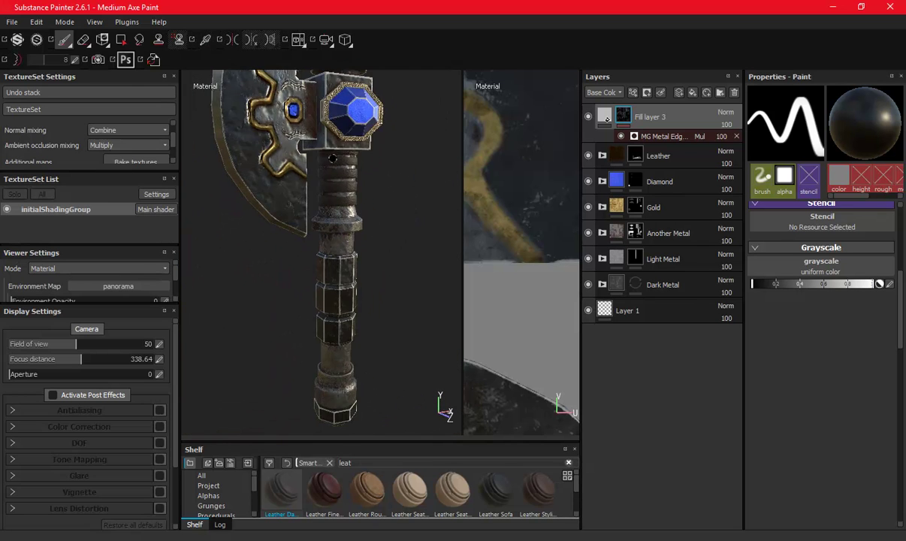
- Save, then set Fill layer 3's base colour to a 0.217 grey
{"action": "key", "text": "ctrl+s"}
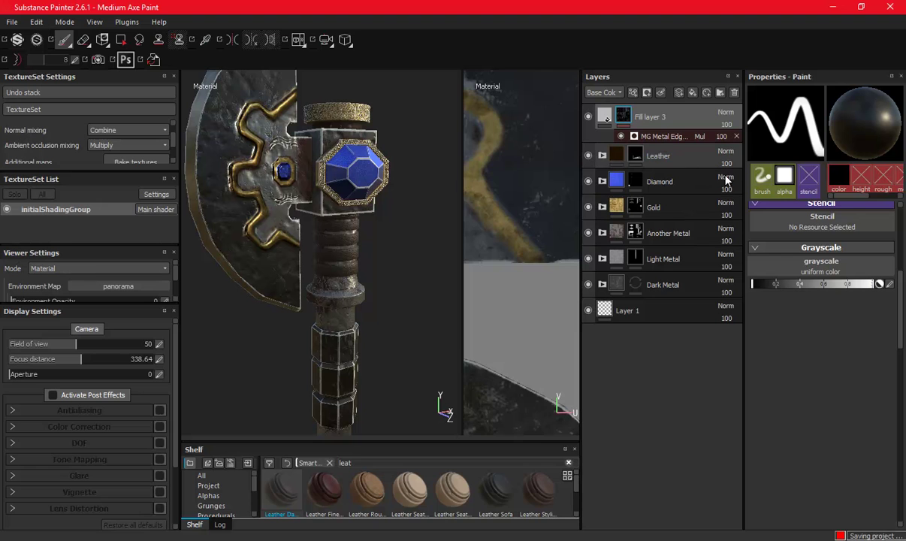
{"action": "left_click", "coordinate": [605, 114]}
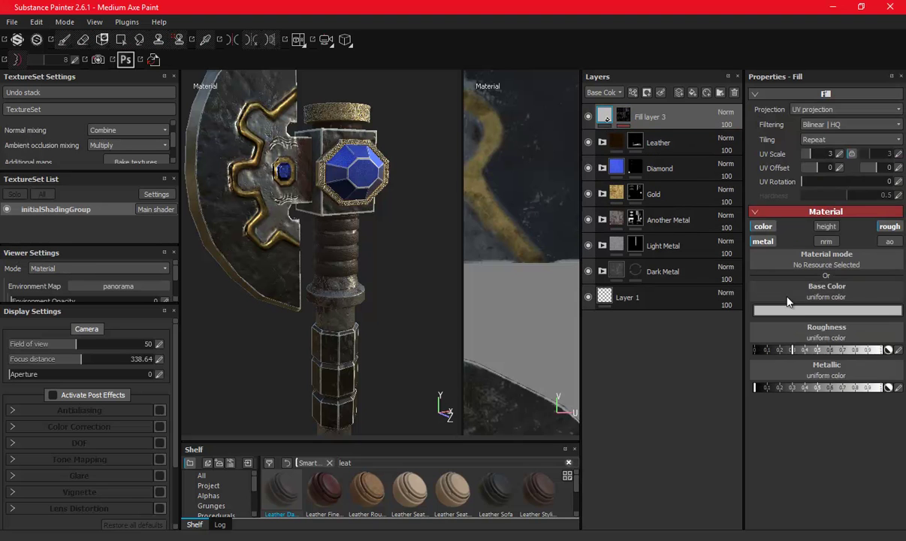
{"action": "left_click", "coordinate": [820, 304]}
{"action": "left_click", "coordinate": [718, 316]}
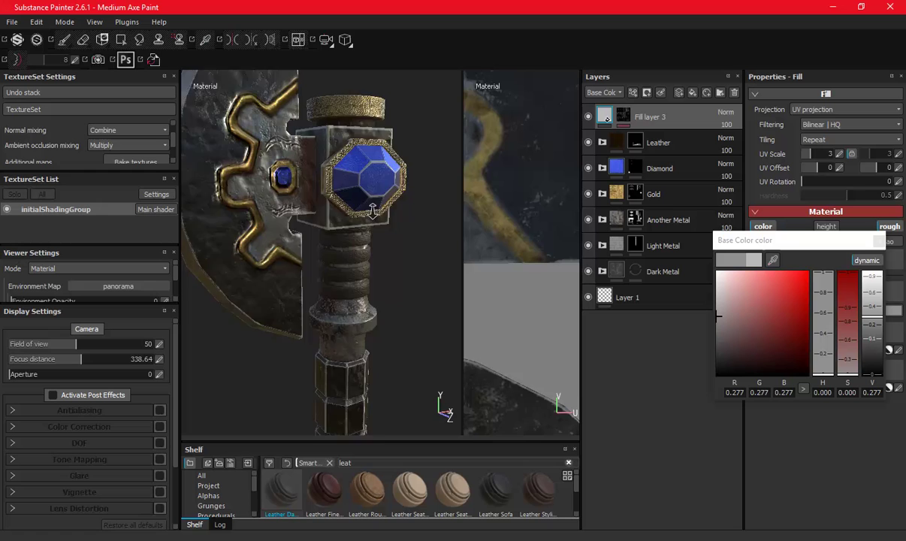
{"action": "left_click_drag", "start_coordinate": [277, 197], "coordinate": [326, 220], "text": "alt"}
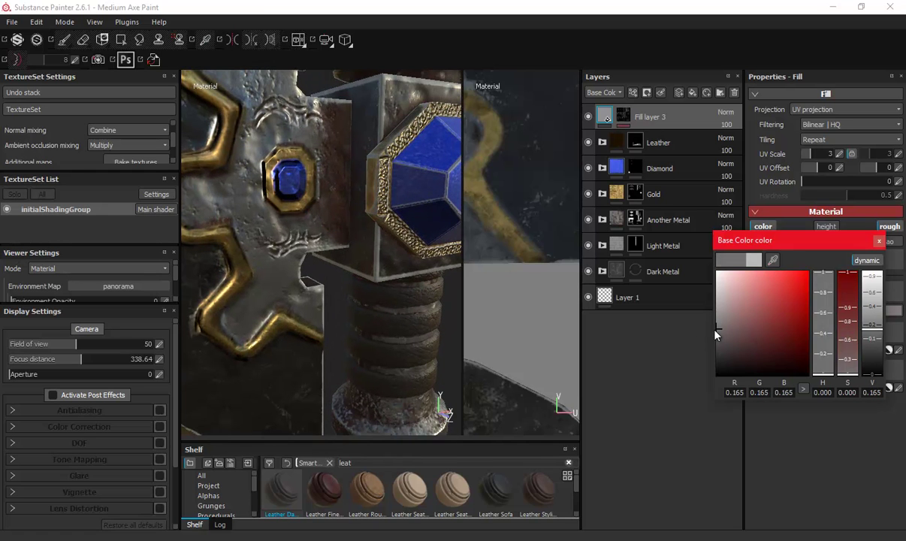
{"action": "left_click", "coordinate": [717, 322]}
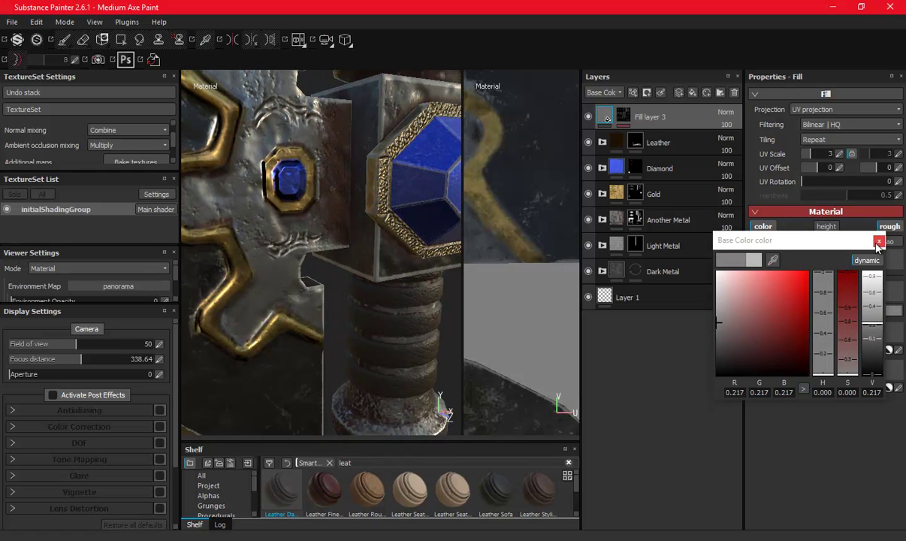
{"action": "left_click", "coordinate": [841, 242]}
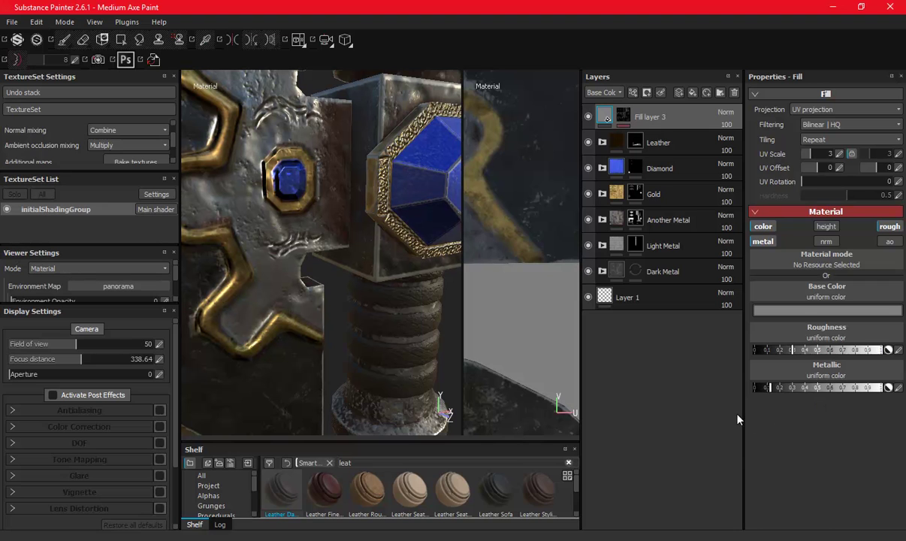
- Adjust Fill layer 3's roughness, save the project and enlarge the shelf
{"action": "left_click", "coordinate": [809, 350]}
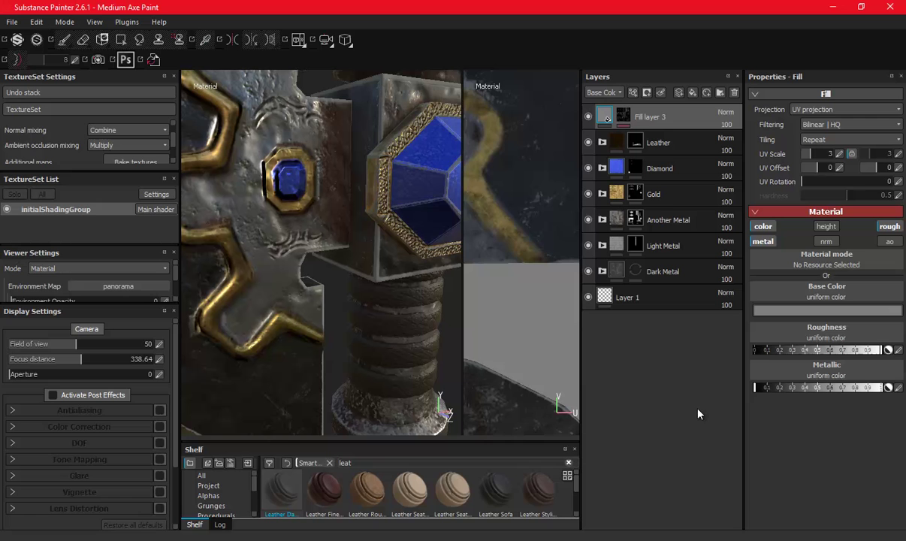
{"action": "mouse_move", "coordinate": [391, 195]}
{"action": "left_mouse_down", "text": "alt"}
{"action": "mouse_move", "coordinate": [293, 187]}
{"action": "mouse_move", "coordinate": [343, 182]}
{"action": "left_mouse_up", "text": "alt"}
{"action": "key", "text": "ctrl+s"}
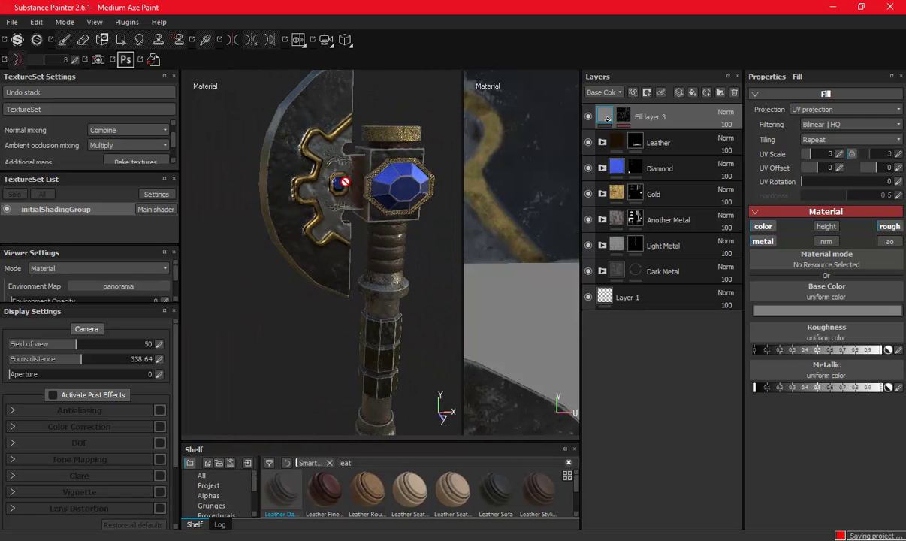
{"action": "left_click_drag", "start_coordinate": [397, 442], "coordinate": [376, 275]}
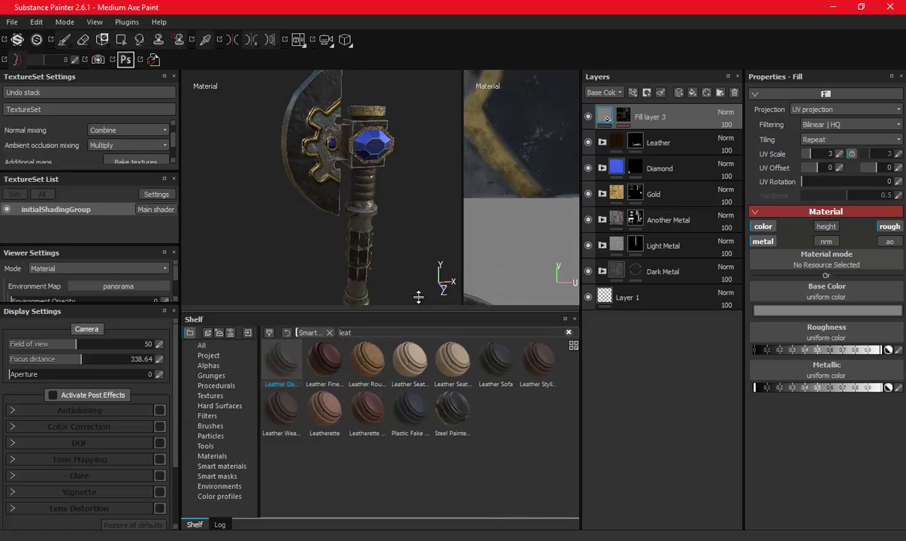
- Add the Concrete Smooth material from the shelf as a new layer
{"action": "left_click", "coordinate": [218, 420]}
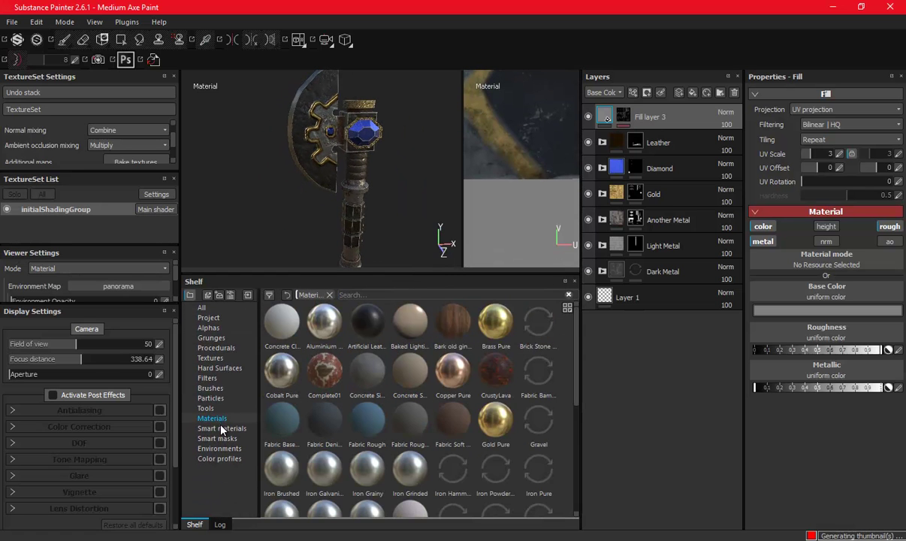
{"action": "left_click_drag", "start_coordinate": [409, 375], "coordinate": [653, 105]}
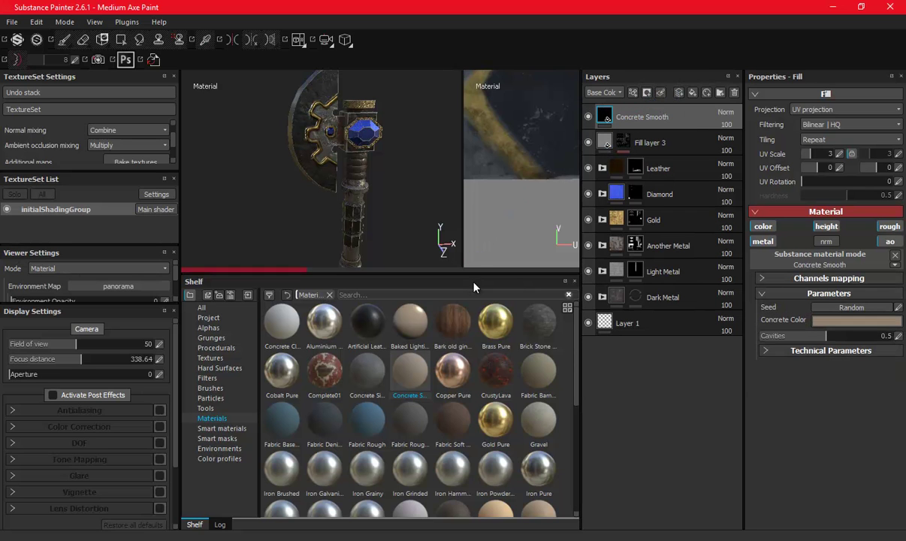
{"action": "left_click_drag", "start_coordinate": [465, 276], "coordinate": [465, 415]}
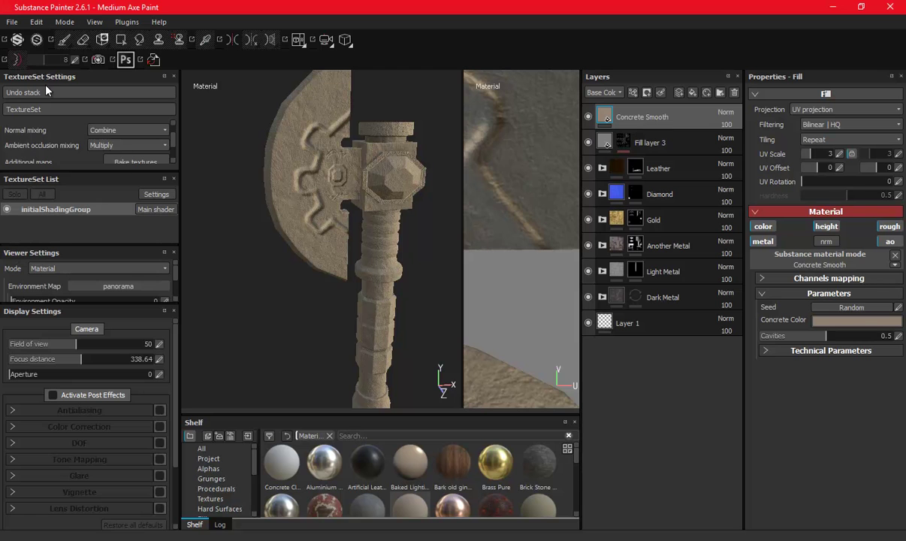
- Apply the Dirt Dry smart mask to the Concrete Smooth layer
{"action": "left_click_drag", "start_coordinate": [357, 415], "coordinate": [358, 219]}
{"action": "left_click", "coordinate": [207, 374]}
{"action": "left_click", "coordinate": [209, 384]}
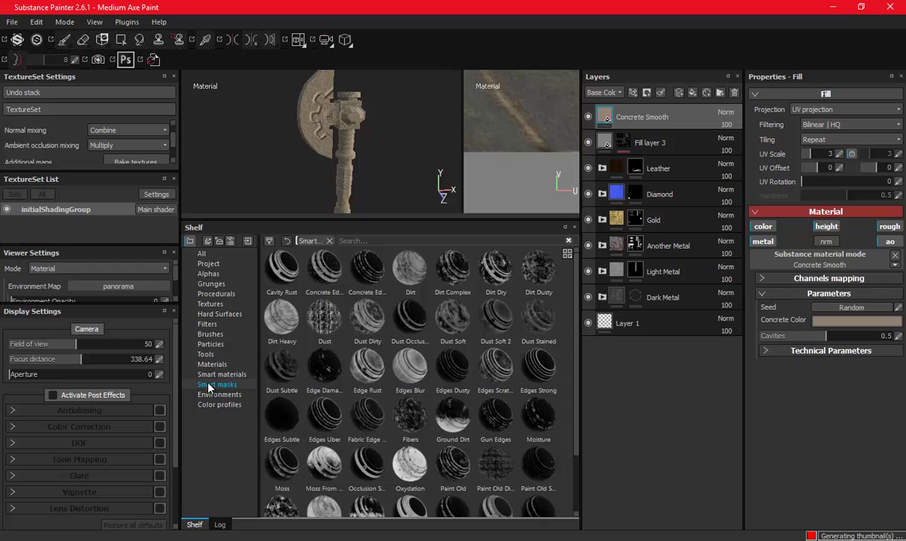
{"action": "left_click_drag", "start_coordinate": [489, 274], "coordinate": [621, 119]}
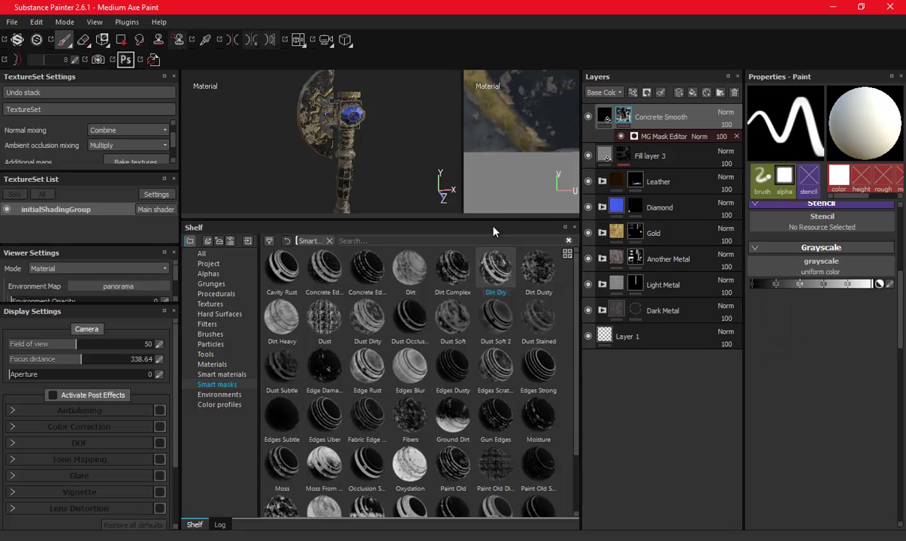
{"action": "left_click_drag", "start_coordinate": [492, 220], "coordinate": [493, 444]}
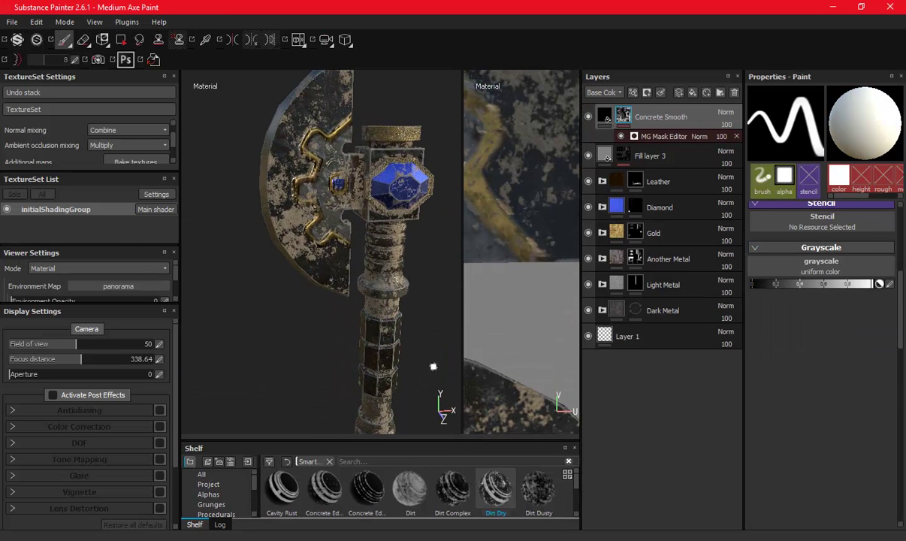
- Raise the MG Mask Editor's Global Balance on the dirt mask to 0.75
{"action": "left_click", "coordinate": [665, 136]}
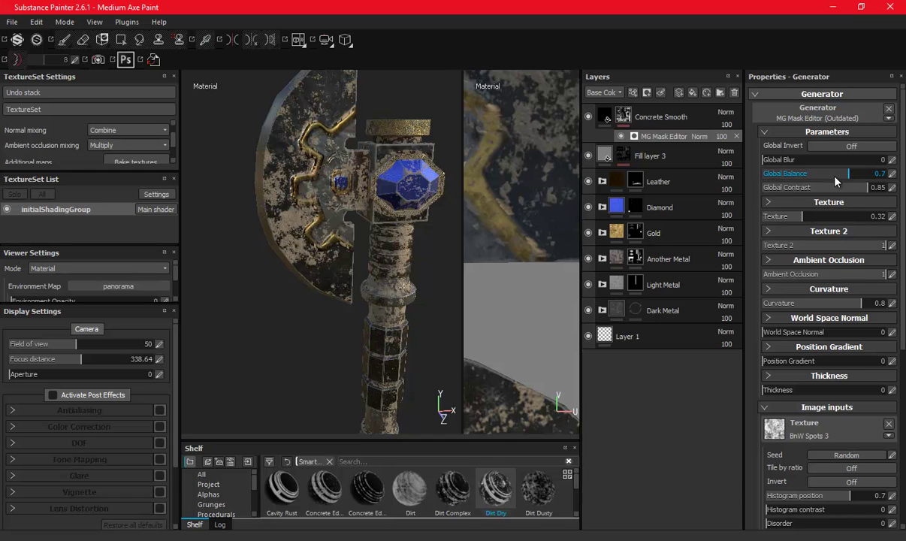
{"action": "mouse_move", "coordinate": [800, 184]}
{"action": "left_mouse_down"}
{"action": "mouse_move", "coordinate": [751, 181]}
{"action": "mouse_move", "coordinate": [831, 180]}
{"action": "left_mouse_up"}
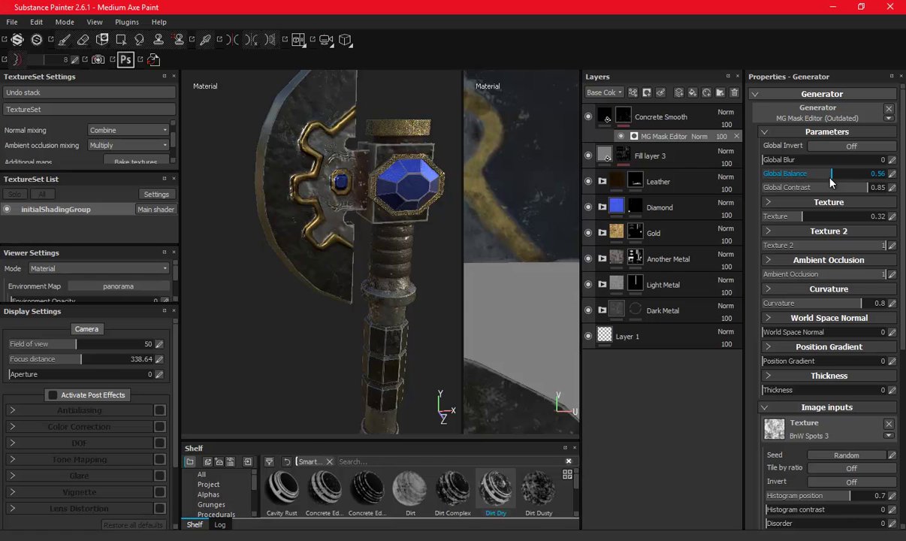
{"action": "scroll", "coordinate": [309, 226], "scroll_direction": "up", "scroll_amount": 3}
{"action": "scroll", "coordinate": [394, 229], "scroll_direction": "up", "scroll_amount": 3}
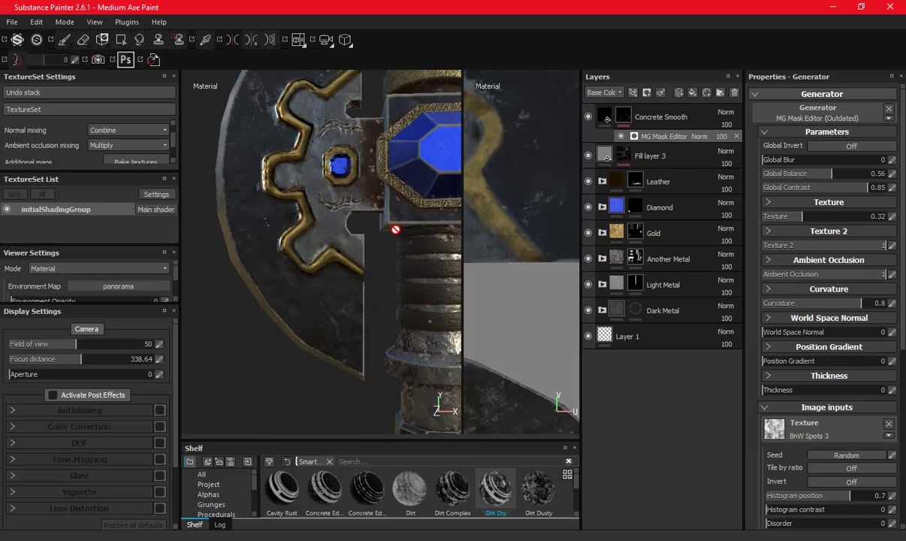
{"action": "scroll", "coordinate": [459, 228], "scroll_direction": "up", "scroll_amount": 3}
{"action": "left_click", "coordinate": [845, 177]}
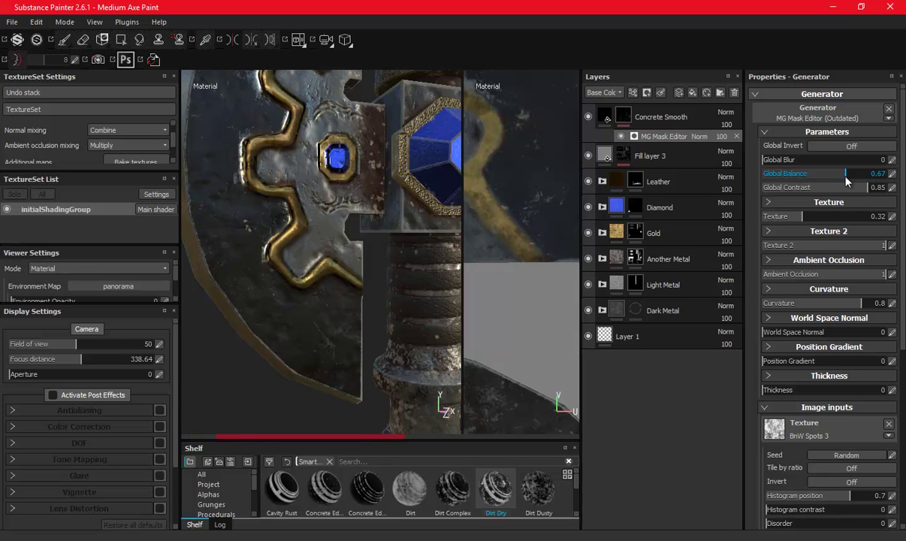
{"action": "left_click_drag", "start_coordinate": [850, 180], "coordinate": [855, 179]}
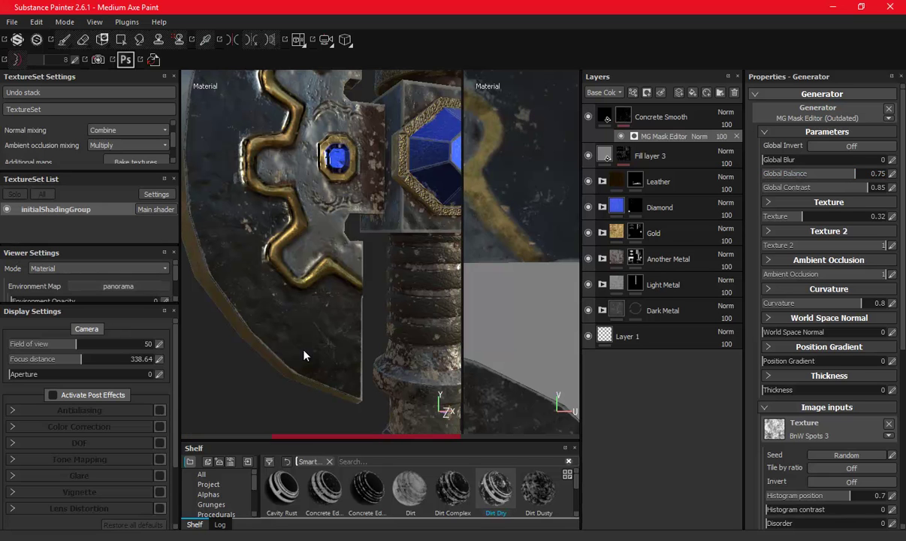
{"action": "scroll", "coordinate": [403, 360], "scroll_direction": "down", "scroll_amount": 3}
- Orbit around the axe to inspect the grime and save the project
{"action": "mouse_move", "coordinate": [403, 360]}
{"action": "left_mouse_down", "text": "alt"}
{"action": "mouse_move", "coordinate": [286, 314]}
{"action": "mouse_move", "coordinate": [483, 343]}
{"action": "mouse_move", "coordinate": [334, 378]}
{"action": "mouse_move", "coordinate": [354, 333]}
{"action": "mouse_move", "coordinate": [360, 260]}
{"action": "mouse_move", "coordinate": [348, 307]}
{"action": "mouse_move", "coordinate": [334, 292]}
{"action": "mouse_move", "coordinate": [342, 195]}
{"action": "mouse_move", "coordinate": [350, 241]}
{"action": "mouse_move", "coordinate": [391, 263]}
{"action": "left_mouse_up", "text": "alt"}
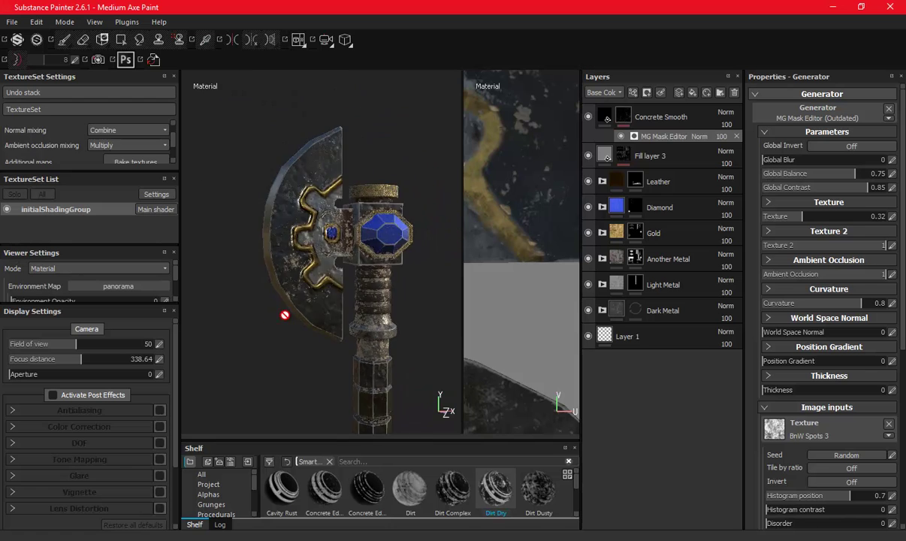
{"action": "scroll", "coordinate": [346, 232], "scroll_direction": "up", "scroll_amount": 3}
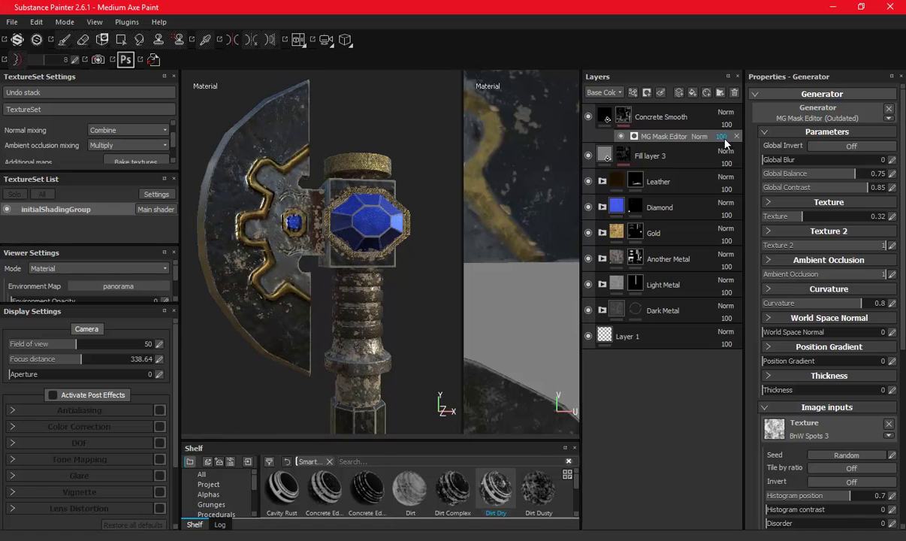
{"action": "left_click_drag", "start_coordinate": [269, 203], "coordinate": [265, 226], "text": "alt"}
{"action": "mouse_move", "coordinate": [327, 289]}
{"action": "left_mouse_down", "text": "alt"}
{"action": "mouse_move", "coordinate": [309, 251]}
{"action": "mouse_move", "coordinate": [313, 269]}
{"action": "left_mouse_up", "text": "alt"}
{"action": "key", "text": "ctrl+s"}
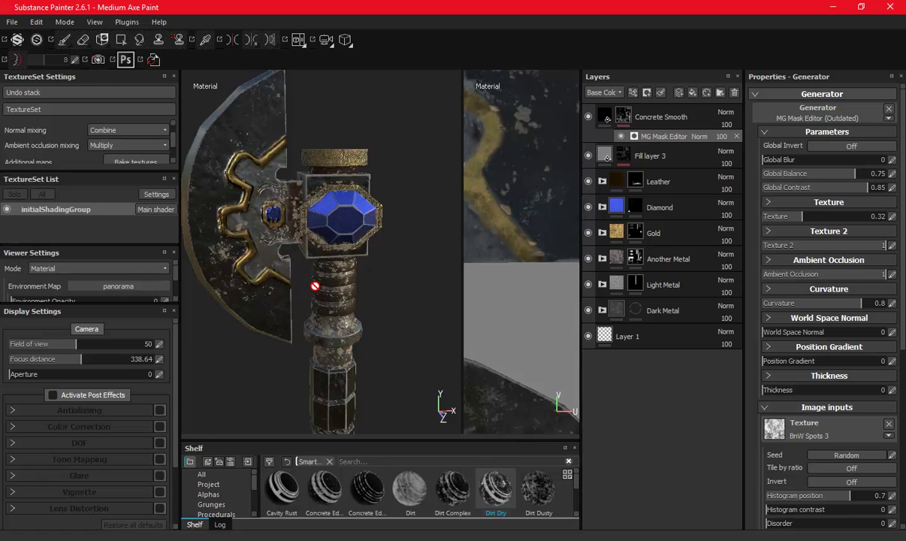
{"action": "left_click_drag", "start_coordinate": [298, 255], "coordinate": [316, 279], "text": "alt"}
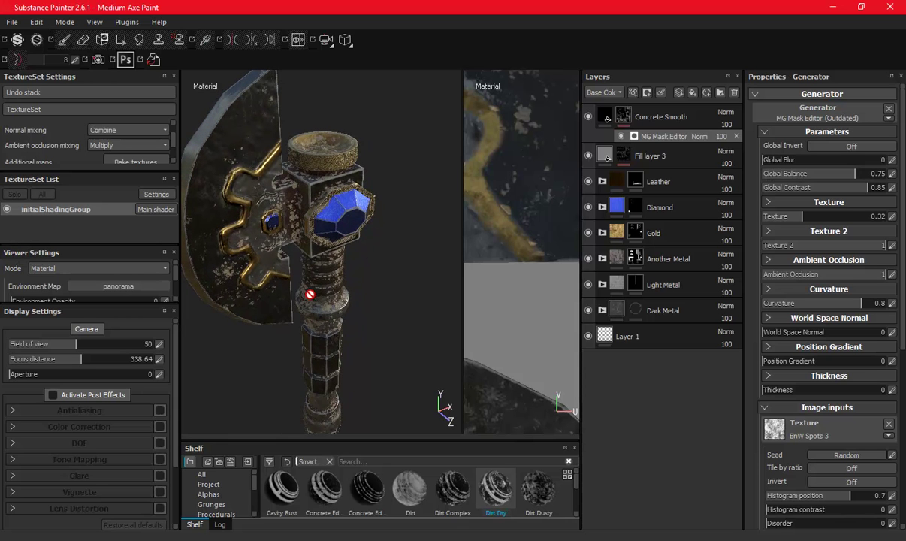
{"action": "left_click_drag", "start_coordinate": [343, 314], "coordinate": [307, 257], "text": "alt"}
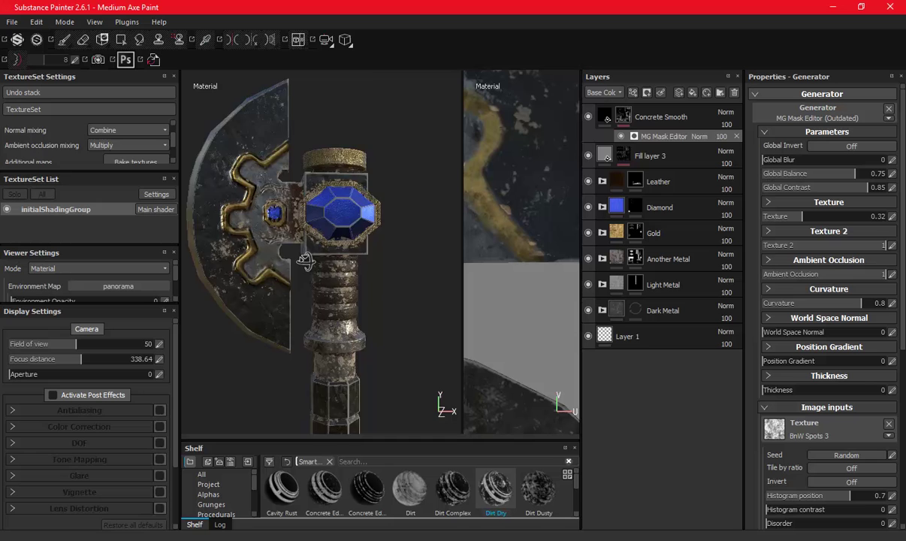
- Export the textures as targa files to Weapons/Axe Medium/Textures and open that folder
{"action": "left_click", "coordinate": [12, 21]}
{"action": "left_click", "coordinate": [47, 193]}
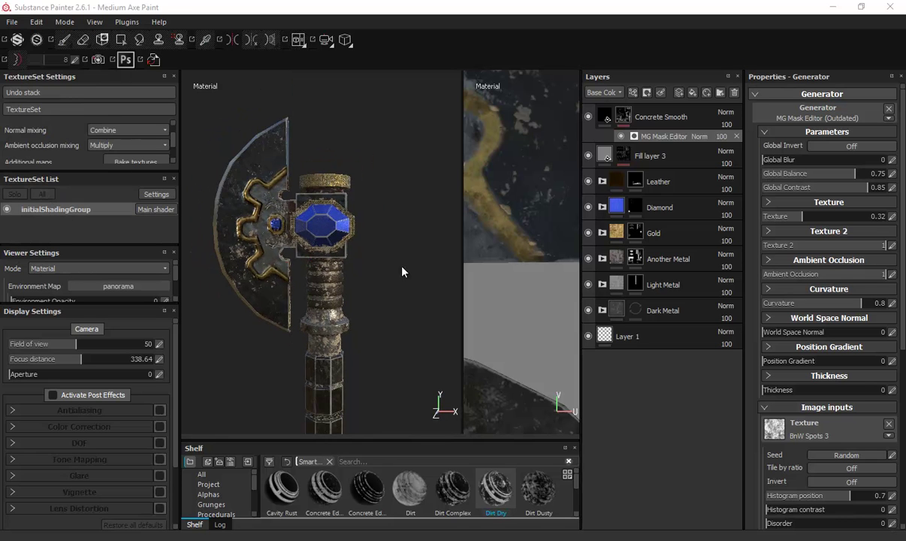
{"action": "left_click", "coordinate": [486, 111]}
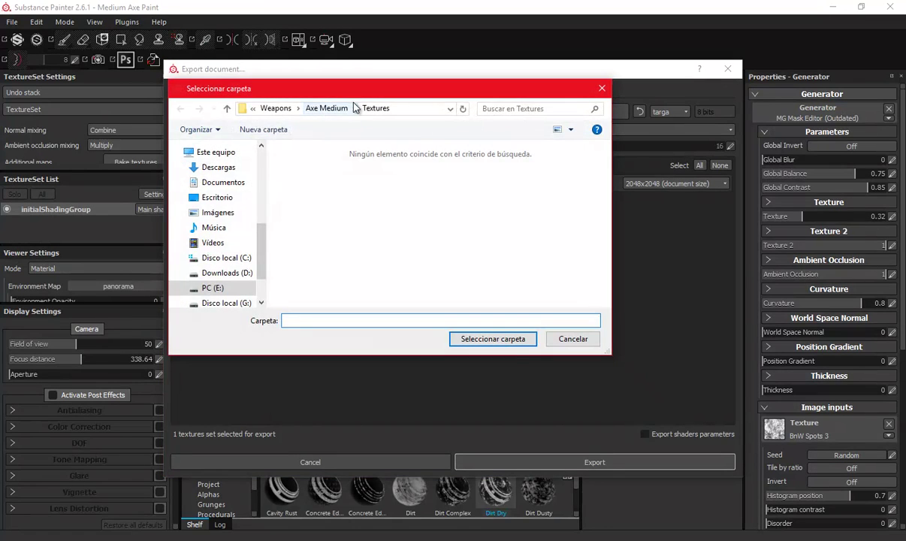
{"action": "left_click", "coordinate": [487, 339]}
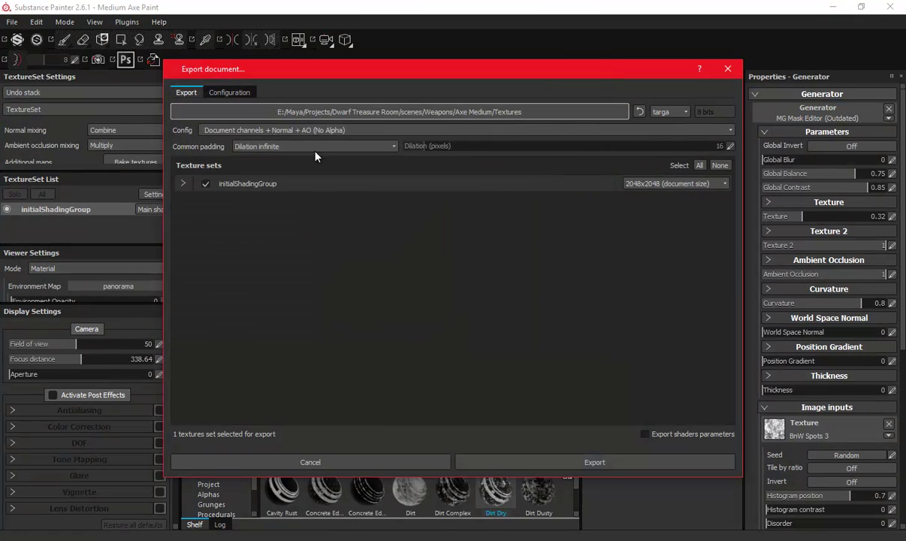
{"action": "left_click", "coordinate": [580, 464]}
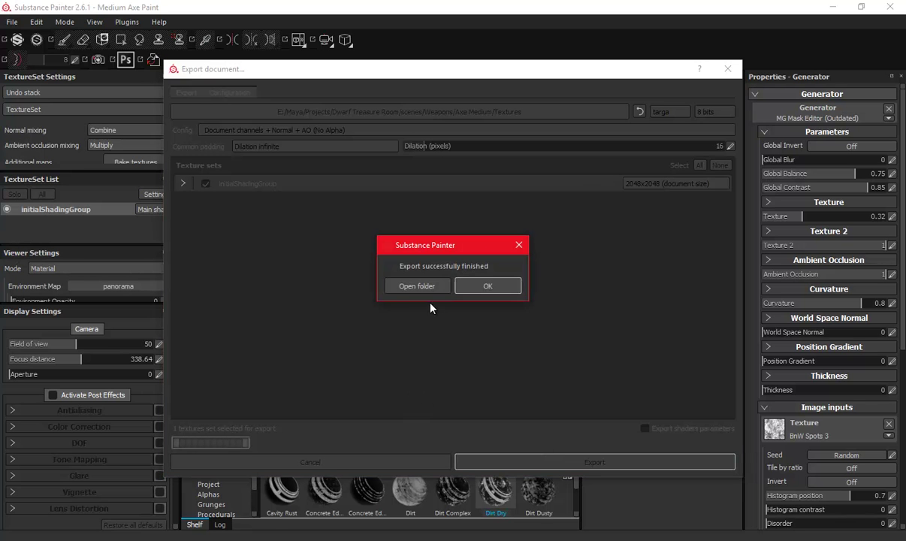
{"action": "left_click", "coordinate": [408, 285]}
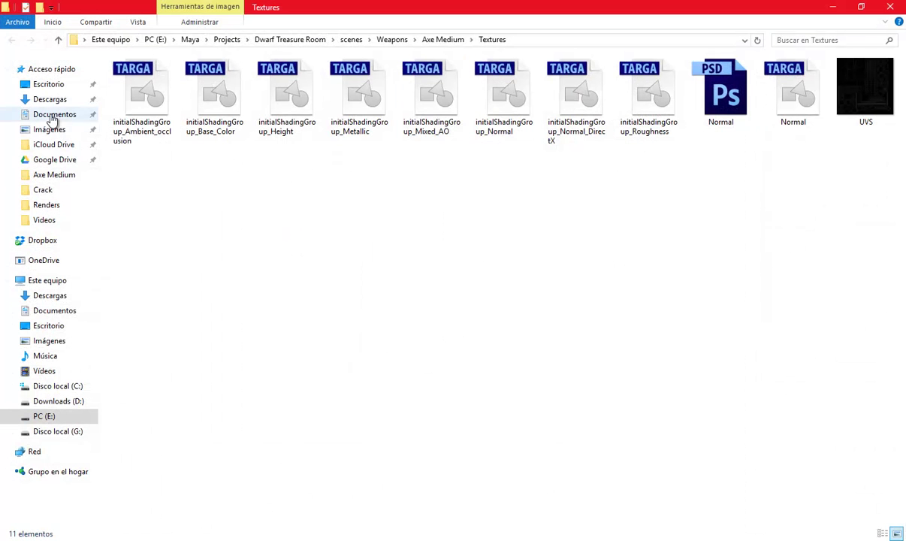
- Delete the Ambient_occlusion TGA file from the Textures folder
{"action": "left_click", "coordinate": [144, 90]}
{"action": "key", "text": "Delete"}
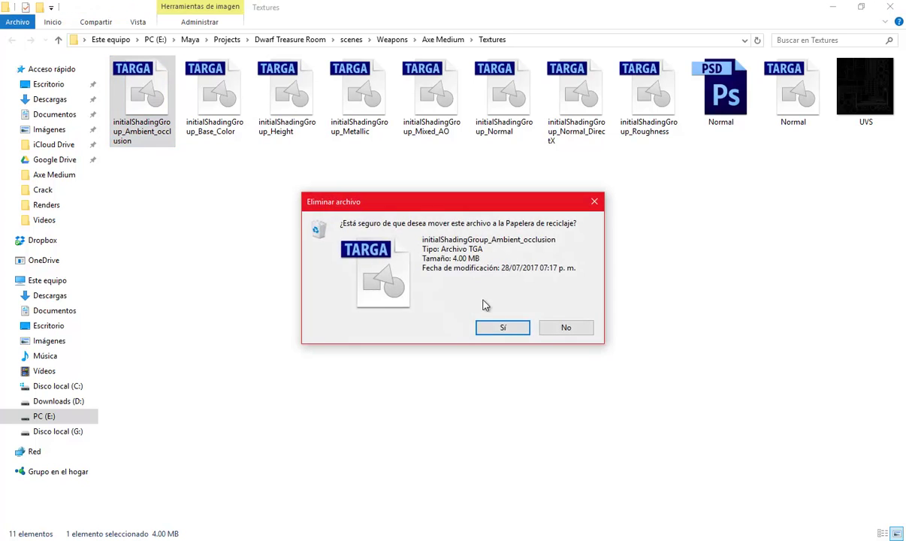
{"action": "left_click", "coordinate": [497, 327]}
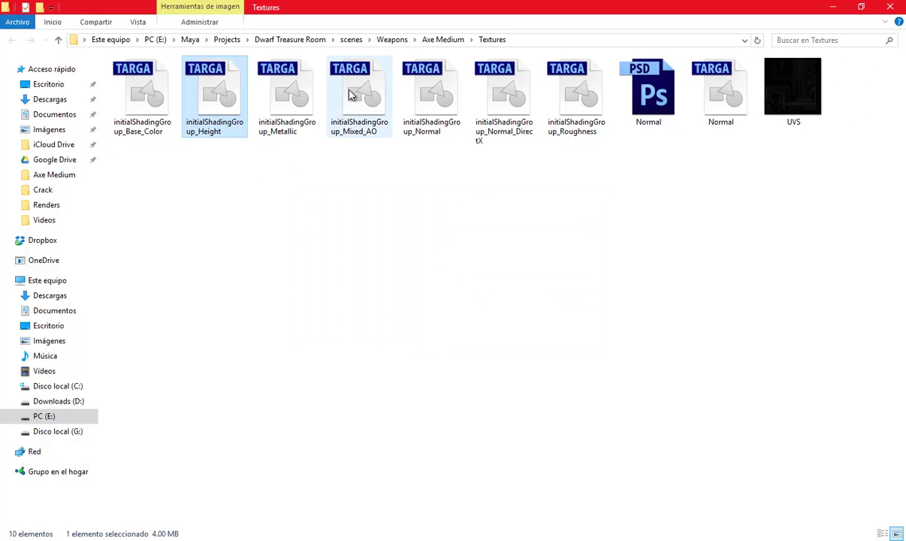
- Delete the Height and Normal TGA files and open Base_Color in Photoshop
{"action": "left_click", "coordinate": [418, 82], "text": "ctrl"}
{"action": "key", "text": "Delete"}
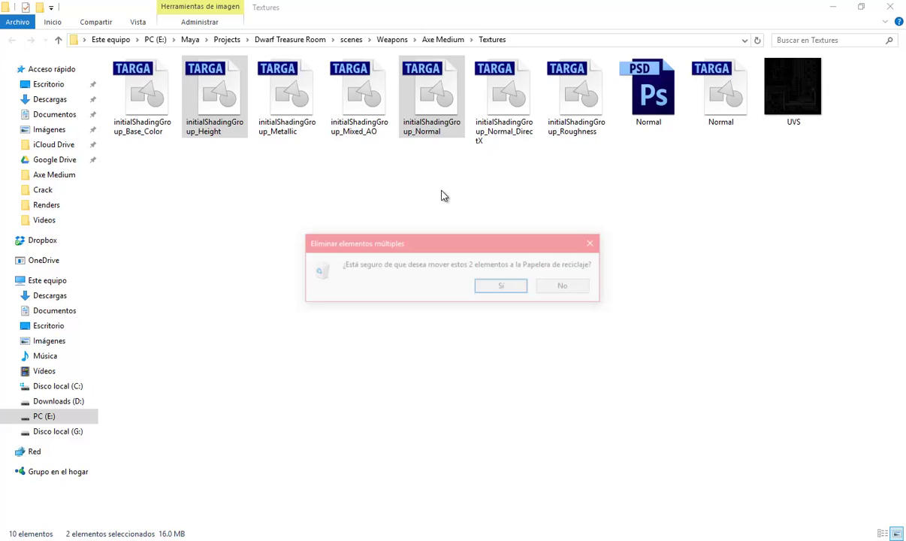
{"action": "left_click", "coordinate": [505, 287]}
{"action": "left_click", "coordinate": [151, 100]}
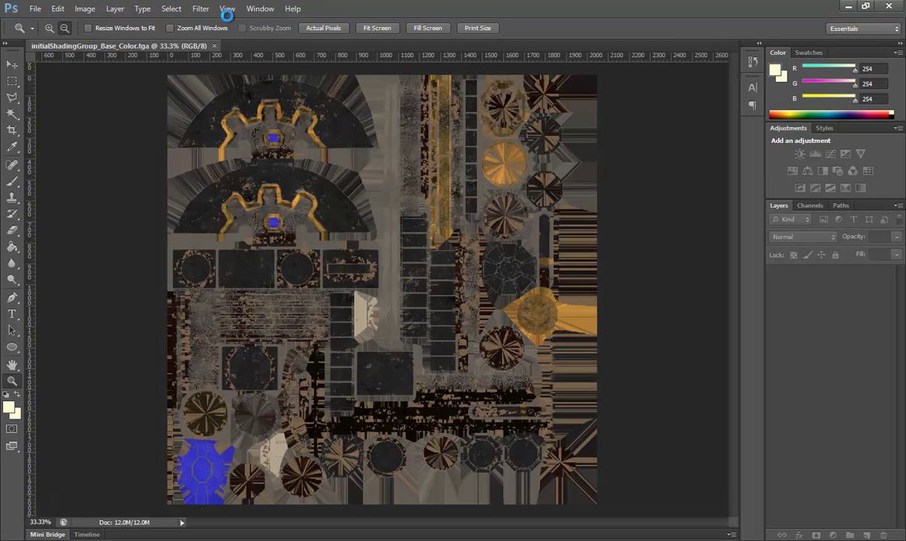
- Place Mixed_AO.tga as a layer on the Base_Color document
{"action": "left_click", "coordinate": [227, 9]}
{"action": "left_click", "coordinate": [248, 31]}
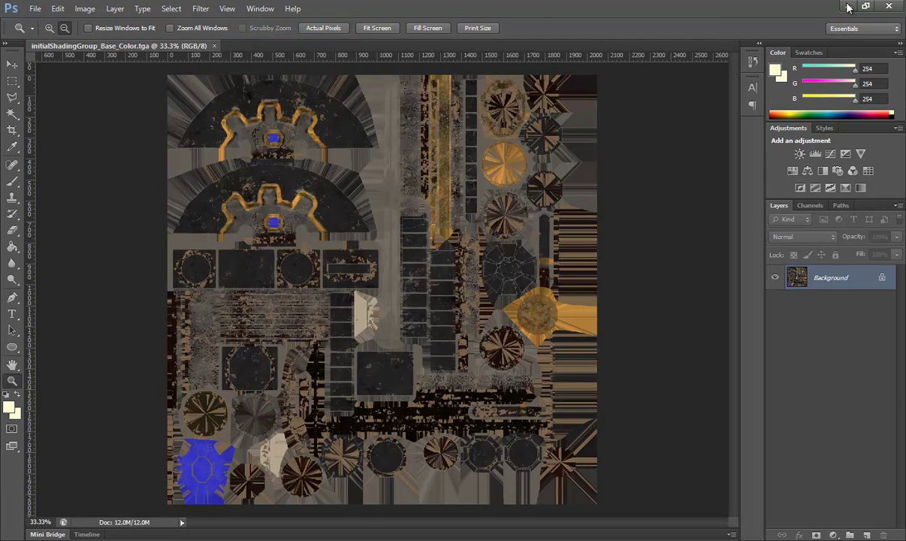
{"action": "left_click", "coordinate": [847, 6]}
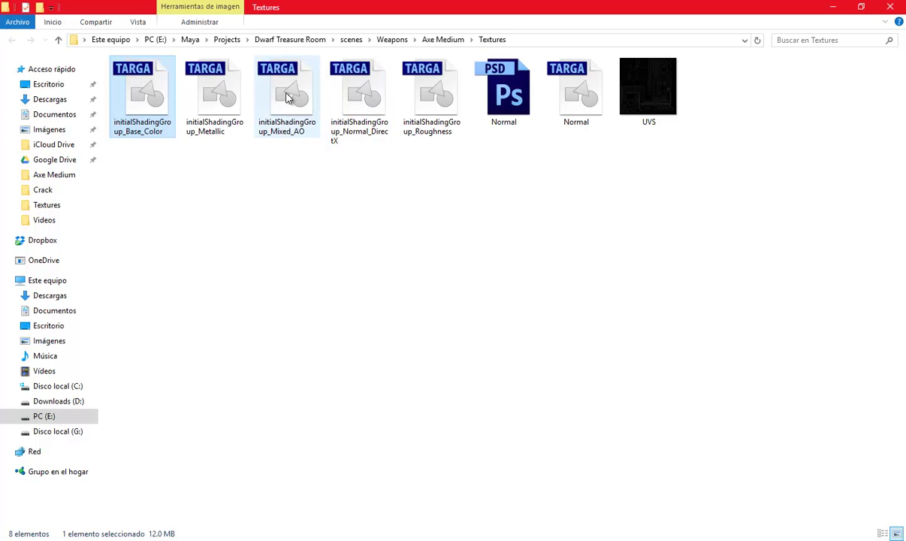
{"action": "left_click_drag", "start_coordinate": [288, 98], "coordinate": [354, 517]}
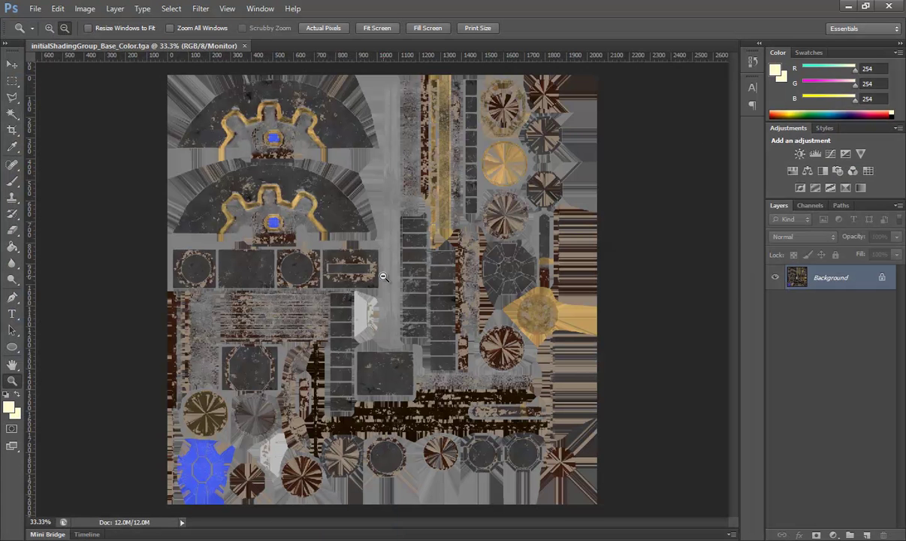
{"action": "left_click_drag", "start_coordinate": [353, 517], "coordinate": [383, 279]}
{"action": "key", "text": "Return"}
- Set the AO layer to Multiply and open Normal_DirectX.tga in Photoshop
{"action": "left_click", "coordinate": [784, 238]}
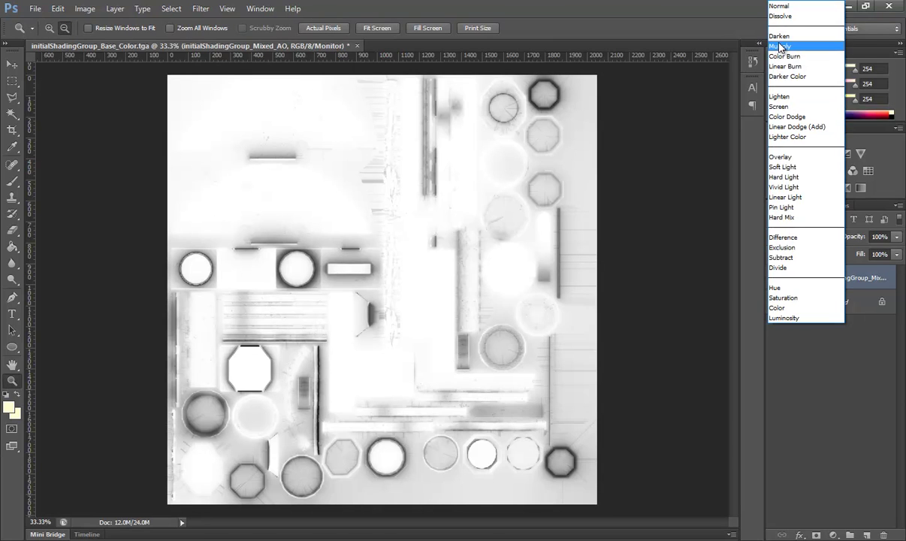
{"action": "left_click", "coordinate": [736, 45]}
{"action": "left_click", "coordinate": [848, 6]}
{"action": "double_click", "coordinate": [348, 83]}
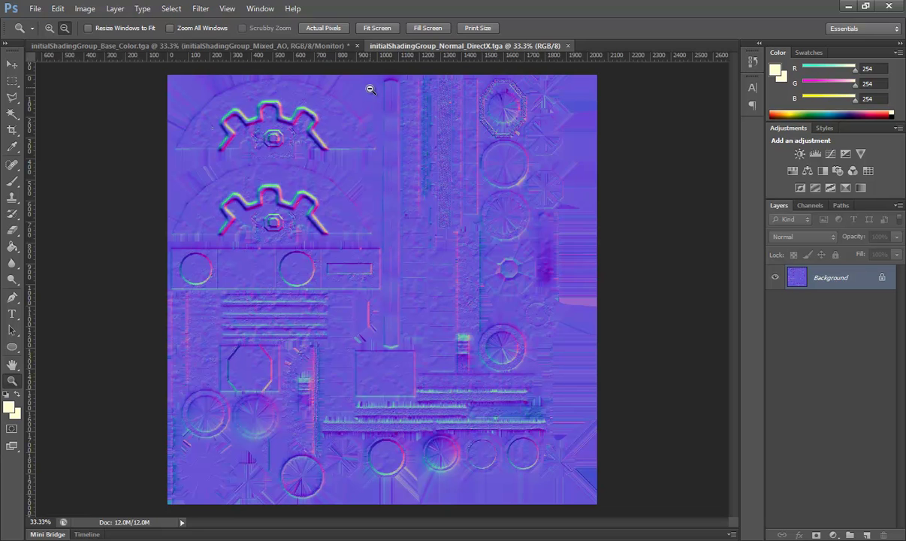
- Run xNormal Height2Occlusion on the normal map with Source R, Radius 50, DEF method
{"action": "left_click", "coordinate": [200, 8]}
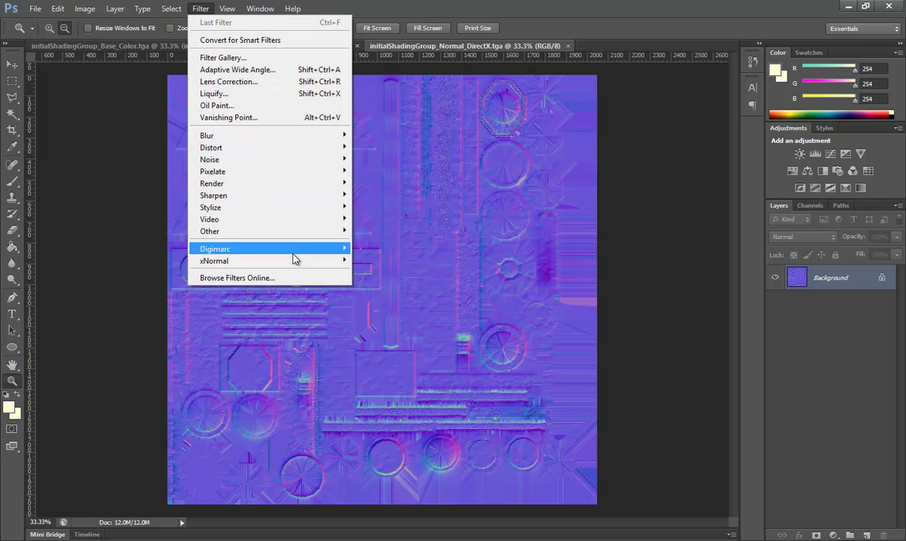
{"action": "mouse_move", "coordinate": [214, 260]}
{"action": "left_click", "coordinate": [135, 285]}
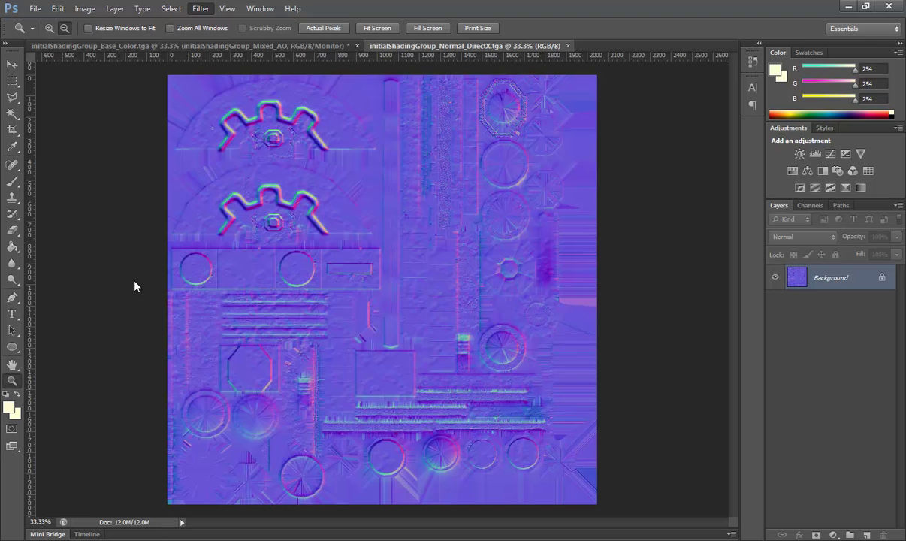
{"action": "left_click", "coordinate": [577, 391]}
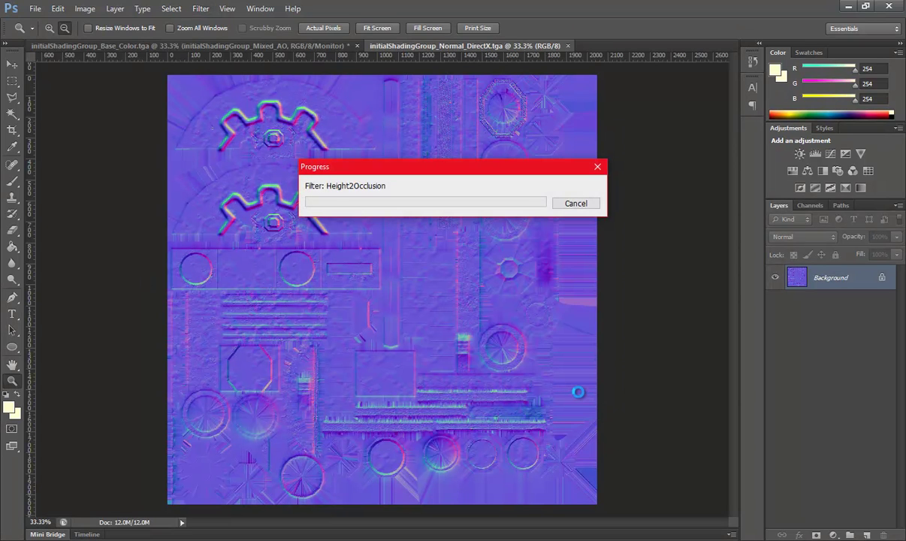
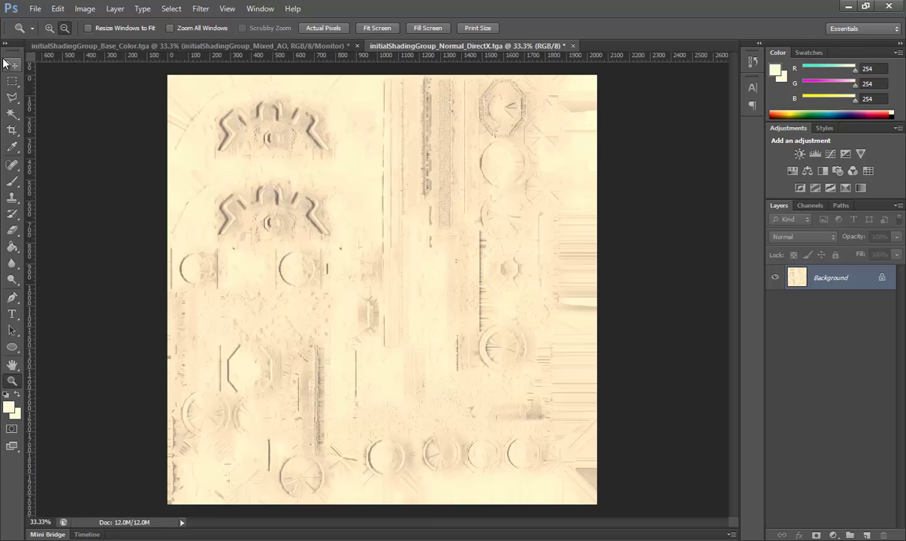
- Copy the whole AO texture and paste it in place into the Base_Color document
{"action": "left_click", "coordinate": [12, 81]}
{"action": "left_click_drag", "start_coordinate": [147, 65], "coordinate": [650, 515]}
{"action": "left_click", "coordinate": [58, 8]}
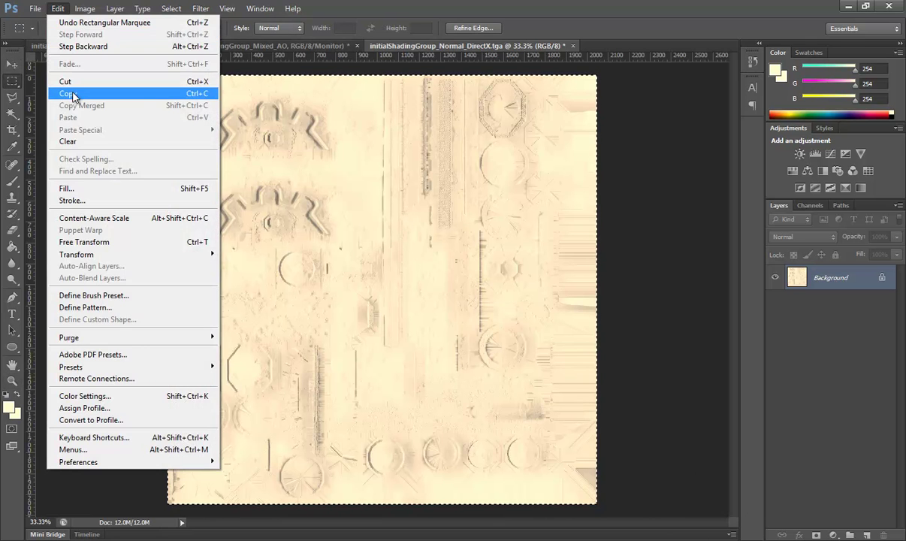
{"action": "left_click", "coordinate": [71, 91]}
{"action": "left_click", "coordinate": [250, 45]}
{"action": "left_click", "coordinate": [58, 8]}
{"action": "mouse_move", "coordinate": [80, 130]}
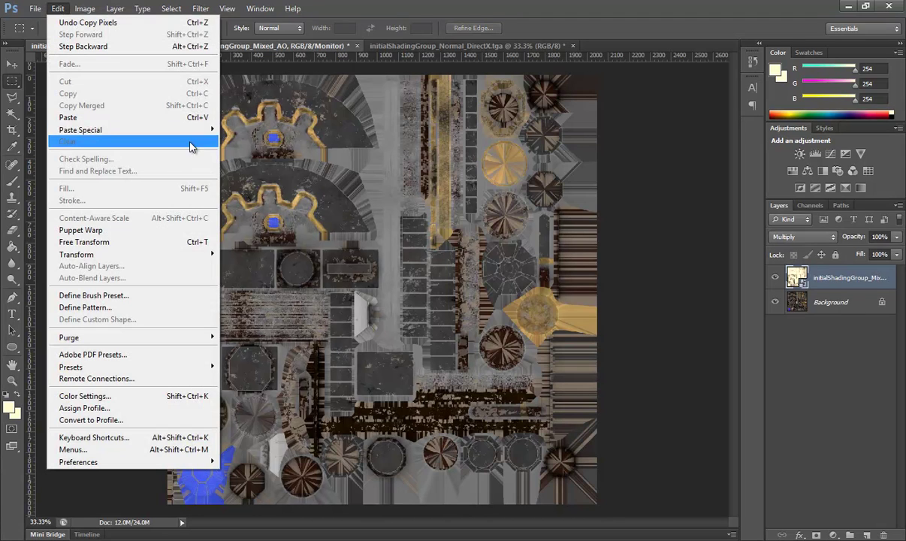
{"action": "left_click", "coordinate": [285, 129]}
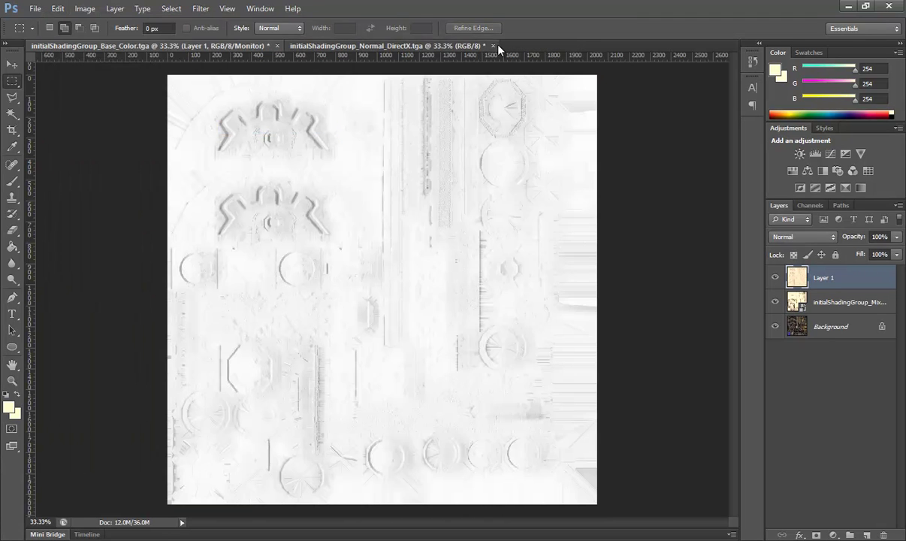
- Close Normal_DirectX without saving and set the pasted layer to Multiply
{"action": "left_click", "coordinate": [493, 45]}
{"action": "left_click", "coordinate": [456, 213]}
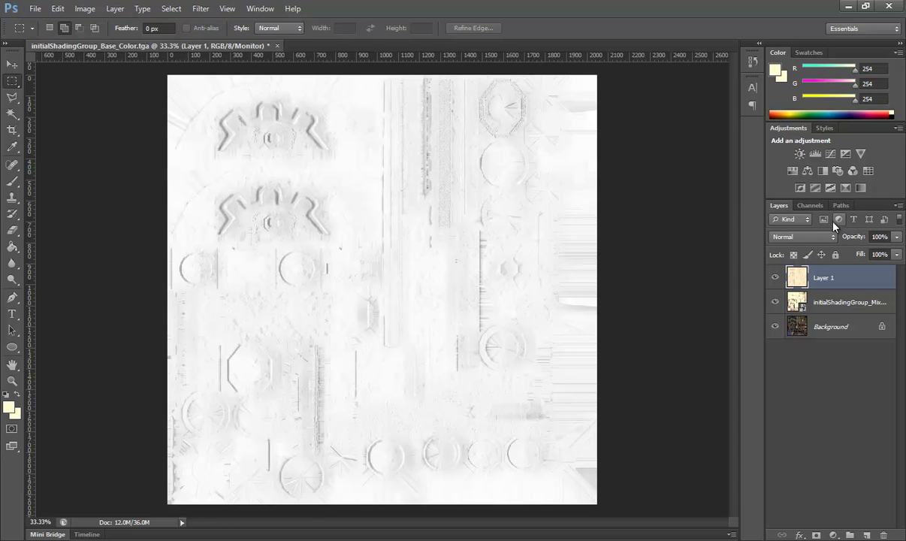
{"action": "left_click", "coordinate": [801, 237]}
{"action": "left_click", "coordinate": [780, 46]}
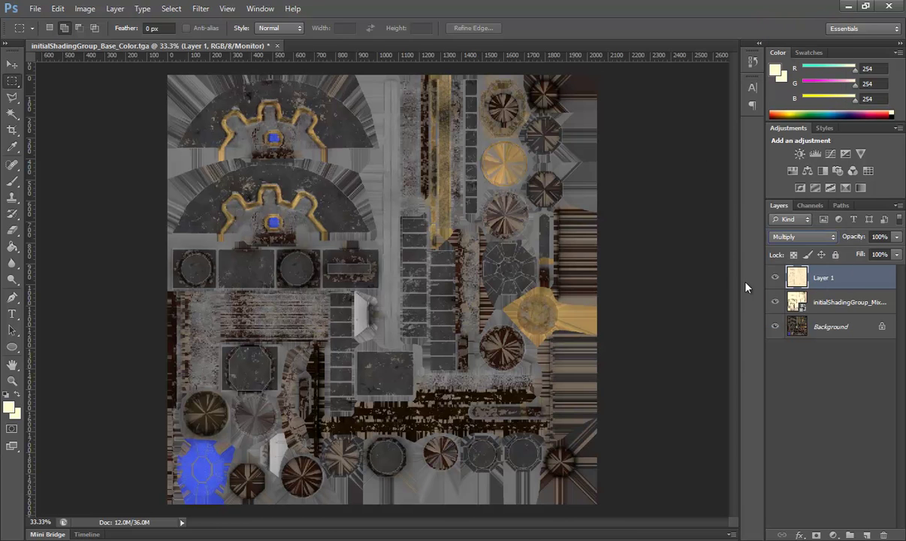
{"action": "left_click", "coordinate": [775, 278]}
{"action": "left_click", "coordinate": [775, 278]}
- Save over the base colour file as a 24-bit Targa and quit Photoshop
{"action": "left_click", "coordinate": [34, 8]}
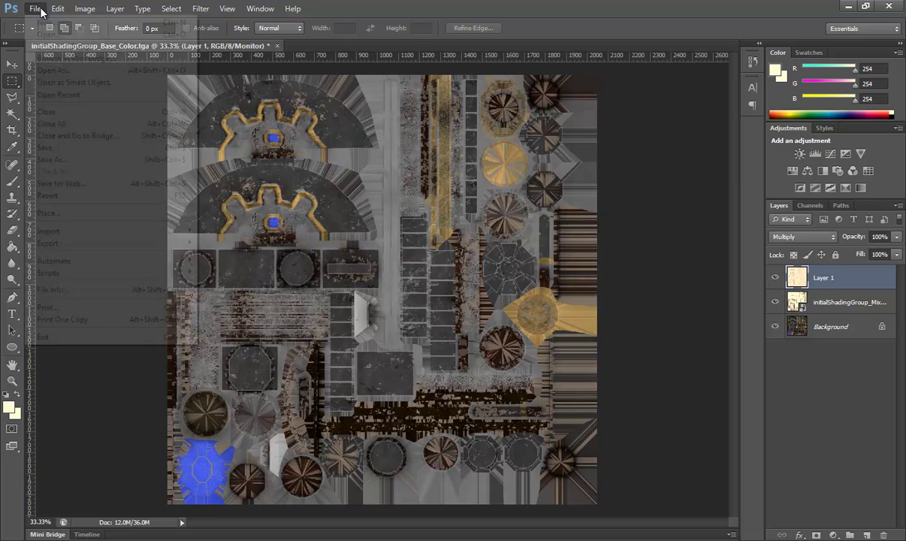
{"action": "left_click", "coordinate": [58, 160]}
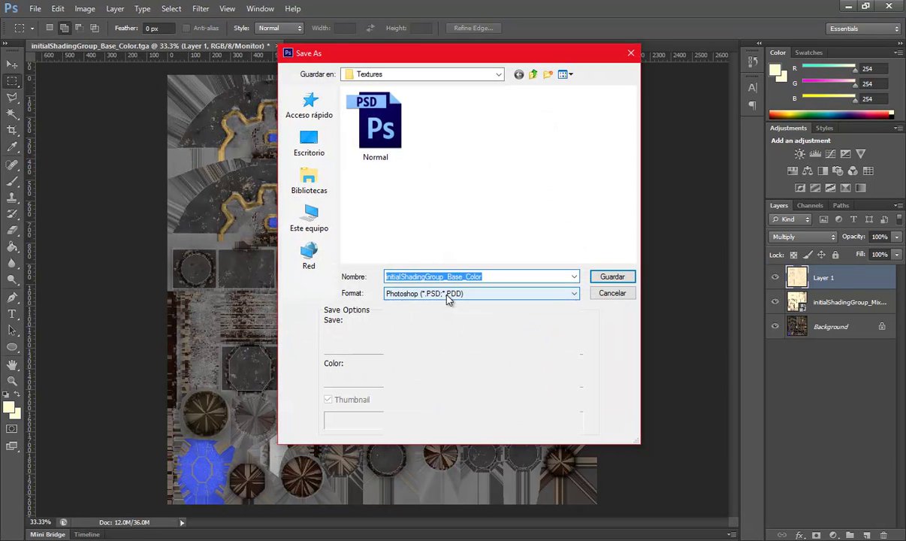
{"action": "left_click", "coordinate": [450, 294]}
{"action": "left_click", "coordinate": [410, 444]}
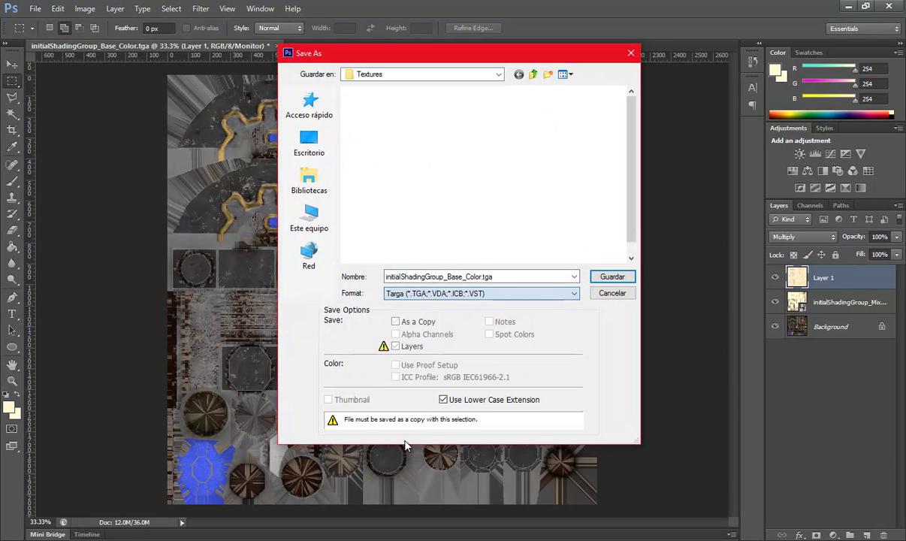
{"action": "left_click", "coordinate": [610, 276]}
{"action": "left_click", "coordinate": [423, 214]}
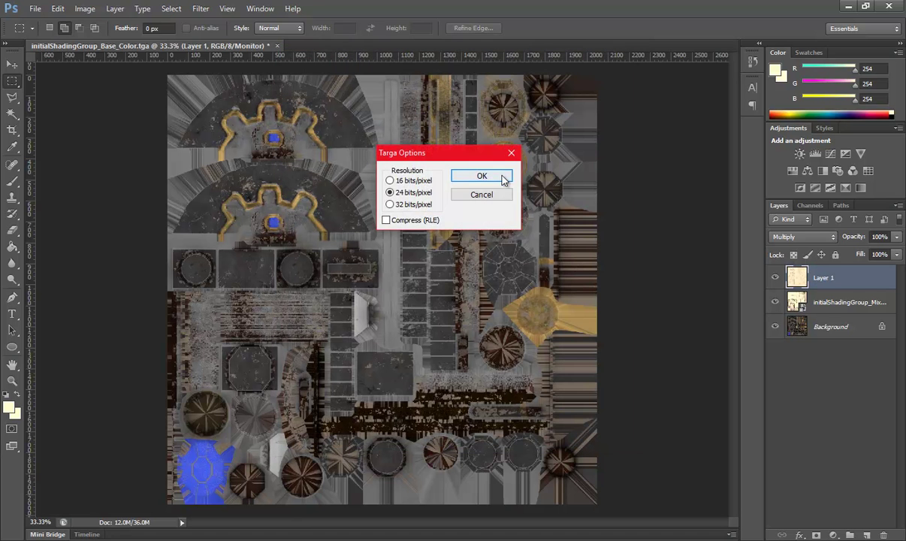
{"action": "left_click", "coordinate": [503, 178]}
{"action": "key", "text": "ctrl+q"}
- Close Photoshop discarding changes, then delete the initialShadingGroup_Mixed_AO texture
{"action": "left_click", "coordinate": [450, 219]}
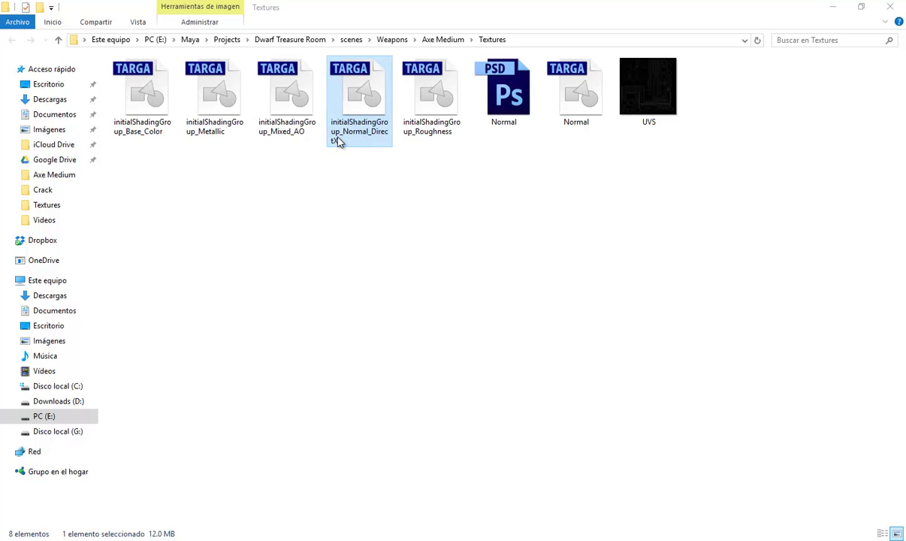
{"action": "left_click", "coordinate": [284, 105]}
{"action": "key", "text": "Delete"}
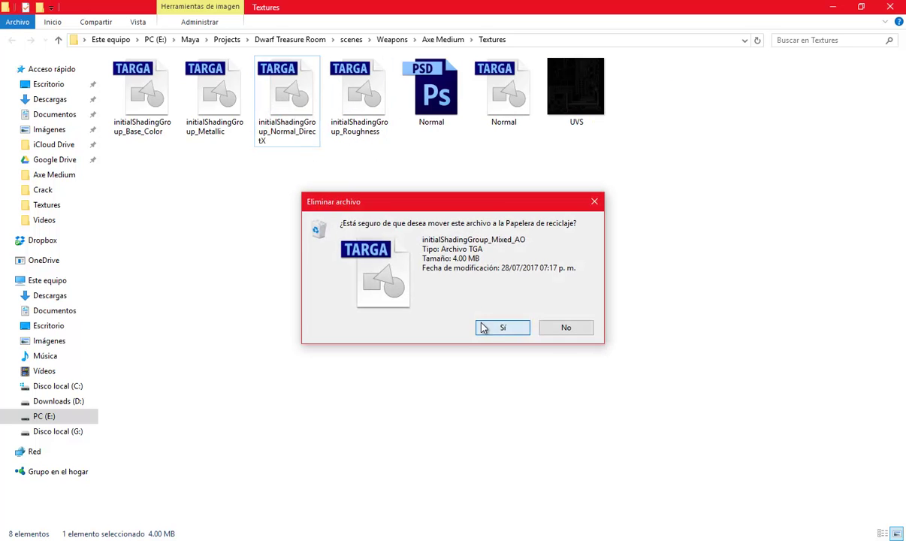
{"action": "left_click", "coordinate": [495, 324]}
- Rename the base colour texture to MediumAxe_Base_Color
{"action": "left_click", "coordinate": [148, 133]}
{"action": "left_click", "coordinate": [148, 133]}
{"action": "left_click", "coordinate": [145, 133]}
{"action": "left_click_drag", "start_coordinate": [126, 131], "coordinate": [88, 114]}
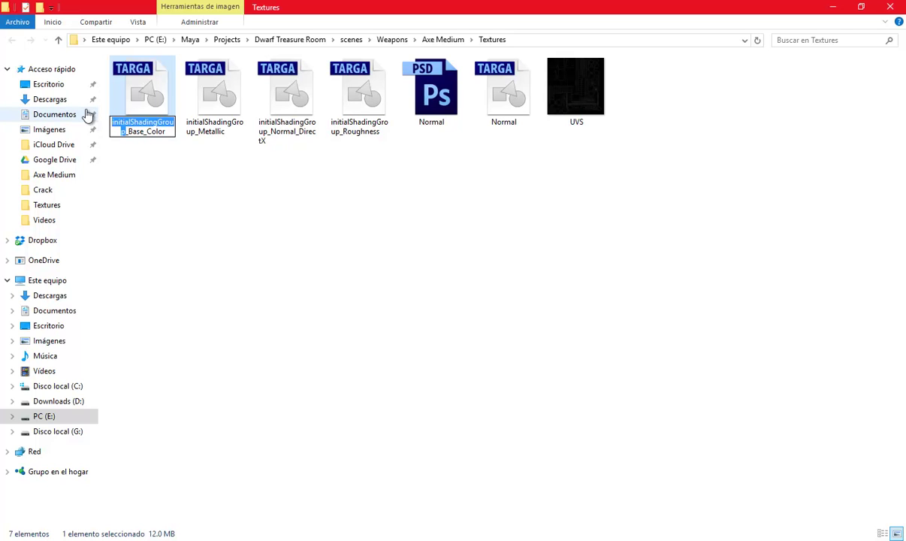
{"action": "key", "text": "BackSpace"}
{"action": "type", "text": "Medium"}
{"action": "key", "text": "BackSpace"}
{"action": "type", "text": "a"}
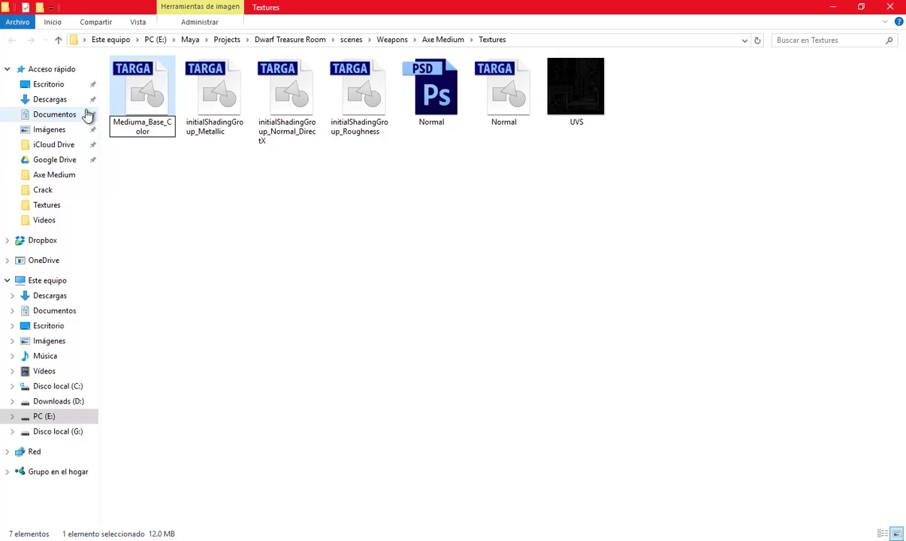
{"action": "key", "text": "BackSpace"}
{"action": "type", "text": "Axe"}
{"action": "key", "text": "shift+Home"}
{"action": "key", "text": "Return"}
- Rename the Metallic and Normal_DirectX textures with the MediumAxe prefix
{"action": "left_click", "coordinate": [143, 126]}
{"action": "left_click", "coordinate": [145, 124]}
{"action": "left_click", "coordinate": [145, 124]}
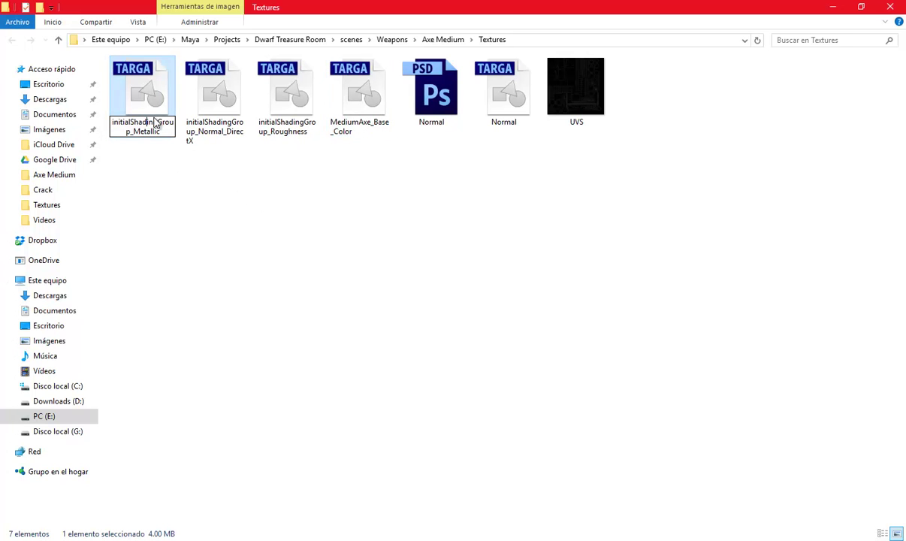
{"action": "key", "text": "shift+Home"}
{"action": "type", "text": "MediumAxe"}
{"action": "key", "text": "Return"}
{"action": "left_click", "coordinate": [133, 140]}
{"action": "left_click", "coordinate": [128, 134]}
{"action": "left_click", "coordinate": [118, 133]}
{"action": "key", "text": "shift+Home"}
{"action": "type", "text": "MediumAxe"}
{"action": "key", "text": "Return"}
- Rename the Roughness texture to MediumAxe_Roughness and minimise Explorer
{"action": "left_click", "coordinate": [148, 142]}
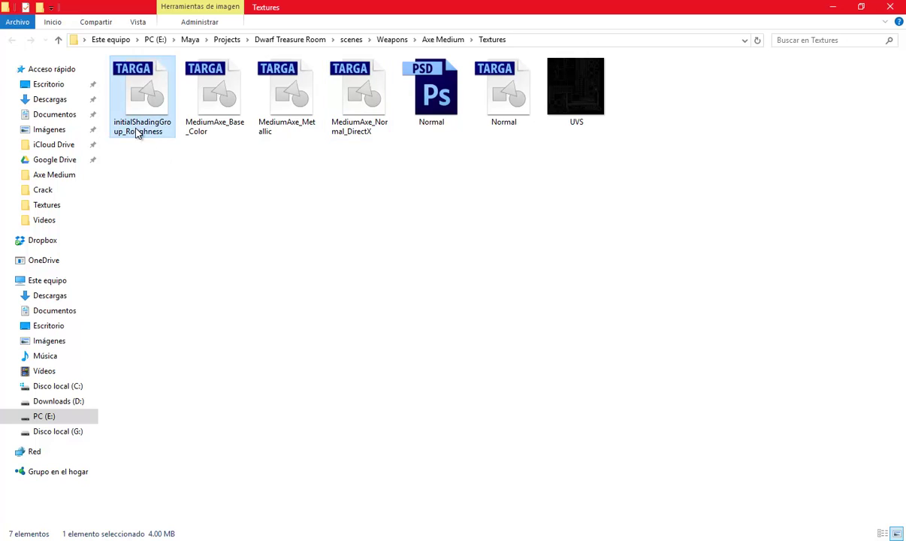
{"action": "left_click", "coordinate": [138, 133]}
{"action": "left_click", "coordinate": [123, 131]}
{"action": "key", "text": "shift+Home"}
{"action": "type", "text": "MediumAxe"}
{"action": "left_click", "coordinate": [210, 181]}
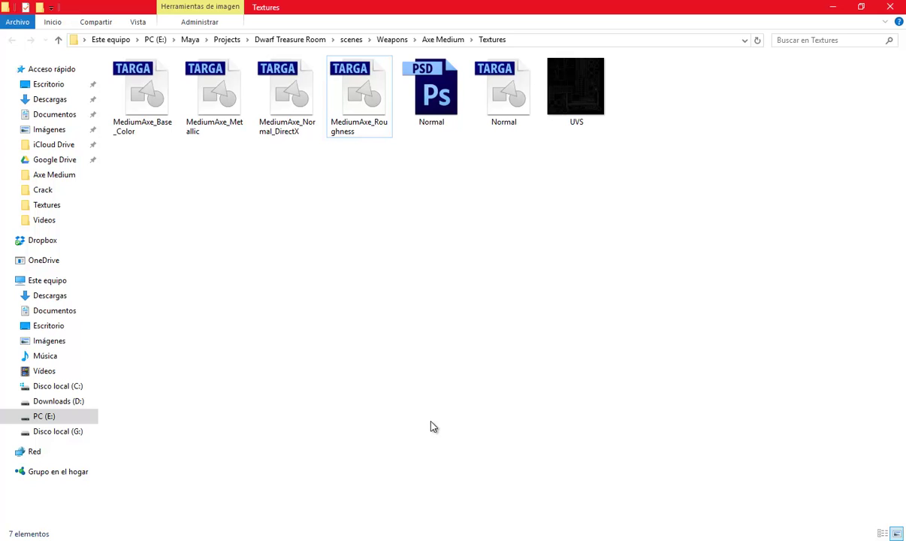
{"action": "left_click", "coordinate": [828, 9]}
- Minimise Substance Painter and Explorer while Maya loads, then launch Marmoset Toolbag 3
{"action": "left_click", "coordinate": [830, 6]}
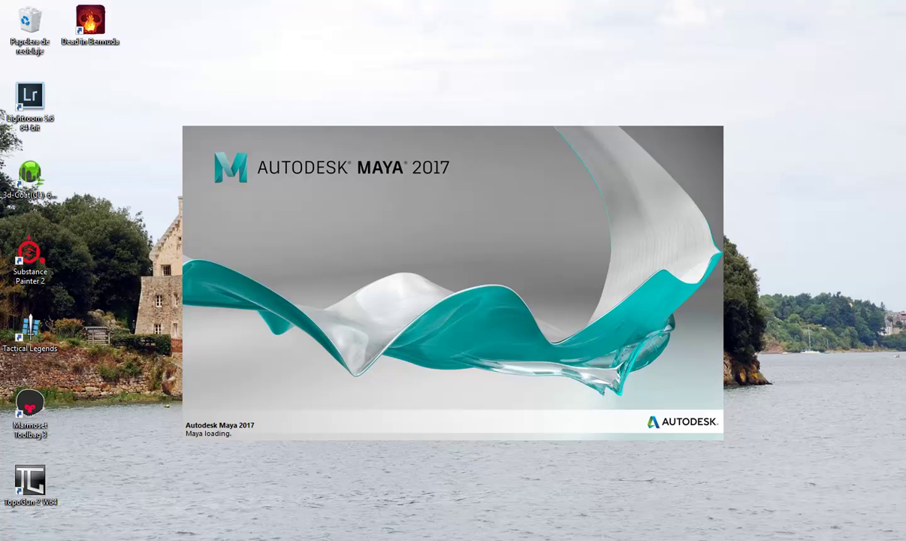
{"action": "left_click", "coordinate": [366, 523]}
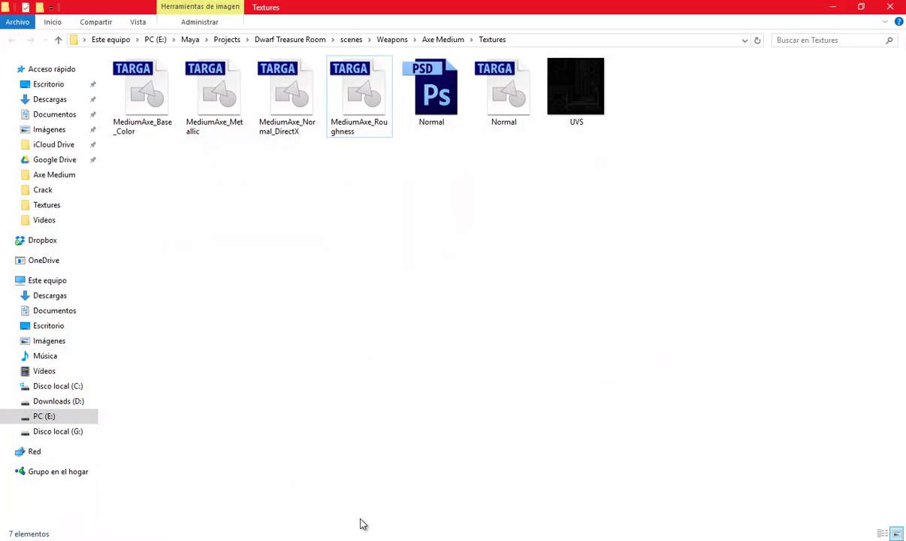
{"action": "left_click", "coordinate": [832, 7]}
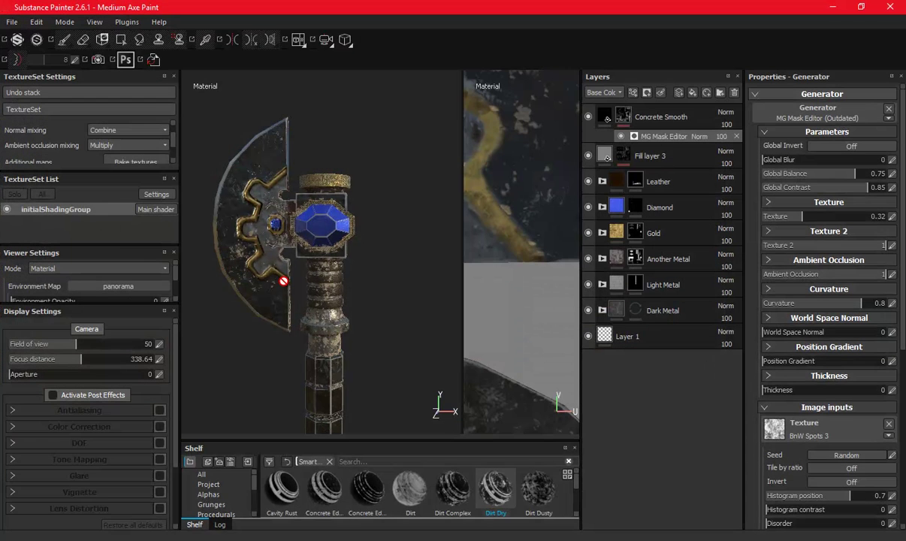
{"action": "mouse_move", "coordinate": [283, 276]}
{"action": "left_mouse_down", "text": "alt"}
{"action": "mouse_move", "coordinate": [404, 285]}
{"action": "mouse_move", "coordinate": [526, 264]}
{"action": "mouse_move", "coordinate": [471, 273]}
{"action": "mouse_move", "coordinate": [413, 245]}
{"action": "mouse_move", "coordinate": [415, 389]}
{"action": "mouse_move", "coordinate": [318, 225]}
{"action": "mouse_move", "coordinate": [380, 263]}
{"action": "mouse_move", "coordinate": [427, 245]}
{"action": "mouse_move", "coordinate": [402, 221]}
{"action": "mouse_move", "coordinate": [336, 274]}
{"action": "mouse_move", "coordinate": [269, 263]}
{"action": "mouse_move", "coordinate": [324, 231]}
{"action": "mouse_move", "coordinate": [322, 166]}
{"action": "mouse_move", "coordinate": [277, 263]}
{"action": "mouse_move", "coordinate": [297, 240]}
{"action": "left_mouse_up", "text": "alt"}
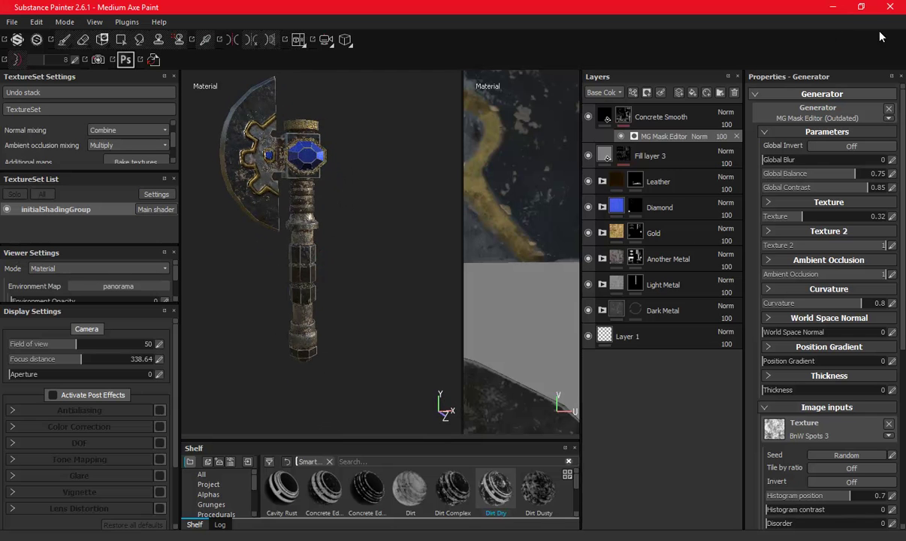
{"action": "left_click", "coordinate": [832, 6]}
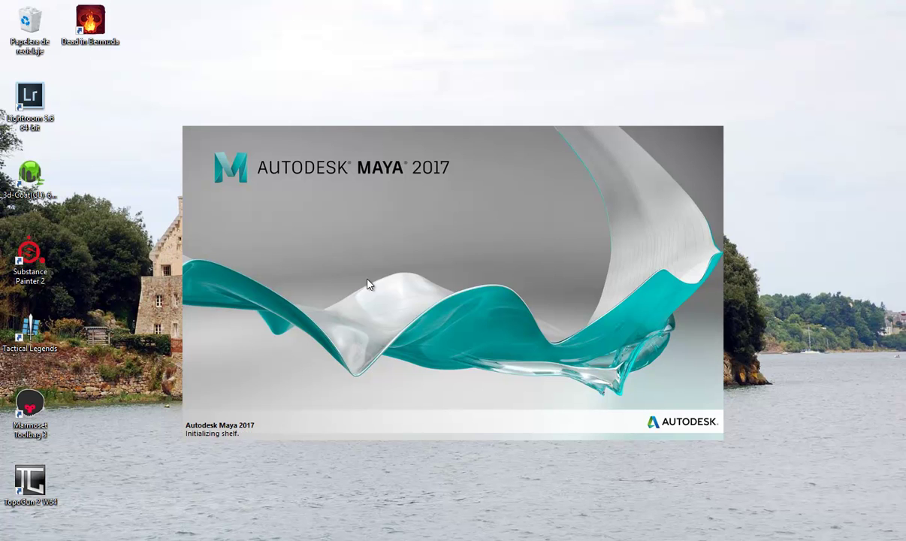
{"action": "double_click", "coordinate": [40, 406]}
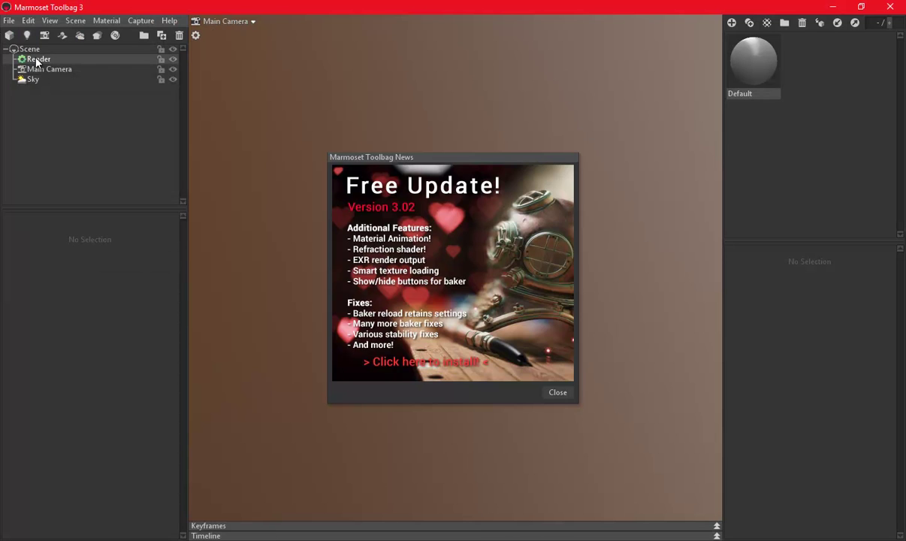
- Dismiss the news notice and apply the Forest Path preset to the scene's Sky
{"action": "left_click", "coordinate": [562, 393]}
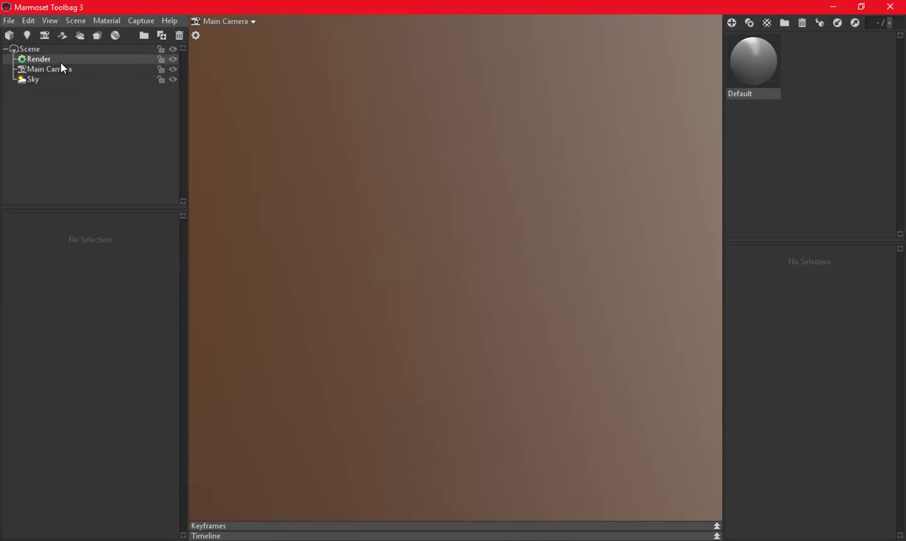
{"action": "left_click", "coordinate": [41, 60]}
{"action": "left_click", "coordinate": [33, 79]}
{"action": "left_click", "coordinate": [150, 233]}
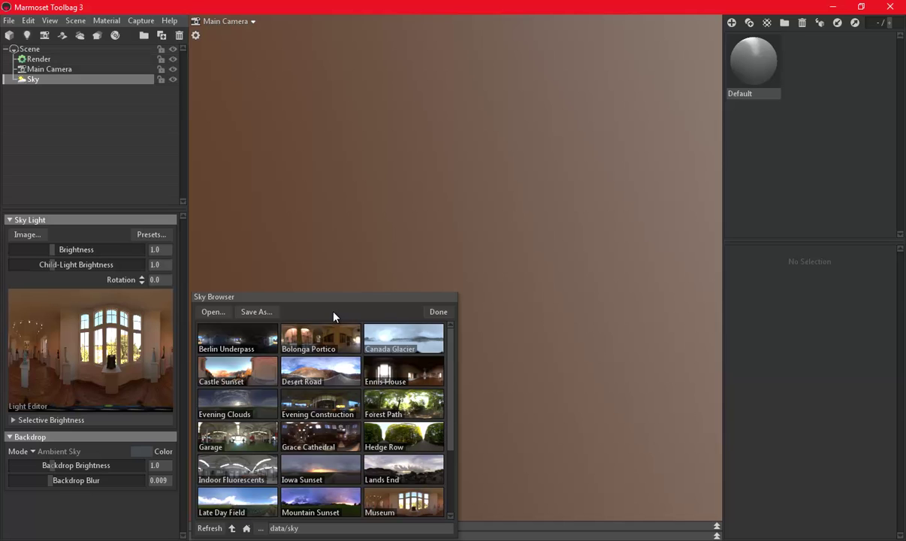
{"action": "left_click", "coordinate": [417, 418]}
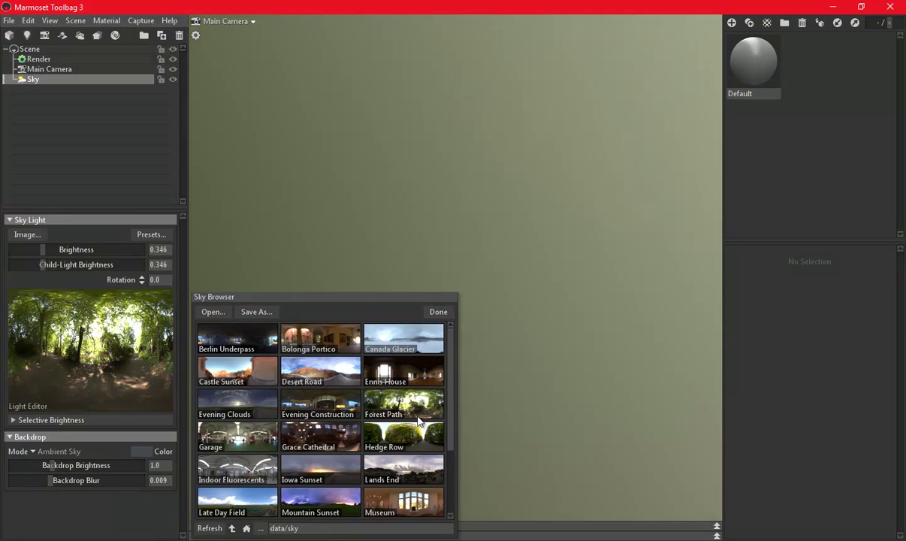
{"action": "left_click", "coordinate": [439, 311]}
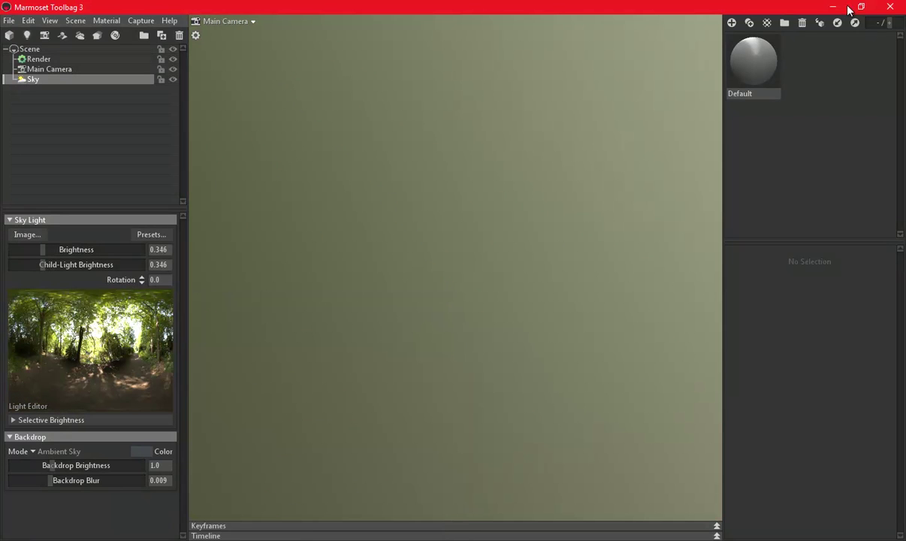
{"action": "left_click", "coordinate": [833, 7]}
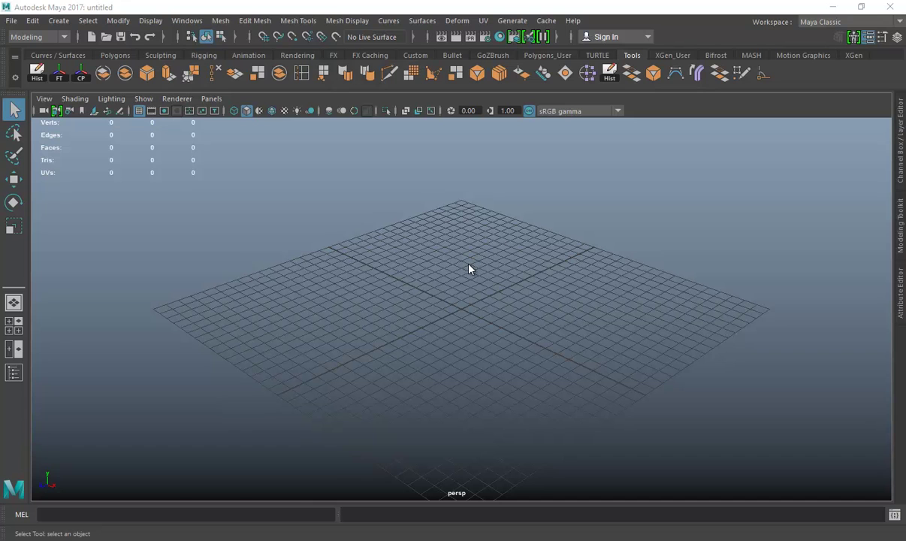
- Zoom in and out over the empty grid in Maya's perspective view
{"action": "scroll", "coordinate": [471, 257], "scroll_direction": "down", "scroll_amount": 3}
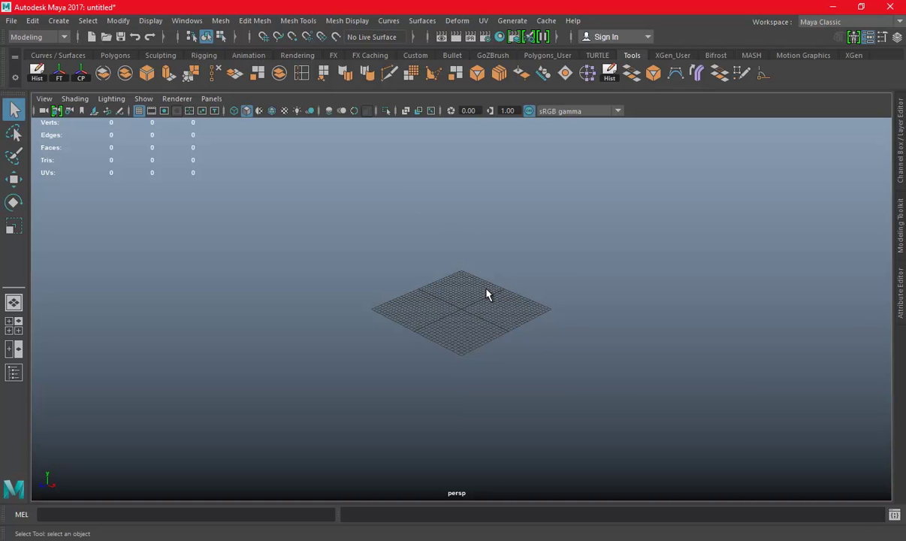
{"action": "scroll", "coordinate": [485, 295], "scroll_direction": "up", "scroll_amount": 3}
{"action": "scroll", "coordinate": [483, 294], "scroll_direction": "up", "scroll_amount": 3}
{"action": "scroll", "coordinate": [483, 294], "scroll_direction": "down", "scroll_amount": 5}
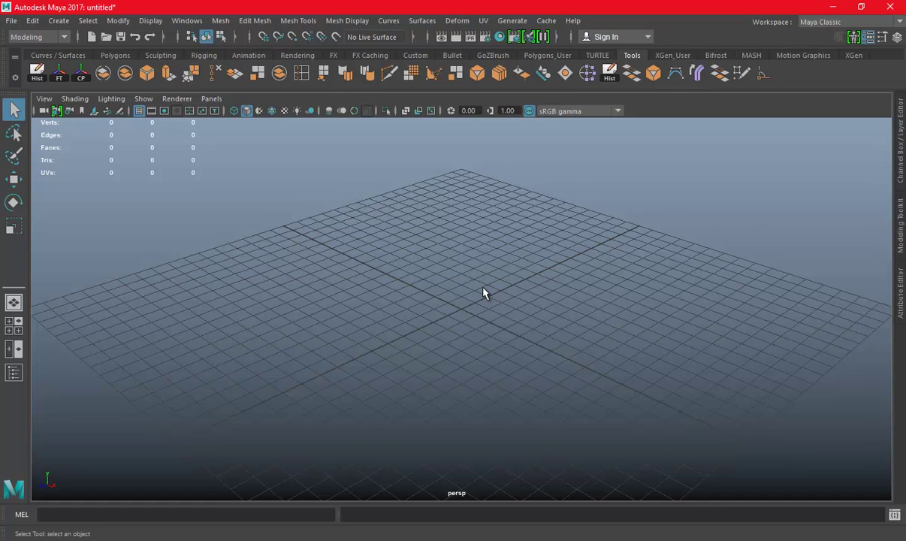
{"action": "scroll", "coordinate": [483, 294], "scroll_direction": "down", "scroll_amount": 5}
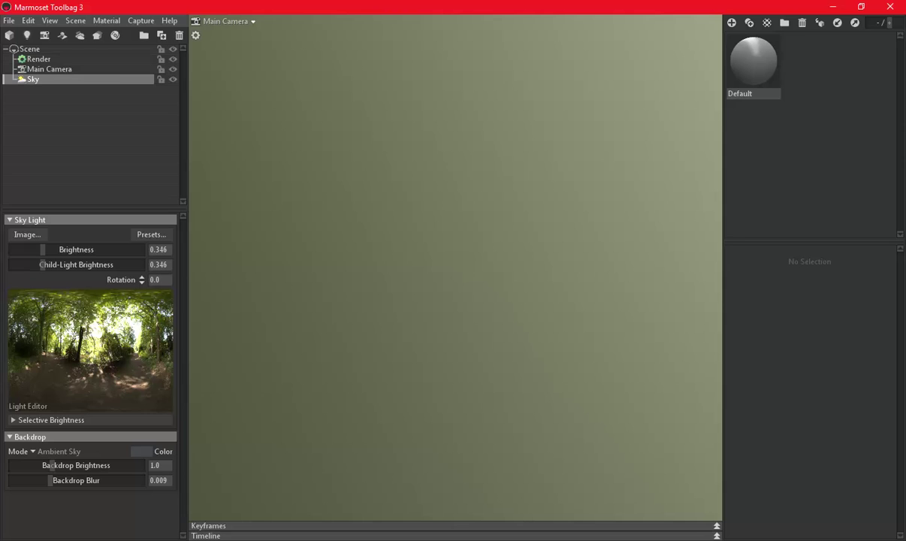
- Import the Axe Medium Low model into Marmoset and orbit around it
{"action": "left_click", "coordinate": [9, 21]}
{"action": "left_click", "coordinate": [45, 113]}
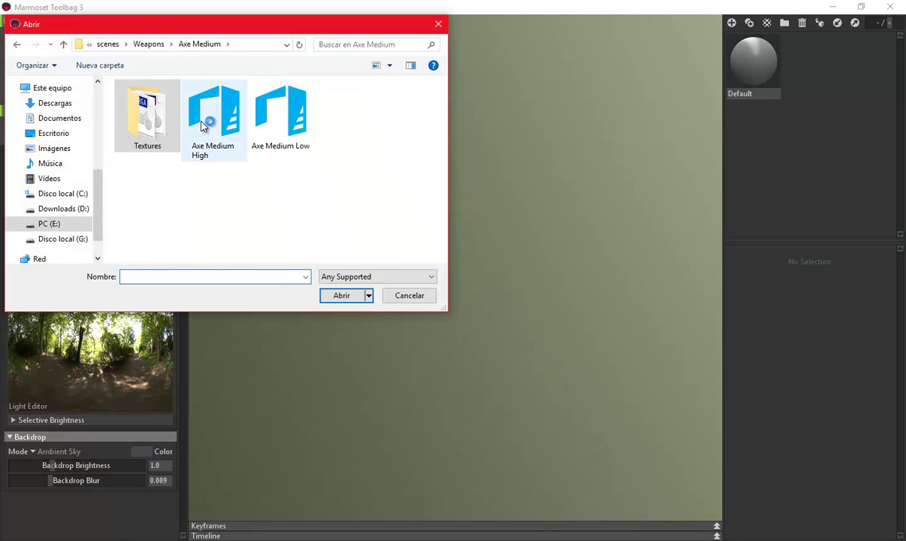
{"action": "left_click", "coordinate": [274, 117]}
{"action": "double_click", "coordinate": [275, 117]}
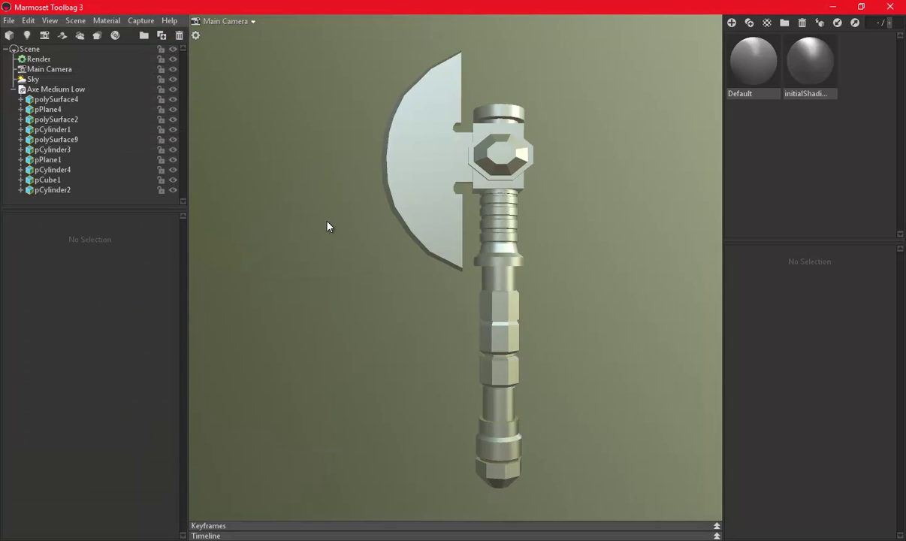
{"action": "left_click_drag", "start_coordinate": [581, 284], "coordinate": [590, 334]}
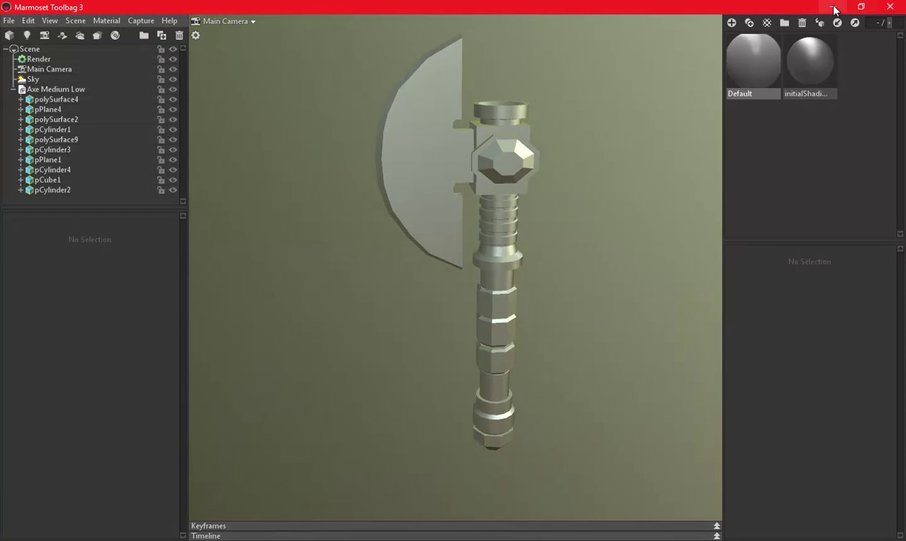
{"action": "left_click", "coordinate": [832, 6]}
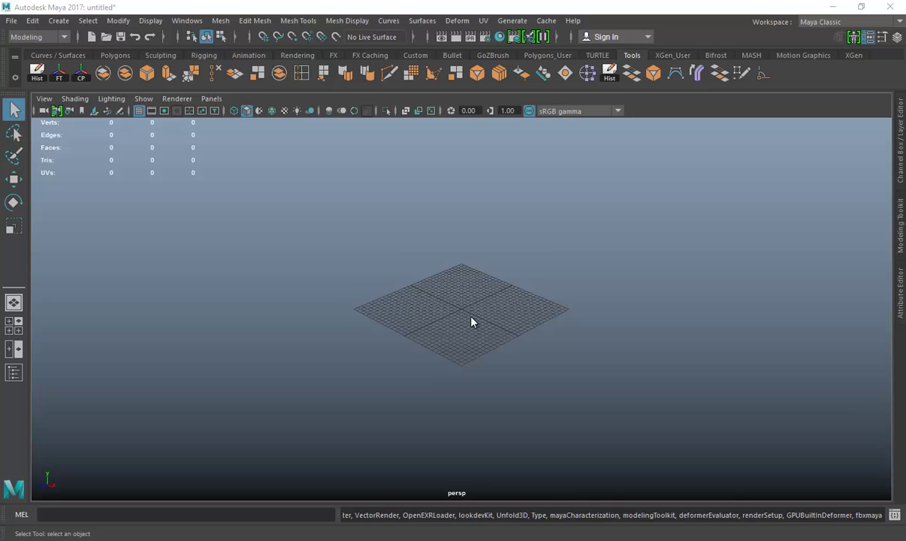
- Import Axe Medium Low.obj from Dwarf Treasure Room\scenes\Weapons\Axe Medium into Maya
{"action": "scroll", "coordinate": [472, 321], "scroll_direction": "up", "scroll_amount": 3}
{"action": "mouse_move", "coordinate": [478, 318]}
{"action": "left_mouse_down", "text": "alt"}
{"action": "mouse_move", "coordinate": [455, 305]}
{"action": "mouse_move", "coordinate": [463, 279]}
{"action": "mouse_move", "coordinate": [501, 296]}
{"action": "left_mouse_up", "text": "alt"}
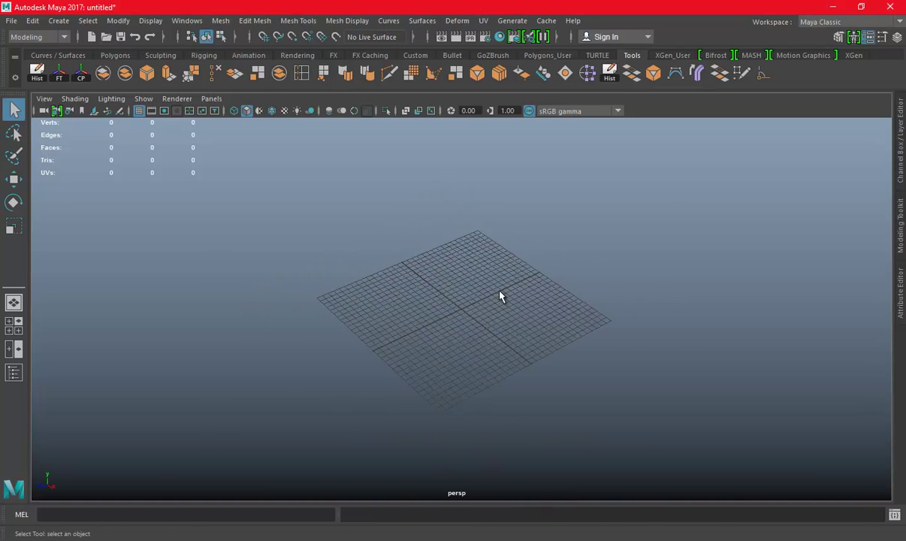
{"action": "scroll", "coordinate": [501, 296], "scroll_direction": "down", "scroll_amount": 2}
{"action": "left_click", "coordinate": [11, 23]}
{"action": "left_click", "coordinate": [46, 161]}
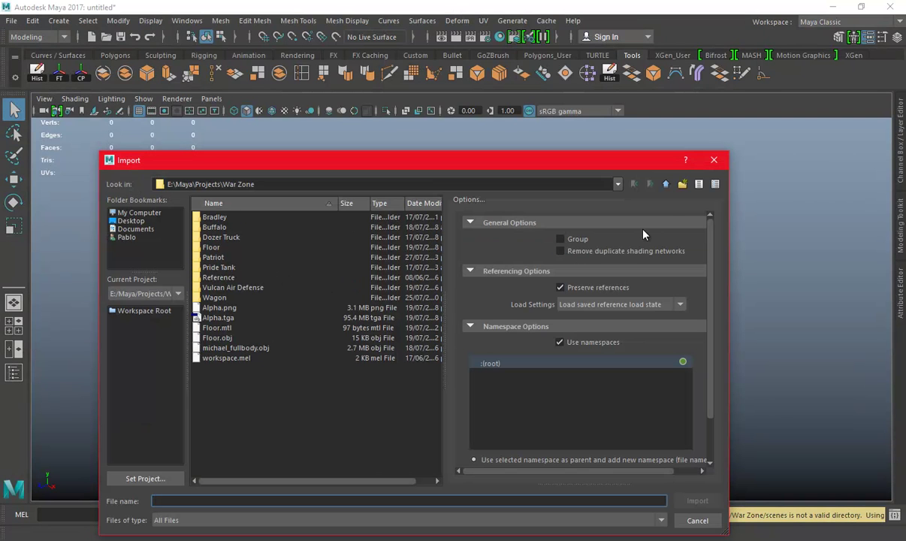
{"action": "left_click", "coordinate": [666, 186]}
{"action": "left_click", "coordinate": [271, 278]}
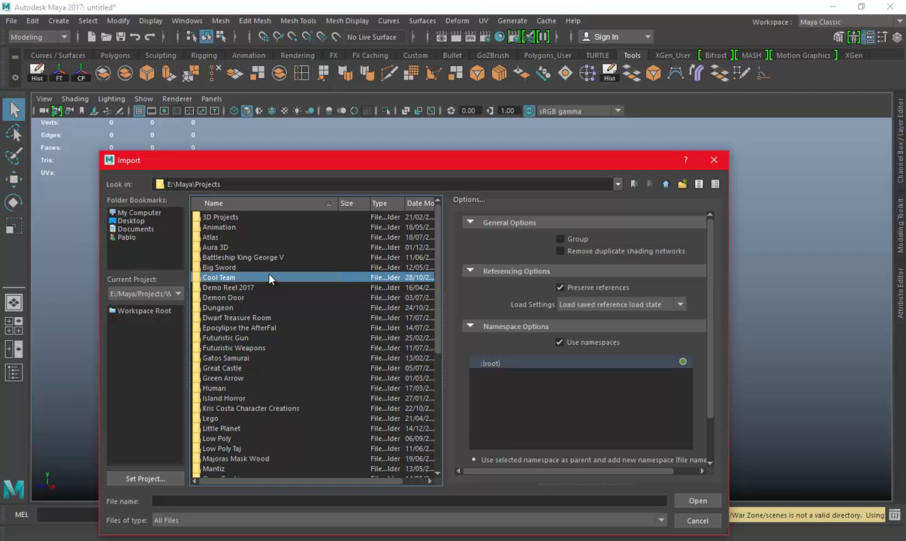
{"action": "left_click_drag", "start_coordinate": [270, 280], "coordinate": [226, 320]}
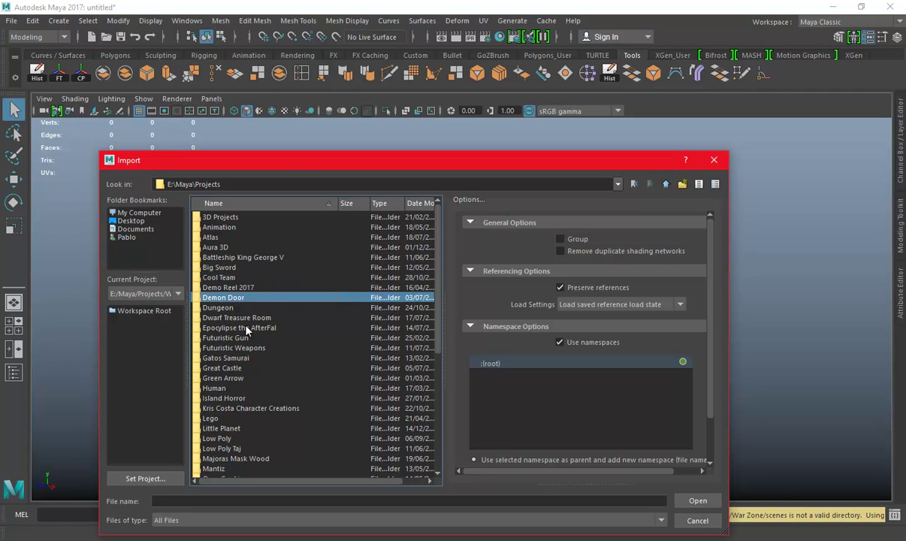
{"action": "double_click", "coordinate": [226, 319]}
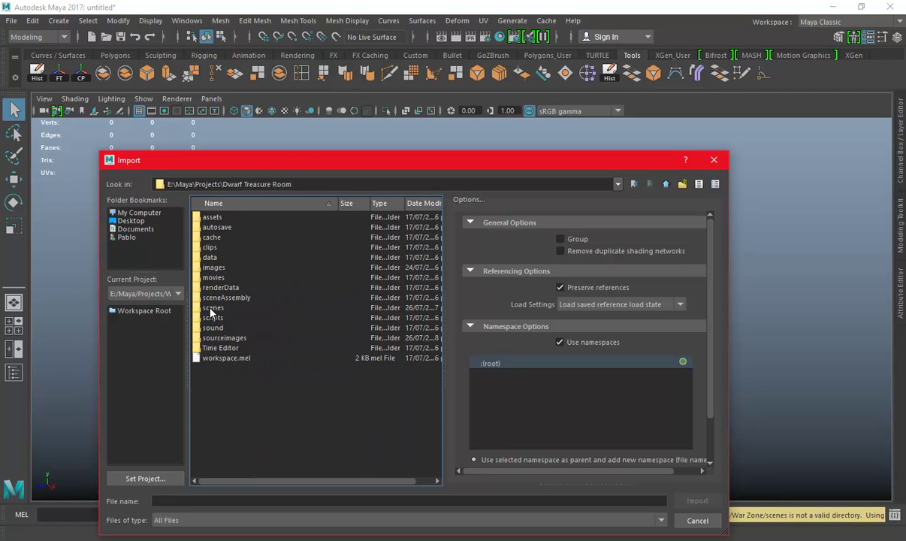
{"action": "double_click", "coordinate": [211, 309]}
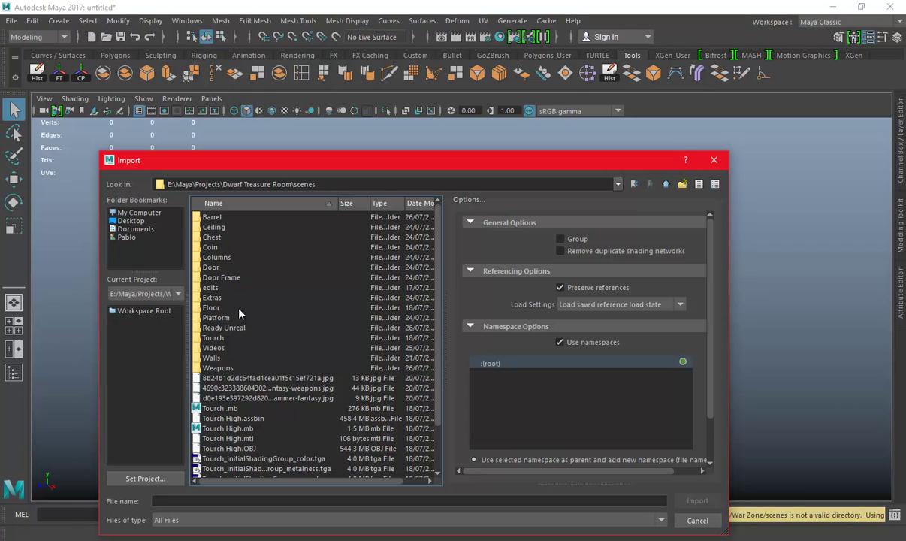
{"action": "double_click", "coordinate": [218, 367]}
{"action": "double_click", "coordinate": [224, 227]}
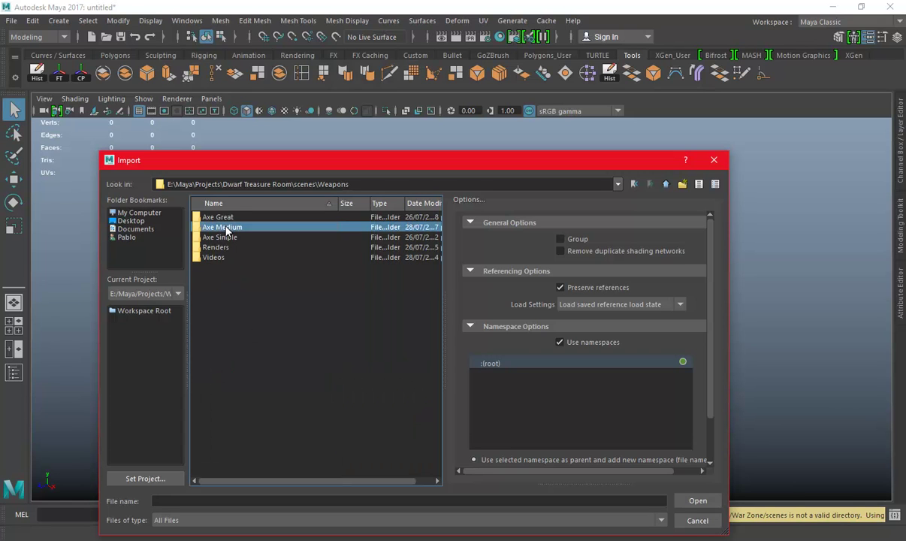
{"action": "double_click", "coordinate": [249, 321]}
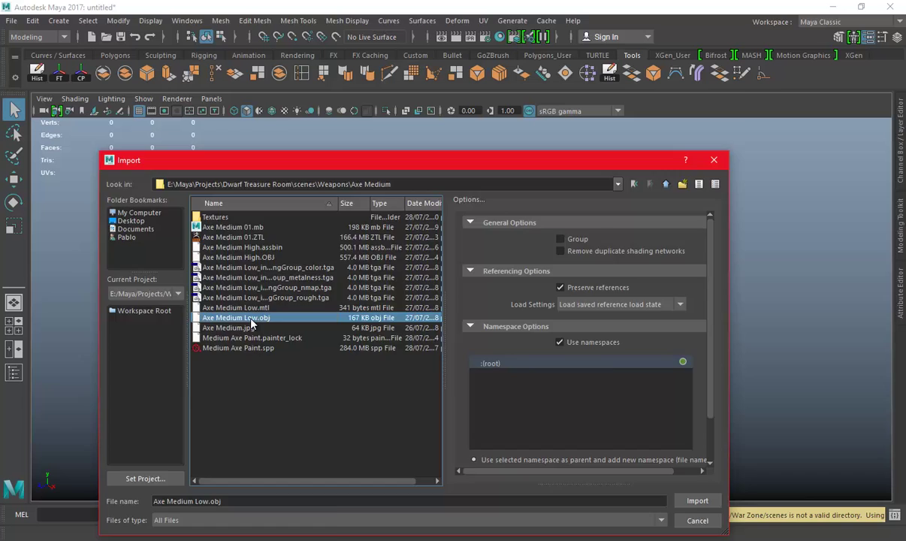
- Mirror a copy of the axe blade with Scale X -1 to make it double-headed
{"action": "scroll", "coordinate": [417, 308], "scroll_direction": "up", "scroll_amount": 1}
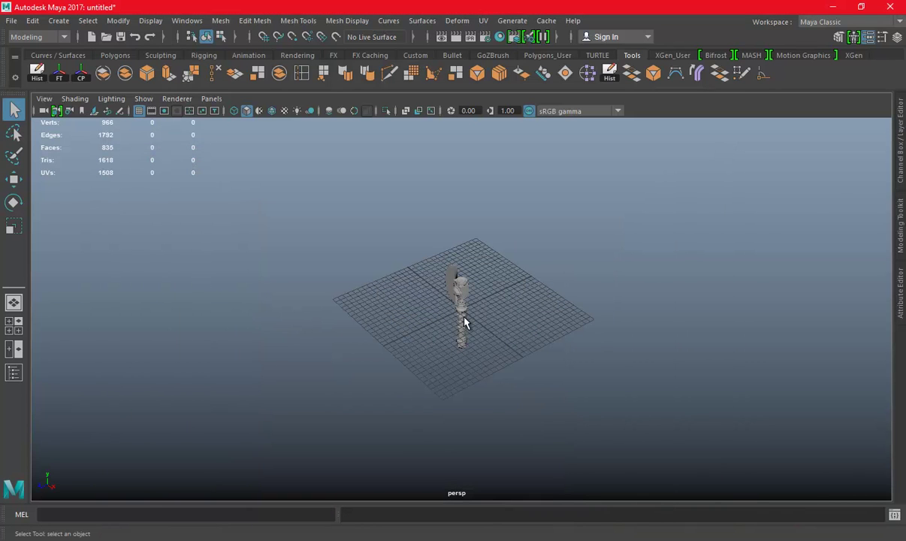
{"action": "key", "text": "f"}
{"action": "mouse_move", "coordinate": [502, 289]}
{"action": "left_mouse_down", "text": "alt"}
{"action": "mouse_move", "coordinate": [364, 301]}
{"action": "mouse_move", "coordinate": [384, 279]}
{"action": "mouse_move", "coordinate": [526, 348]}
{"action": "left_mouse_up", "text": "alt"}
{"action": "left_click", "coordinate": [384, 279]}
{"action": "key", "text": "w"}
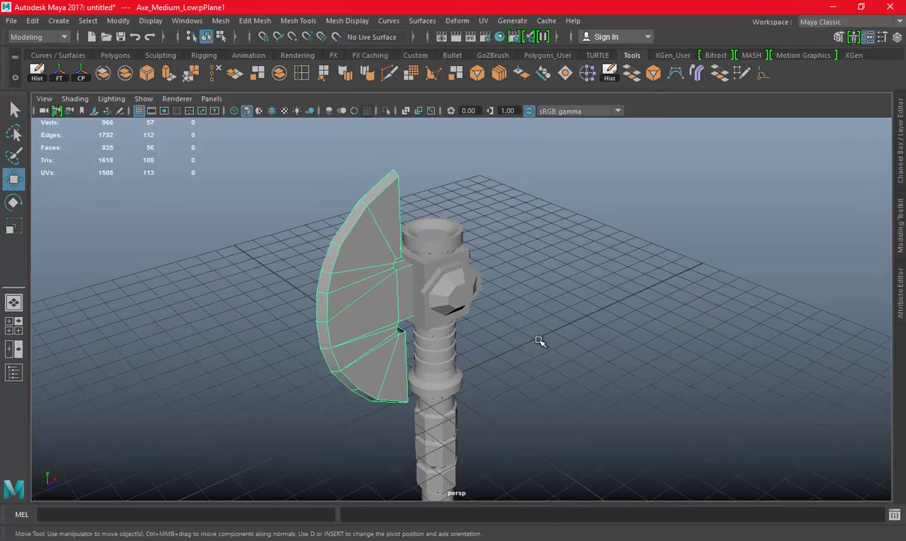
{"action": "key", "text": "space"}
{"action": "key", "text": "space"}
{"action": "key", "text": "a"}
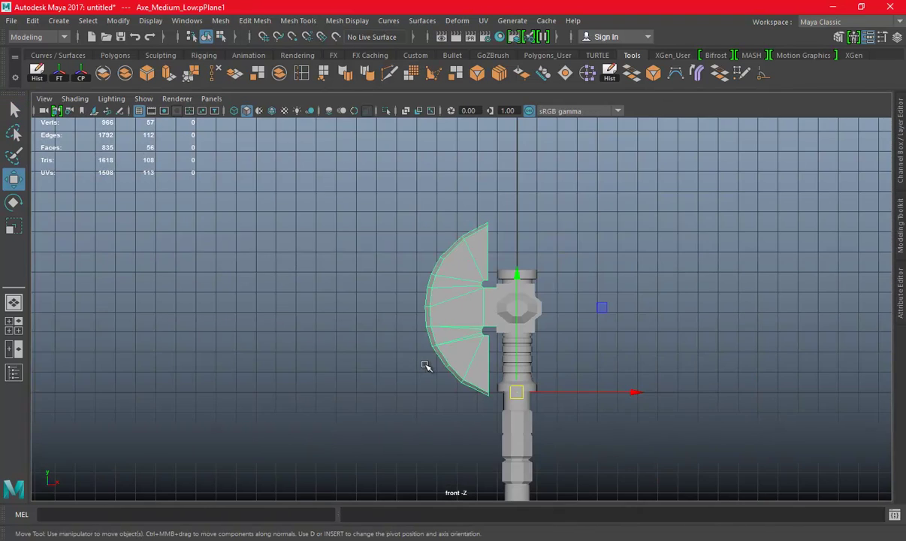
{"action": "left_click", "coordinate": [901, 178]}
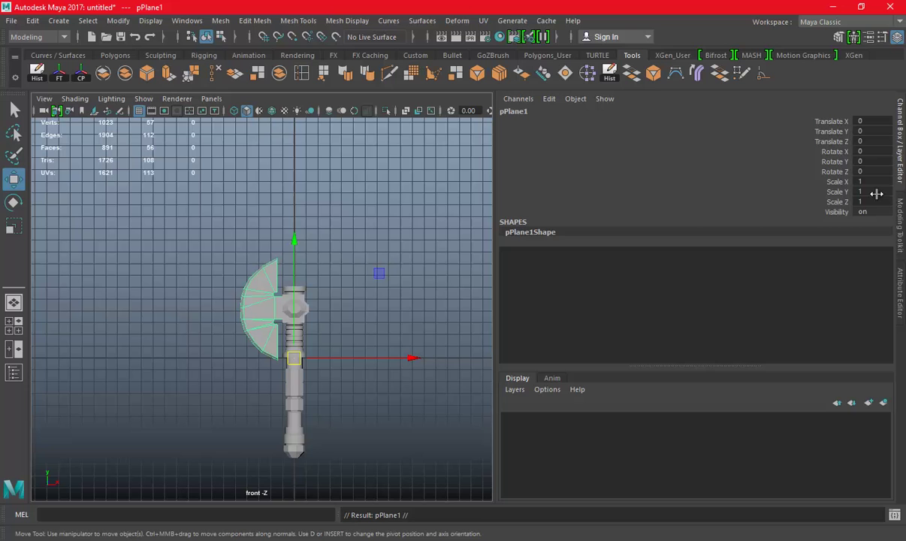
{"action": "type", "text": "-1"}
{"action": "key", "text": "Return"}
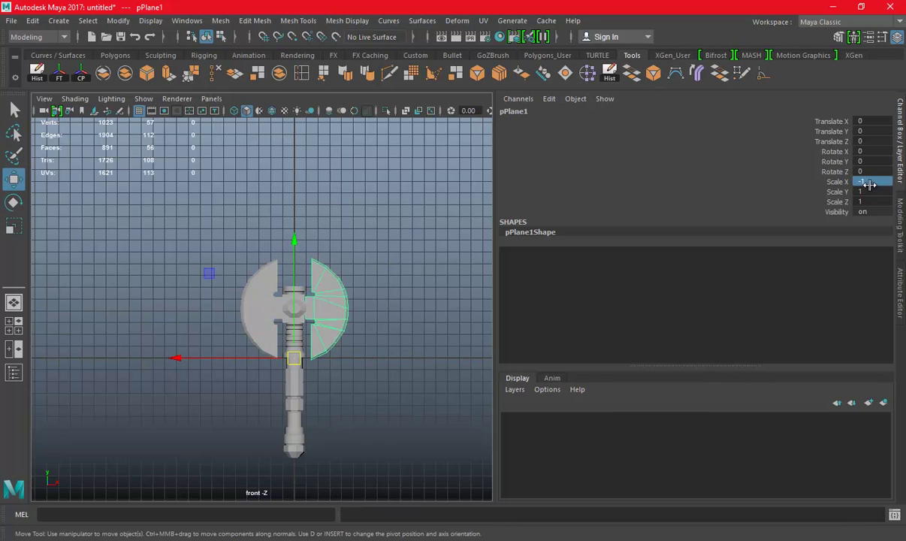
{"action": "left_click", "coordinate": [900, 143]}
{"action": "key", "text": "space"}
- Duplicate the piece below the hex nut and show edges on the shaded model
{"action": "key", "text": "space"}
{"action": "mouse_move", "coordinate": [633, 252]}
{"action": "left_mouse_down", "text": "alt"}
{"action": "mouse_move", "coordinate": [487, 258]}
{"action": "mouse_move", "coordinate": [458, 278]}
{"action": "left_mouse_up", "text": "alt"}
{"action": "left_click", "coordinate": [444, 297]}
{"action": "scroll", "coordinate": [462, 251], "scroll_direction": "up", "scroll_amount": 4}
{"action": "left_click", "coordinate": [220, 20]}
{"action": "left_click", "coordinate": [232, 65]}
{"action": "left_click_drag", "start_coordinate": [384, 264], "coordinate": [400, 248], "text": "alt"}
{"action": "key", "text": "space"}
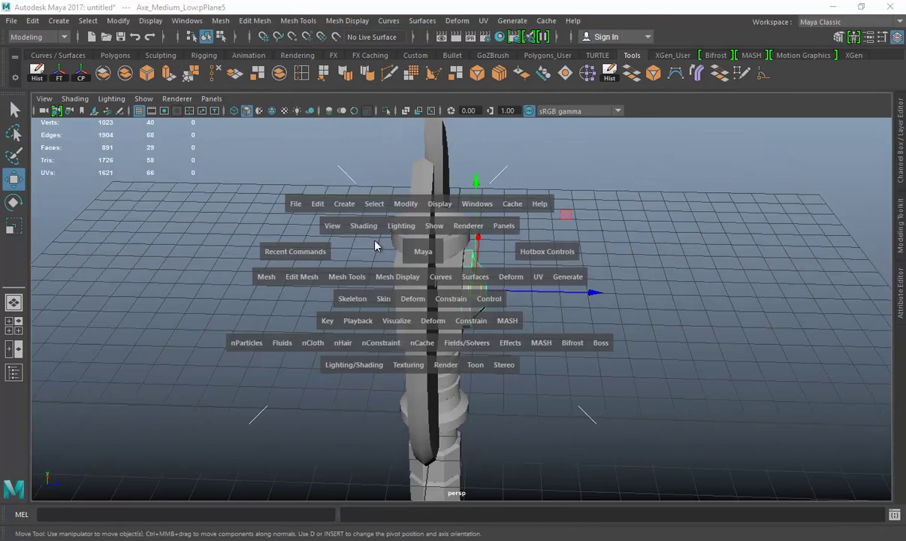
{"action": "key", "text": "space"}
{"action": "scroll", "coordinate": [319, 165], "scroll_direction": "down", "scroll_amount": 3}
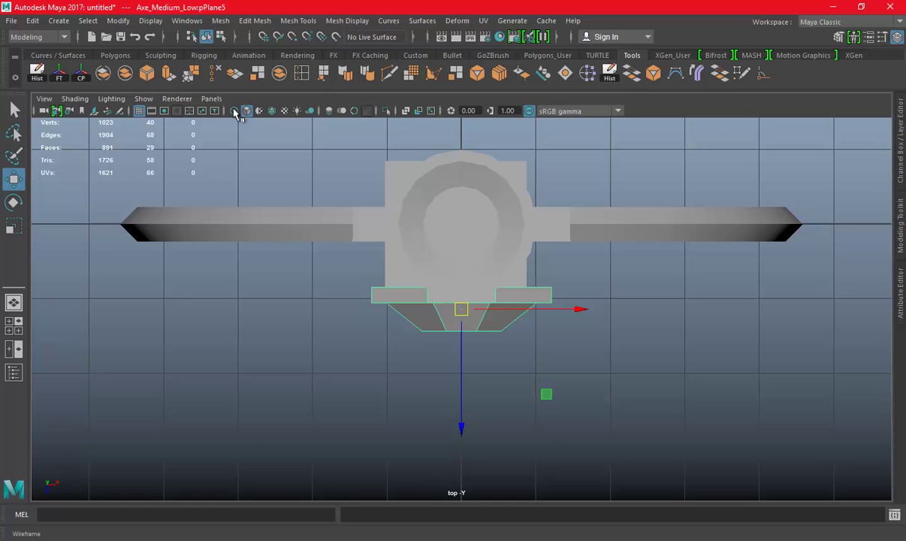
{"action": "left_click", "coordinate": [271, 113]}
{"action": "scroll", "coordinate": [587, 263], "scroll_direction": "down", "scroll_amount": 1}
{"action": "scroll", "coordinate": [526, 308], "scroll_direction": "up", "scroll_amount": 1}
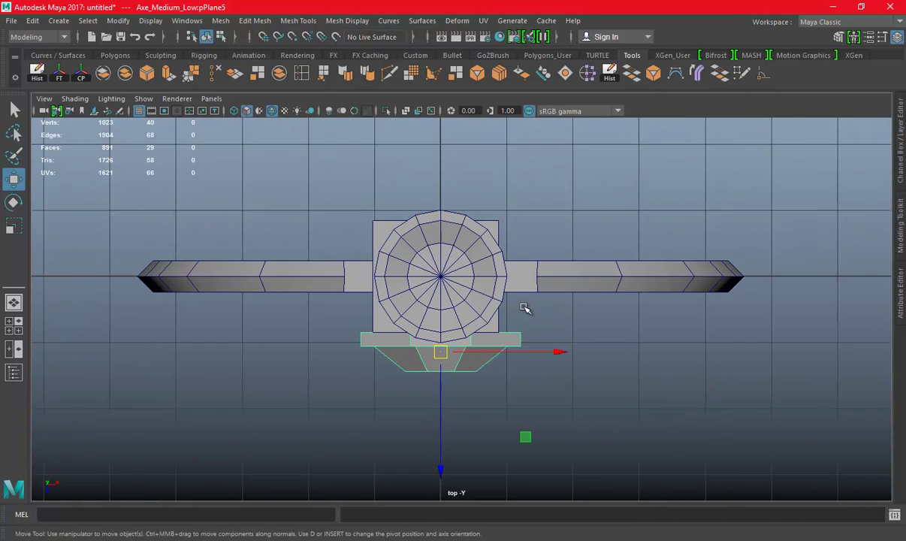
{"action": "scroll", "coordinate": [572, 310], "scroll_direction": "up", "scroll_amount": 1}
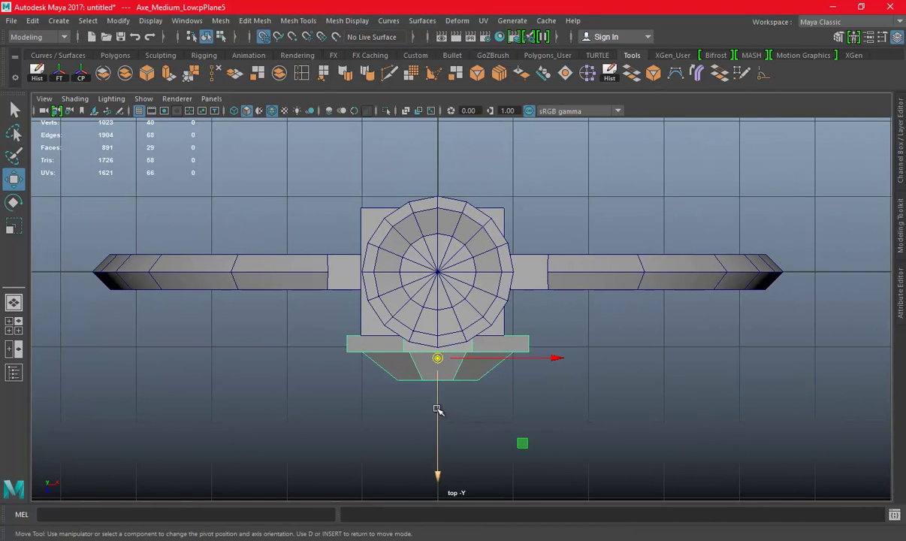
- Move the copy's pivot to the axe centre and flip it with Scale Z -1
{"action": "left_click_drag", "start_coordinate": [438, 409], "coordinate": [443, 279]}
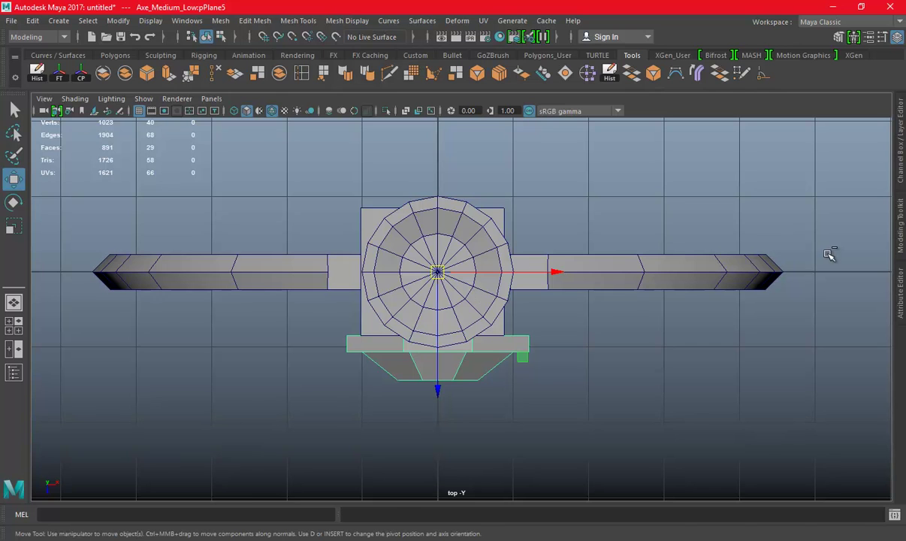
{"action": "left_click", "coordinate": [901, 172]}
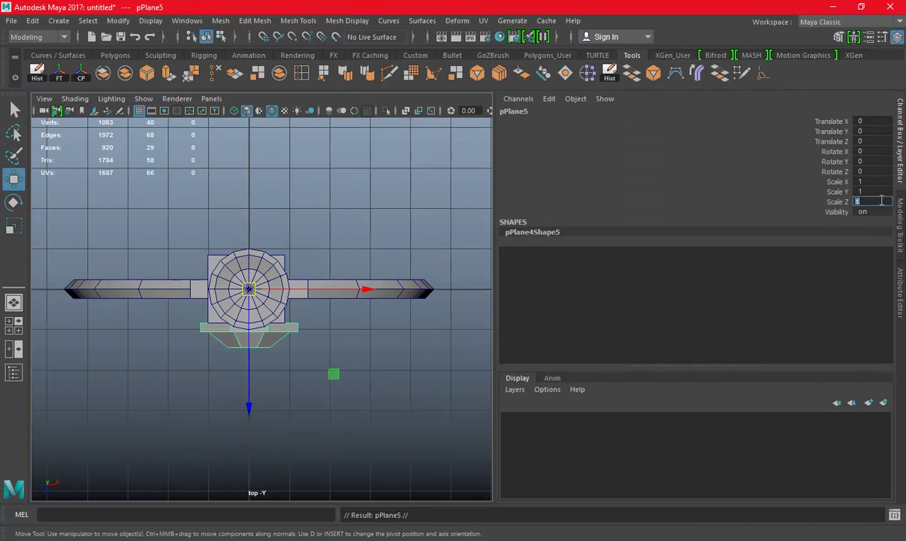
{"action": "key", "text": "Return"}
{"action": "left_click", "coordinate": [901, 161]}
{"action": "key", "text": "space"}
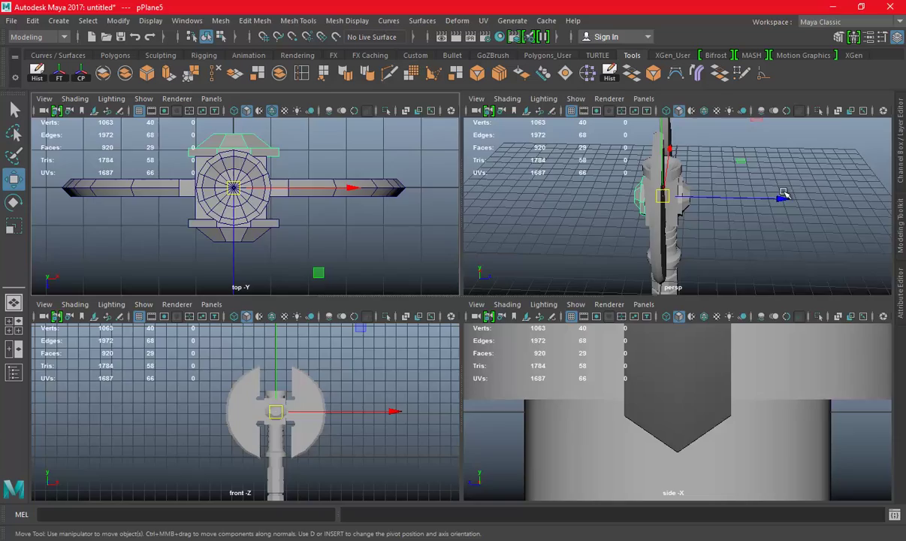
{"action": "key", "text": "space"}
{"action": "left_click_drag", "start_coordinate": [497, 269], "coordinate": [611, 255], "text": "alt"}
{"action": "left_click", "coordinate": [611, 255]}
- Select all the axe parts and combine them into a single mesh
{"action": "left_click", "coordinate": [522, 322]}
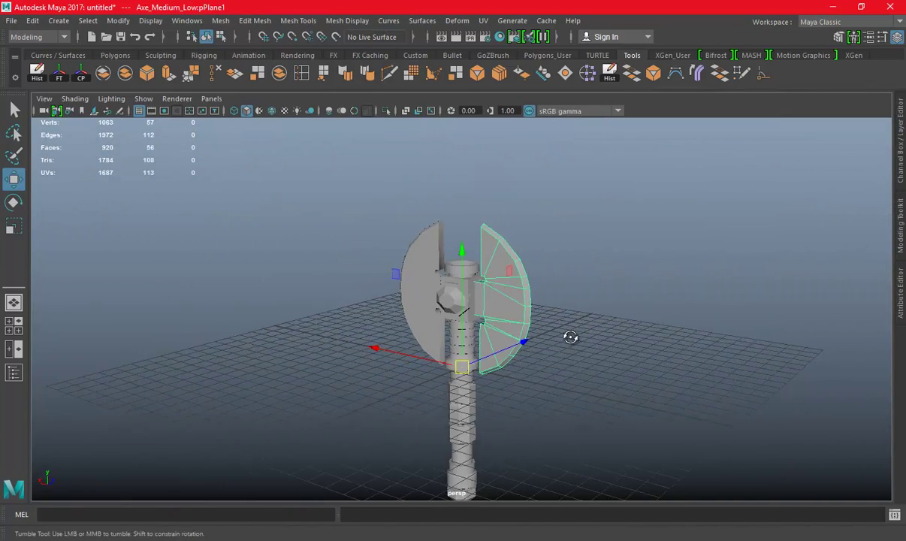
{"action": "left_click", "coordinate": [575, 387]}
{"action": "mouse_move", "coordinate": [575, 387]}
{"action": "left_mouse_down", "text": "alt"}
{"action": "mouse_move", "coordinate": [500, 303]}
{"action": "mouse_move", "coordinate": [410, 154]}
{"action": "left_mouse_up", "text": "alt"}
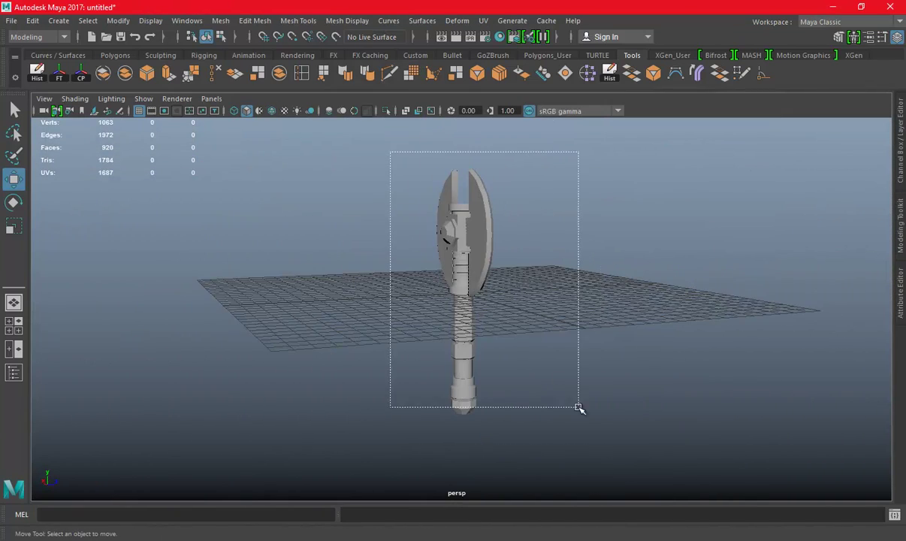
{"action": "left_click_drag", "start_coordinate": [578, 408], "coordinate": [579, 409]}
{"action": "left_click_drag", "start_coordinate": [580, 408], "coordinate": [451, 391], "text": "alt"}
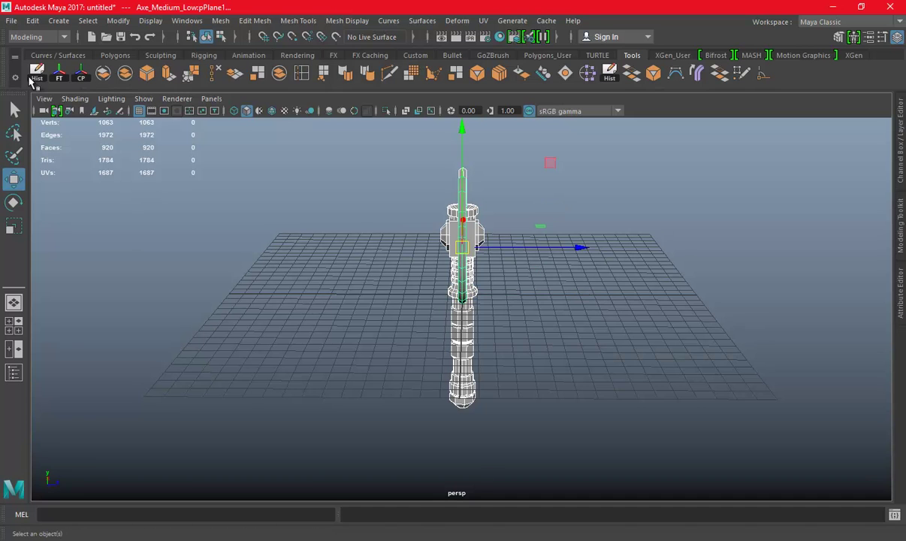
{"action": "left_click", "coordinate": [220, 20]}
{"action": "left_click", "coordinate": [225, 67]}
- Move the combined axe's pivot down to the handle base and delete its history
{"action": "left_click_drag", "start_coordinate": [391, 225], "coordinate": [469, 220], "text": "alt"}
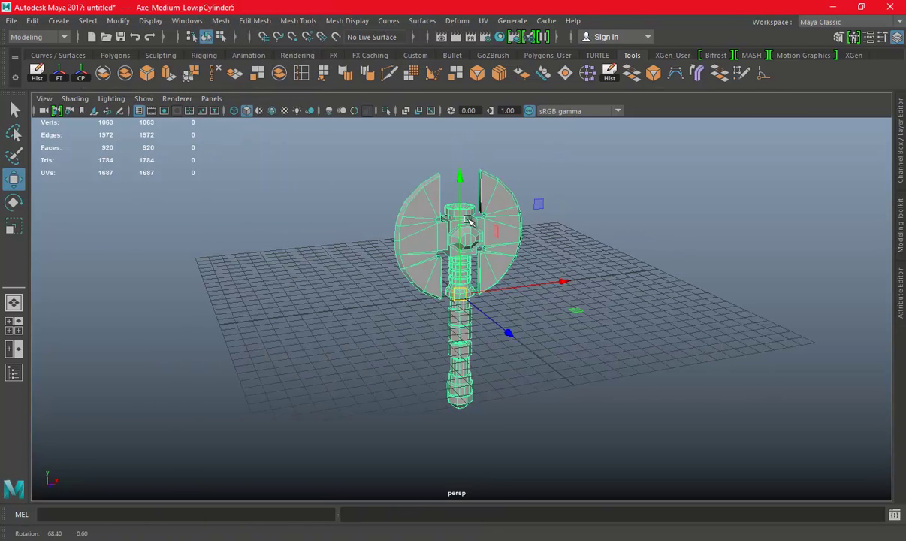
{"action": "key", "text": "space"}
{"action": "key", "text": "space"}
{"action": "scroll", "coordinate": [395, 360], "scroll_direction": "up", "scroll_amount": 3}
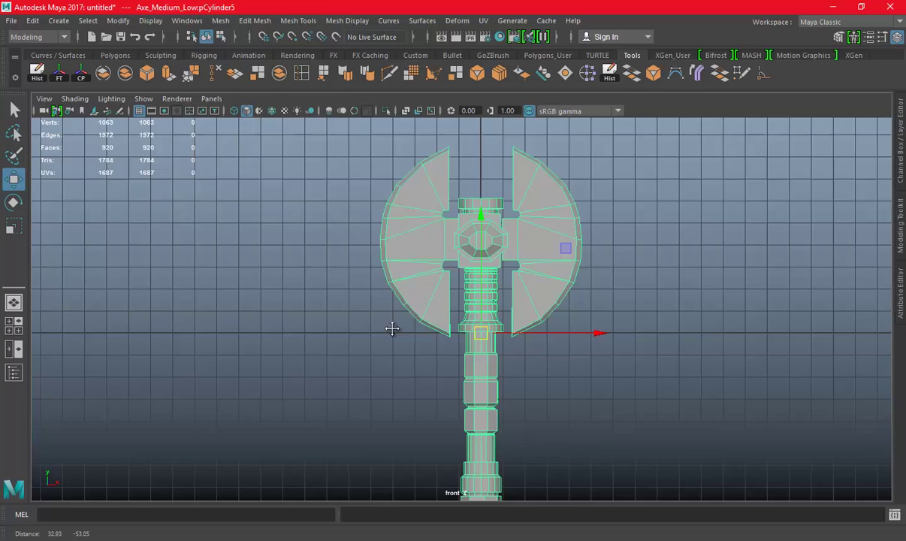
{"action": "scroll", "coordinate": [392, 328], "scroll_direction": "down", "scroll_amount": 1}
{"action": "key", "text": "d"}
{"action": "scroll", "coordinate": [392, 329], "scroll_direction": "down", "scroll_amount": 1}
{"action": "left_click_drag", "start_coordinate": [463, 193], "coordinate": [464, 201]}
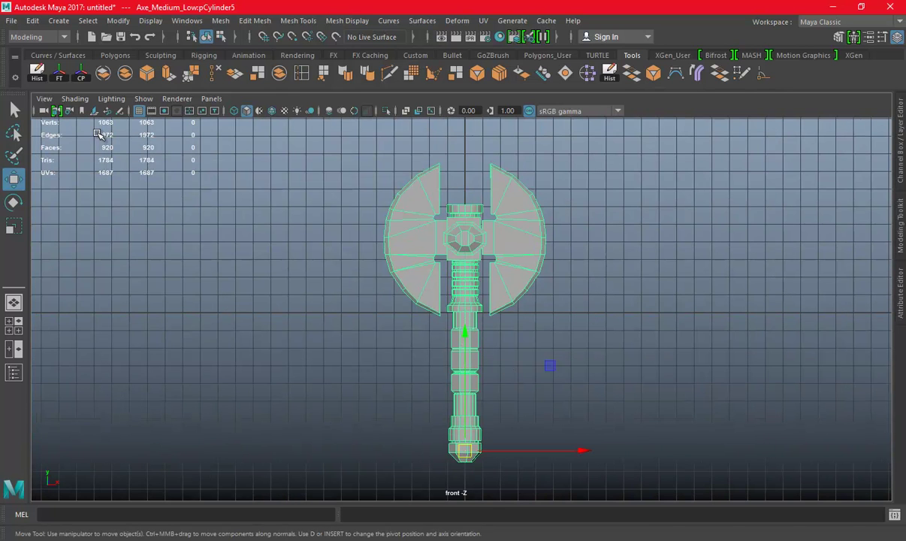
{"action": "left_click", "coordinate": [38, 79]}
{"action": "key", "text": "space"}
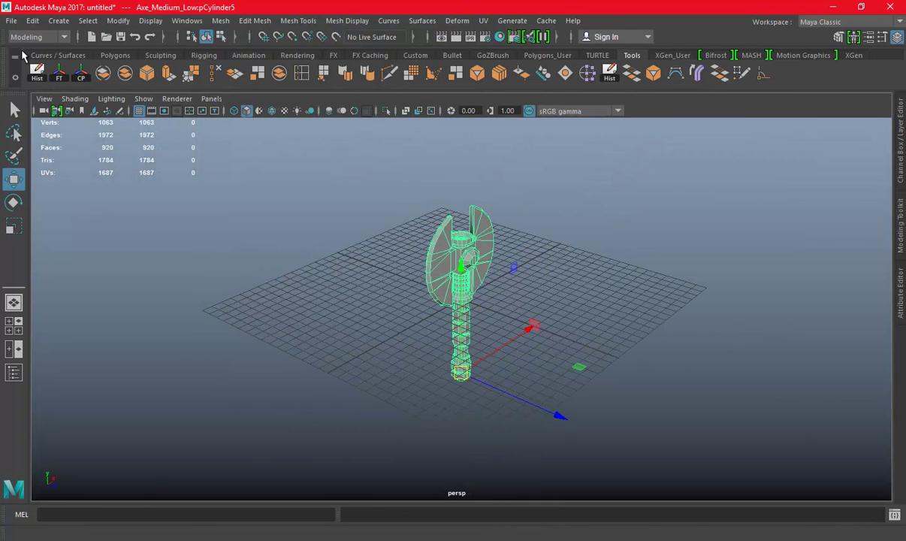
- Export the selected axe as Axe Medium Full.obj in the Axe Medium folder
{"action": "left_click", "coordinate": [10, 21]}
{"action": "left_click", "coordinate": [47, 175]}
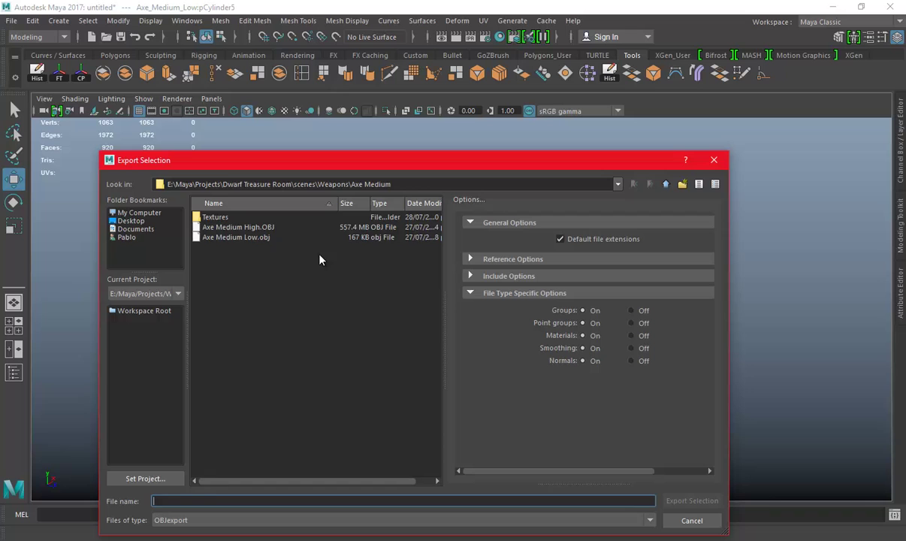
{"action": "left_click", "coordinate": [250, 237]}
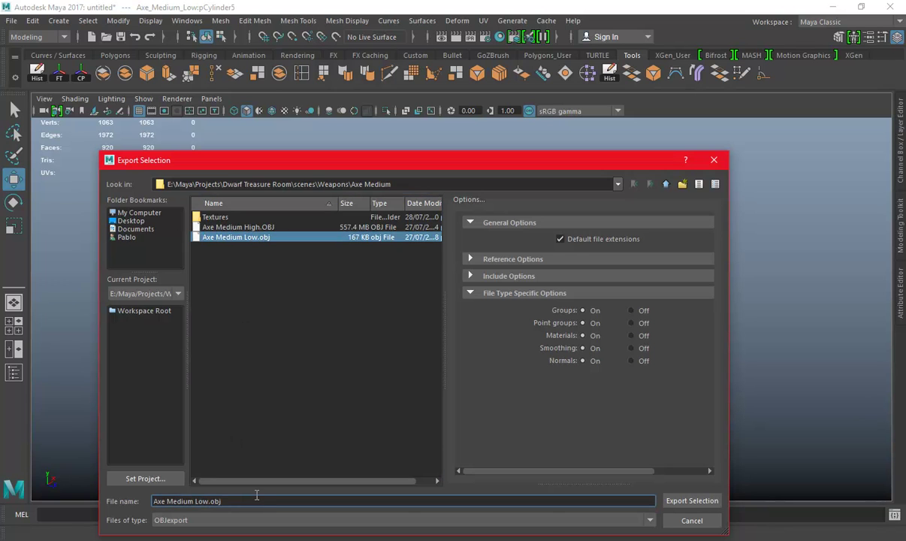
{"action": "left_click", "coordinate": [257, 500]}
{"action": "key", "text": "BackSpace"}
{"action": "key", "text": "BackSpace"}
{"action": "key", "text": "BackSpace"}
{"action": "key", "text": "BackSpace"}
{"action": "type", "text": "Full"}
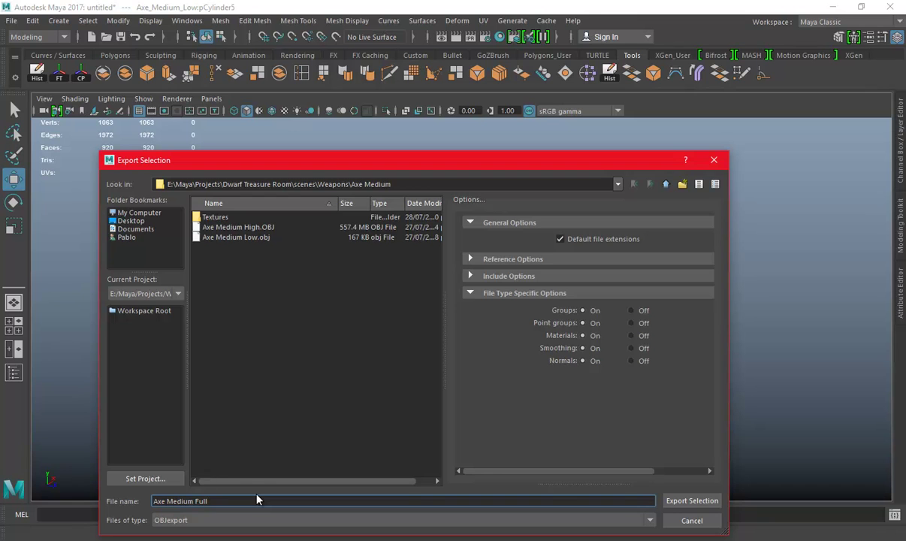
{"action": "key", "text": "Return"}
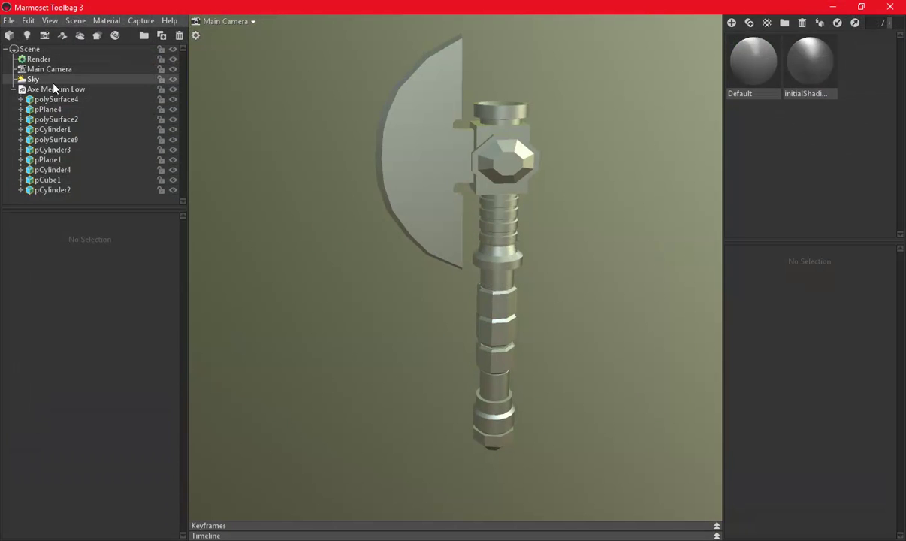
- Delete Axe Medium Low and import the Axe Medium Full model in its place
{"action": "left_click", "coordinate": [53, 89]}
{"action": "key", "text": "Delete"}
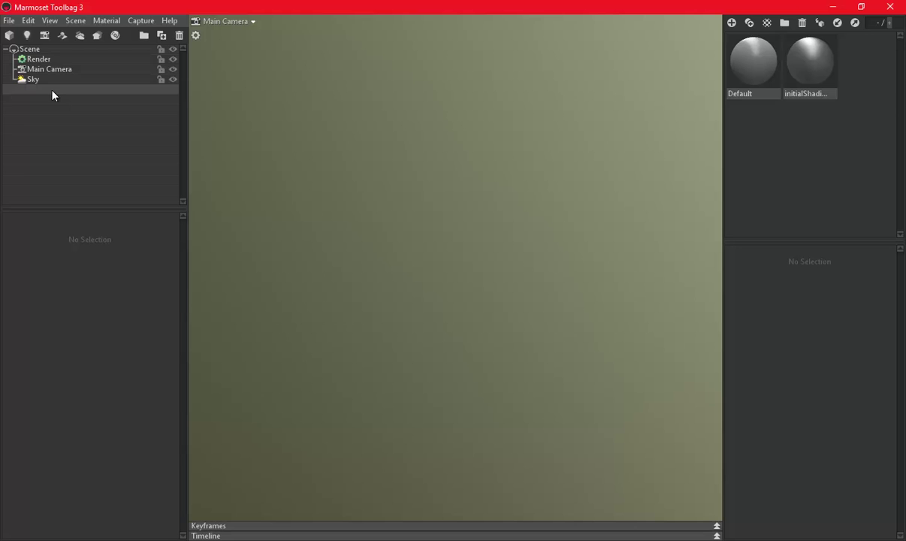
{"action": "left_click", "coordinate": [8, 20]}
{"action": "left_click", "coordinate": [22, 110]}
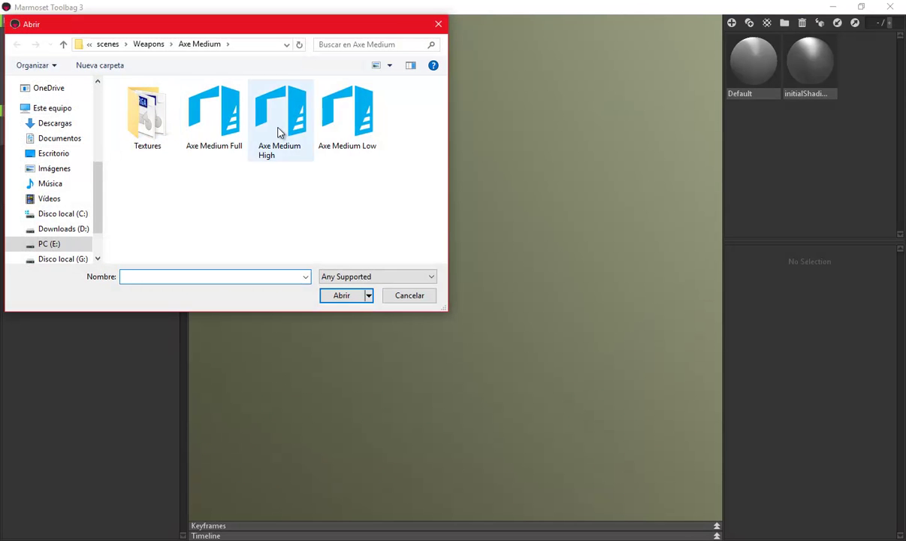
{"action": "double_click", "coordinate": [216, 114]}
{"action": "mouse_move", "coordinate": [495, 254]}
{"action": "left_mouse_down"}
{"action": "mouse_move", "coordinate": [656, 234]}
{"action": "mouse_move", "coordinate": [614, 219]}
{"action": "mouse_move", "coordinate": [713, 88]}
{"action": "left_mouse_up"}
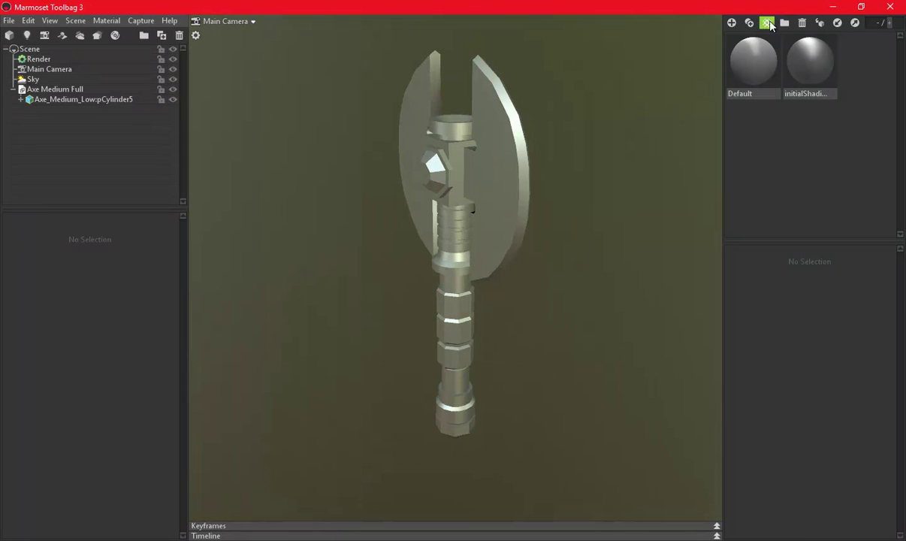
- Add an Unreal 4 Template preset material and select the Axe Medium Full model
{"action": "left_click", "coordinate": [767, 22]}
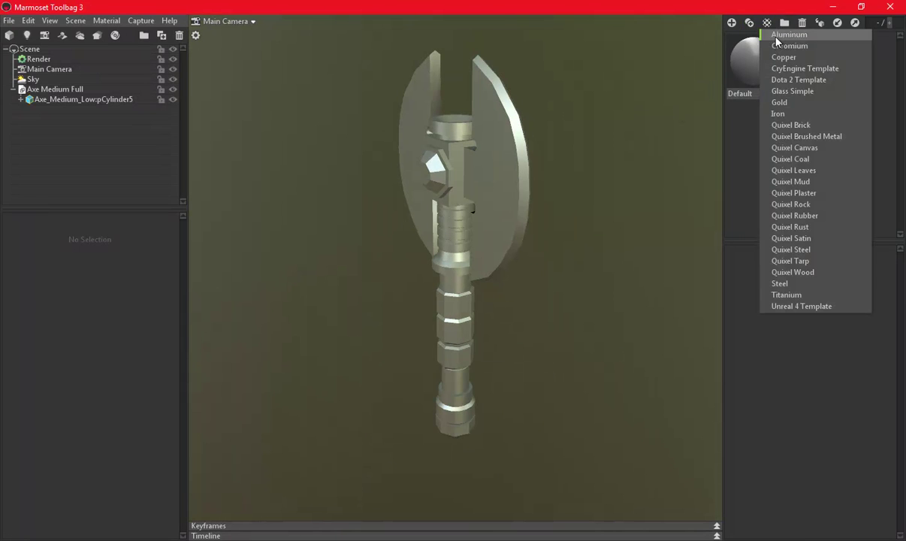
{"action": "left_click", "coordinate": [818, 306]}
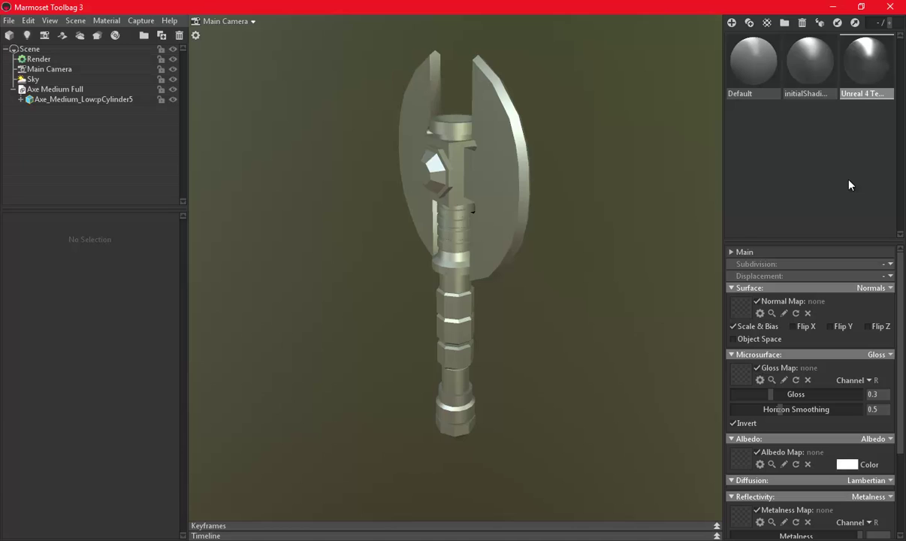
{"action": "left_click", "coordinate": [92, 89]}
- Delete the unused initial material and load MediumAxe_Normal_DirectX as the Unreal 4 Template normal map
{"action": "left_click", "coordinate": [751, 77]}
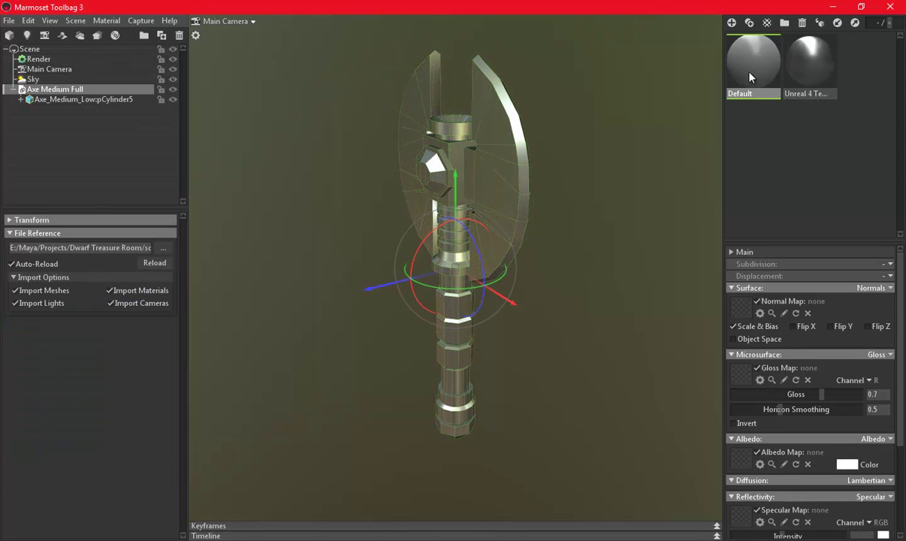
{"action": "left_click", "coordinate": [832, 78]}
{"action": "left_click_drag", "start_coordinate": [502, 260], "coordinate": [545, 236]}
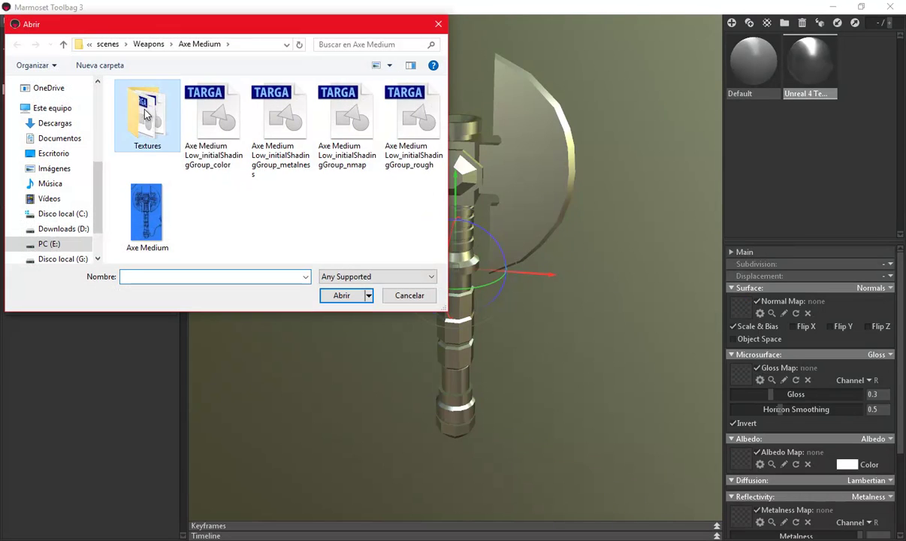
{"action": "double_click", "coordinate": [144, 120]}
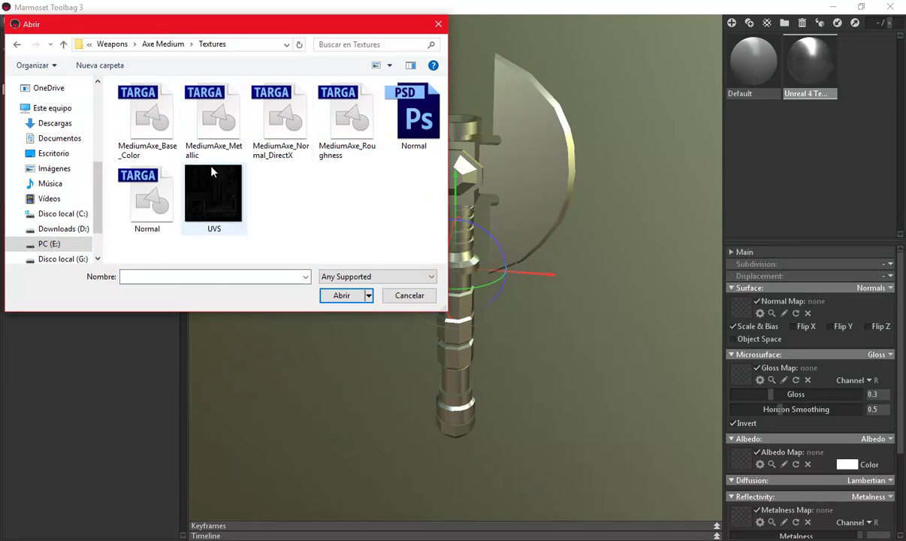
{"action": "double_click", "coordinate": [282, 116]}
{"action": "left_click_drag", "start_coordinate": [482, 319], "coordinate": [505, 299]}
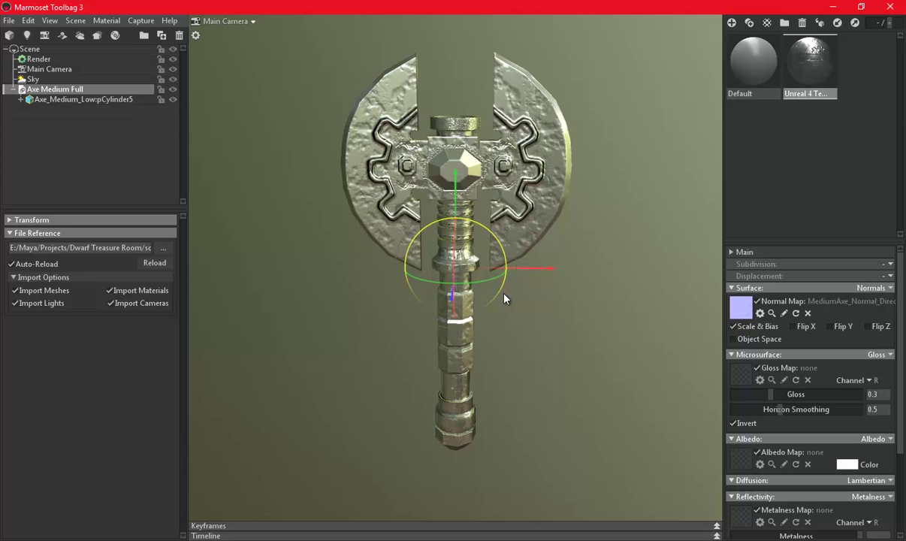
- Load MediumAxe_Roughness, MediumAxe_Base_Color and MediumAxe_Metallic as the gloss, albedo and metalness maps
{"action": "left_click", "coordinate": [742, 376]}
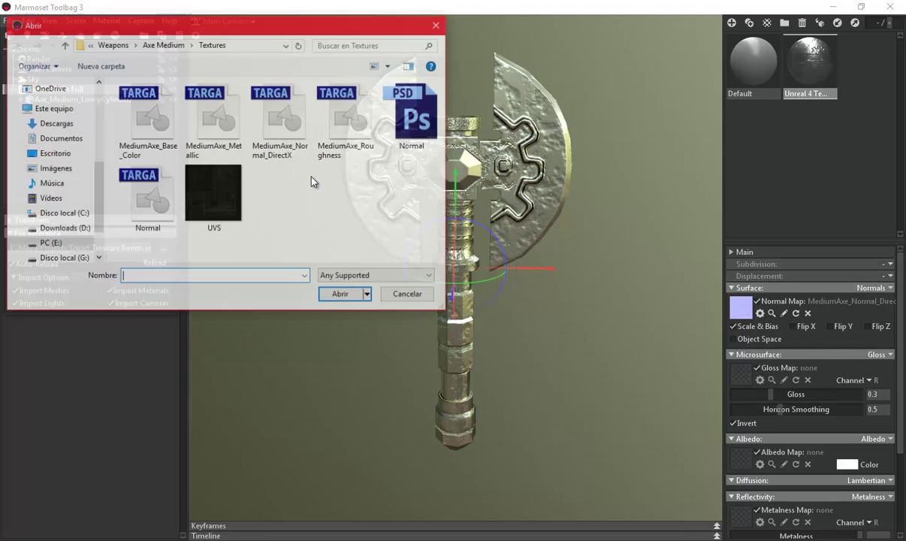
{"action": "double_click", "coordinate": [350, 129]}
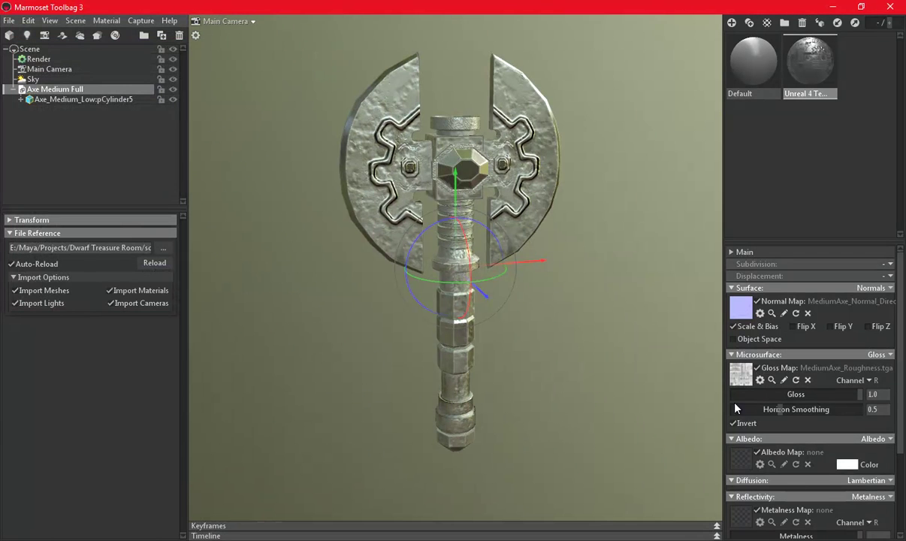
{"action": "left_click", "coordinate": [740, 458]}
{"action": "double_click", "coordinate": [133, 97]}
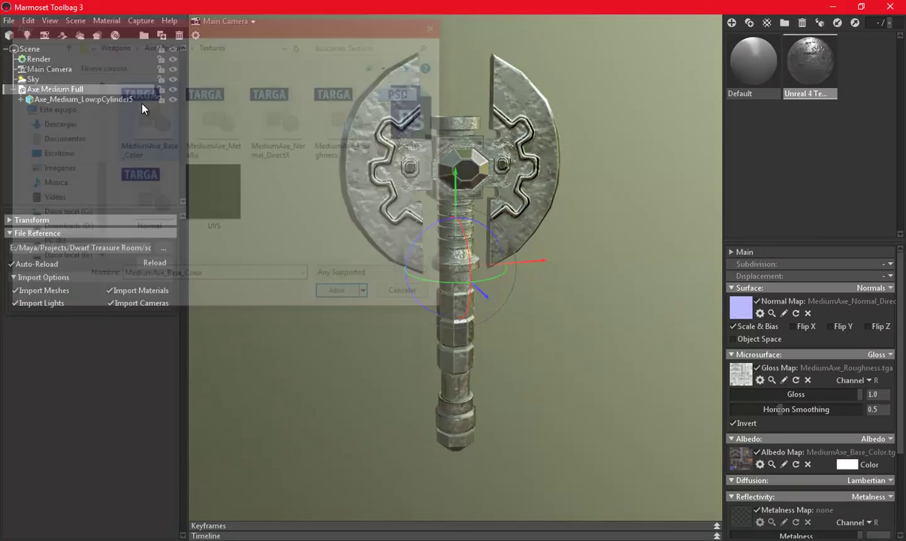
{"action": "scroll", "coordinate": [793, 505], "scroll_direction": "down", "scroll_amount": 2}
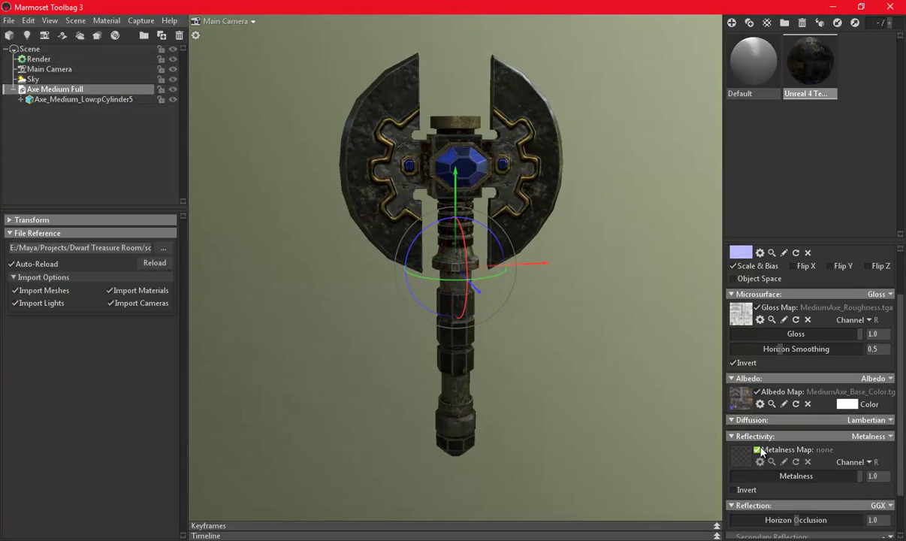
{"action": "left_click", "coordinate": [879, 437]}
{"action": "left_click", "coordinate": [828, 475]}
{"action": "left_click", "coordinate": [737, 459]}
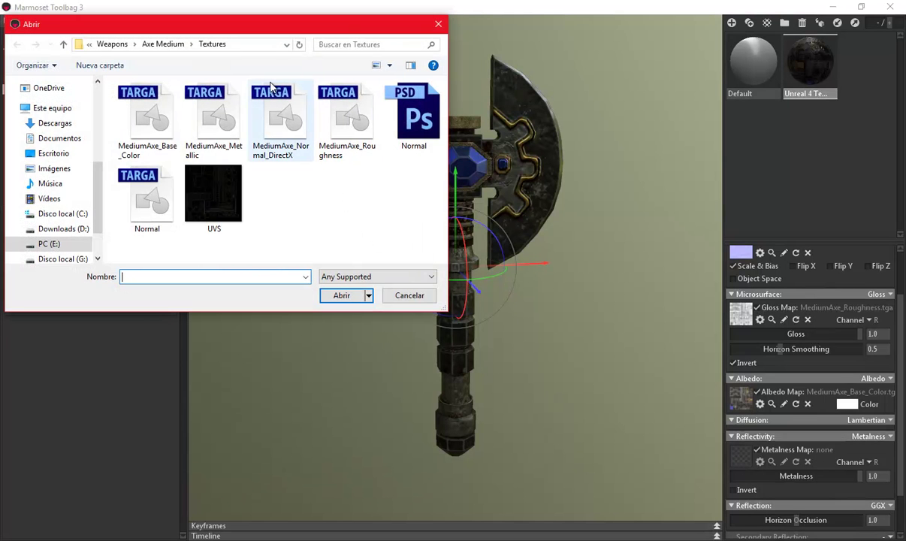
{"action": "double_click", "coordinate": [211, 109]}
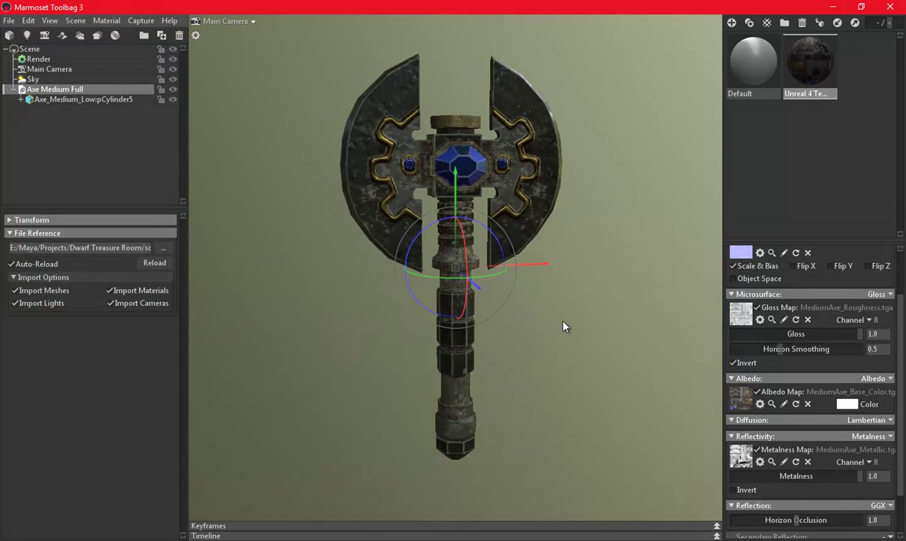
- Select the Axe_Medium_Low:pCylinder5 mesh and spin it around its vertical axis
{"action": "left_click_drag", "start_coordinate": [509, 352], "coordinate": [524, 319]}
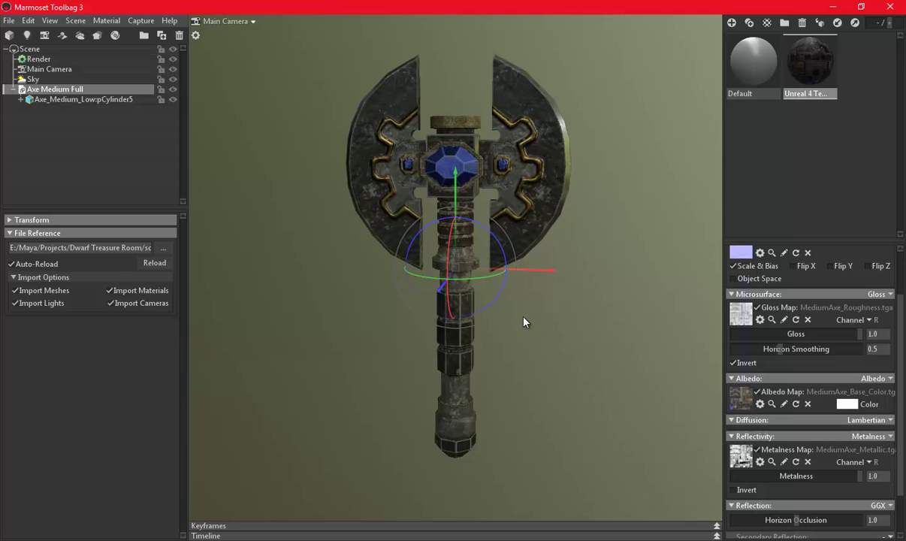
{"action": "left_click", "coordinate": [556, 352]}
{"action": "left_click", "coordinate": [423, 279]}
{"action": "left_click_drag", "start_coordinate": [496, 299], "coordinate": [472, 192]}
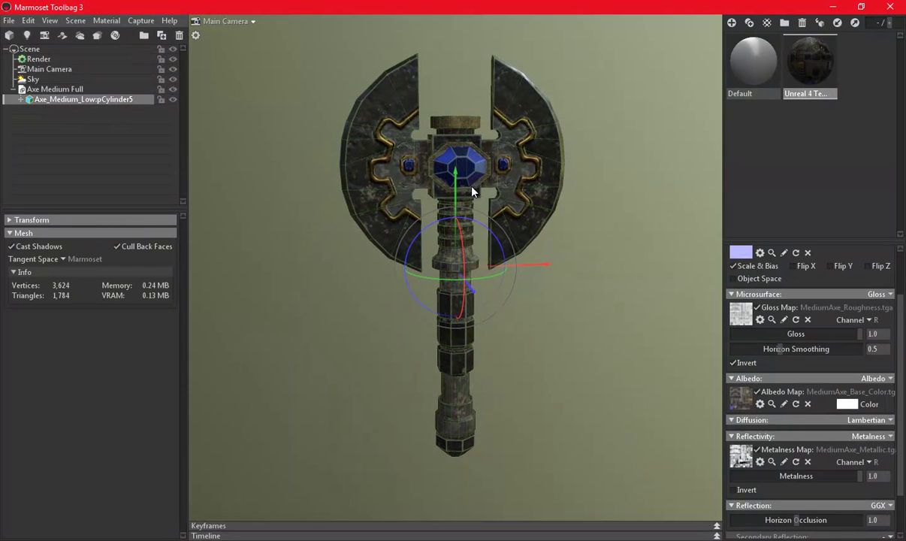
{"action": "left_click_drag", "start_coordinate": [462, 240], "coordinate": [461, 242]}
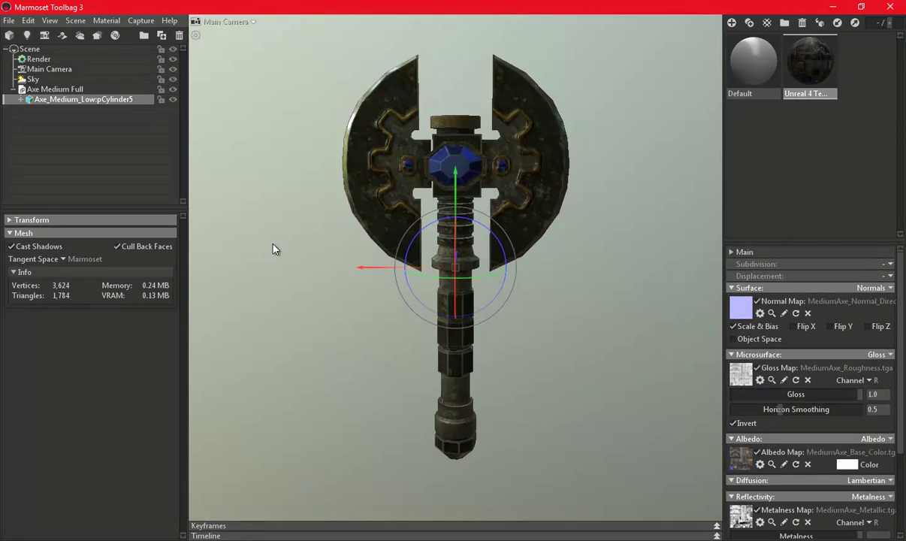
{"action": "left_click_drag", "start_coordinate": [274, 249], "coordinate": [585, 251]}
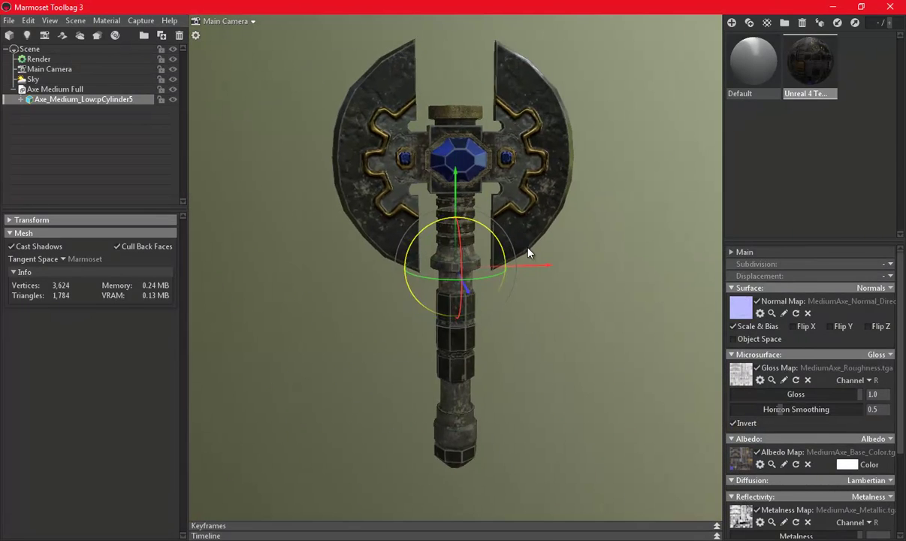
- Add an Omni light, Light 1, to the scene
{"action": "scroll", "coordinate": [434, 245], "scroll_direction": "down", "scroll_amount": 5}
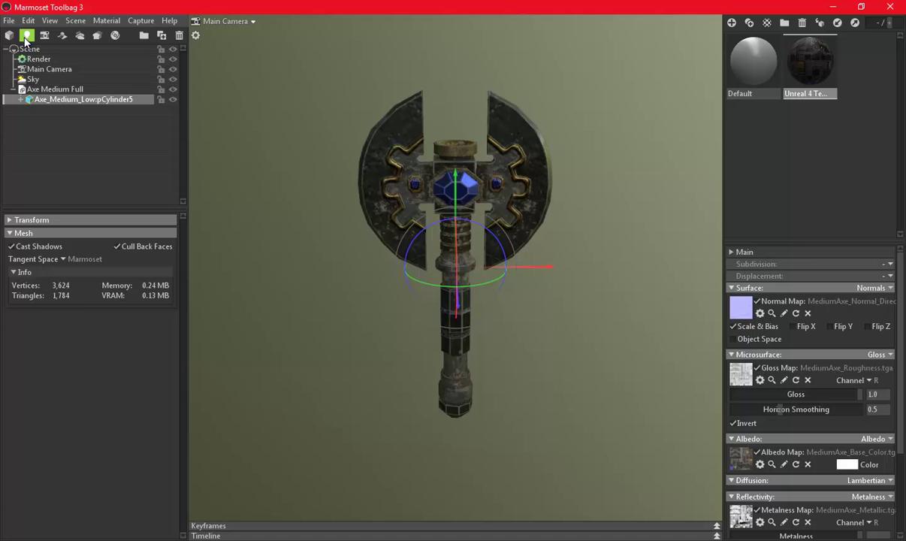
{"action": "left_click", "coordinate": [26, 39]}
{"action": "mouse_move", "coordinate": [473, 268]}
{"action": "left_mouse_down"}
{"action": "mouse_move", "coordinate": [547, 279]}
{"action": "mouse_move", "coordinate": [479, 233]}
{"action": "mouse_move", "coordinate": [594, 218]}
{"action": "mouse_move", "coordinate": [596, 296]}
{"action": "mouse_move", "coordinate": [584, 352]}
{"action": "left_mouse_up"}
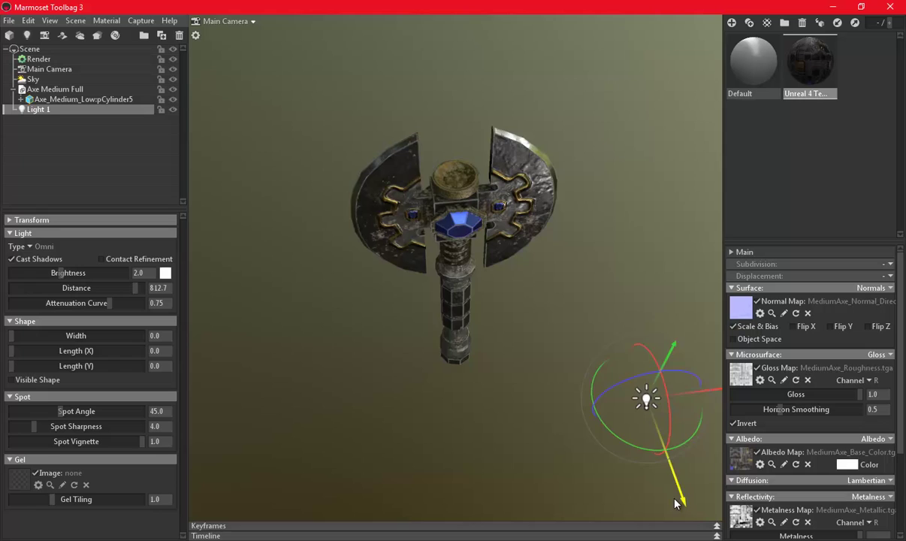
- Move the white Light 1 up above and to the right of the axe
{"action": "left_click_drag", "start_coordinate": [680, 390], "coordinate": [524, 178]}
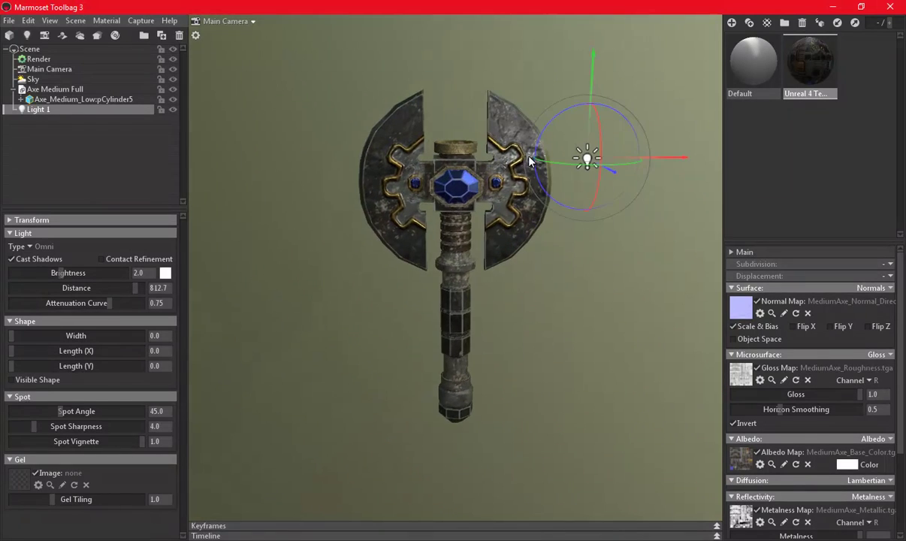
{"action": "mouse_move", "coordinate": [498, 146]}
{"action": "left_mouse_down"}
{"action": "mouse_move", "coordinate": [96, 252]}
{"action": "mouse_move", "coordinate": [75, 275]}
{"action": "left_mouse_up"}
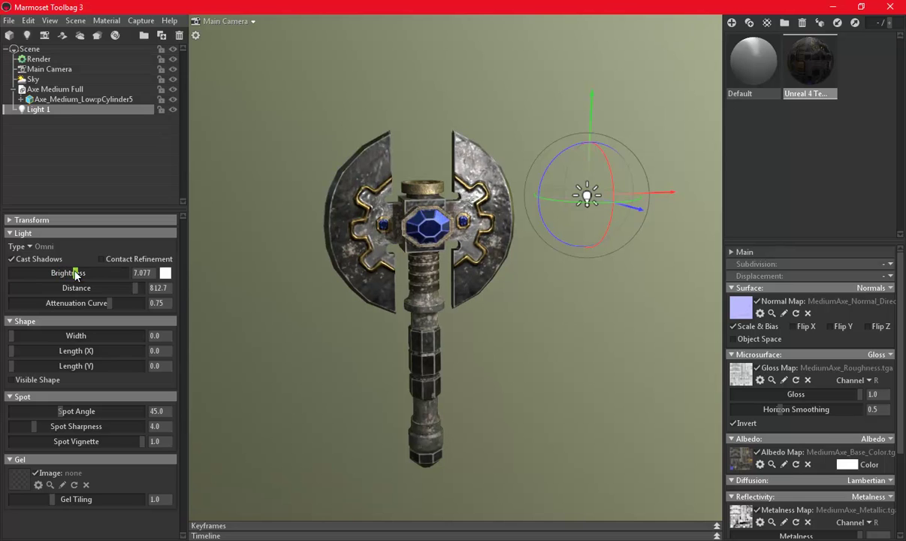
{"action": "left_click_drag", "start_coordinate": [295, 272], "coordinate": [549, 114]}
{"action": "mouse_move", "coordinate": [608, 120]}
{"action": "left_mouse_down"}
{"action": "mouse_move", "coordinate": [617, 69]}
{"action": "mouse_move", "coordinate": [562, 119]}
{"action": "left_mouse_up"}
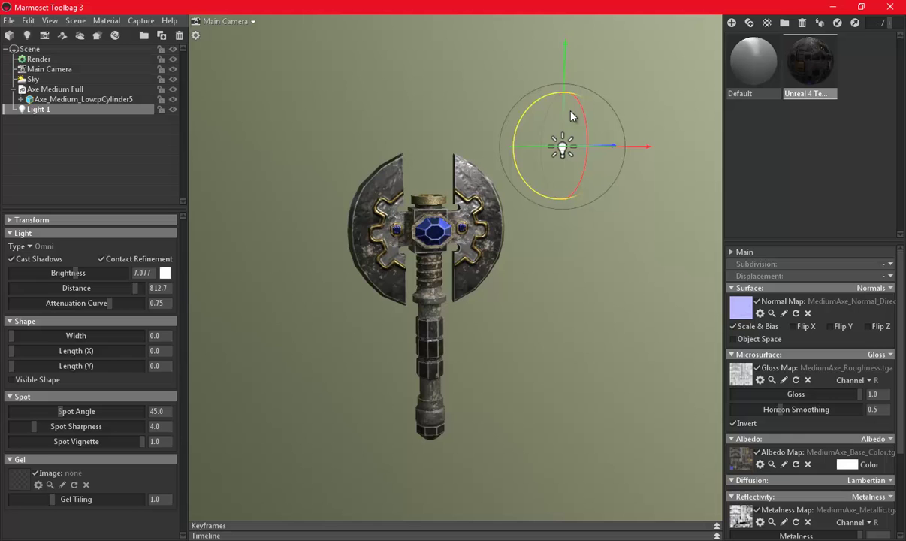
- Duplicate the light, place the copy lower left of the axe and colour it light orange
{"action": "key", "text": "ctrl+d"}
{"action": "left_click_drag", "start_coordinate": [566, 75], "coordinate": [568, 279]}
{"action": "left_click_drag", "start_coordinate": [644, 355], "coordinate": [407, 342]}
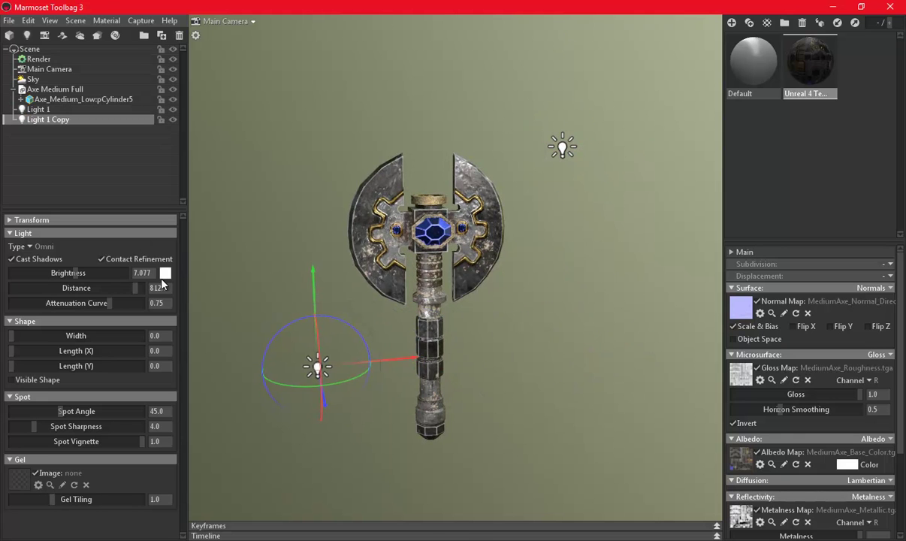
{"action": "left_click", "coordinate": [165, 274]}
{"action": "left_click_drag", "start_coordinate": [364, 485], "coordinate": [369, 514]}
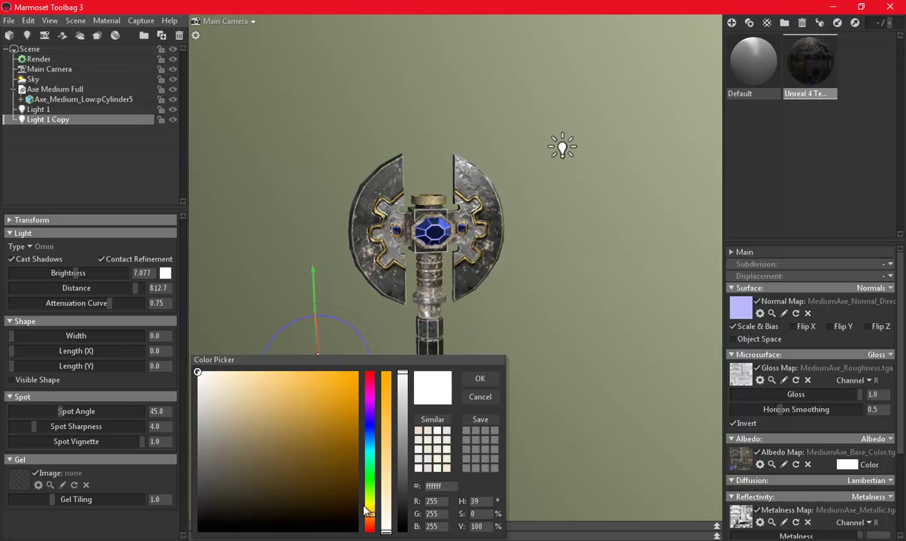
{"action": "left_click", "coordinate": [347, 396]}
{"action": "left_click", "coordinate": [482, 379]}
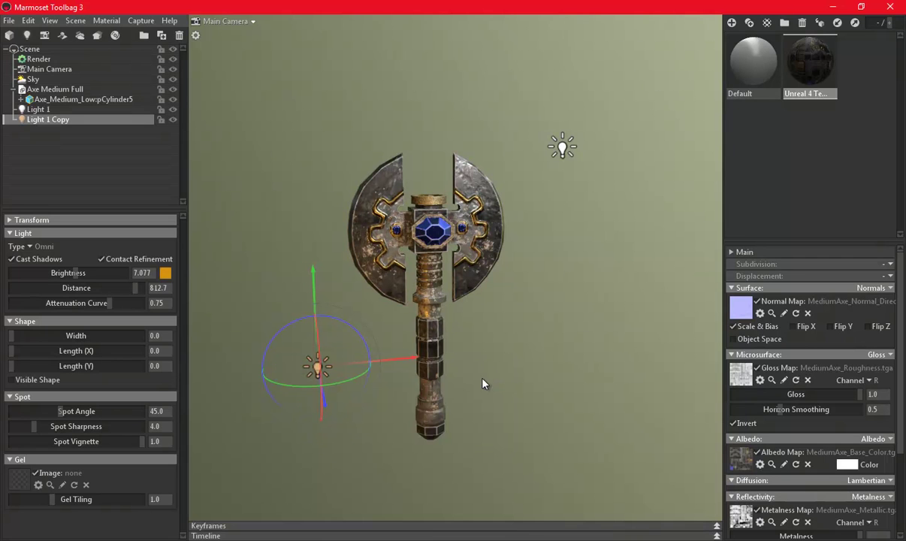
{"action": "left_click", "coordinate": [163, 273]}
{"action": "left_click", "coordinate": [304, 373]}
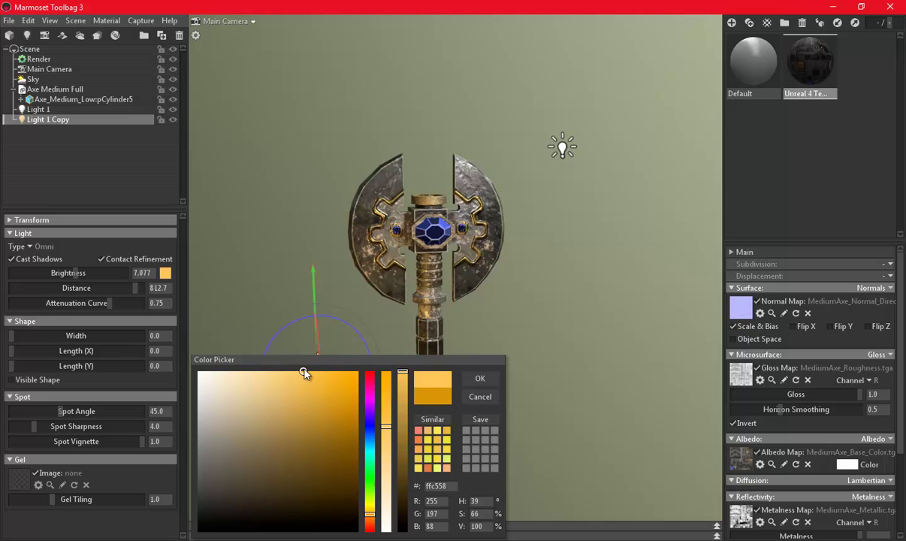
{"action": "left_click", "coordinate": [449, 351]}
{"action": "left_click_drag", "start_coordinate": [448, 350], "coordinate": [505, 345]}
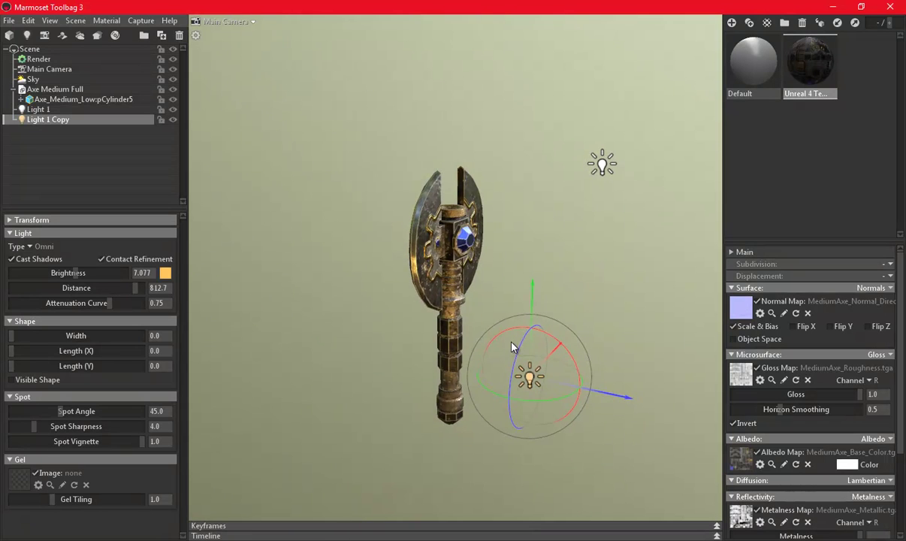
- Duplicate the orange light and change the new copy's colour to pale blue
{"action": "key", "text": "ctrl+d"}
{"action": "mouse_move", "coordinate": [634, 403]}
{"action": "left_mouse_down"}
{"action": "mouse_move", "coordinate": [380, 365]}
{"action": "mouse_move", "coordinate": [384, 335]}
{"action": "mouse_move", "coordinate": [571, 343]}
{"action": "mouse_move", "coordinate": [308, 346]}
{"action": "left_mouse_up"}
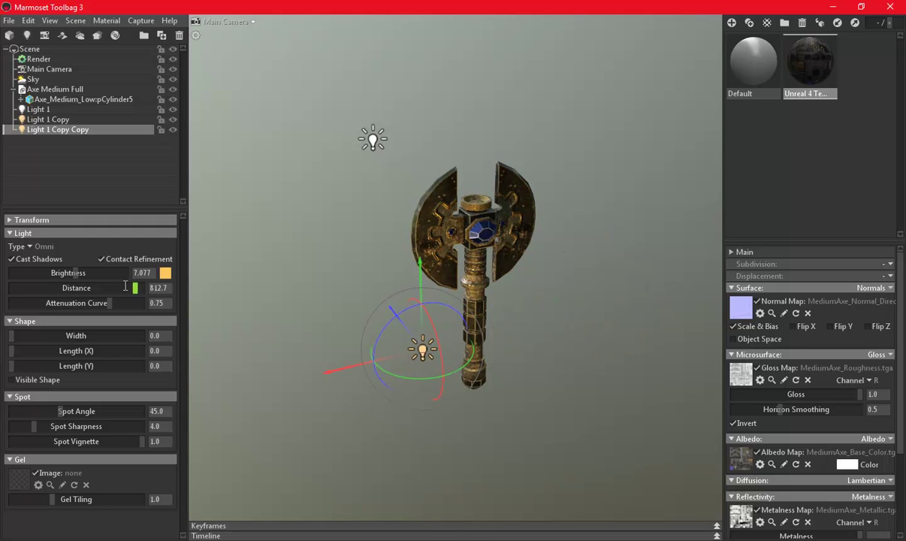
{"action": "left_click", "coordinate": [164, 274]}
{"action": "left_click", "coordinate": [370, 435]}
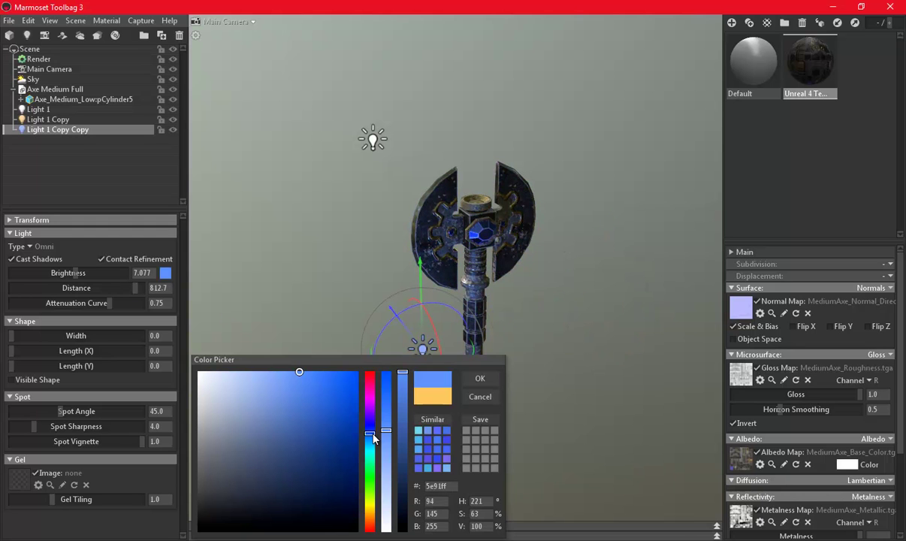
{"action": "left_click", "coordinate": [278, 372]}
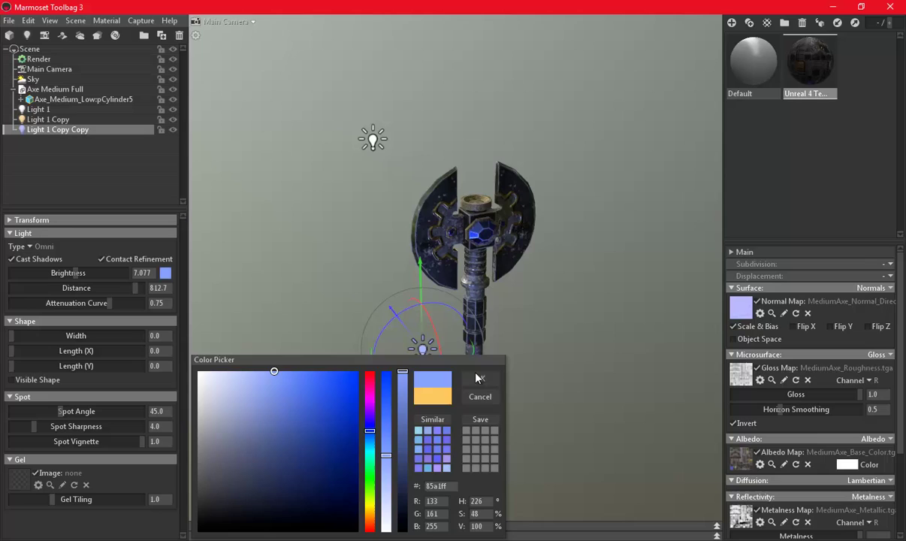
{"action": "left_click", "coordinate": [480, 378]}
{"action": "left_click_drag", "start_coordinate": [488, 349], "coordinate": [475, 264]}
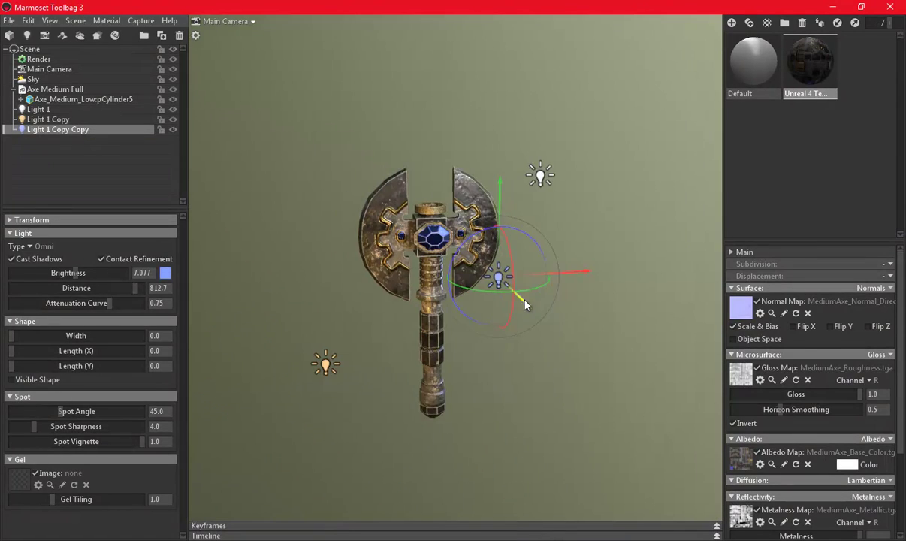
{"action": "scroll", "coordinate": [476, 264], "scroll_direction": "up", "scroll_amount": 3}
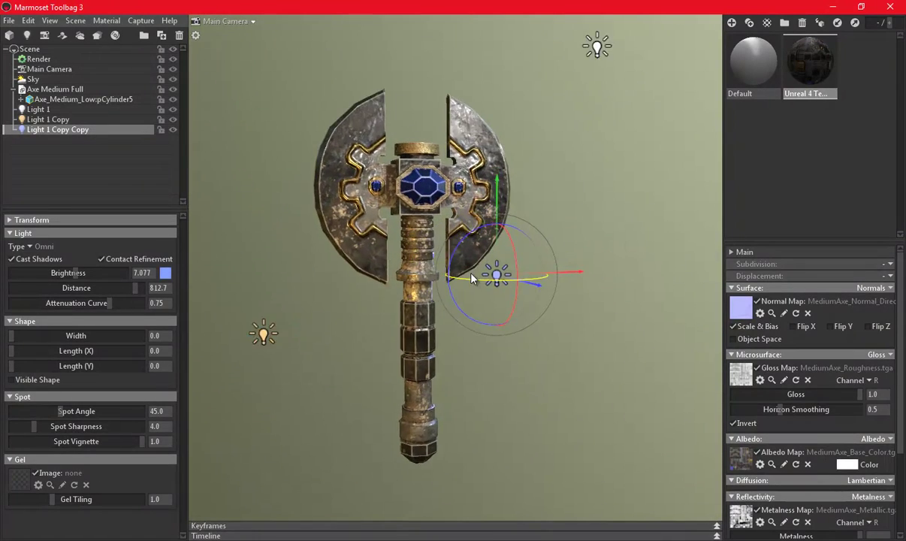
{"action": "scroll", "coordinate": [503, 290], "scroll_direction": "down", "scroll_amount": 3}
- Raise the white Light 1 brightness to 11.8
{"action": "left_click", "coordinate": [551, 115]}
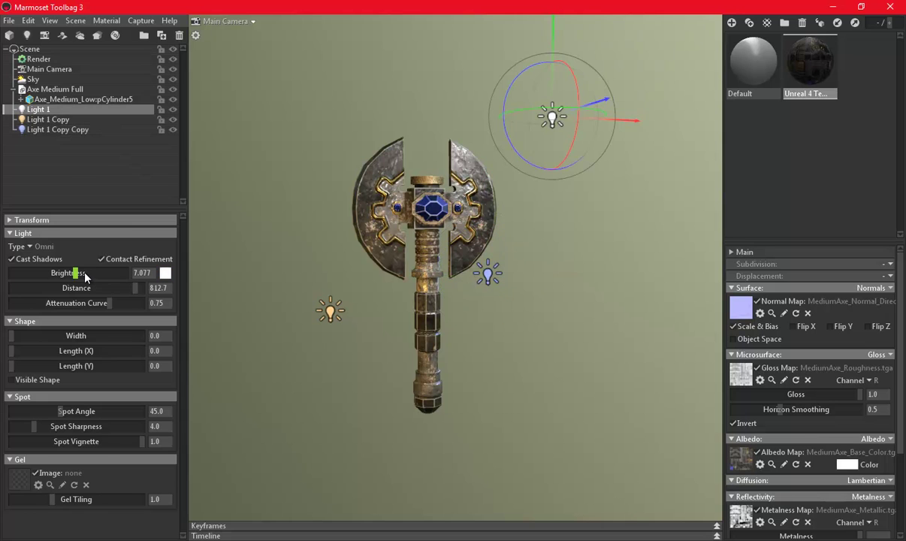
{"action": "left_click_drag", "start_coordinate": [84, 275], "coordinate": [83, 273]}
{"action": "scroll", "coordinate": [470, 267], "scroll_direction": "up", "scroll_amount": 2}
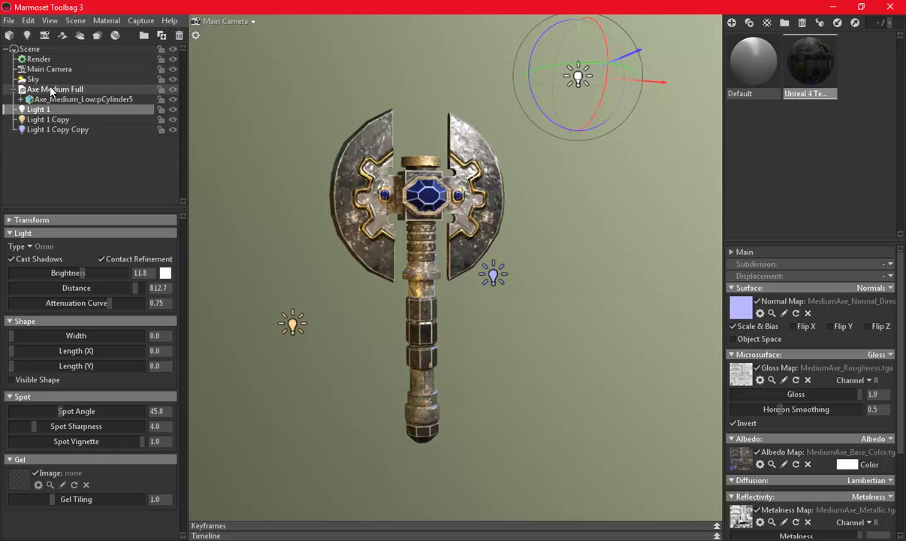
{"action": "left_click", "coordinate": [39, 60]}
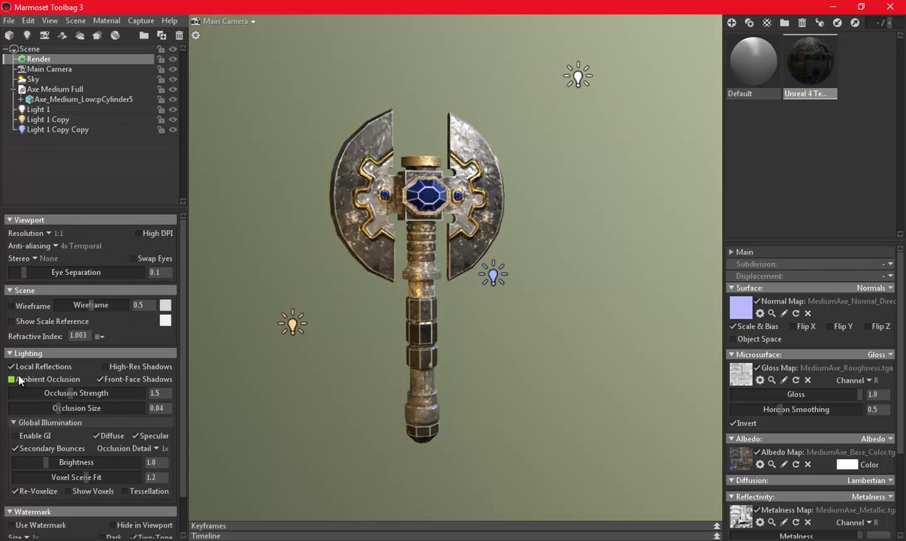
- Toggle global illumination in the render settings
{"action": "left_click_drag", "start_coordinate": [390, 306], "coordinate": [414, 300]}
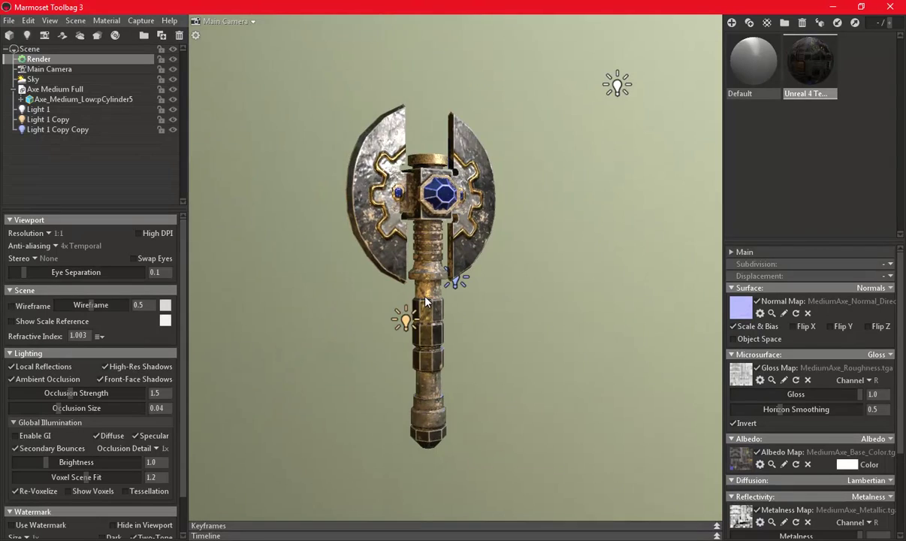
{"action": "left_click", "coordinate": [22, 438]}
{"action": "left_click_drag", "start_coordinate": [549, 230], "coordinate": [511, 208]}
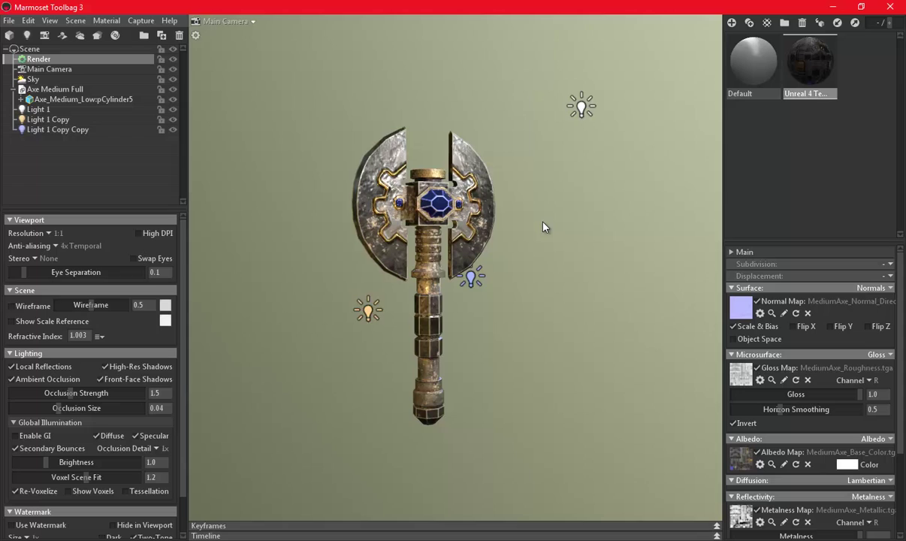
- Set the Sky backdrop mode to Color with dark grey #232528
{"action": "left_click", "coordinate": [32, 80]}
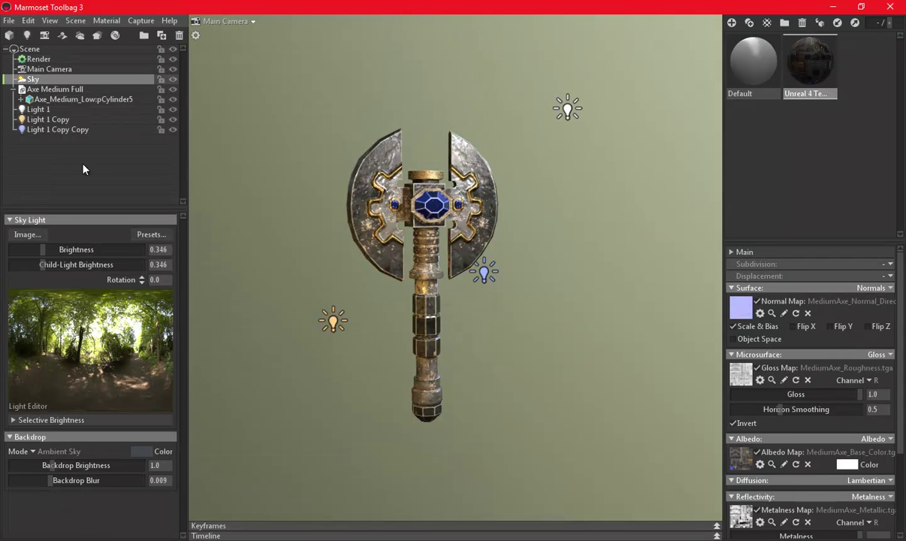
{"action": "left_click", "coordinate": [33, 453]}
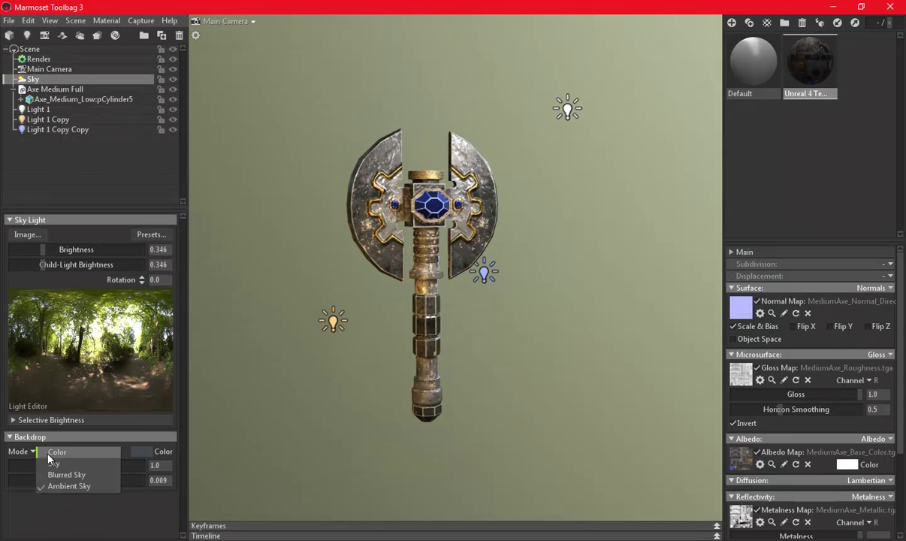
{"action": "left_click", "coordinate": [45, 454]}
{"action": "left_click", "coordinate": [141, 451]}
{"action": "left_click_drag", "start_coordinate": [218, 471], "coordinate": [209, 509]}
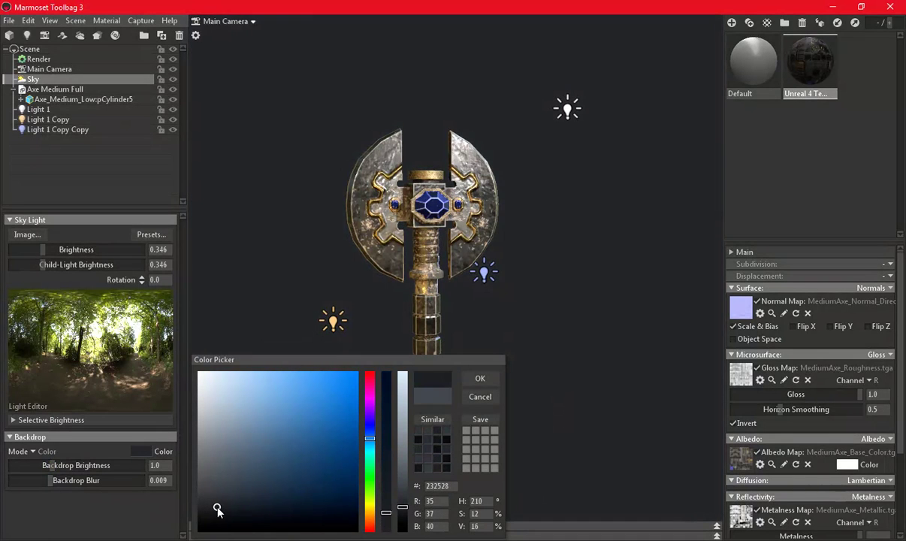
{"action": "left_click", "coordinate": [480, 378]}
{"action": "scroll", "coordinate": [398, 300], "scroll_direction": "up", "scroll_amount": 3}
{"action": "scroll", "coordinate": [428, 313], "scroll_direction": "up", "scroll_amount": 2}
{"action": "left_click_drag", "start_coordinate": [429, 312], "coordinate": [410, 278]}
{"action": "left_click", "coordinate": [398, 248]}
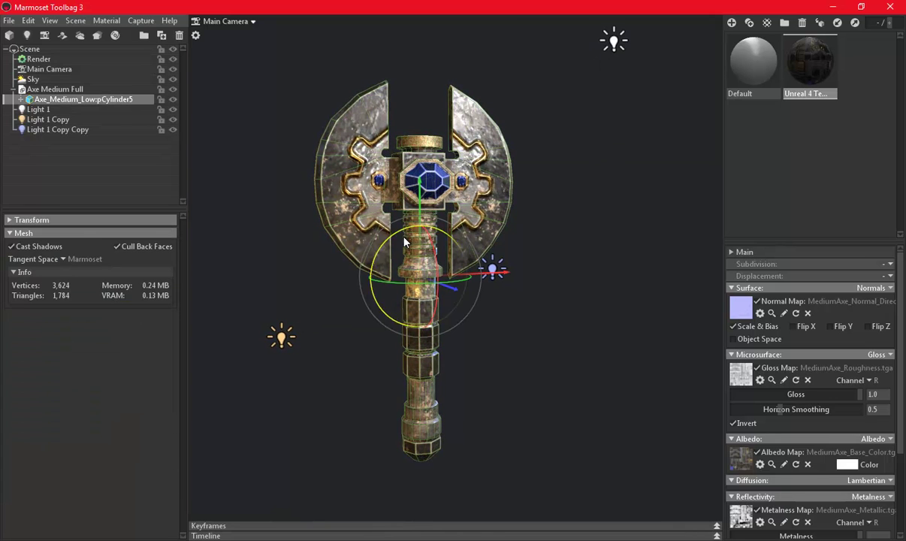
- Lay the axe on its side, then duplicate it and move the copy below
{"action": "mouse_move", "coordinate": [398, 238]}
{"action": "left_mouse_down"}
{"action": "mouse_move", "coordinate": [390, 187]}
{"action": "mouse_move", "coordinate": [398, 208]}
{"action": "left_mouse_up"}
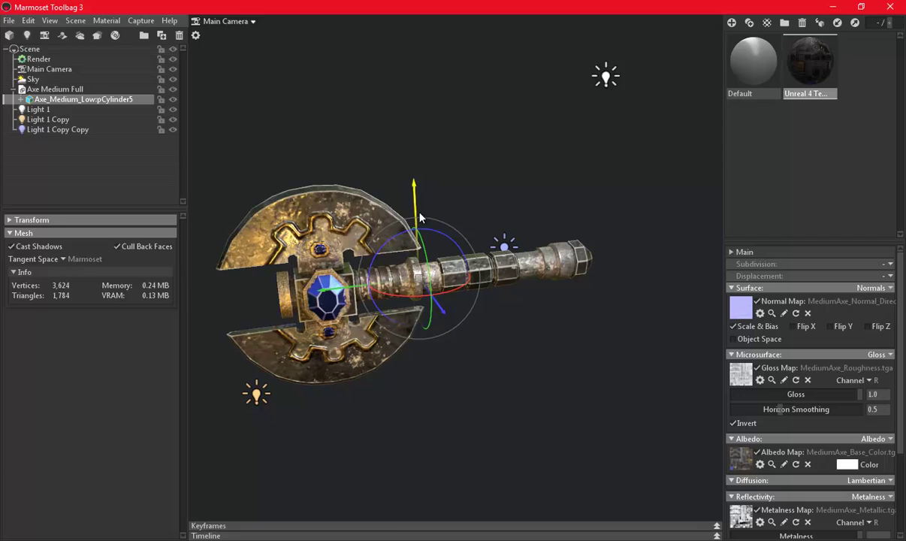
{"action": "key", "text": "ctrl+s"}
{"action": "left_click", "coordinate": [410, 295]}
{"action": "key", "text": "ctrl+d"}
{"action": "mouse_move", "coordinate": [406, 230]}
{"action": "left_mouse_down"}
{"action": "mouse_move", "coordinate": [407, 316]}
{"action": "mouse_move", "coordinate": [432, 378]}
{"action": "mouse_move", "coordinate": [426, 315]}
{"action": "mouse_move", "coordinate": [426, 473]}
{"action": "left_mouse_up"}
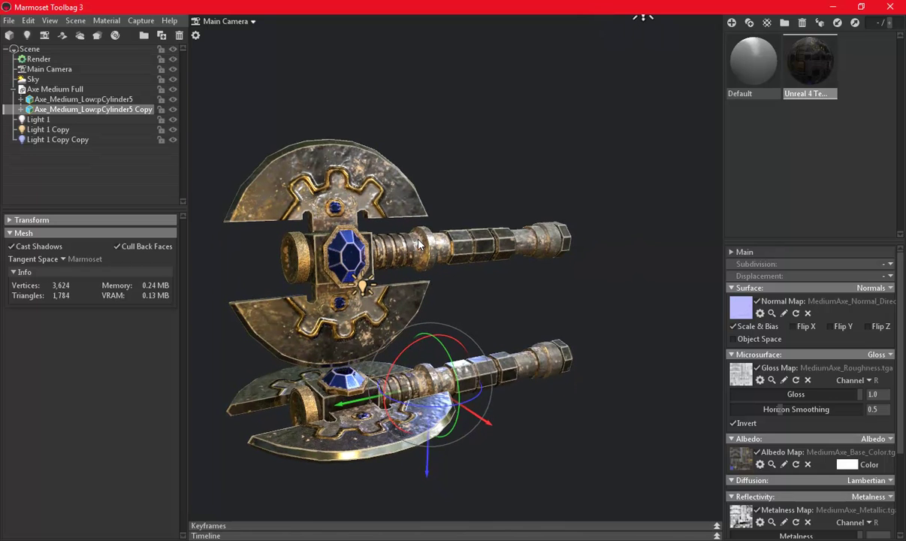
{"action": "mouse_move", "coordinate": [444, 316]}
{"action": "left_mouse_down"}
{"action": "mouse_move", "coordinate": [483, 335]}
{"action": "mouse_move", "coordinate": [489, 263]}
{"action": "mouse_move", "coordinate": [568, 241]}
{"action": "left_mouse_up"}
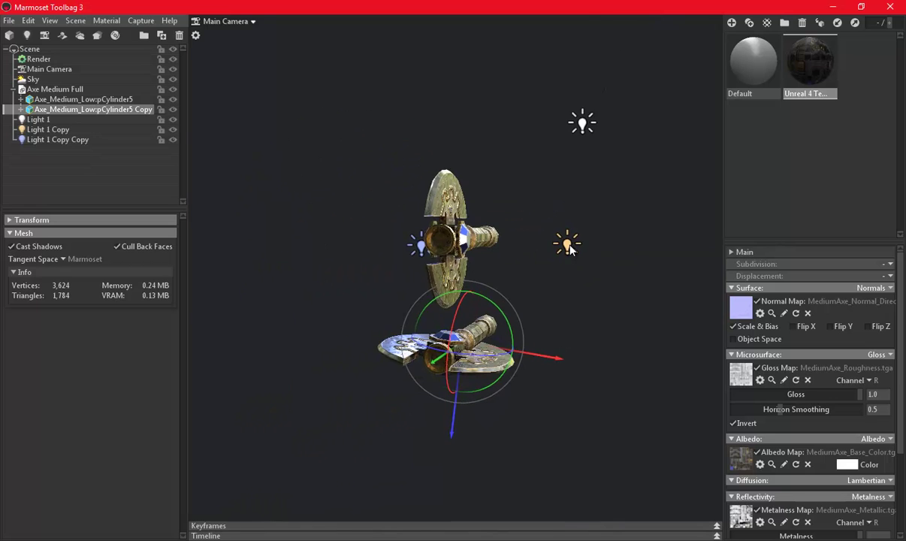
- Move the orange light to the right and raise its brightness to 11.29
{"action": "left_click", "coordinate": [582, 124]}
{"action": "mouse_move", "coordinate": [632, 195]}
{"action": "left_mouse_down"}
{"action": "mouse_move", "coordinate": [554, 32]}
{"action": "mouse_move", "coordinate": [575, 169]}
{"action": "mouse_move", "coordinate": [593, 193]}
{"action": "mouse_move", "coordinate": [373, 233]}
{"action": "mouse_move", "coordinate": [518, 248]}
{"action": "mouse_move", "coordinate": [552, 236]}
{"action": "mouse_move", "coordinate": [508, 262]}
{"action": "mouse_move", "coordinate": [571, 266]}
{"action": "mouse_move", "coordinate": [356, 283]}
{"action": "left_mouse_up"}
{"action": "left_click", "coordinate": [404, 245]}
{"action": "left_click", "coordinate": [584, 267]}
{"action": "left_click", "coordinate": [345, 272]}
{"action": "mouse_move", "coordinate": [423, 280]}
{"action": "left_mouse_down"}
{"action": "mouse_move", "coordinate": [516, 257]}
{"action": "mouse_move", "coordinate": [653, 284]}
{"action": "mouse_move", "coordinate": [518, 289]}
{"action": "mouse_move", "coordinate": [463, 258]}
{"action": "mouse_move", "coordinate": [778, 280]}
{"action": "mouse_move", "coordinate": [294, 225]}
{"action": "left_mouse_up"}
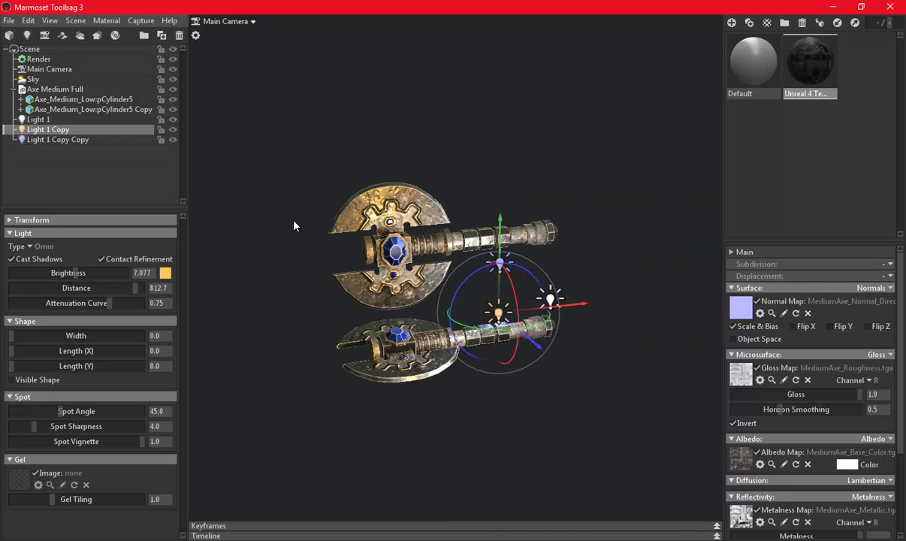
{"action": "left_click_drag", "start_coordinate": [77, 275], "coordinate": [105, 276]}
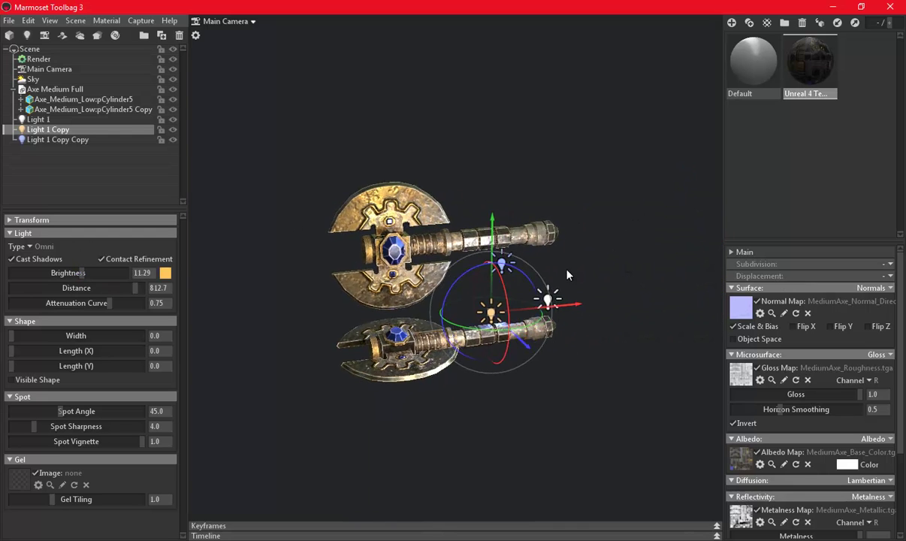
- Raise the white light higher and hide the side panels for a full viewport
{"action": "left_click_drag", "start_coordinate": [533, 253], "coordinate": [492, 317]}
{"action": "left_click", "coordinate": [481, 313]}
{"action": "mouse_move", "coordinate": [471, 229]}
{"action": "left_mouse_down"}
{"action": "mouse_move", "coordinate": [451, 103]}
{"action": "mouse_move", "coordinate": [446, 169]}
{"action": "left_mouse_up"}
{"action": "scroll", "coordinate": [449, 259], "scroll_direction": "up", "scroll_amount": 5}
{"action": "mouse_move", "coordinate": [449, 259]}
{"action": "left_mouse_down"}
{"action": "mouse_move", "coordinate": [552, 284]}
{"action": "mouse_move", "coordinate": [569, 255]}
{"action": "mouse_move", "coordinate": [544, 269]}
{"action": "mouse_move", "coordinate": [561, 277]}
{"action": "left_mouse_up"}
{"action": "key", "text": "Tab"}
{"action": "key", "text": "Tab"}
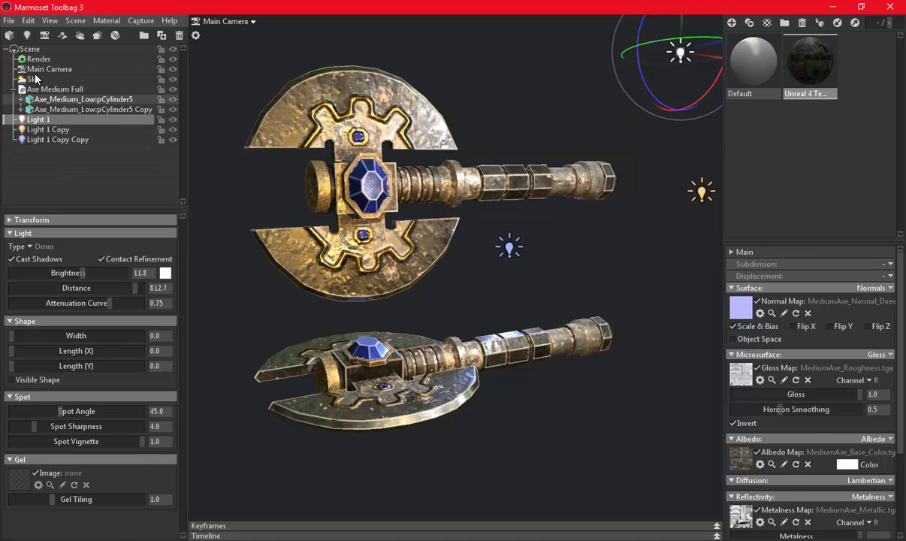
- Turn on global illumination in the render settings
{"action": "left_click", "coordinate": [30, 59]}
{"action": "scroll", "coordinate": [77, 388], "scroll_direction": "down", "scroll_amount": 1}
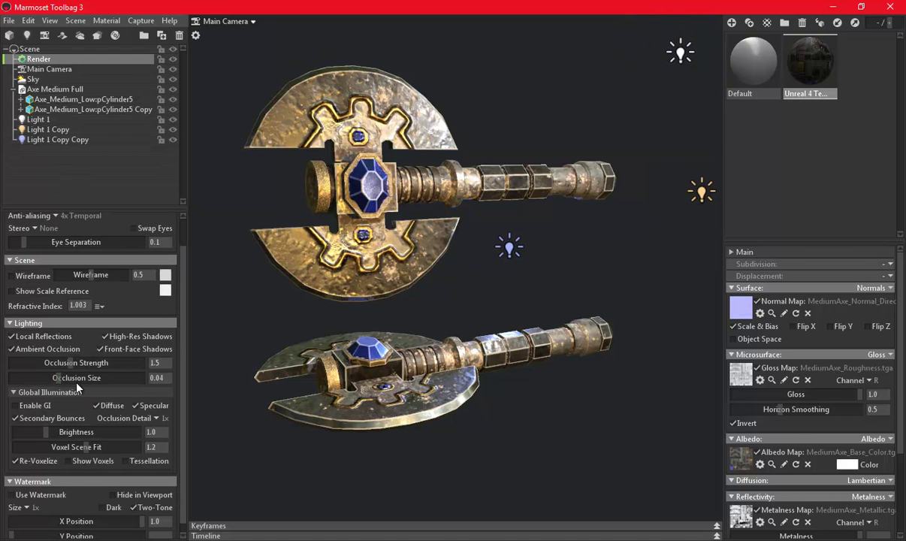
{"action": "left_click", "coordinate": [27, 408]}
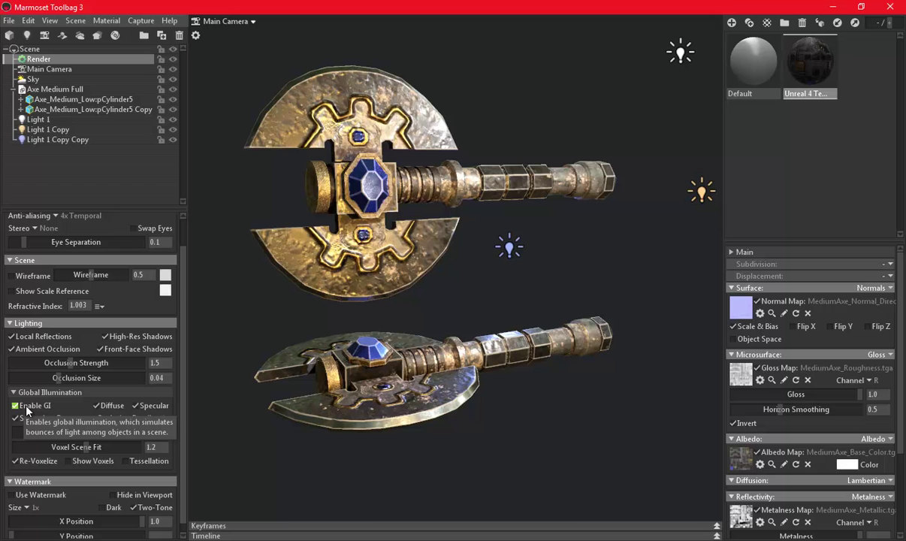
- Raise the Main Camera's lens flare strength to about 5.5
{"action": "left_click", "coordinate": [41, 70]}
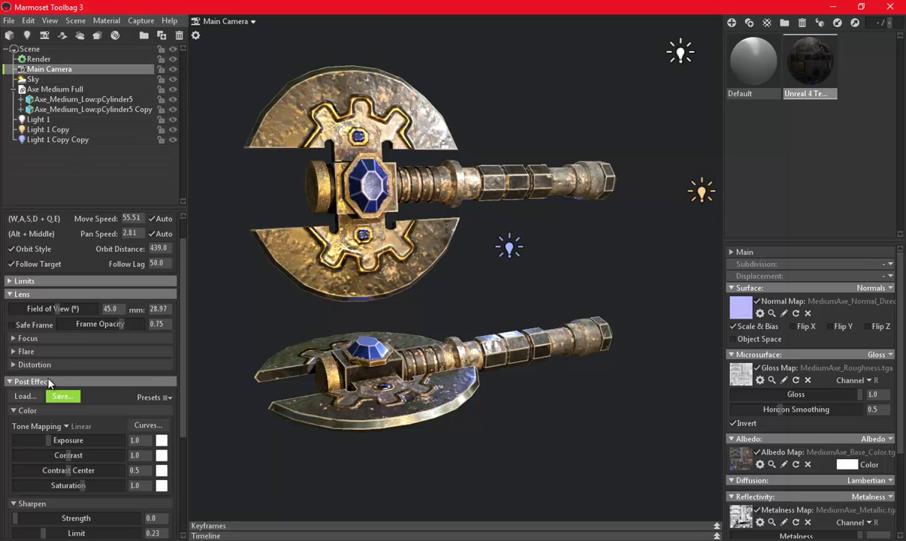
{"action": "scroll", "coordinate": [56, 435], "scroll_direction": "down", "scroll_amount": 2}
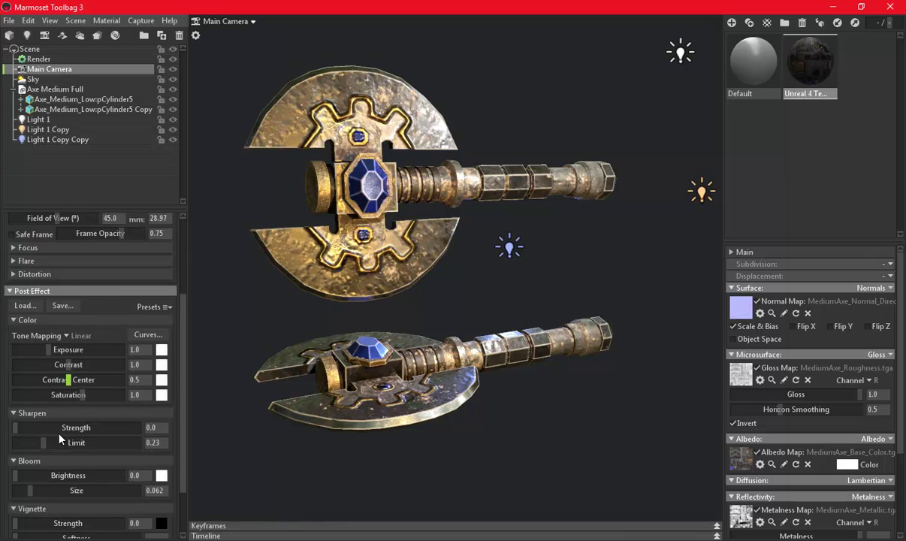
{"action": "scroll", "coordinate": [58, 437], "scroll_direction": "down", "scroll_amount": 2}
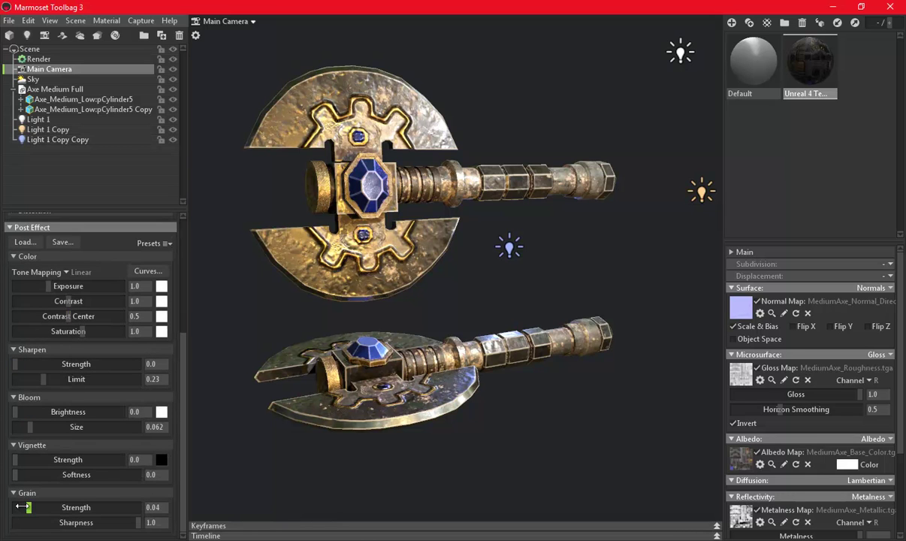
{"action": "scroll", "coordinate": [68, 485], "scroll_direction": "up", "scroll_amount": 1}
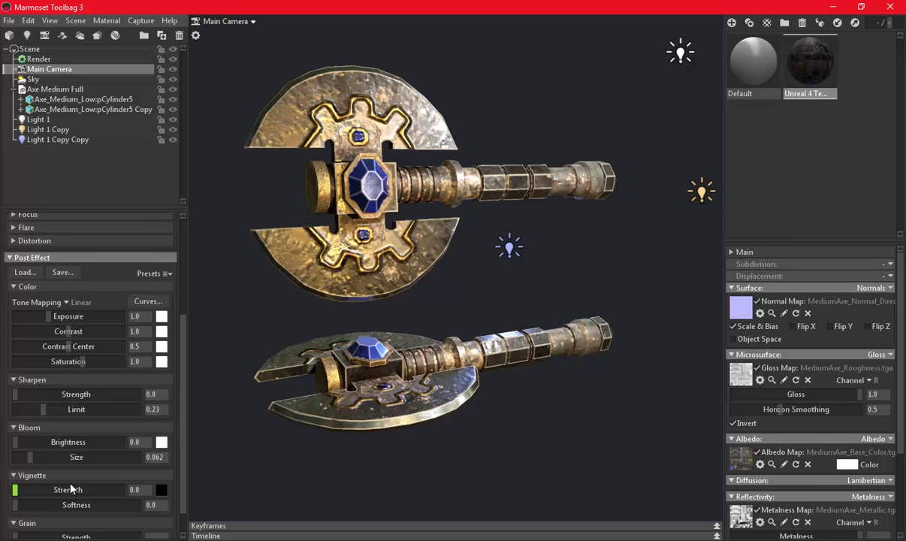
{"action": "scroll", "coordinate": [70, 484], "scroll_direction": "up", "scroll_amount": 1}
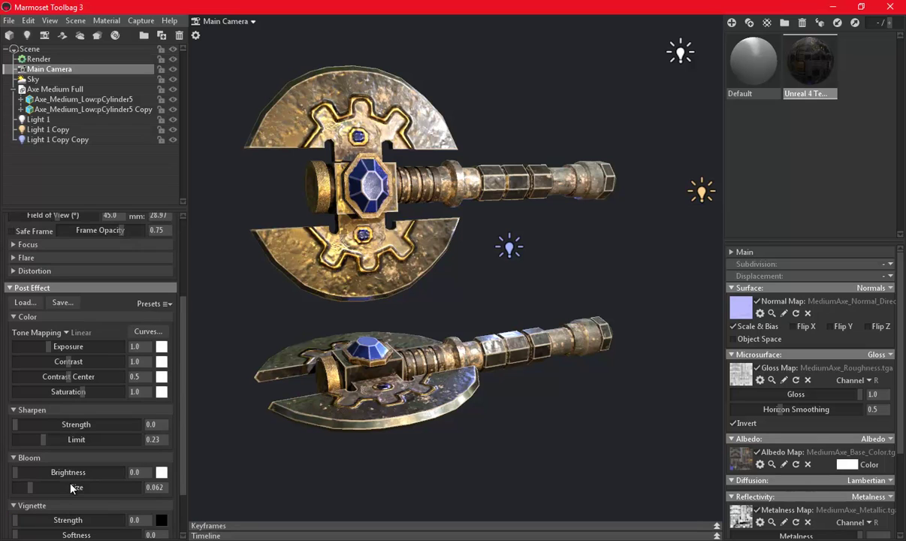
{"action": "left_click", "coordinate": [15, 258]}
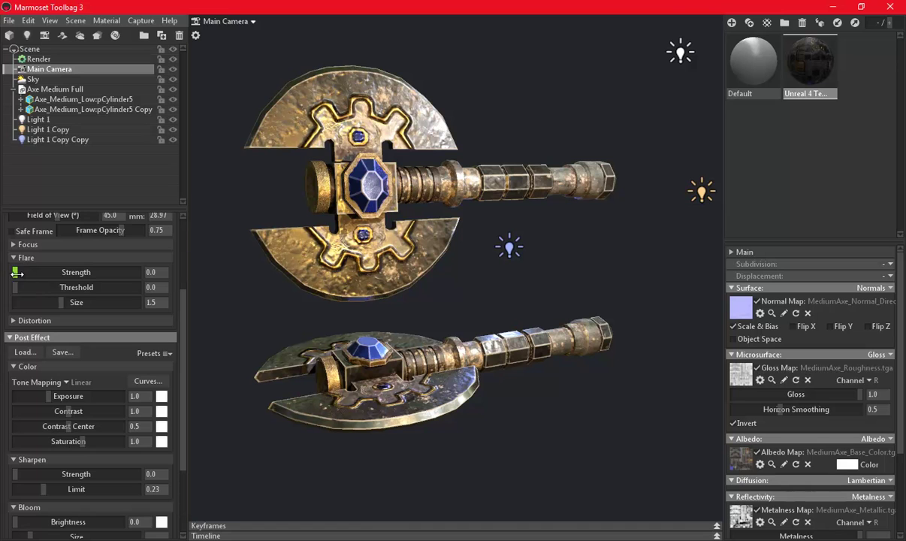
{"action": "left_click_drag", "start_coordinate": [35, 277], "coordinate": [87, 292]}
{"action": "left_click_drag", "start_coordinate": [78, 275], "coordinate": [83, 276]}
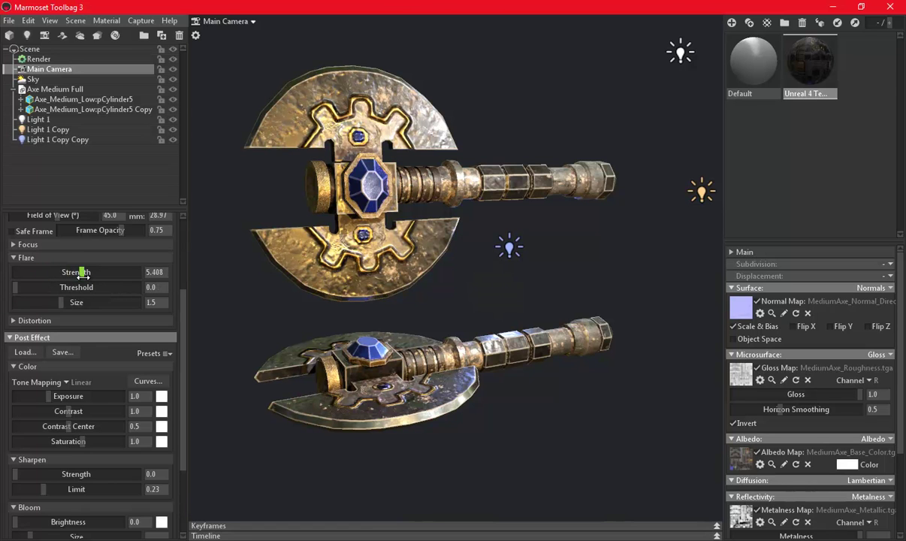
{"action": "left_click", "coordinate": [11, 246]}
- Set the camera vignette to strength 0.194 and softness 0.468, previewing full-window
{"action": "scroll", "coordinate": [83, 331], "scroll_direction": "down", "scroll_amount": 1}
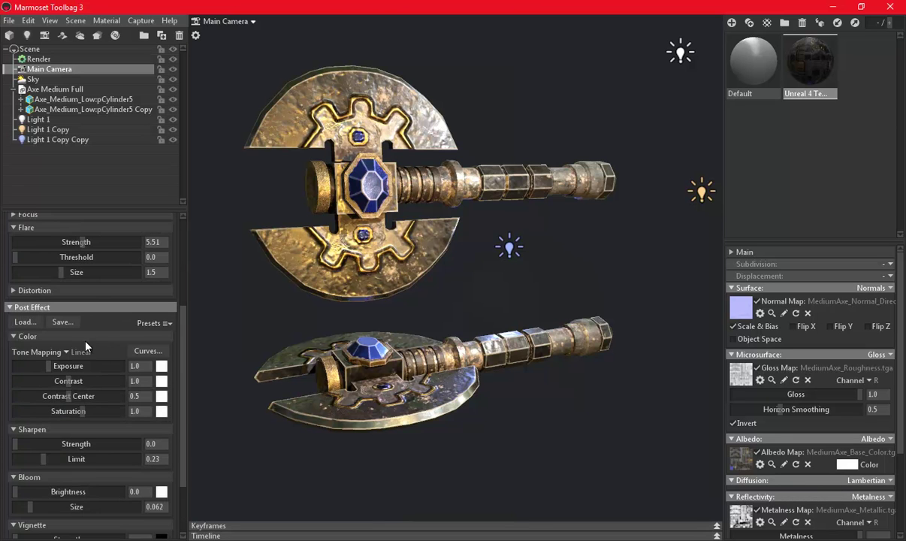
{"action": "scroll", "coordinate": [94, 381], "scroll_direction": "down", "scroll_amount": 2}
{"action": "scroll", "coordinate": [83, 406], "scroll_direction": "down", "scroll_amount": 1}
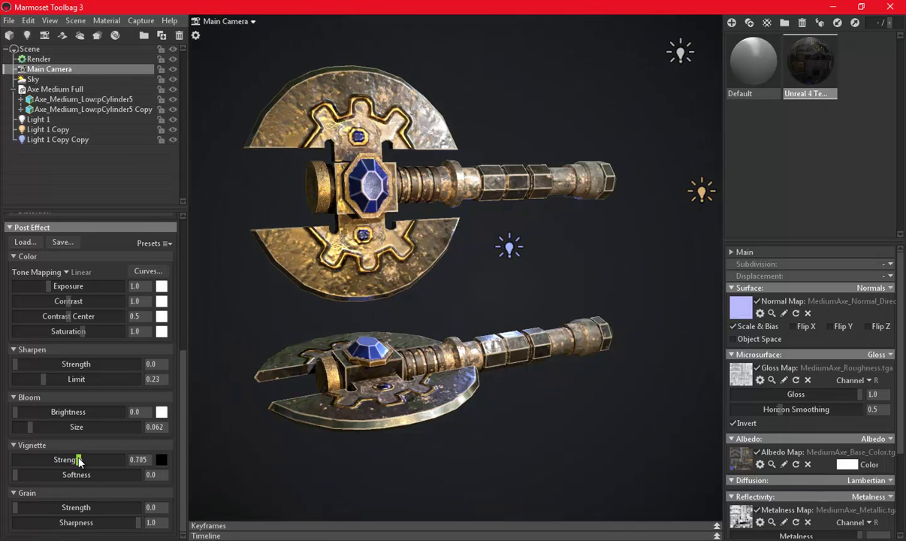
{"action": "left_click_drag", "start_coordinate": [66, 455], "coordinate": [17, 478]}
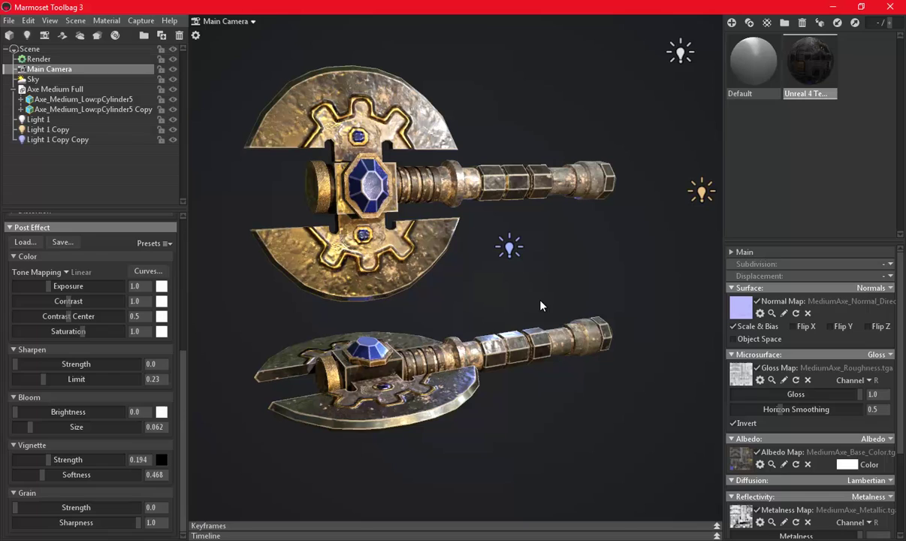
{"action": "key", "text": "Tab"}
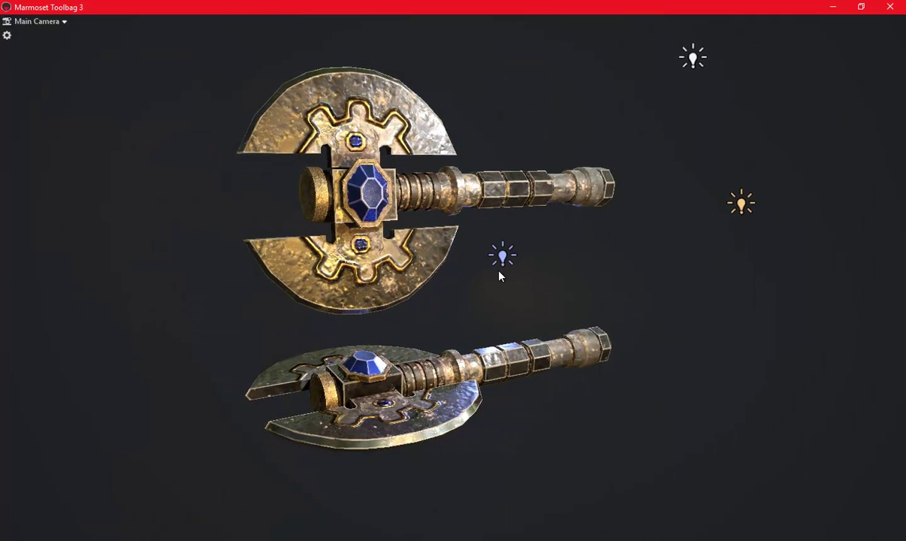
{"action": "scroll", "coordinate": [502, 285], "scroll_direction": "up", "scroll_amount": 3}
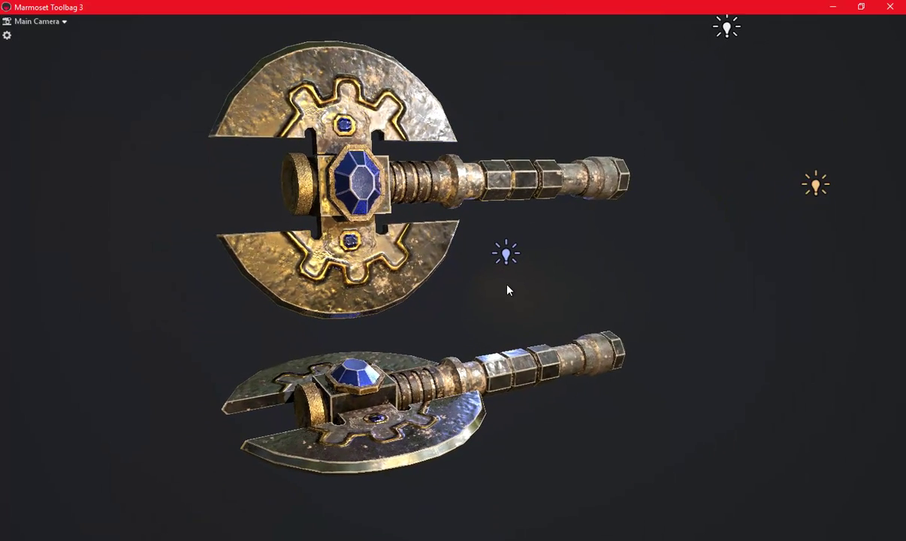
{"action": "left_click_drag", "start_coordinate": [515, 294], "coordinate": [525, 312]}
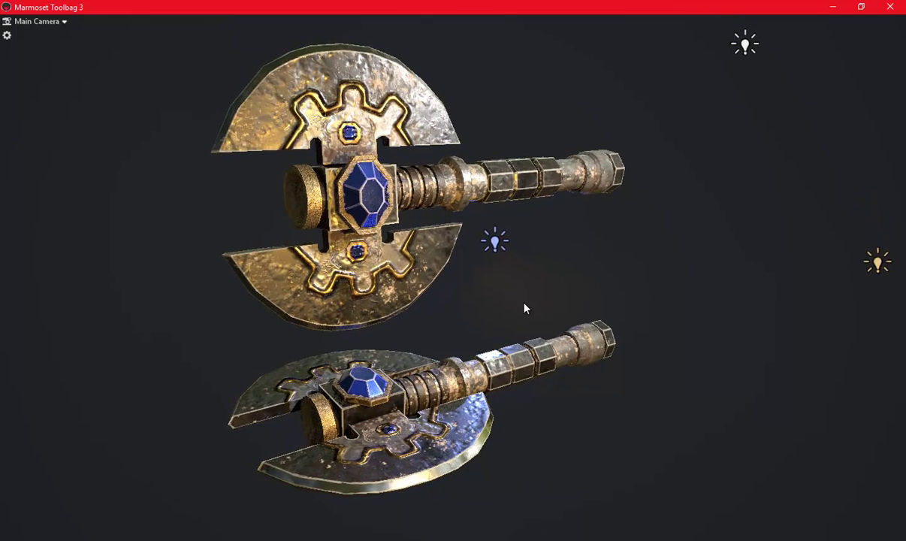
- Restore the interface and capture the view as screenshot000.png with Capture > Image & Open
{"action": "key", "text": "Tab"}
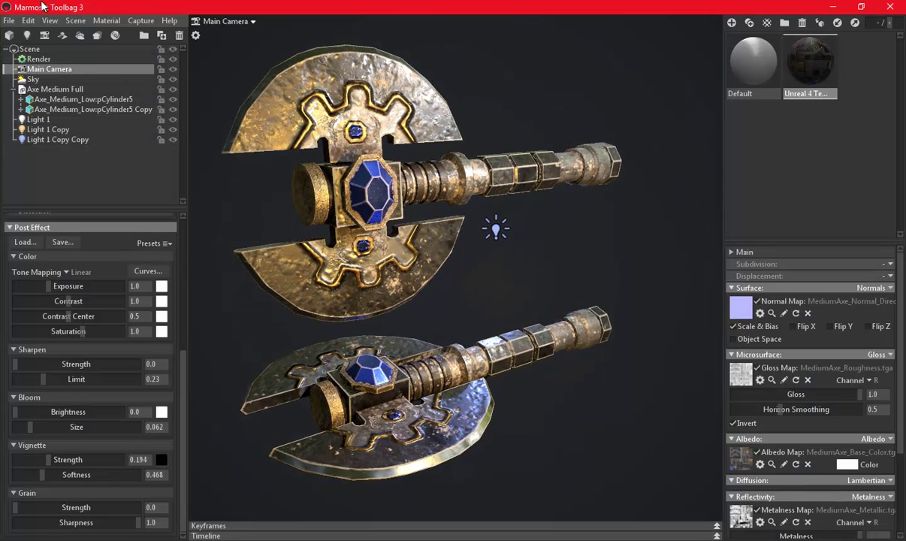
{"action": "left_click", "coordinate": [139, 21]}
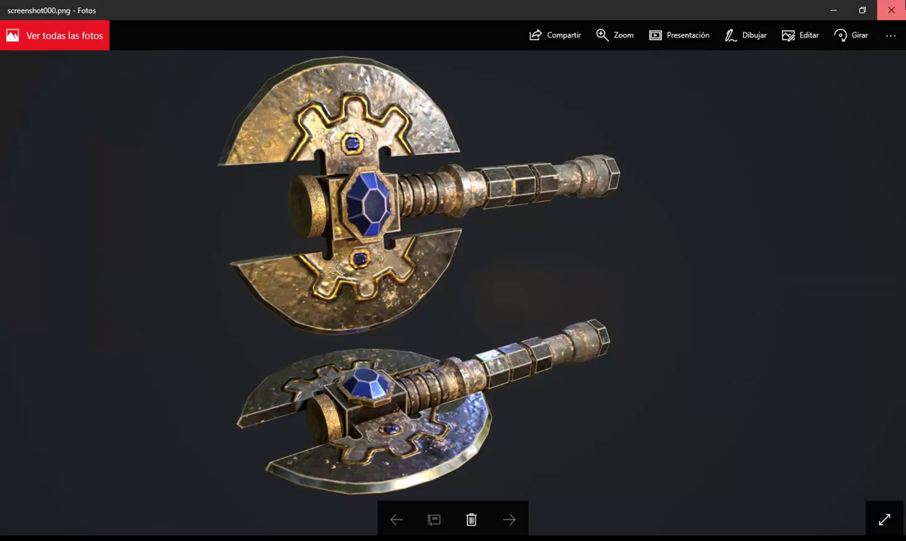
- Close screenshot000.png in Photos and orbit back to an edge-on view of the axes
{"action": "left_click", "coordinate": [884, 8]}
{"action": "mouse_move", "coordinate": [497, 206]}
{"action": "left_mouse_down"}
{"action": "mouse_move", "coordinate": [414, 339]}
{"action": "mouse_move", "coordinate": [472, 279]}
{"action": "mouse_move", "coordinate": [502, 283]}
{"action": "mouse_move", "coordinate": [480, 288]}
{"action": "mouse_move", "coordinate": [496, 271]}
{"action": "mouse_move", "coordinate": [546, 258]}
{"action": "mouse_move", "coordinate": [494, 283]}
{"action": "mouse_move", "coordinate": [498, 314]}
{"action": "mouse_move", "coordinate": [488, 299]}
{"action": "mouse_move", "coordinate": [514, 322]}
{"action": "mouse_move", "coordinate": [554, 293]}
{"action": "mouse_move", "coordinate": [594, 283]}
{"action": "left_mouse_up"}
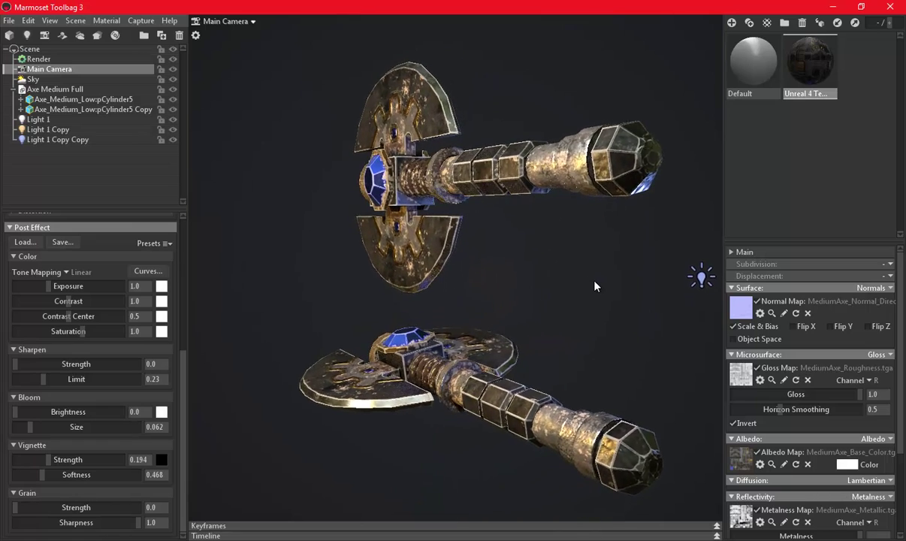
- Rotate the lower axe to point toward the viewer, raising and tilting it
{"action": "mouse_move", "coordinate": [528, 286]}
{"action": "left_mouse_down"}
{"action": "mouse_move", "coordinate": [459, 256]}
{"action": "mouse_move", "coordinate": [441, 302]}
{"action": "left_mouse_up"}
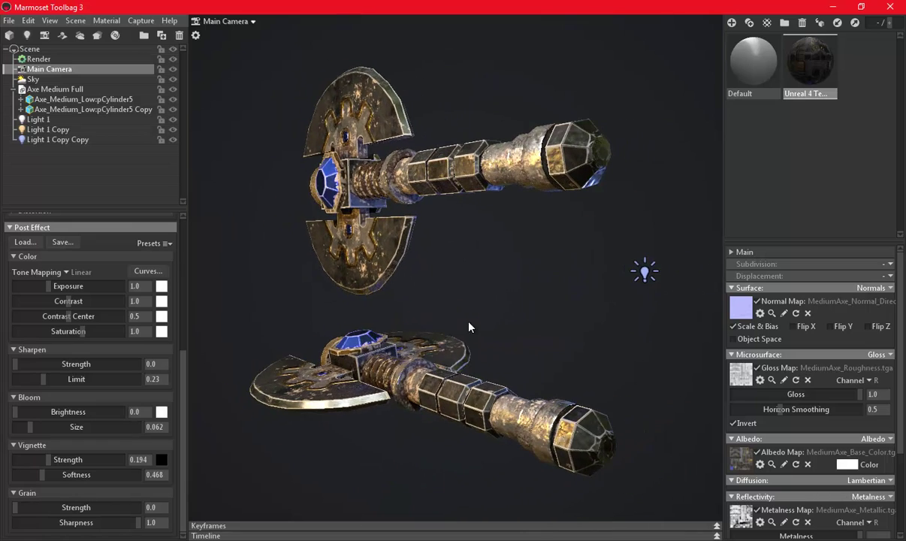
{"action": "left_click", "coordinate": [466, 410]}
{"action": "mouse_move", "coordinate": [466, 409]}
{"action": "left_mouse_down"}
{"action": "mouse_move", "coordinate": [415, 411]}
{"action": "mouse_move", "coordinate": [393, 380]}
{"action": "mouse_move", "coordinate": [443, 377]}
{"action": "mouse_move", "coordinate": [450, 396]}
{"action": "mouse_move", "coordinate": [412, 427]}
{"action": "left_mouse_up"}
{"action": "left_click_drag", "start_coordinate": [429, 463], "coordinate": [425, 420]}
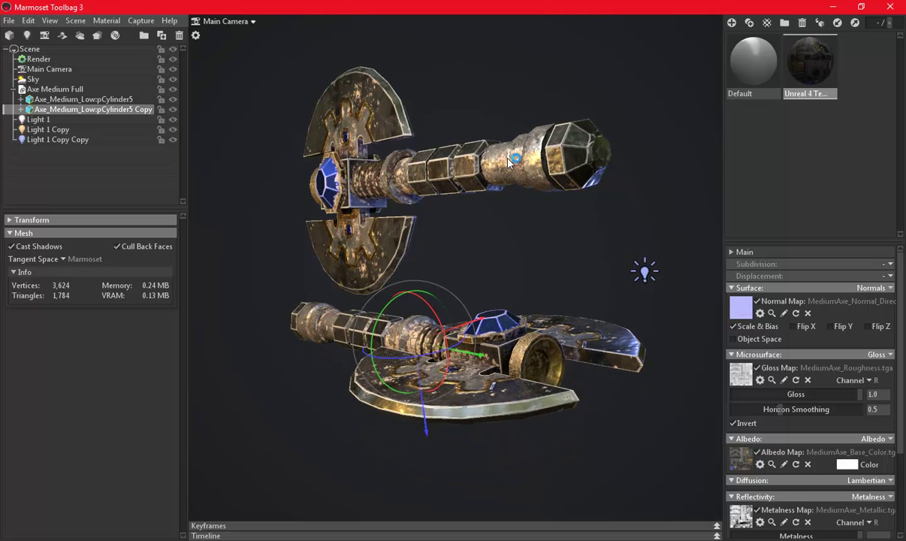
- Stand the upper axe's blade upright and move the lower axe up beneath it
{"action": "left_click", "coordinate": [352, 135]}
{"action": "left_click_drag", "start_coordinate": [377, 142], "coordinate": [369, 153]}
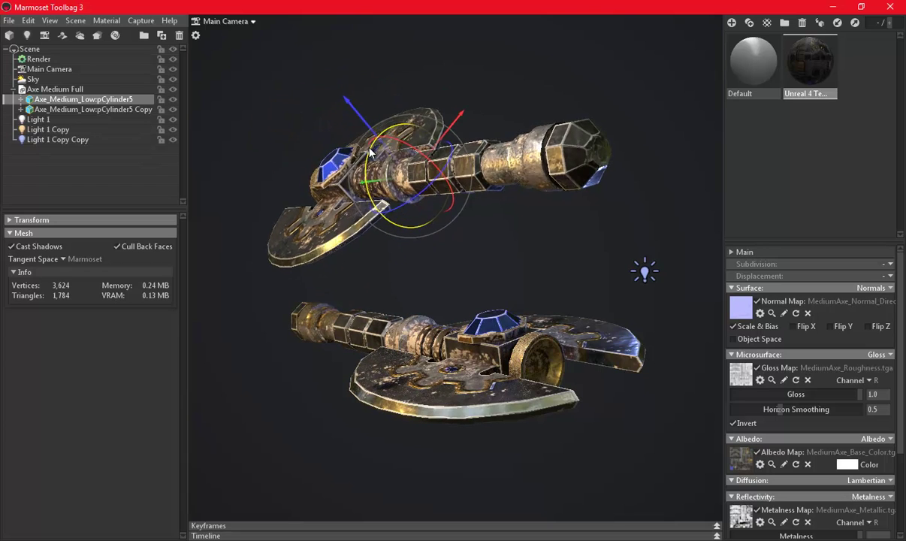
{"action": "mouse_move", "coordinate": [369, 153]}
{"action": "left_mouse_down"}
{"action": "mouse_move", "coordinate": [371, 143]}
{"action": "mouse_move", "coordinate": [406, 226]}
{"action": "left_mouse_up"}
{"action": "left_click", "coordinate": [460, 326]}
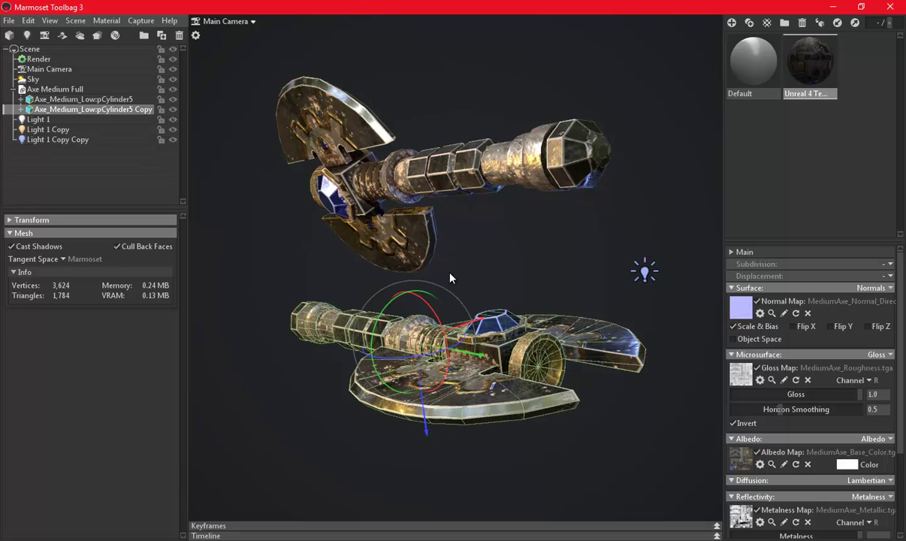
{"action": "left_click_drag", "start_coordinate": [425, 427], "coordinate": [419, 379]}
- With the UI hidden, frame both axes in a close front-on view
{"action": "left_click", "coordinate": [520, 232]}
{"action": "key", "text": "Tab"}
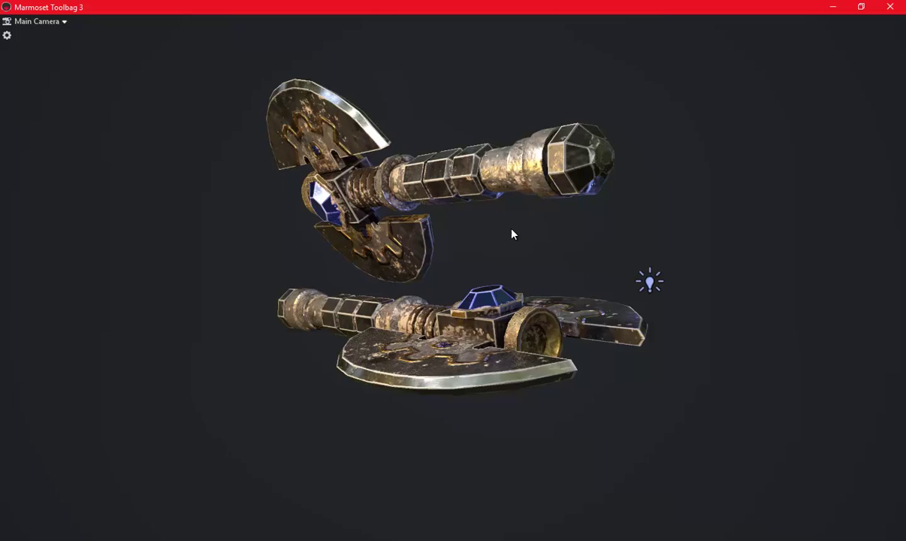
{"action": "left_click_drag", "start_coordinate": [490, 249], "coordinate": [495, 248]}
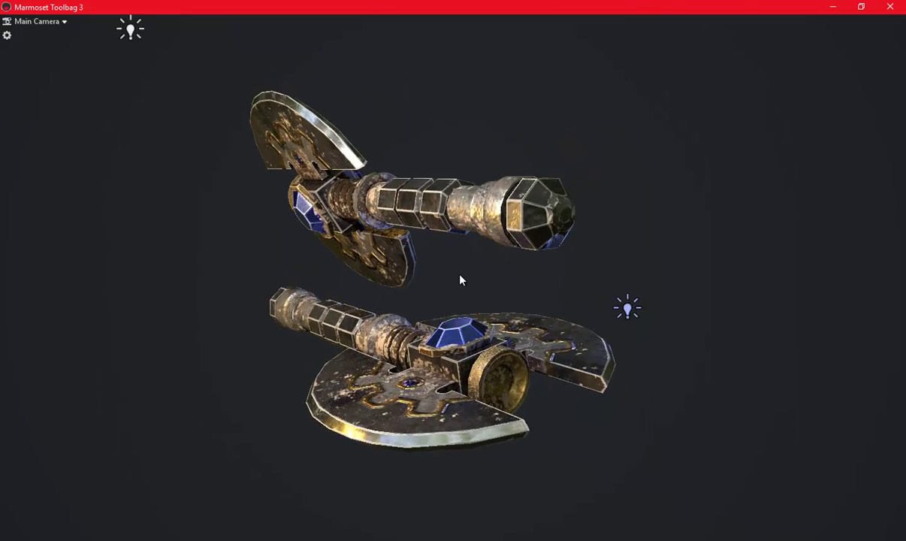
{"action": "mouse_move", "coordinate": [496, 298]}
{"action": "left_mouse_down"}
{"action": "mouse_move", "coordinate": [562, 276]}
{"action": "mouse_move", "coordinate": [608, 284]}
{"action": "left_mouse_up"}
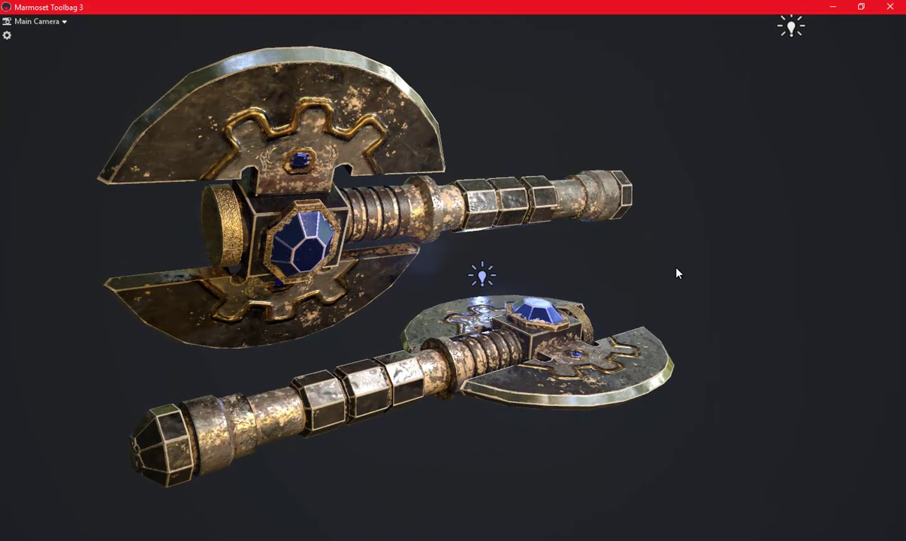
{"action": "key", "text": "Tab"}
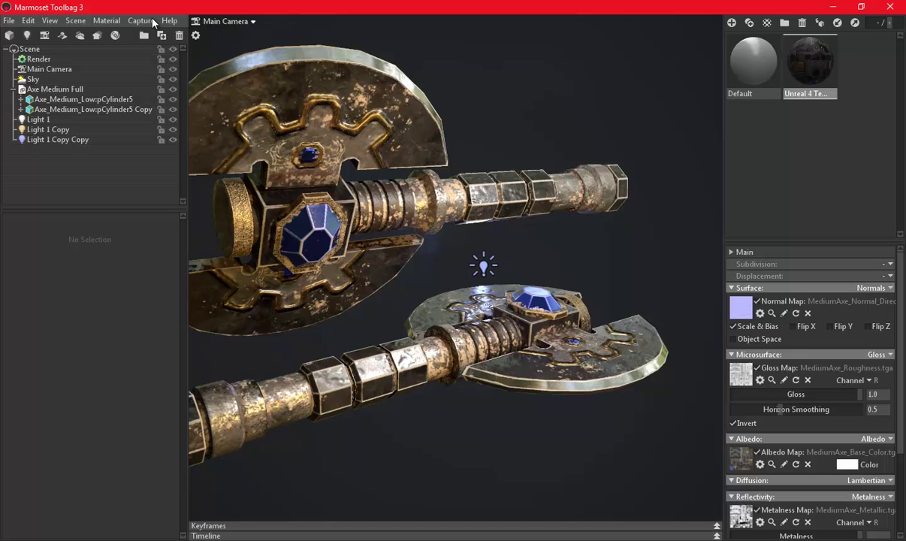
- Capture the front-on view, then orbit to a diagonal angle and capture again
{"action": "left_click", "coordinate": [153, 23]}
{"action": "left_click", "coordinate": [158, 44]}
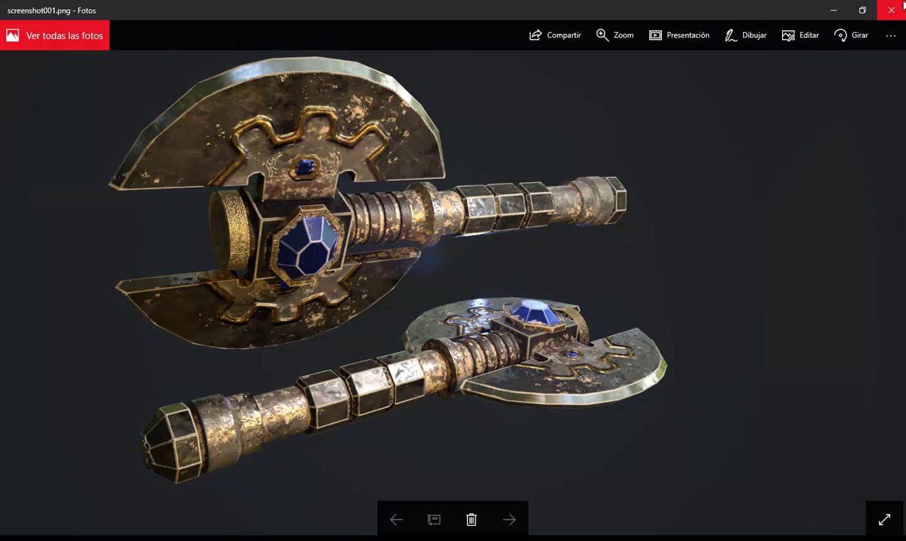
{"action": "left_click", "coordinate": [902, 8]}
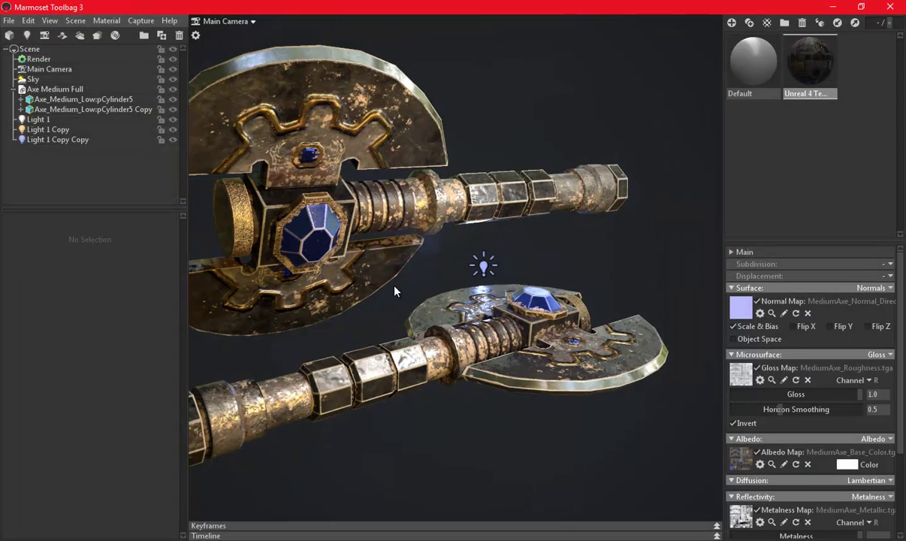
{"action": "mouse_move", "coordinate": [452, 288]}
{"action": "left_mouse_down"}
{"action": "mouse_move", "coordinate": [544, 296]}
{"action": "mouse_move", "coordinate": [570, 329]}
{"action": "mouse_move", "coordinate": [552, 360]}
{"action": "mouse_move", "coordinate": [536, 330]}
{"action": "mouse_move", "coordinate": [470, 300]}
{"action": "left_mouse_up"}
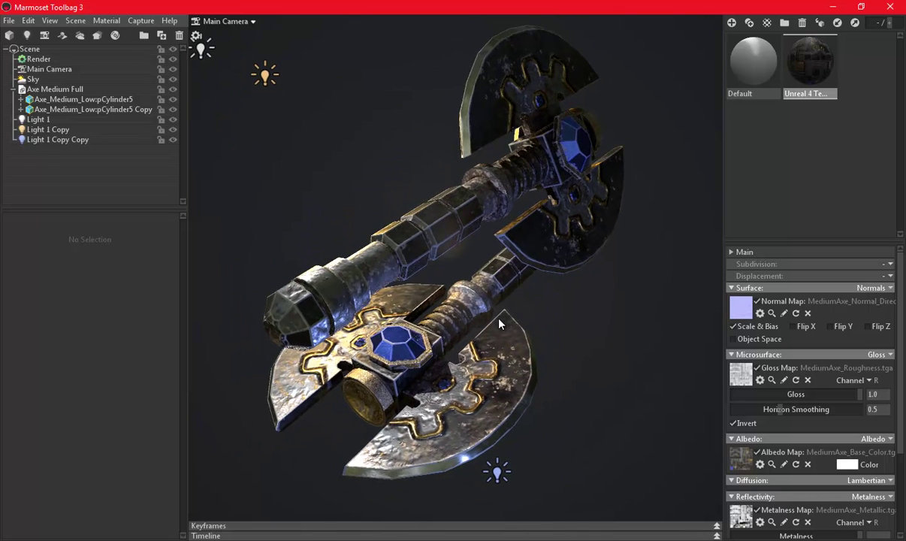
{"action": "left_click", "coordinate": [136, 22]}
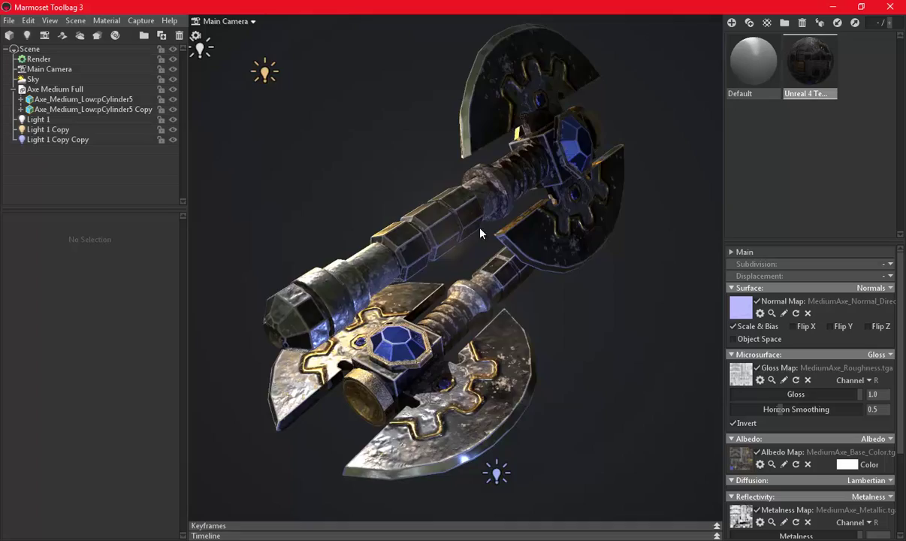
- Orbit the Marmoset camera back toward a front view of the axes
{"action": "mouse_move", "coordinate": [481, 234]}
{"action": "left_mouse_down"}
{"action": "mouse_move", "coordinate": [639, 278]}
{"action": "mouse_move", "coordinate": [691, 188]}
{"action": "left_mouse_up"}
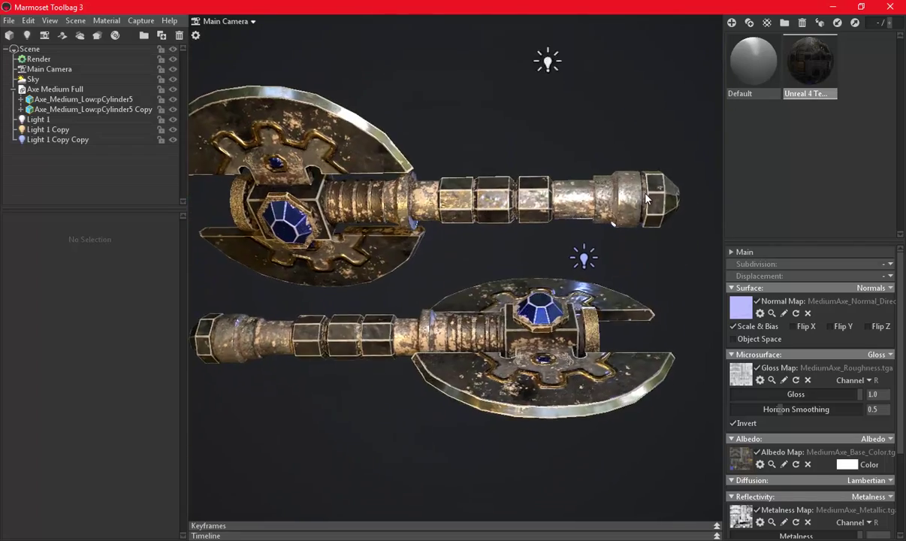
- Capture the axes with the wireframe overlay on, then turn wireframe off and start Save As
{"action": "left_click", "coordinate": [37, 59]}
{"action": "left_click", "coordinate": [29, 310]}
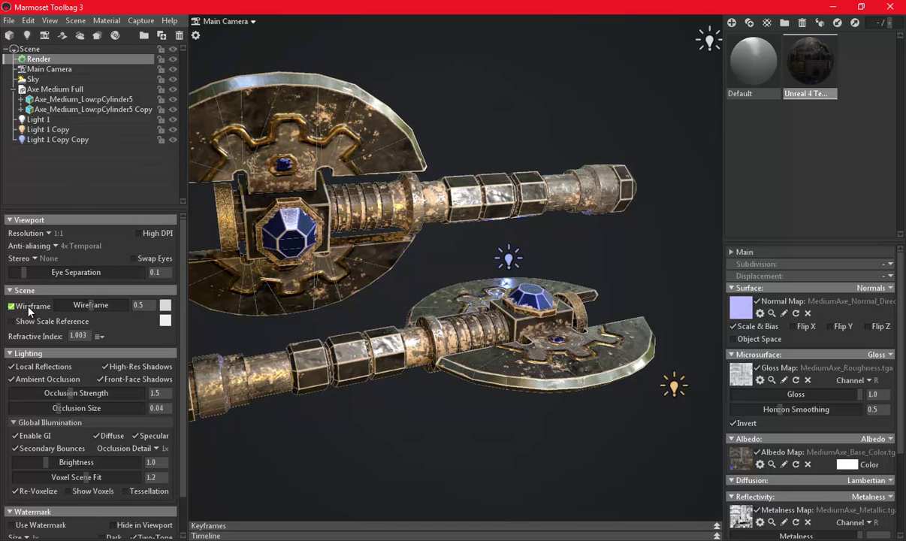
{"action": "left_click", "coordinate": [143, 21]}
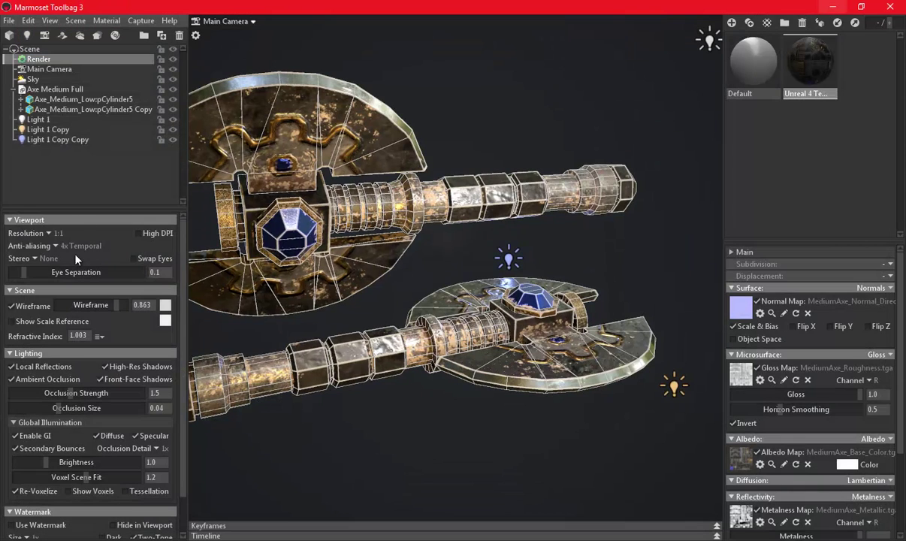
{"action": "left_click", "coordinate": [26, 309]}
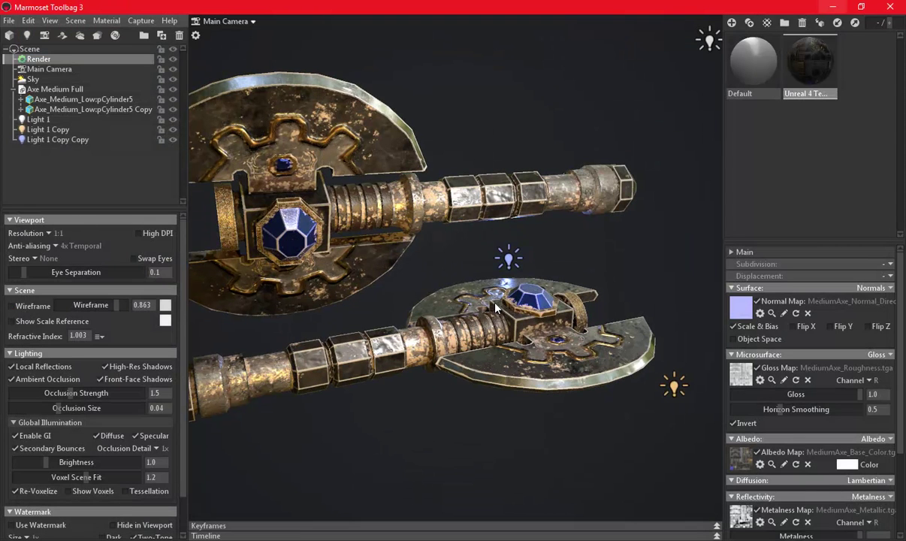
{"action": "key", "text": "ctrl+s"}
- Save the scene as 'Axe Medium Render.tbscene' in the Weapons/Axe Medium folder
{"action": "left_click", "coordinate": [165, 45]}
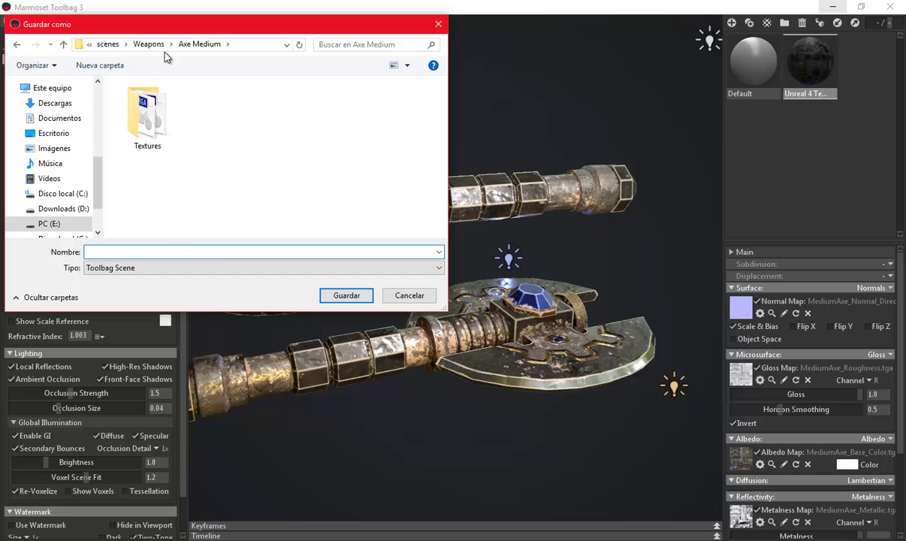
{"action": "type", "text": "Axe Medium 01.mb"}
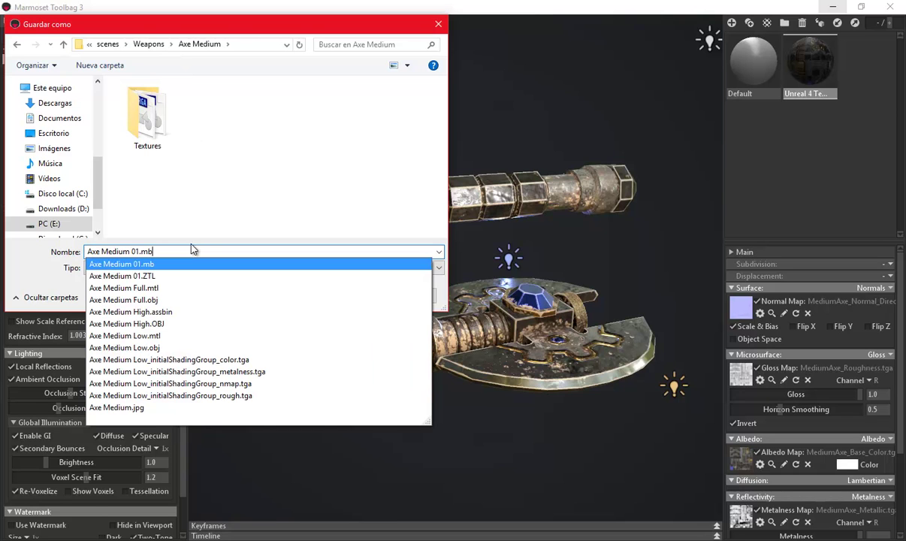
{"action": "key", "text": "BackSpace"}
{"action": "key", "text": "BackSpace"}
{"action": "type", "text": "Render"}
{"action": "key", "text": "Return"}
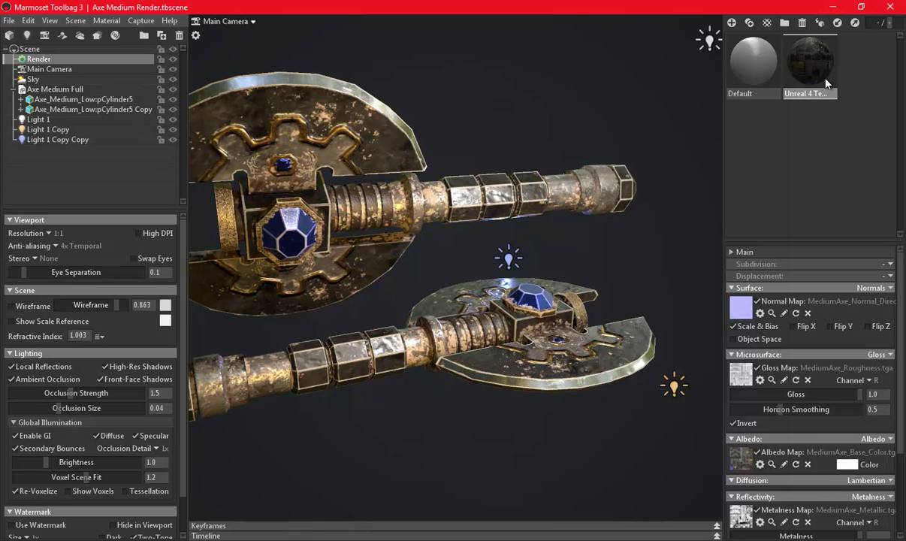
- In Maya, select the axe mesh and assign it a new Lambert material
{"action": "left_click", "coordinate": [346, 537]}
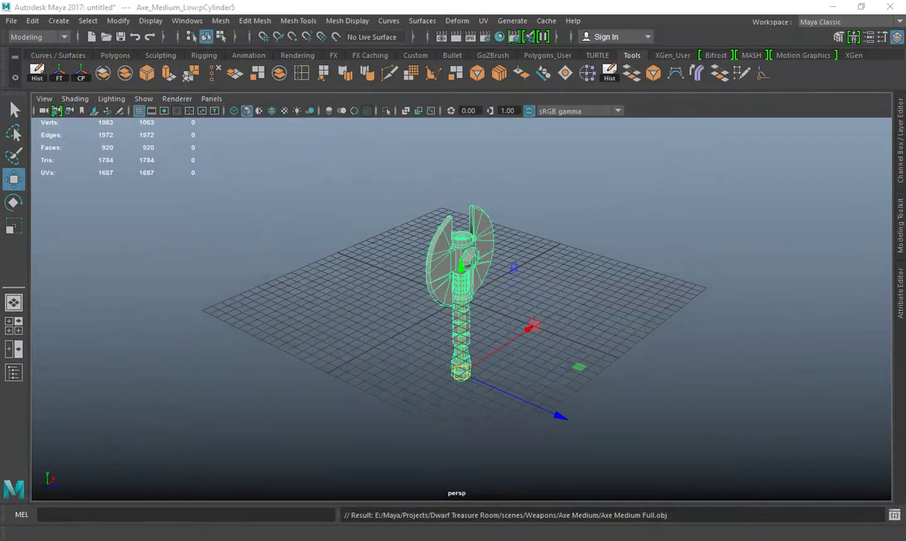
{"action": "left_click", "coordinate": [645, 241]}
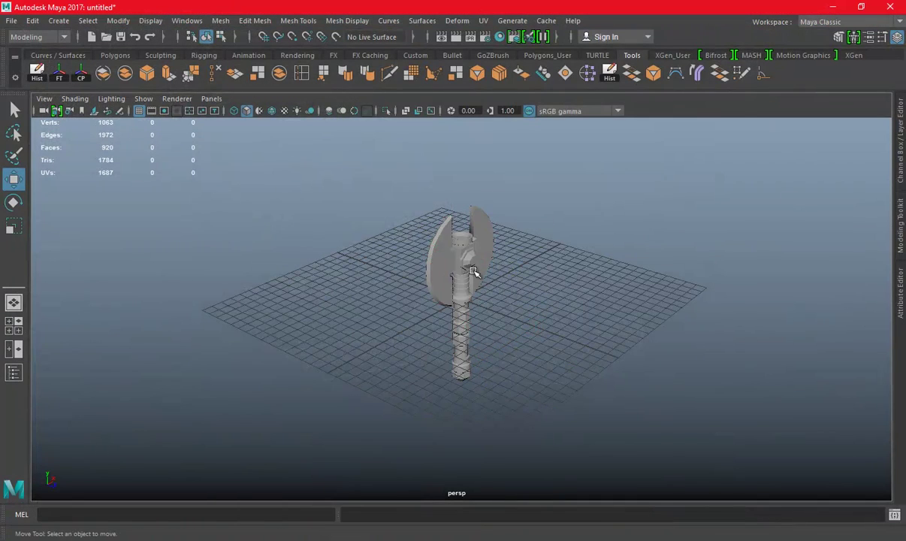
{"action": "left_click_drag", "start_coordinate": [470, 269], "coordinate": [511, 295], "text": "alt"}
{"action": "left_click", "coordinate": [461, 229]}
{"action": "left_click_drag", "start_coordinate": [461, 228], "coordinate": [366, 225], "text": "alt"}
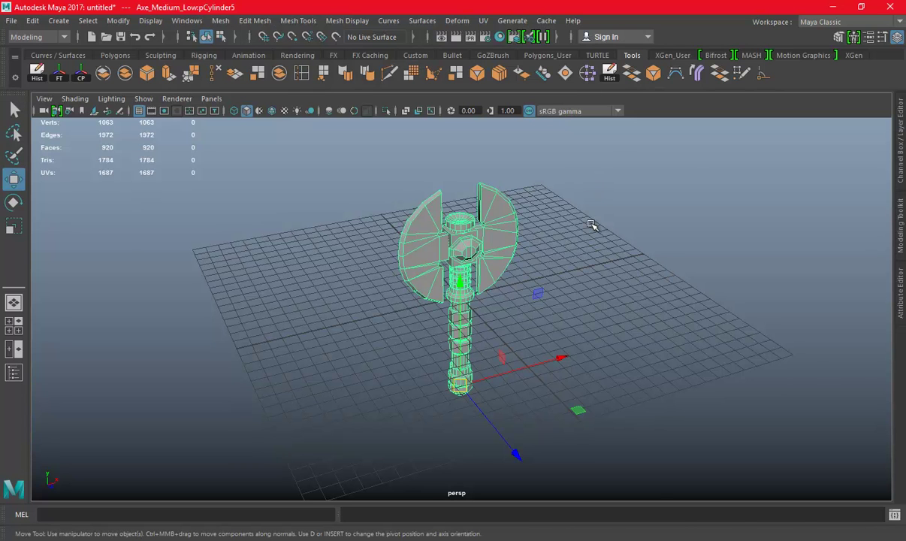
{"action": "right_click_drag", "start_coordinate": [598, 186], "coordinate": [595, 215]}
{"action": "mouse_move", "coordinate": [587, 520]}
{"action": "left_click", "coordinate": [692, 462]}
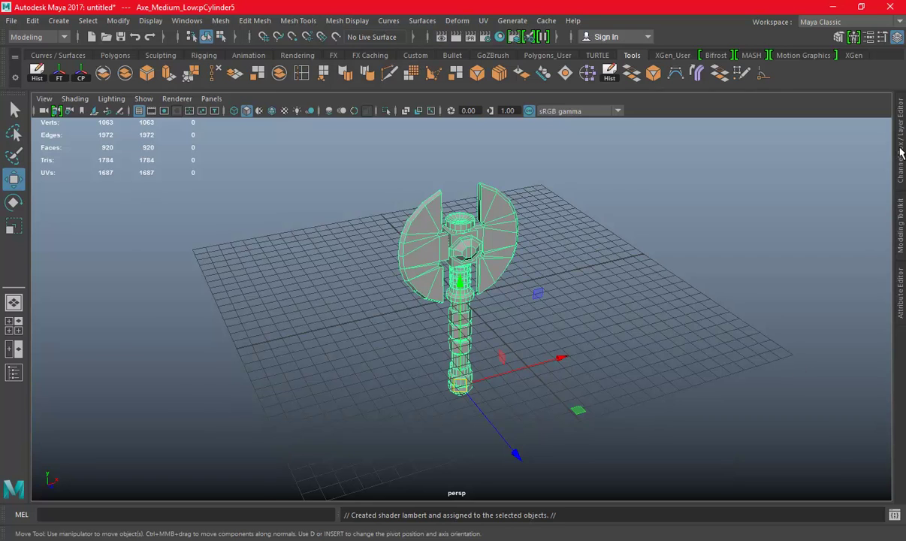
- Rename the new lambert2 material to Axe_Medium_Material in the Attribute Editor
{"action": "left_click", "coordinate": [901, 143]}
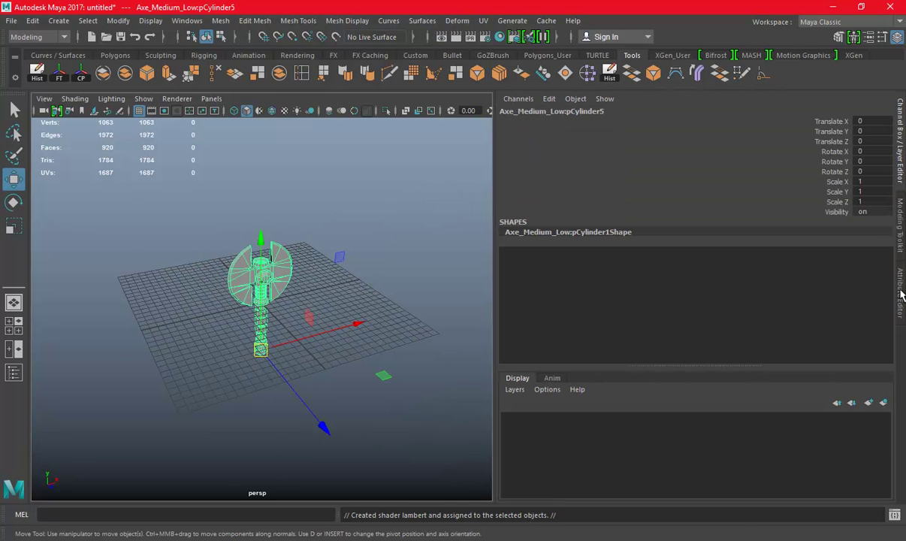
{"action": "left_click", "coordinate": [901, 295]}
{"action": "left_click", "coordinate": [744, 122]}
{"action": "double_click", "coordinate": [663, 152]}
{"action": "type", "text": "Ax"}
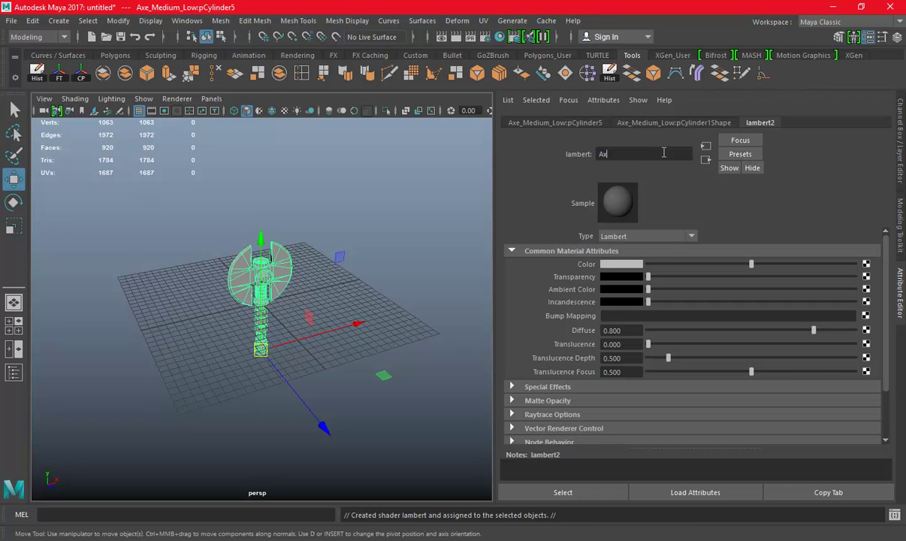
{"action": "type", "text": "M"}
{"action": "type", "text": "iu"}
{"action": "type", "text": " Material"}
{"action": "key", "text": "Return"}
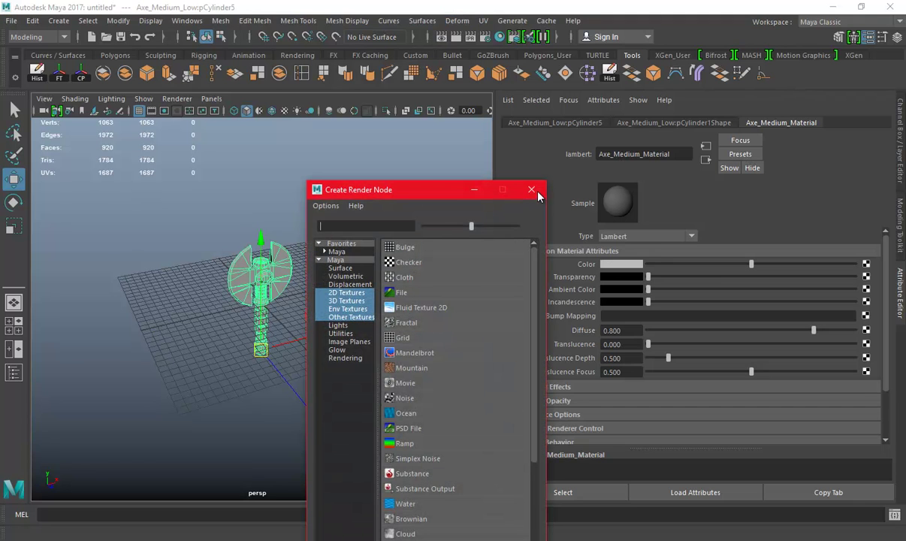
{"action": "left_click", "coordinate": [532, 190]}
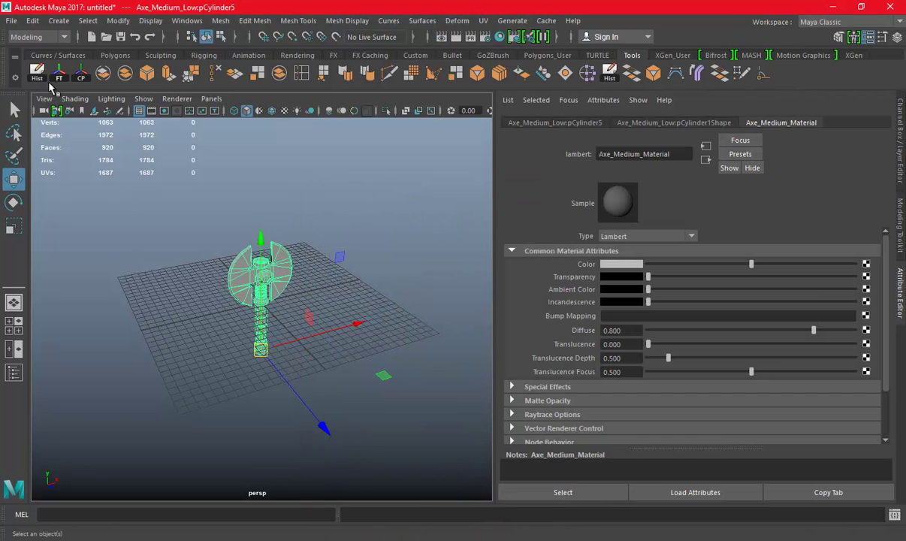
{"action": "left_click", "coordinate": [12, 20]}
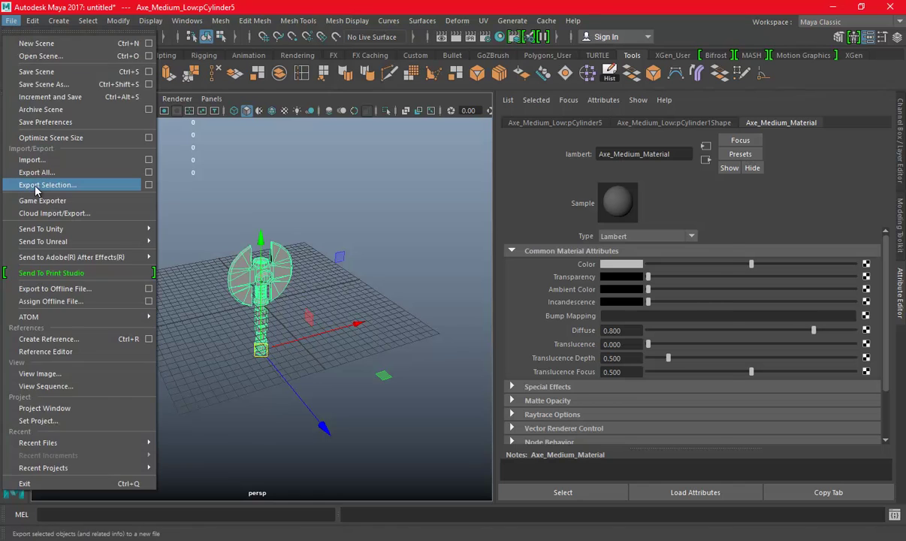
- Export the selected axe as FBX, 'Axe Medium Full.fbx', into the Axe Medium folder
{"action": "left_click", "coordinate": [35, 186]}
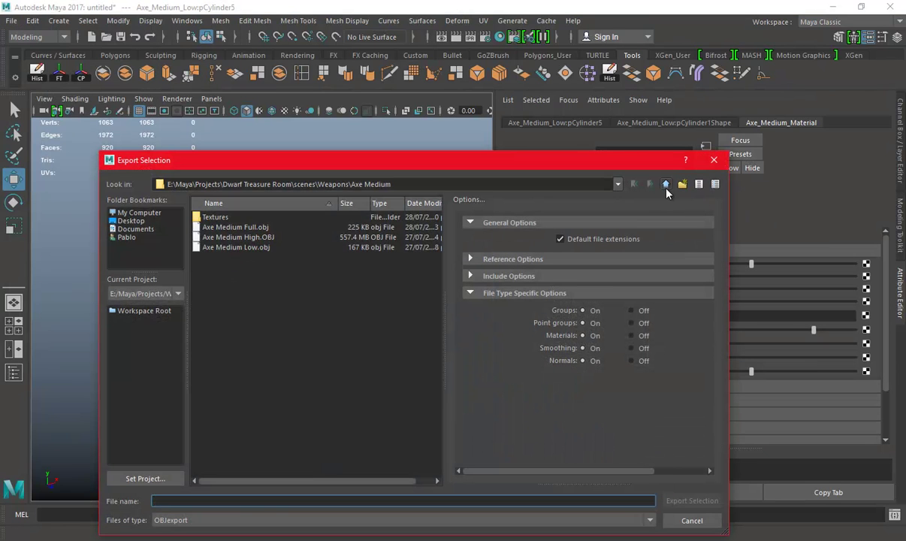
{"action": "left_click", "coordinate": [226, 490]}
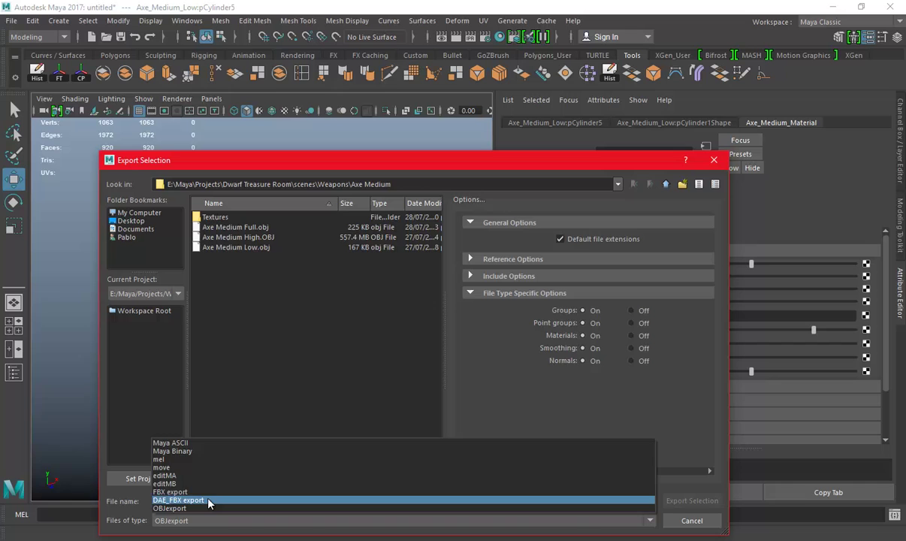
{"action": "left_click", "coordinate": [207, 495]}
{"action": "left_click", "coordinate": [208, 500]}
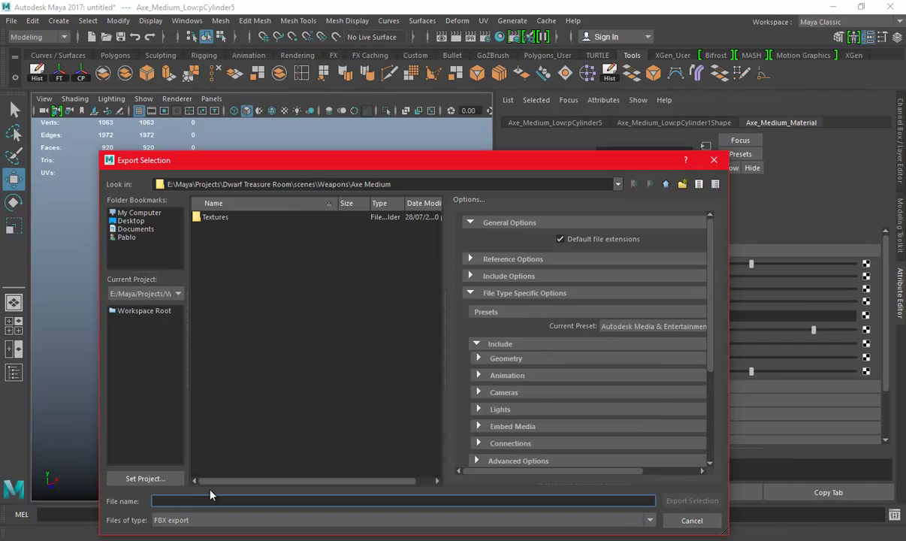
{"action": "type", "text": "Axe Medium Full"}
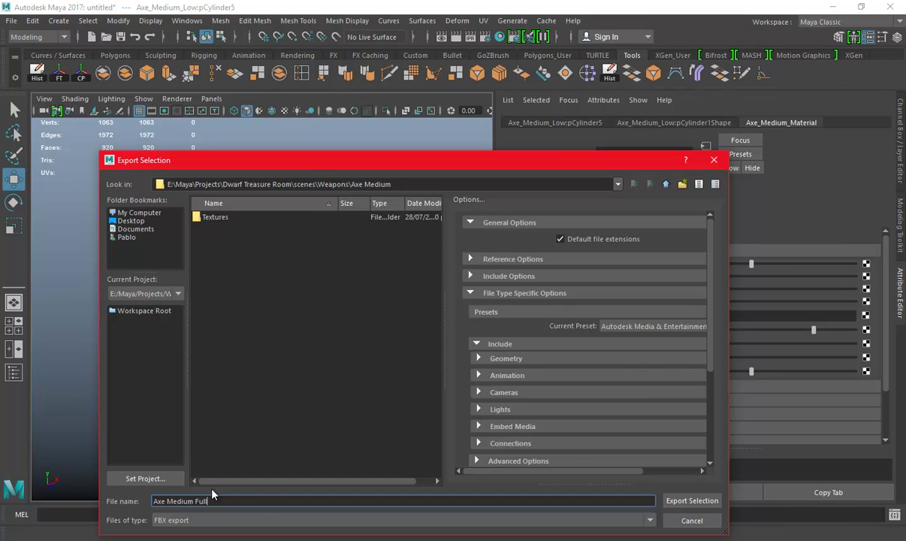
{"action": "key", "text": "Return"}
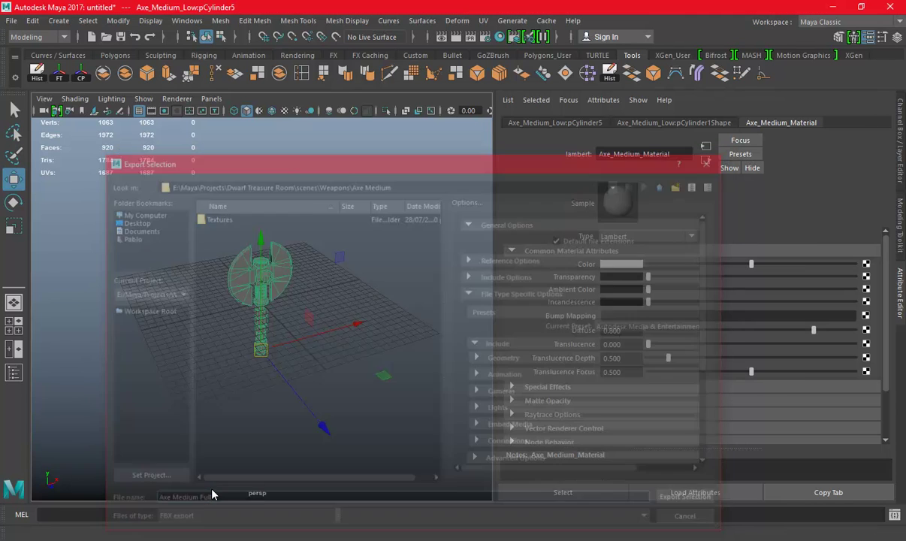
- Exit Maya without saving the scene
{"action": "left_click", "coordinate": [12, 21]}
{"action": "left_click", "coordinate": [26, 36]}
{"action": "left_click", "coordinate": [444, 282]}
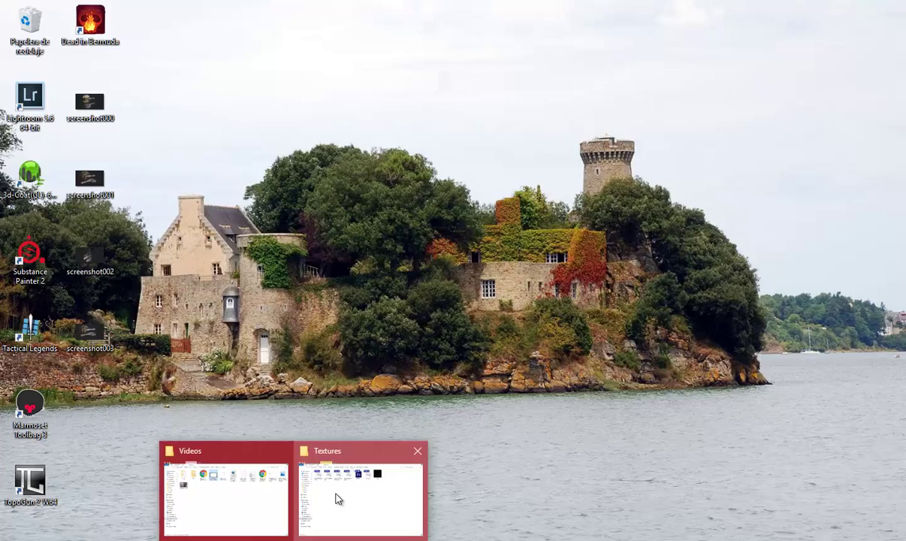
- Minimise the Textures and Videos Explorer windows and open screenshot000.png from the desktop
{"action": "left_click", "coordinate": [336, 499]}
{"action": "left_click", "coordinate": [256, 512]}
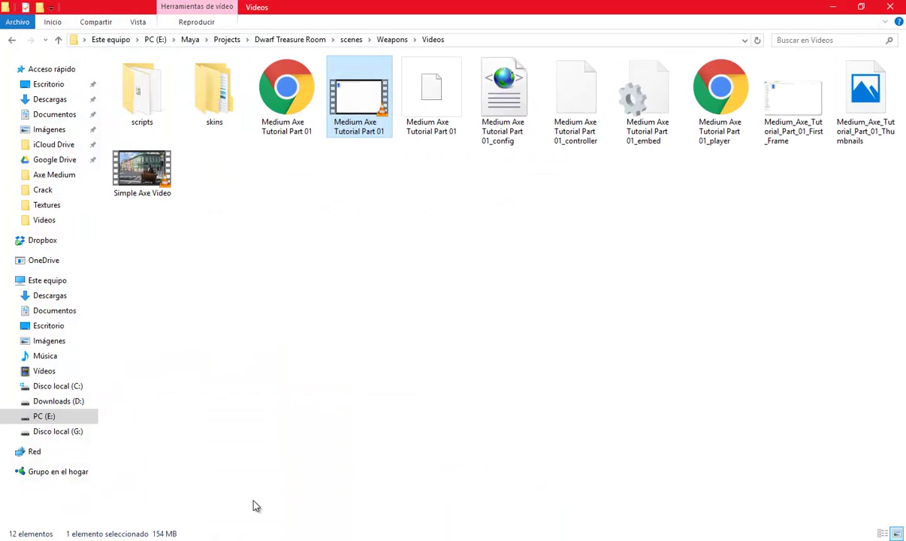
{"action": "left_click", "coordinate": [338, 481]}
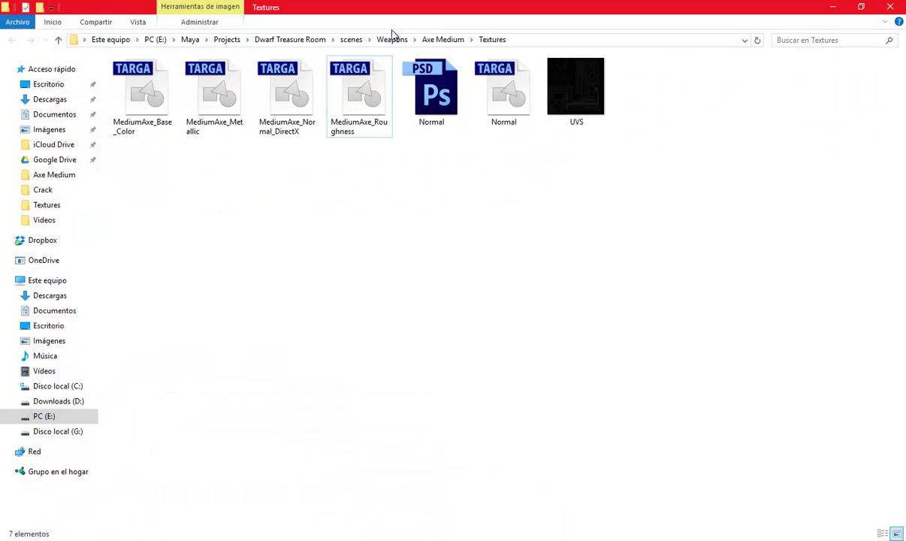
{"action": "left_click", "coordinate": [833, 6]}
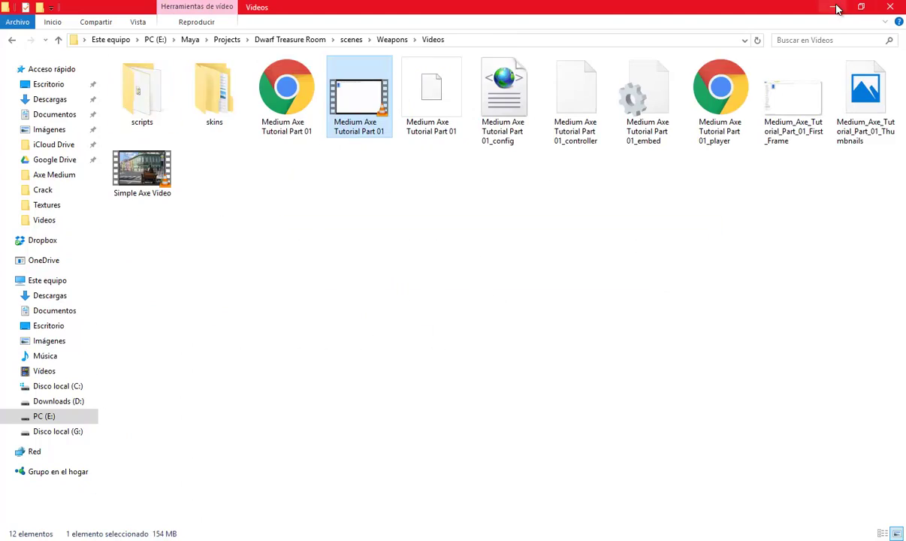
{"action": "left_click", "coordinate": [837, 8]}
{"action": "double_click", "coordinate": [88, 100]}
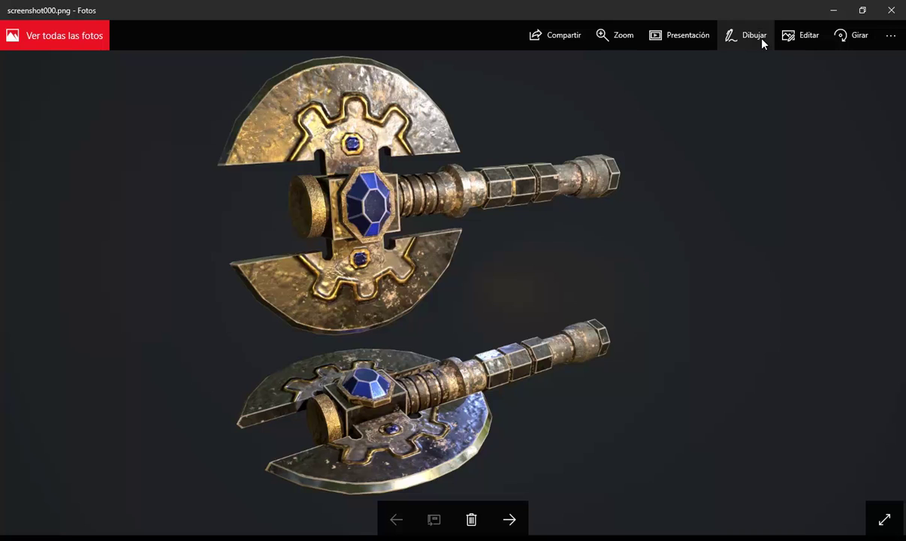
- Play the axe screenshots as a slideshow, then close Photos
{"action": "left_click", "coordinate": [646, 36]}
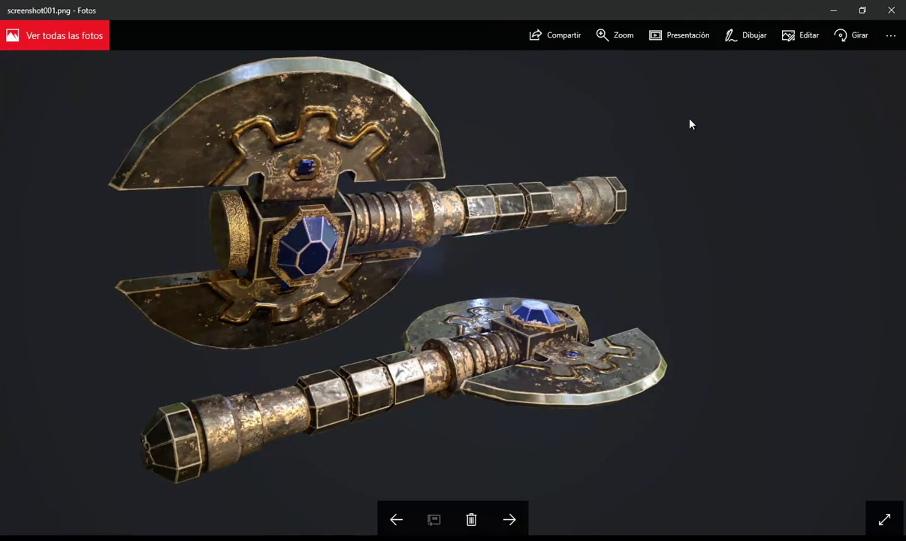
{"action": "left_click", "coordinate": [893, 11]}
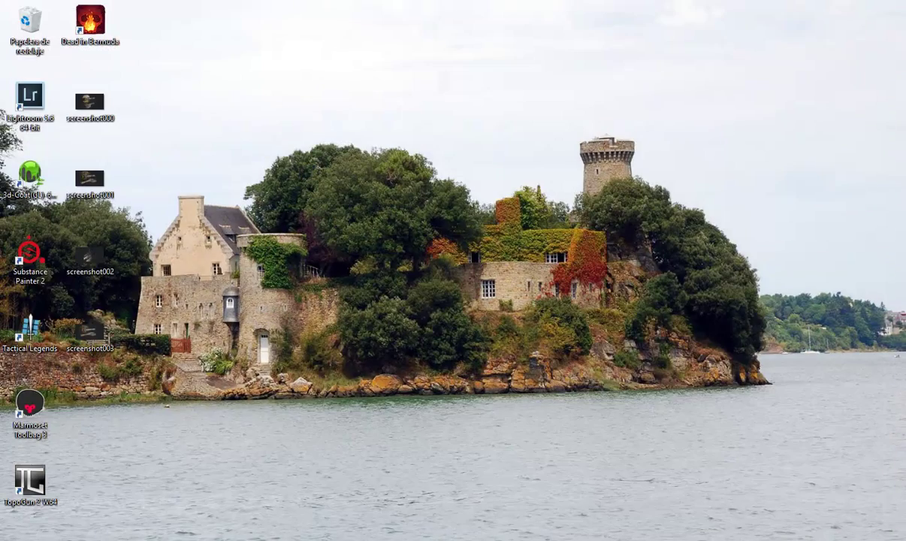